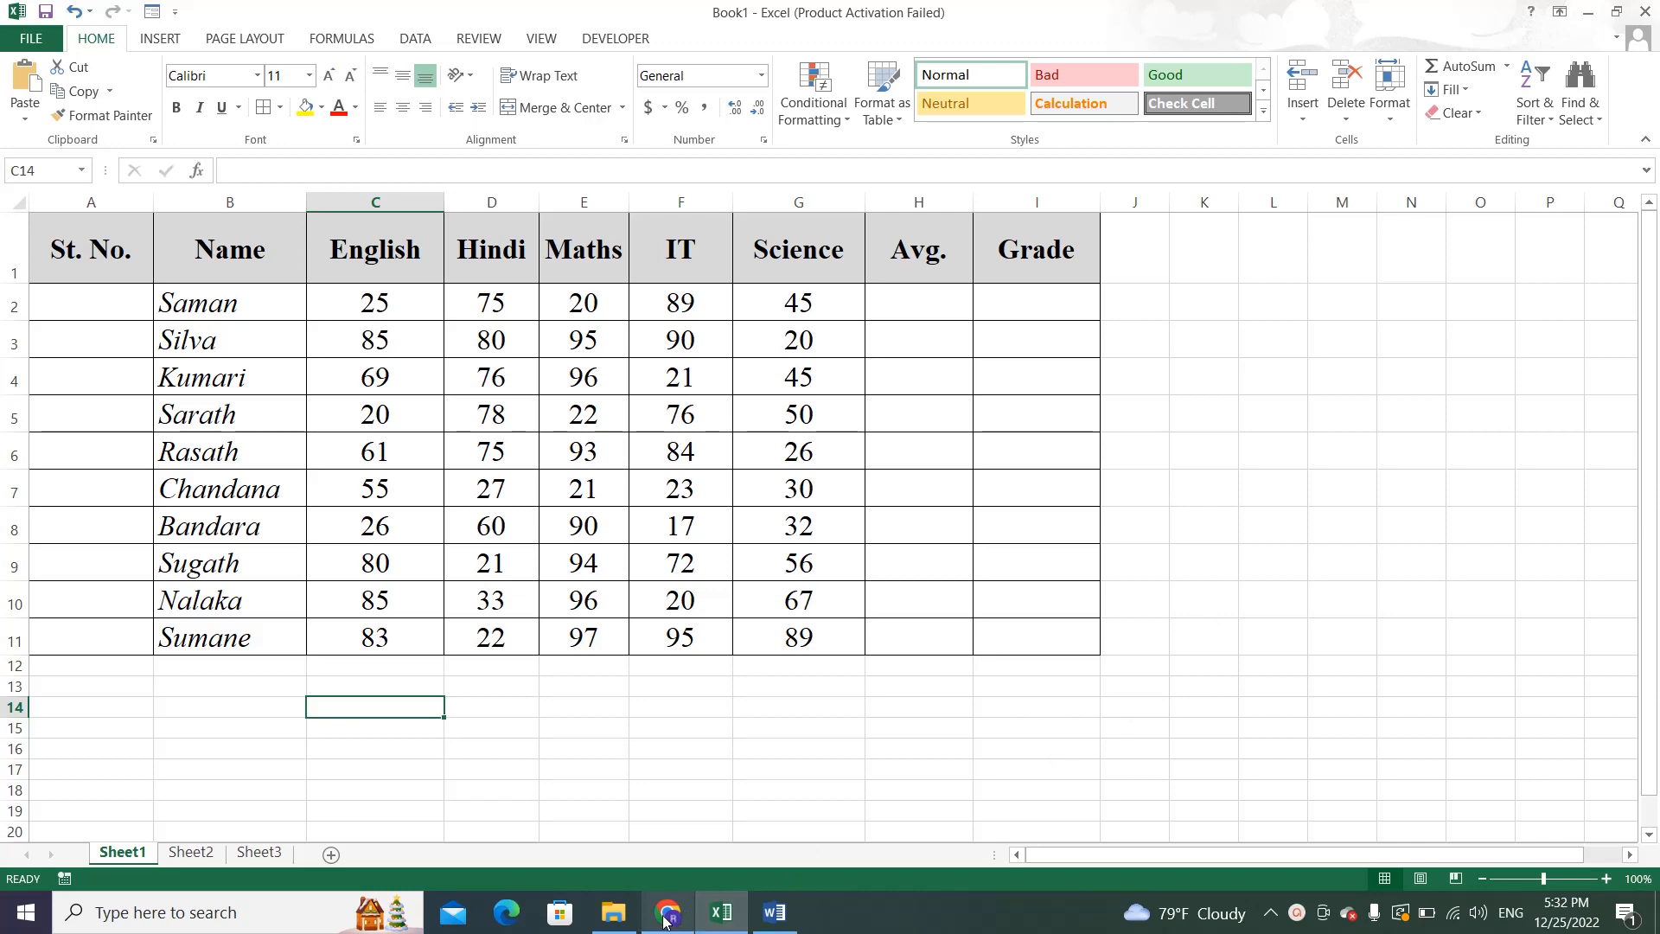
Switch to Chrome to review the Project 3 worksheet table and its St. No. values, and return to Excel.
{"action": "left_click", "coordinate": [668, 913]}
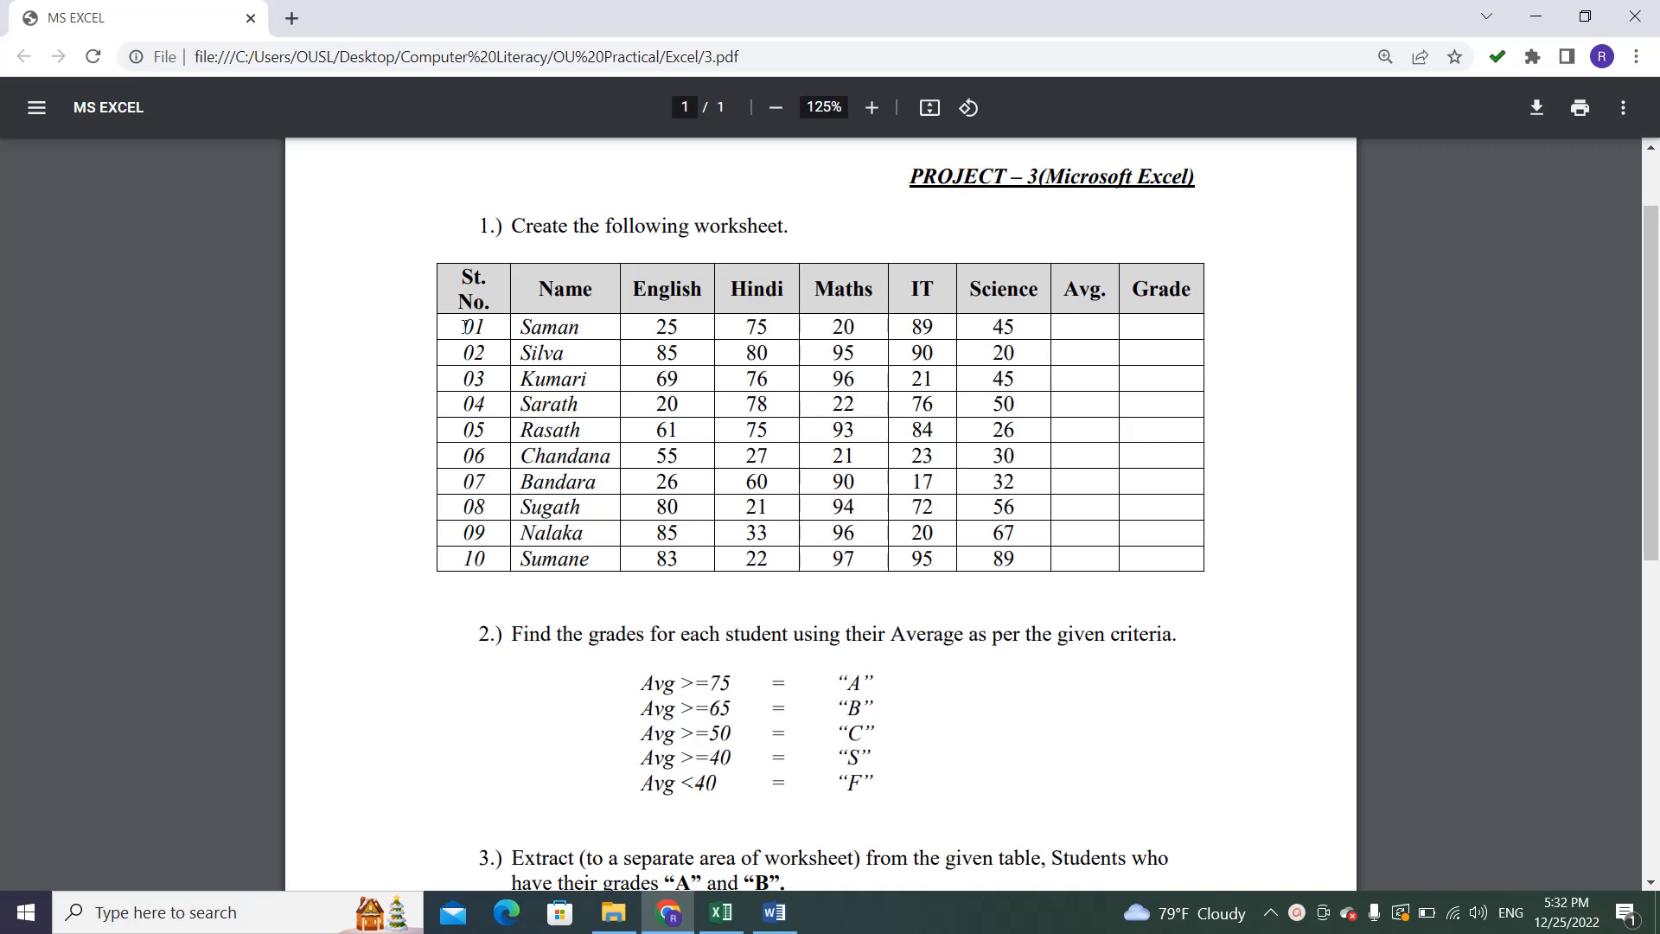
{"action": "left_click_drag", "start_coordinate": [465, 327], "coordinate": [490, 328]}
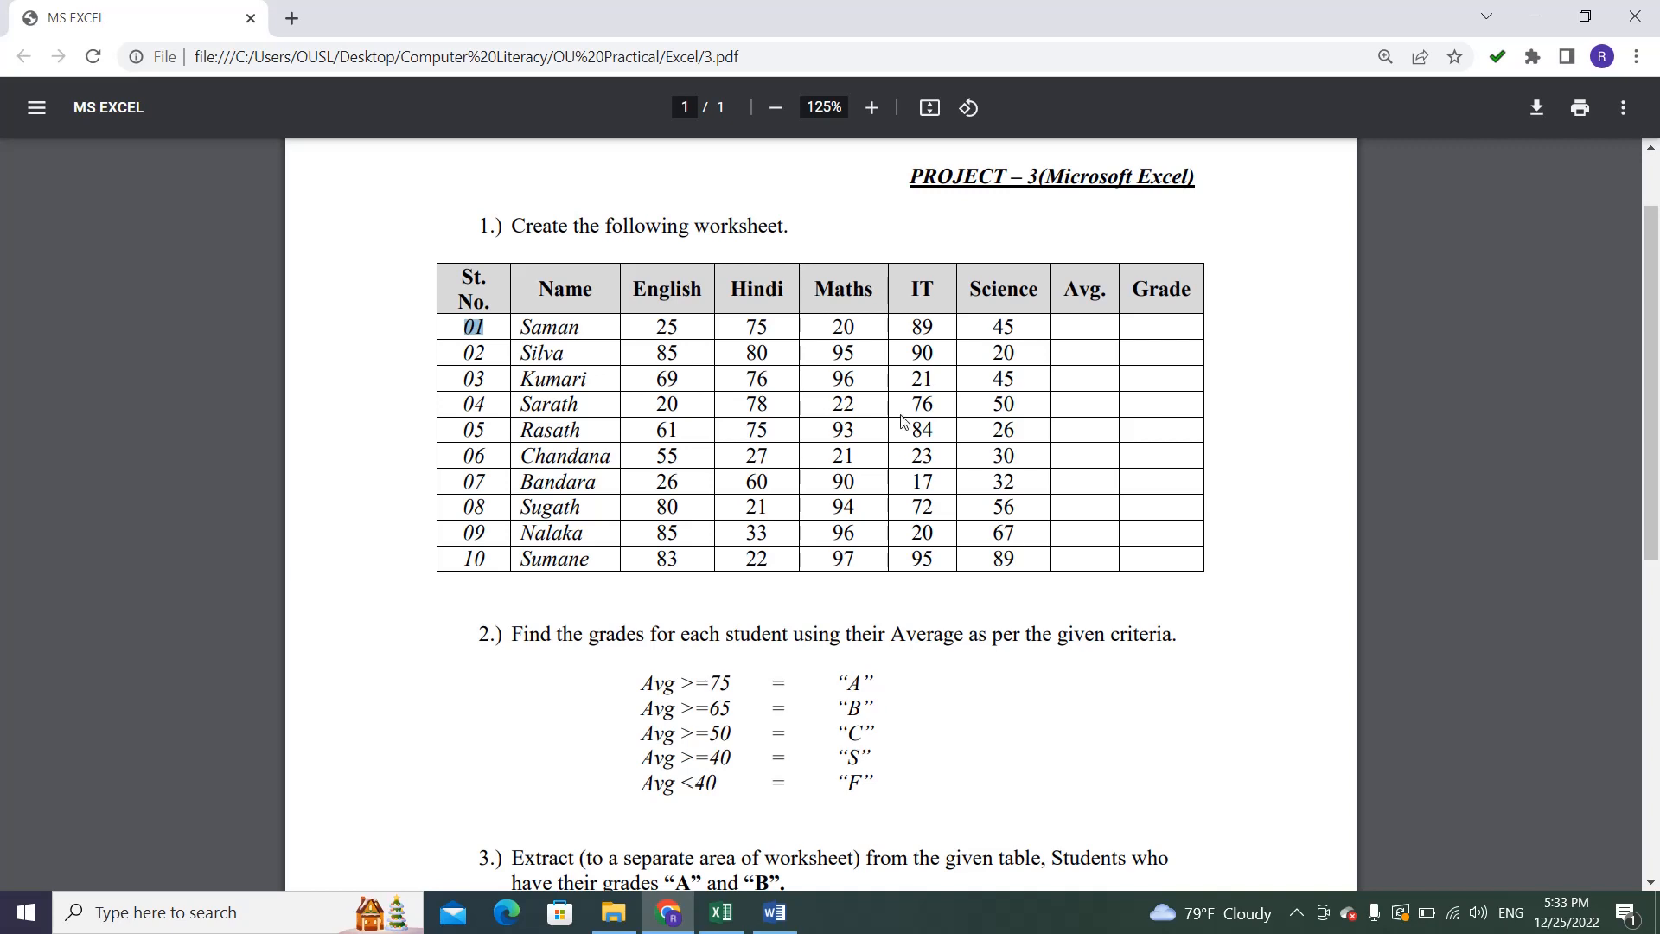
{"action": "left_click", "coordinate": [612, 354]}
{"action": "left_click", "coordinate": [717, 918]}
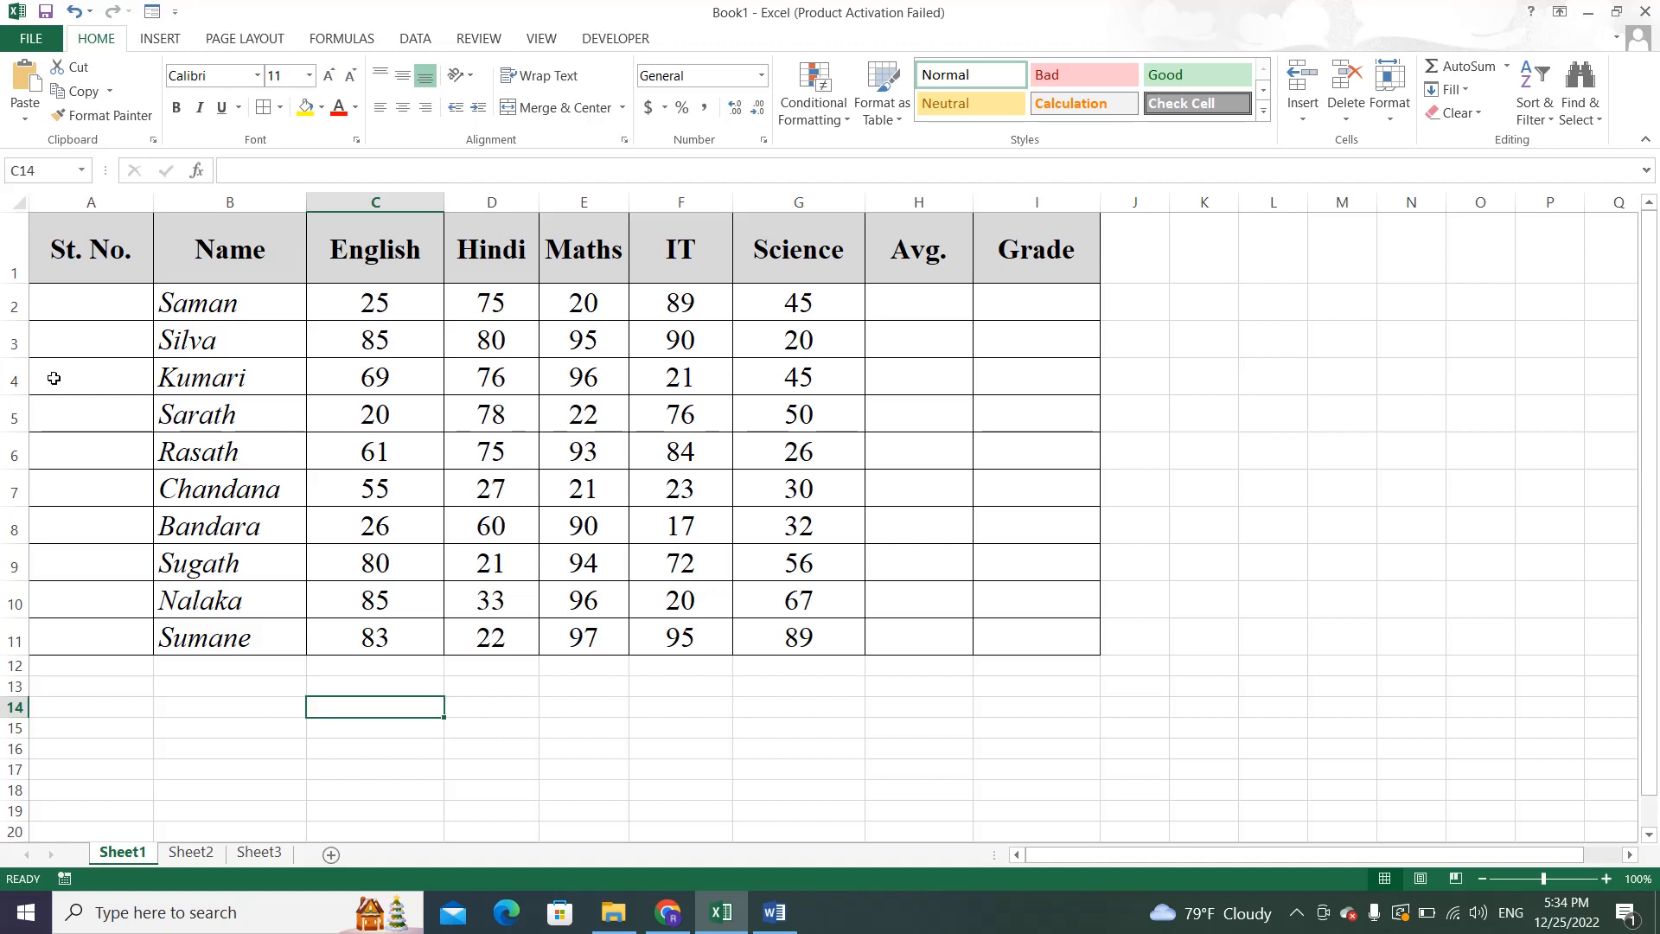
Try to enter the student numbers 01 and 02 in cells A2 and A3.
{"action": "left_click", "coordinate": [80, 308]}
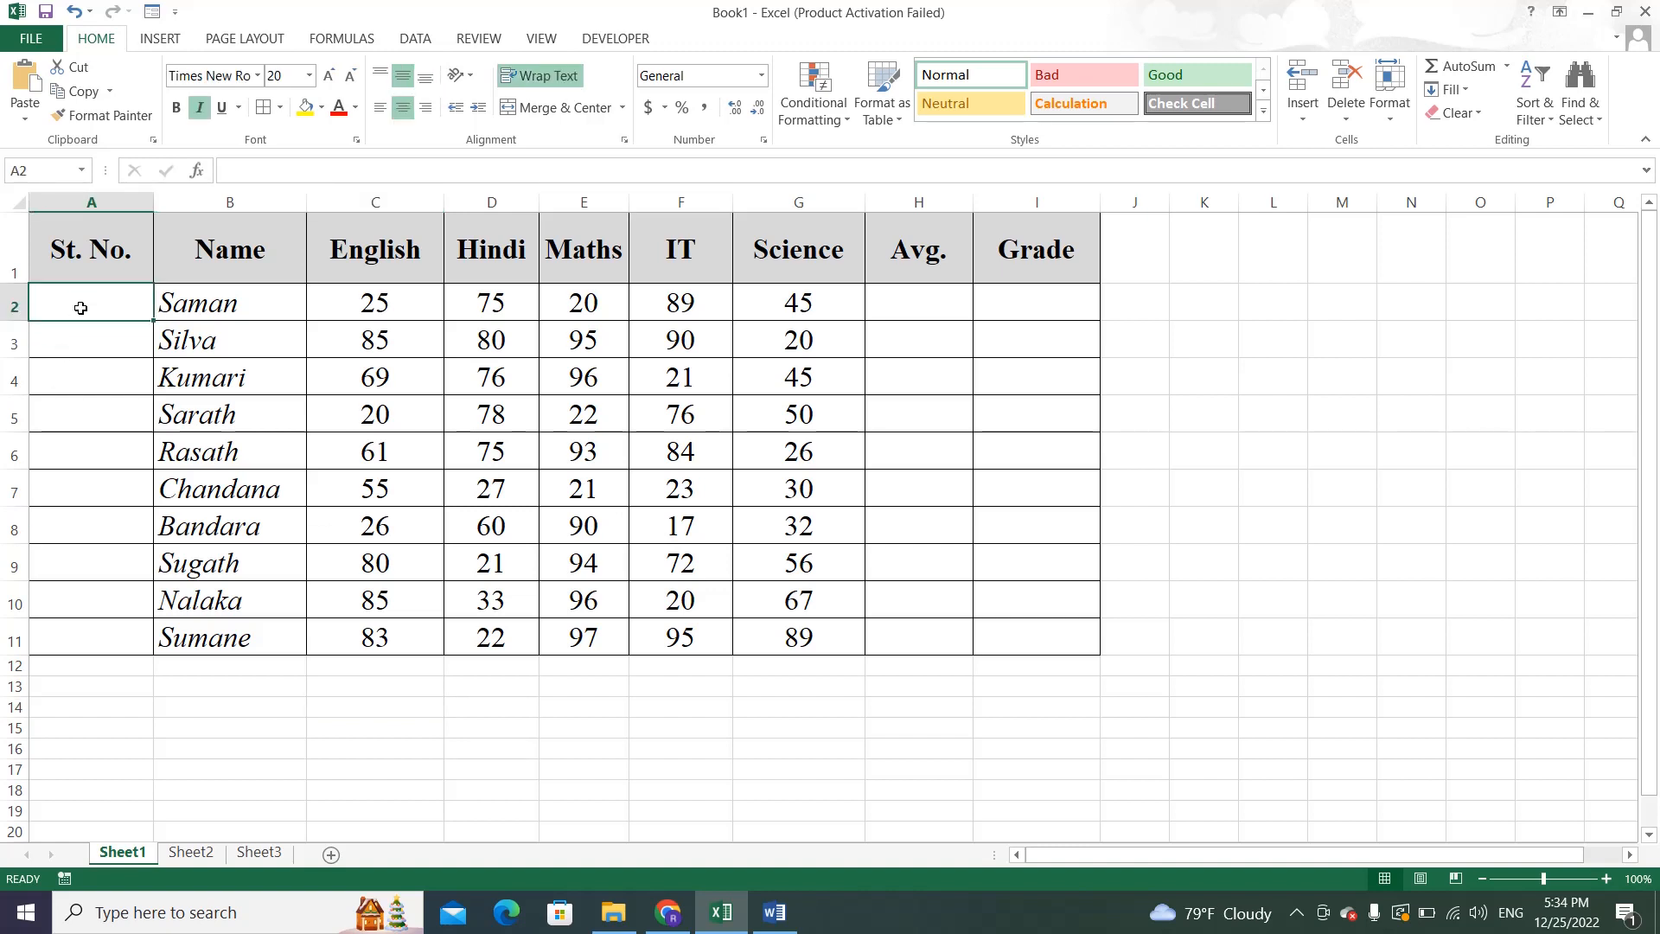
{"action": "double_click", "coordinate": [81, 308]}
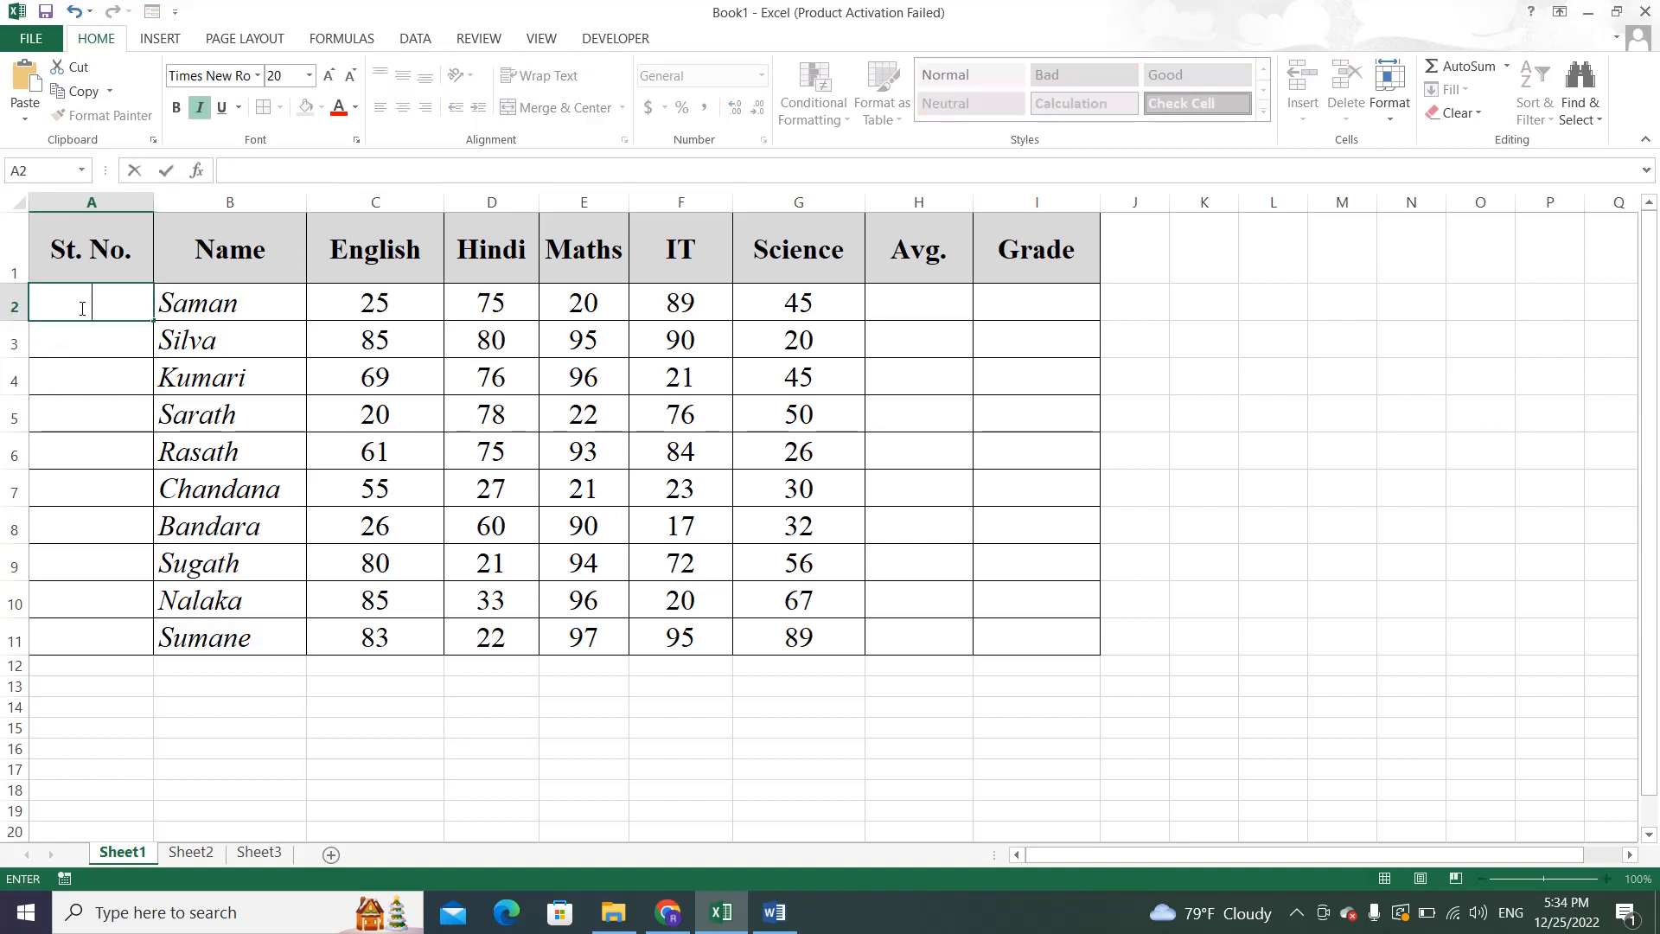
{"action": "type", "text": "01"}
{"action": "key", "text": "Return"}
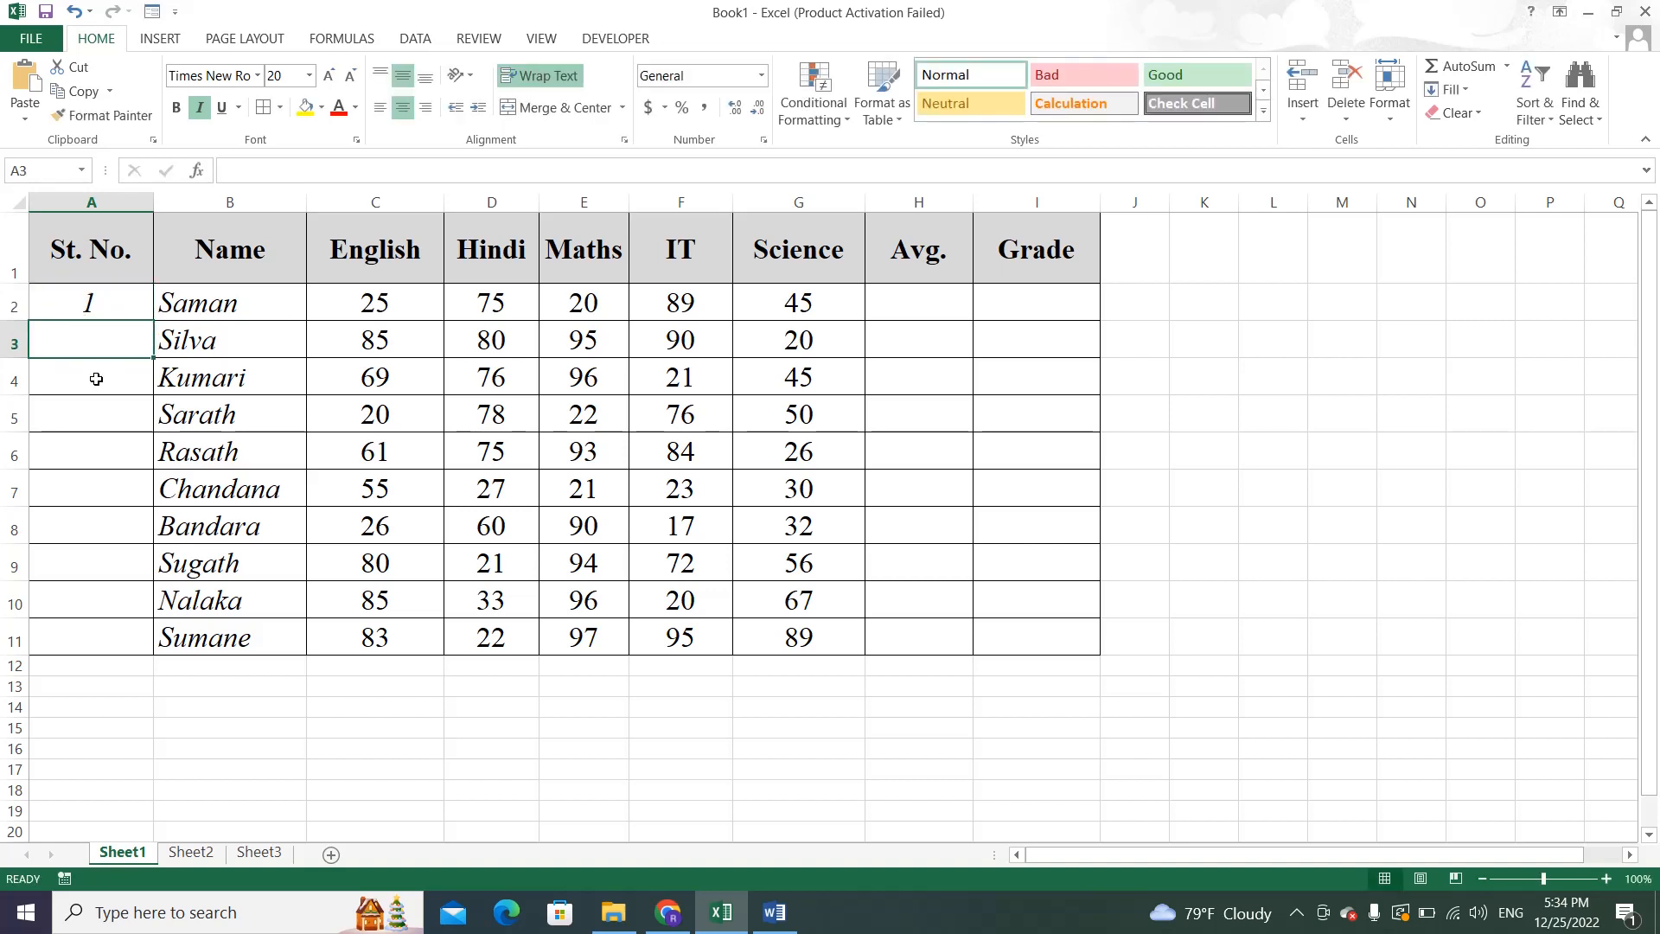
{"action": "type", "text": "02"}
{"action": "key", "text": "Return"}
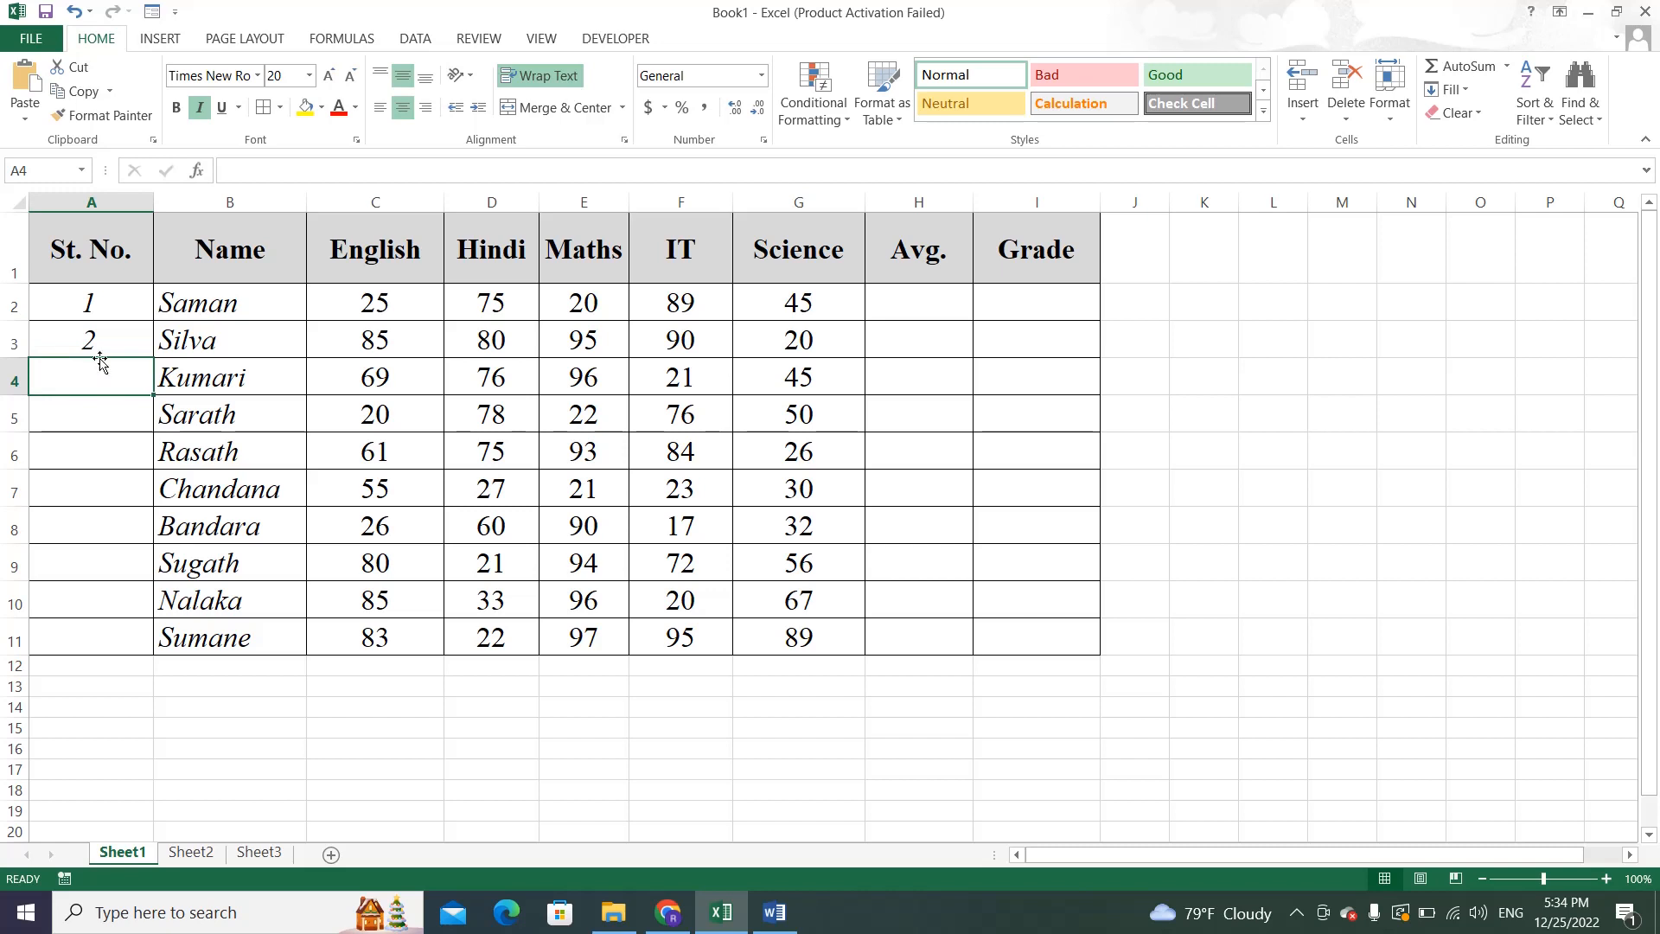
Clear the student numbers from cells A2 and A3.
{"action": "left_click", "coordinate": [114, 311]}
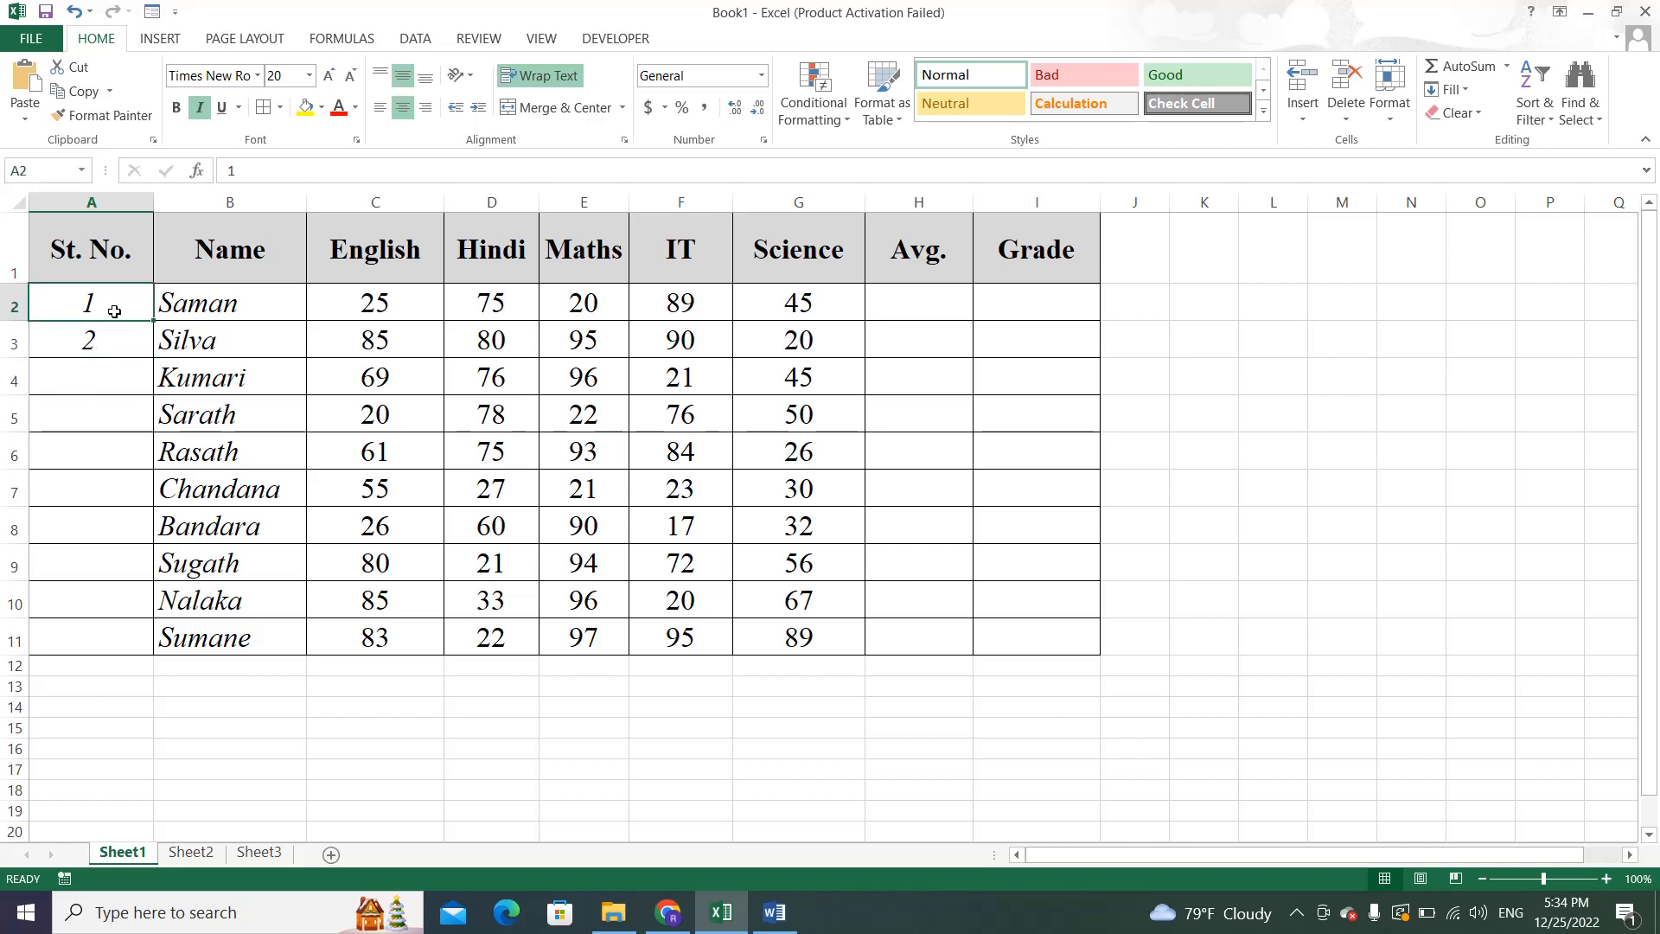
{"action": "key", "text": "Delete"}
{"action": "key", "text": "Down"}
{"action": "key", "text": "Delete"}
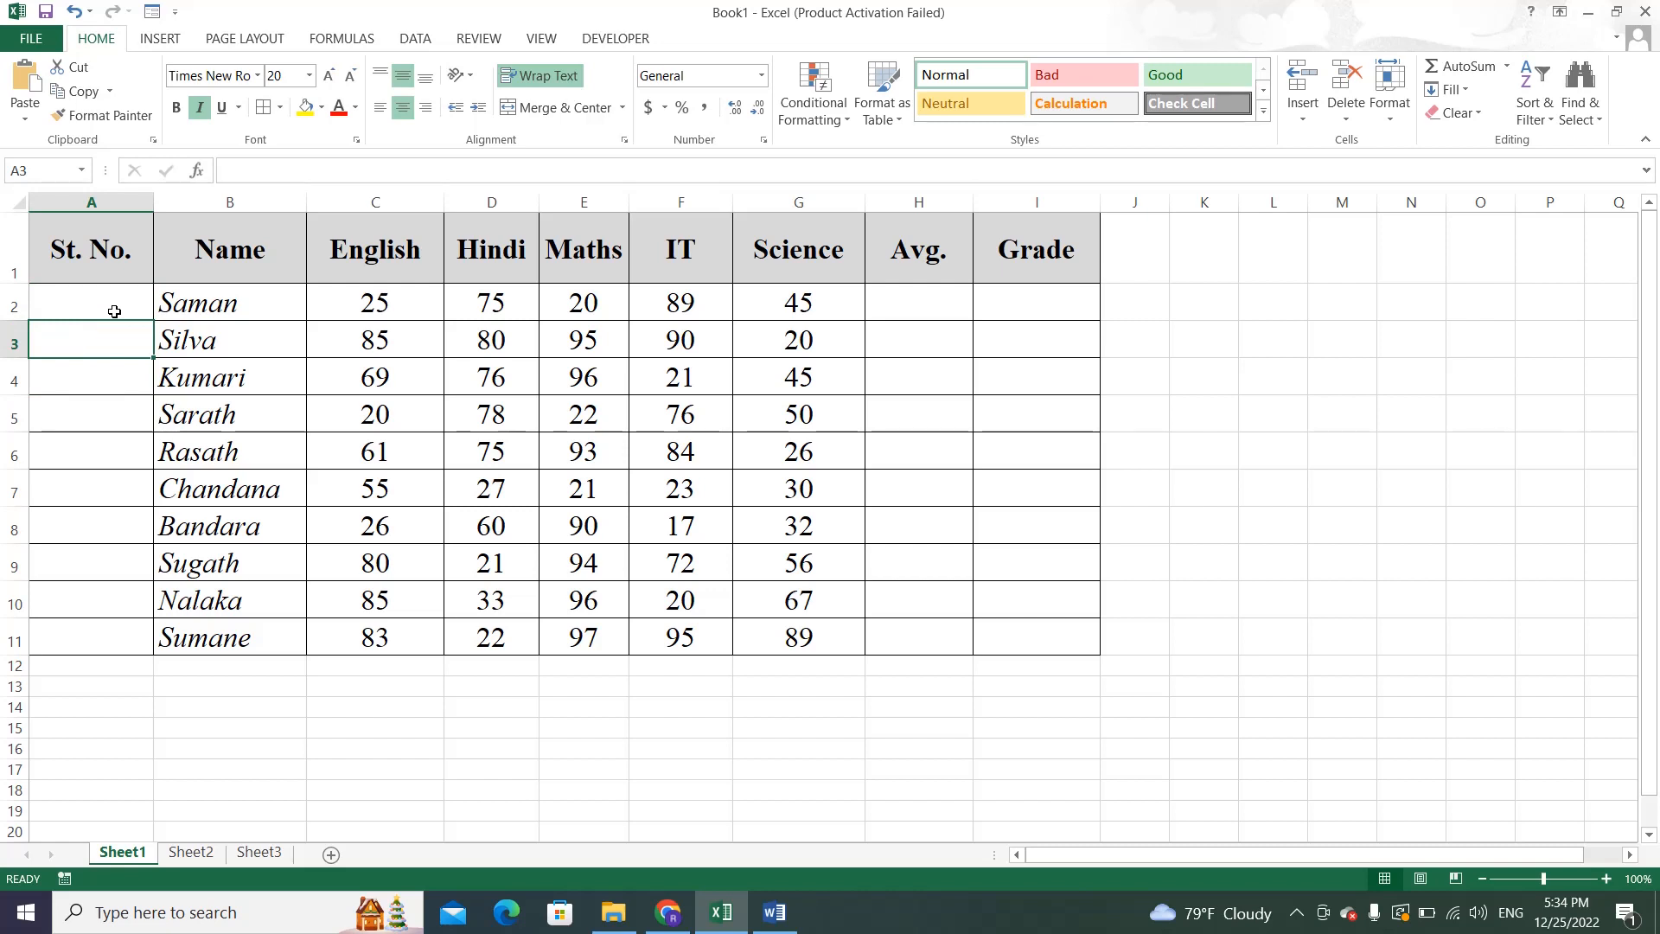
Set the number format of the St. No. cells A2:A11 to Text.
{"action": "left_click_drag", "start_coordinate": [114, 311], "coordinate": [82, 638]}
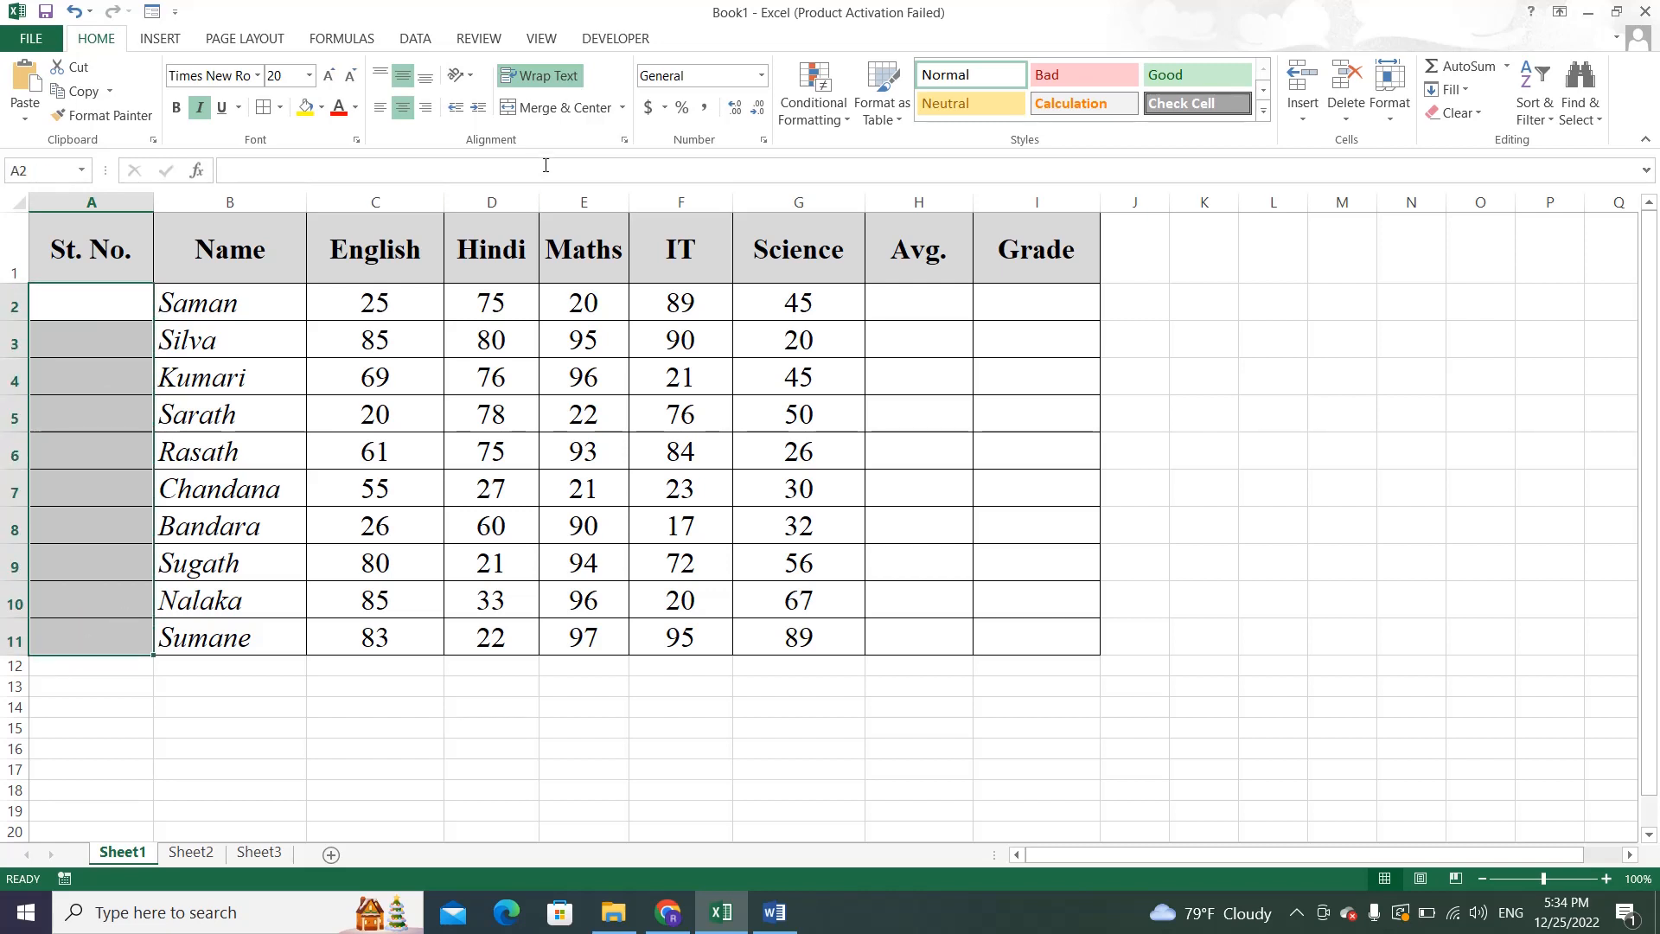
{"action": "left_click", "coordinate": [762, 76]}
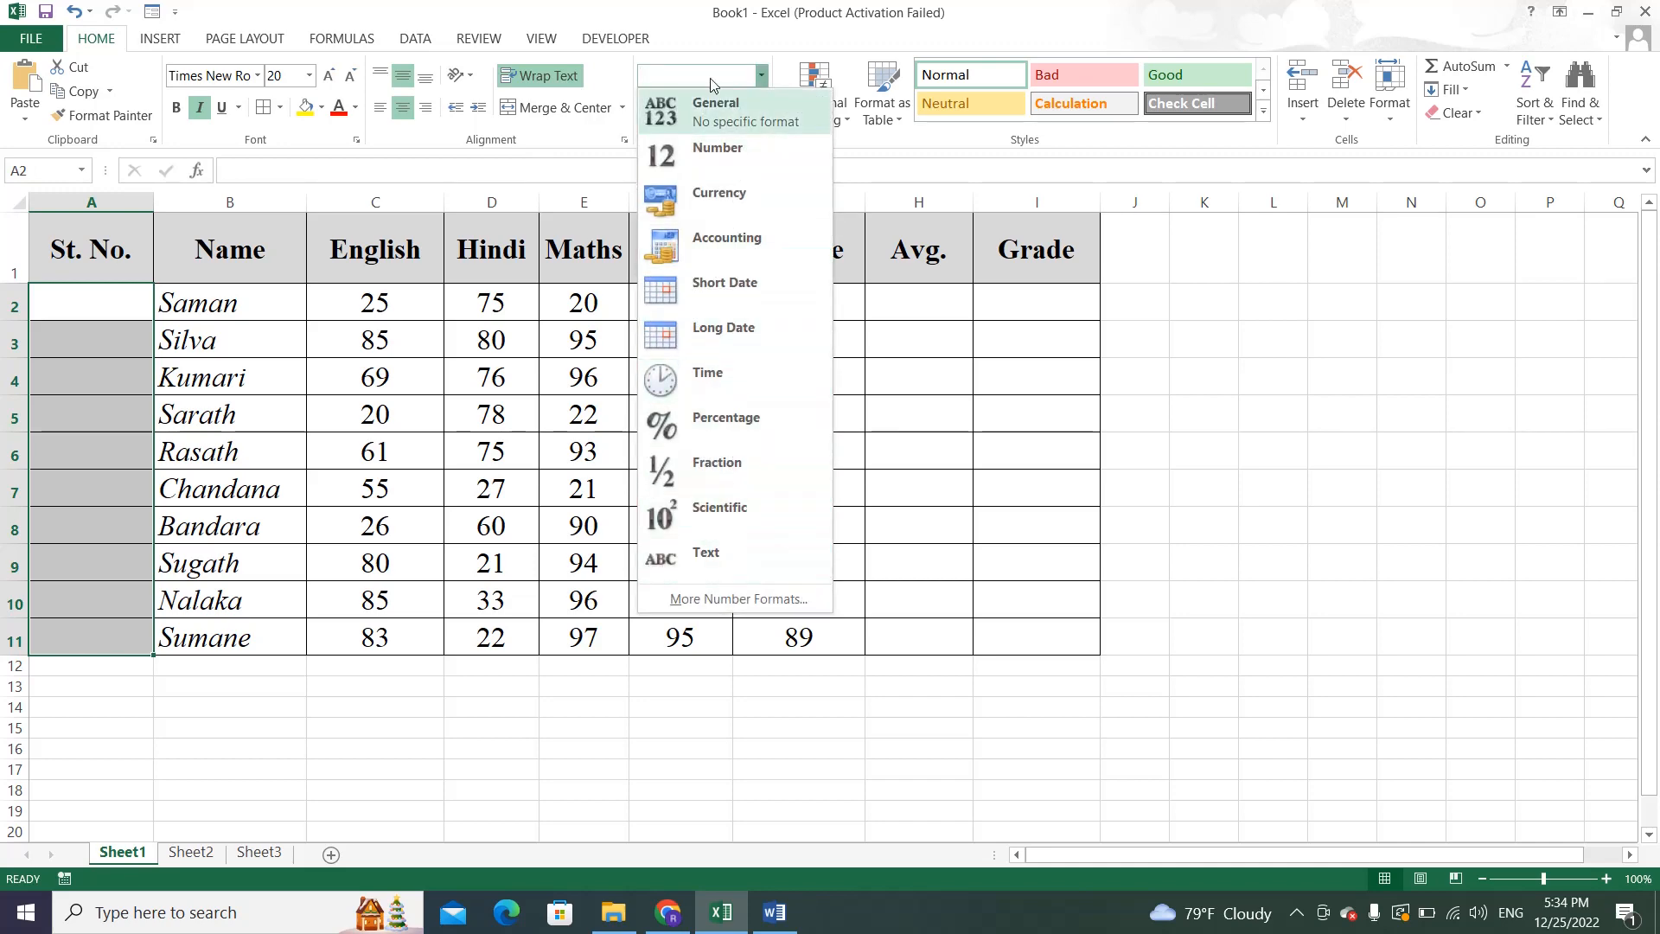
{"action": "double_click", "coordinate": [691, 15]}
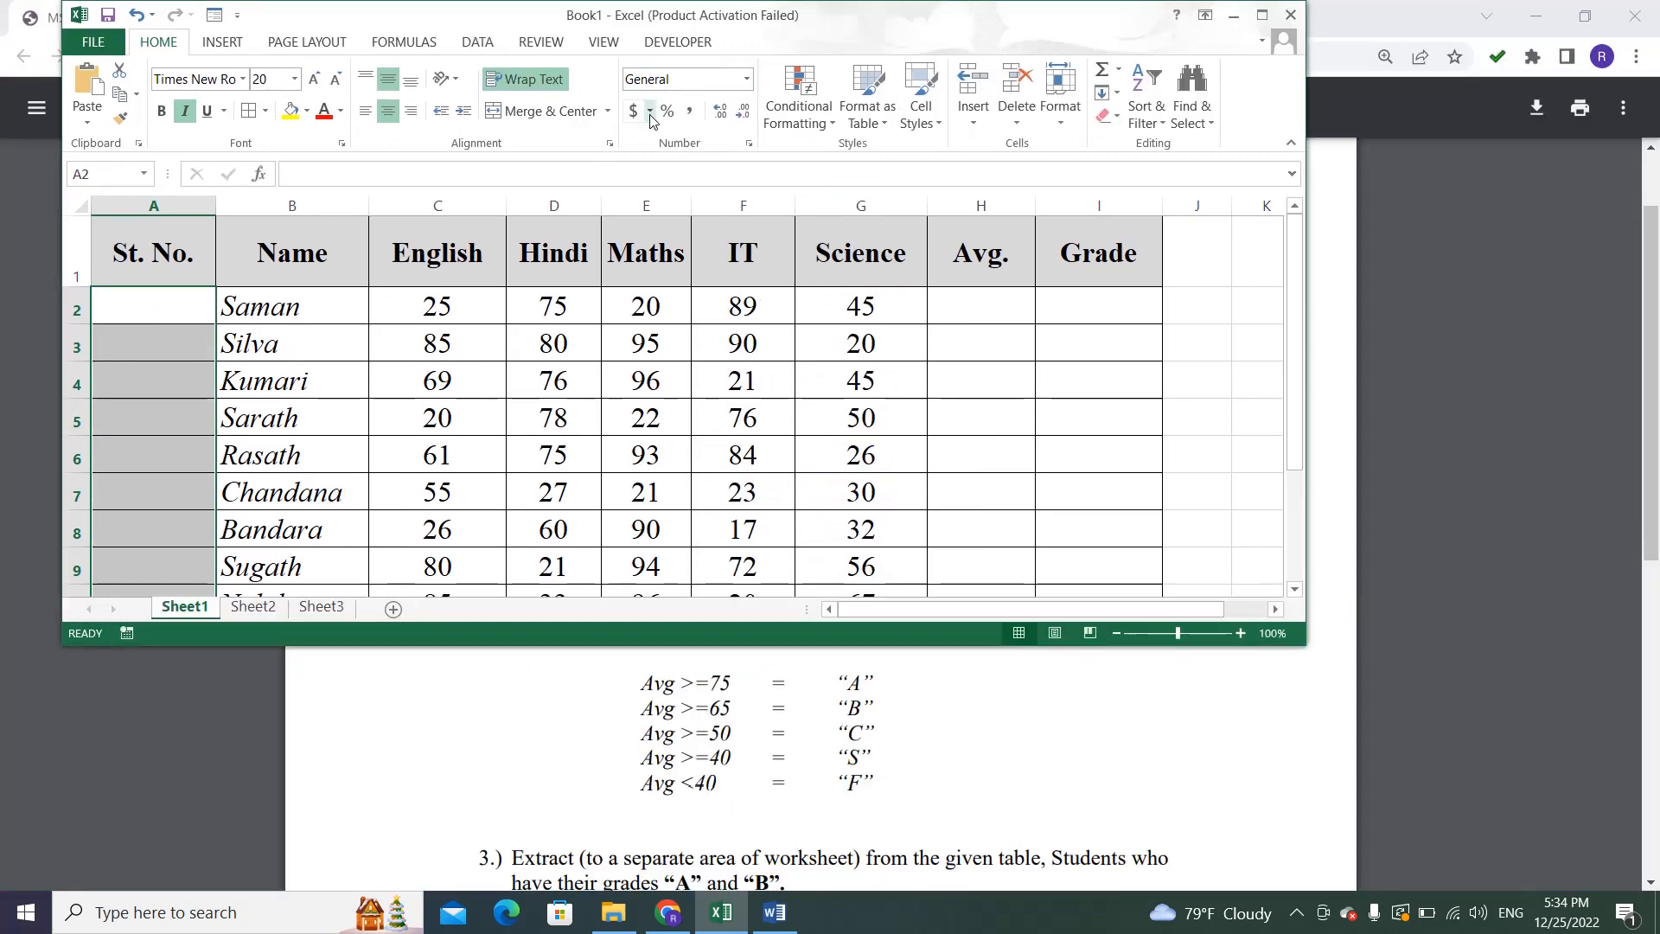
{"action": "left_click", "coordinate": [1264, 13]}
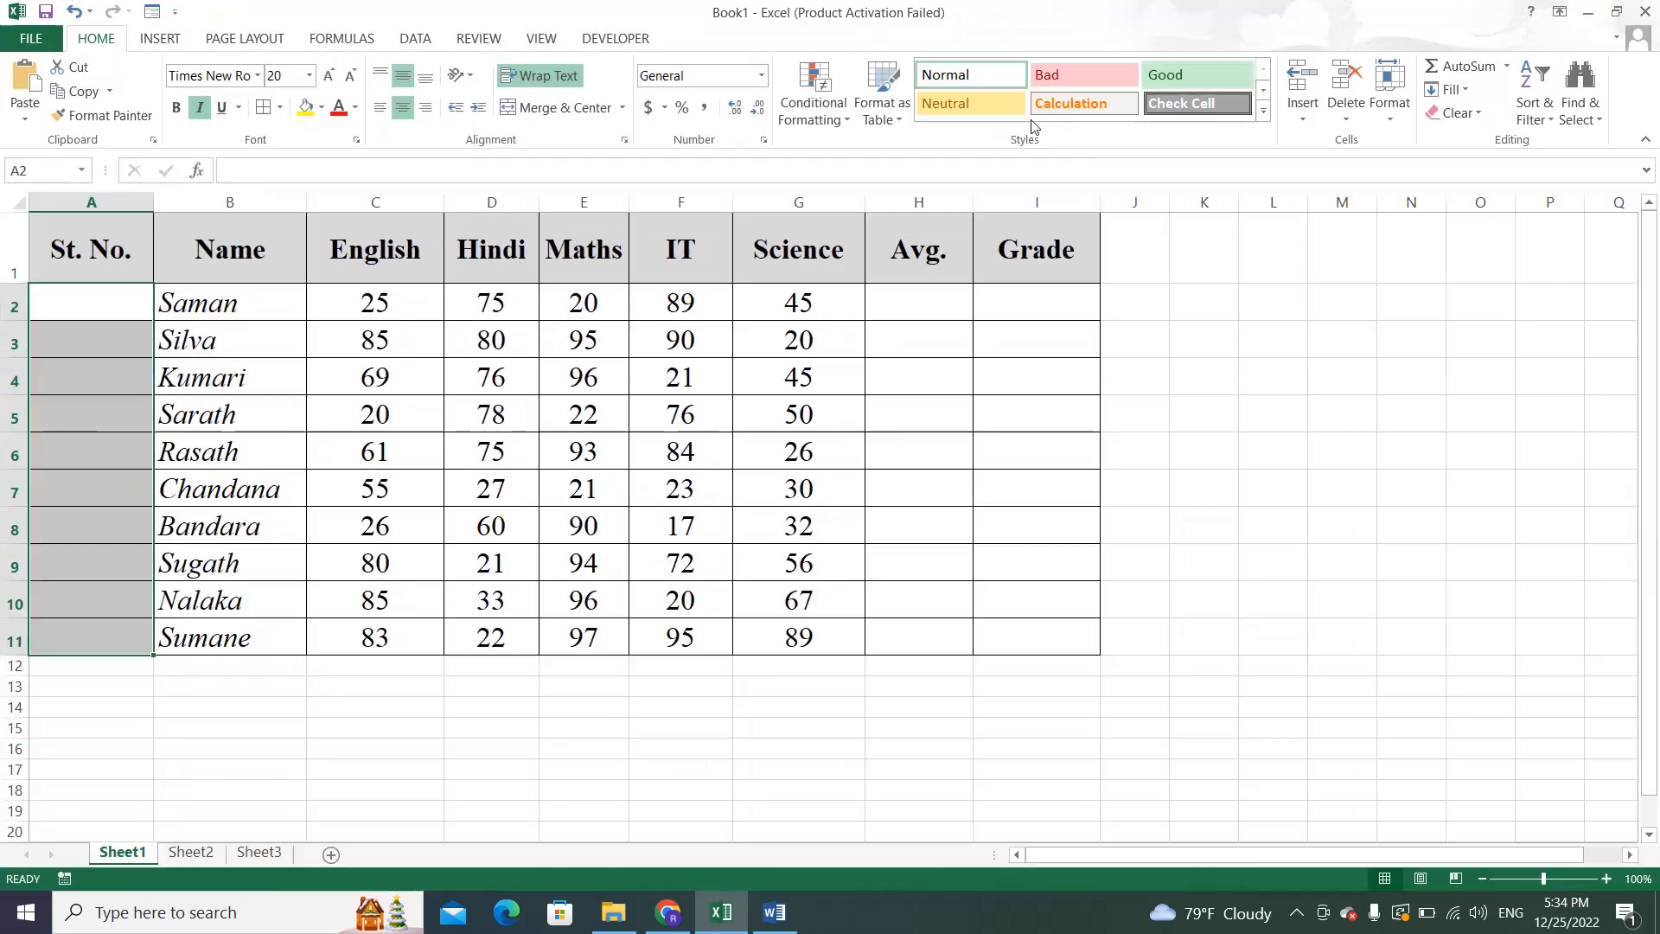
{"action": "left_click", "coordinate": [761, 76]}
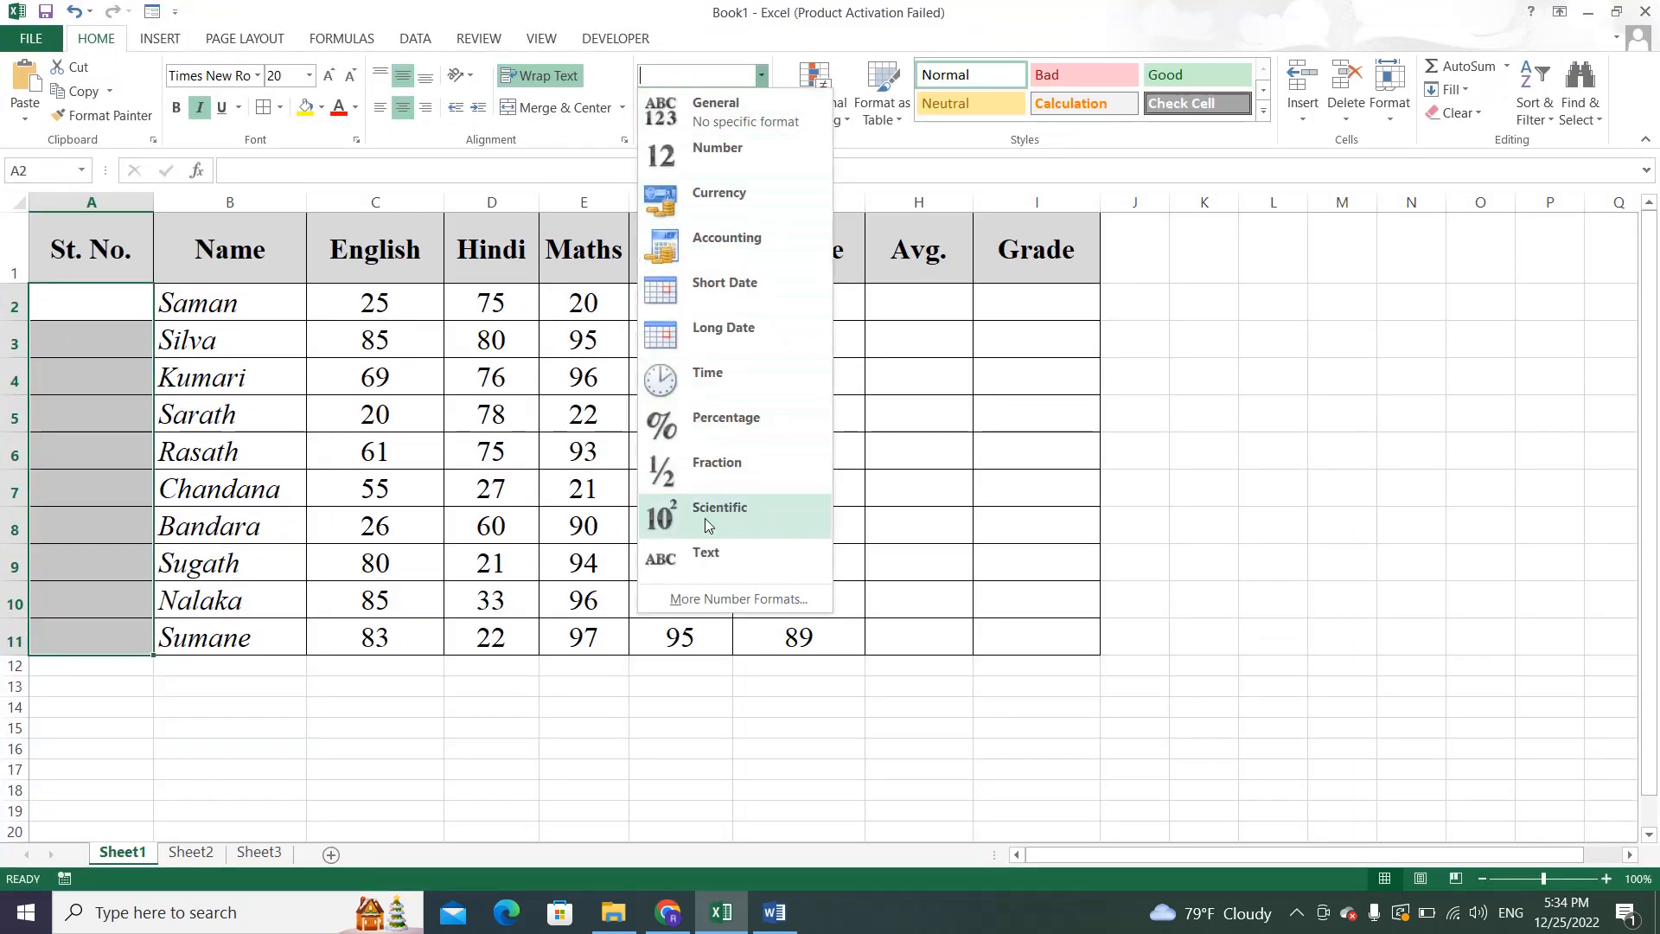
{"action": "left_click", "coordinate": [676, 558]}
Enter the student numbers 01 through 10 down the St. No. column in cells A2:A11.
{"action": "left_click", "coordinate": [78, 288]}
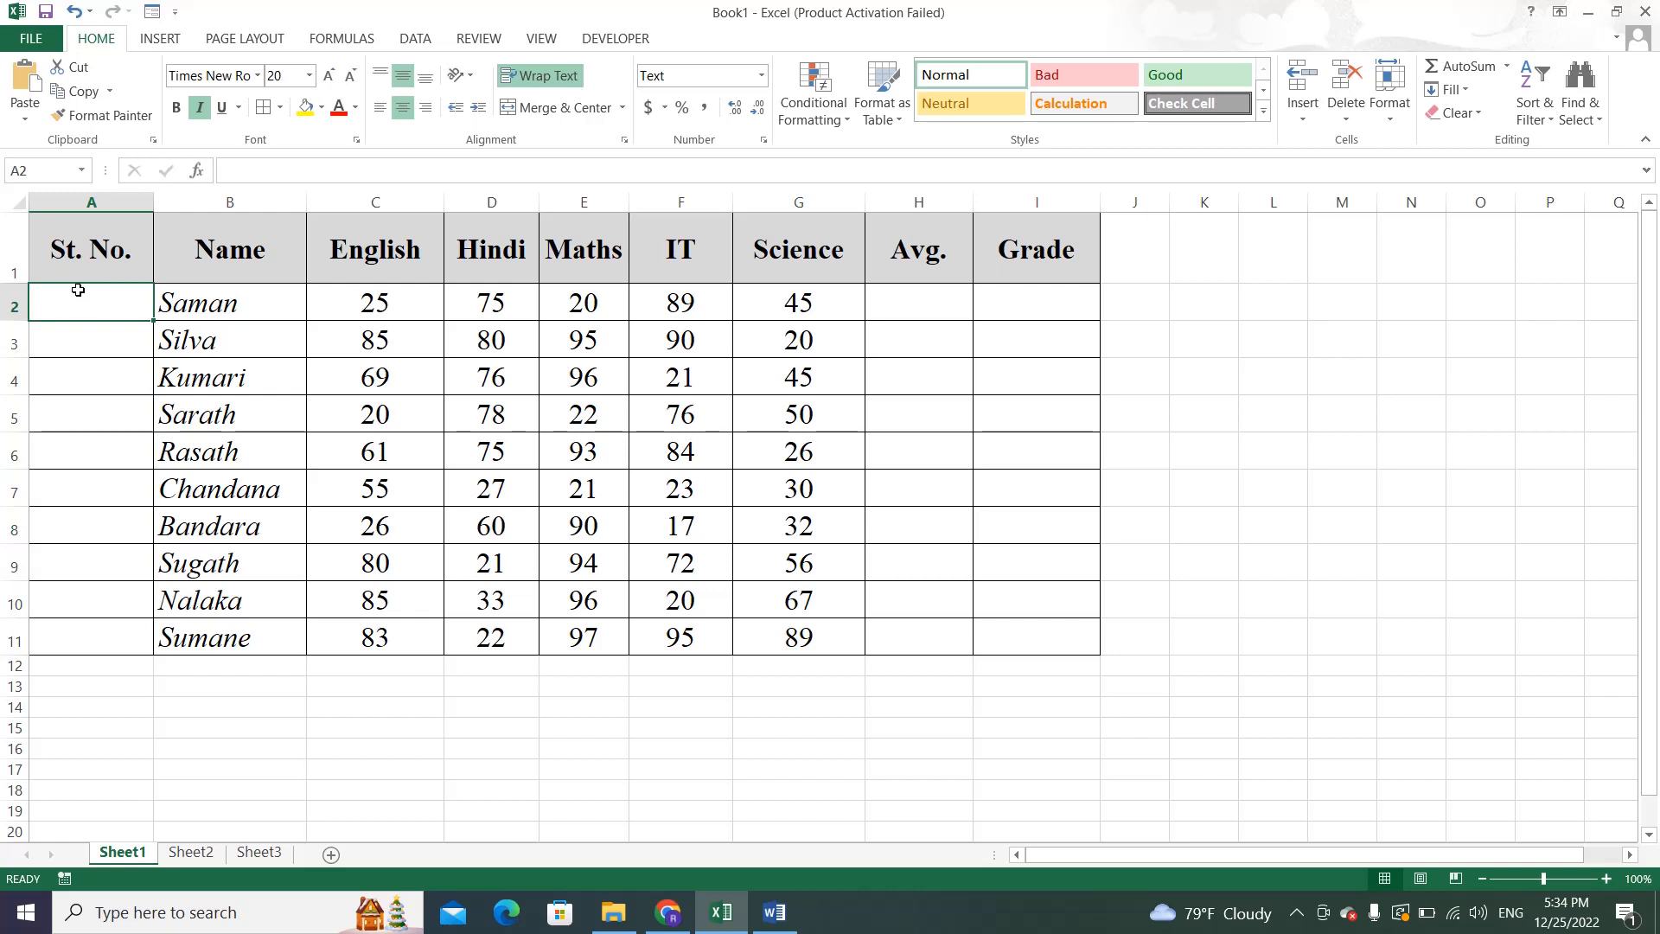
{"action": "type", "text": "01"}
{"action": "key", "text": "Return"}
{"action": "type", "text": "02"}
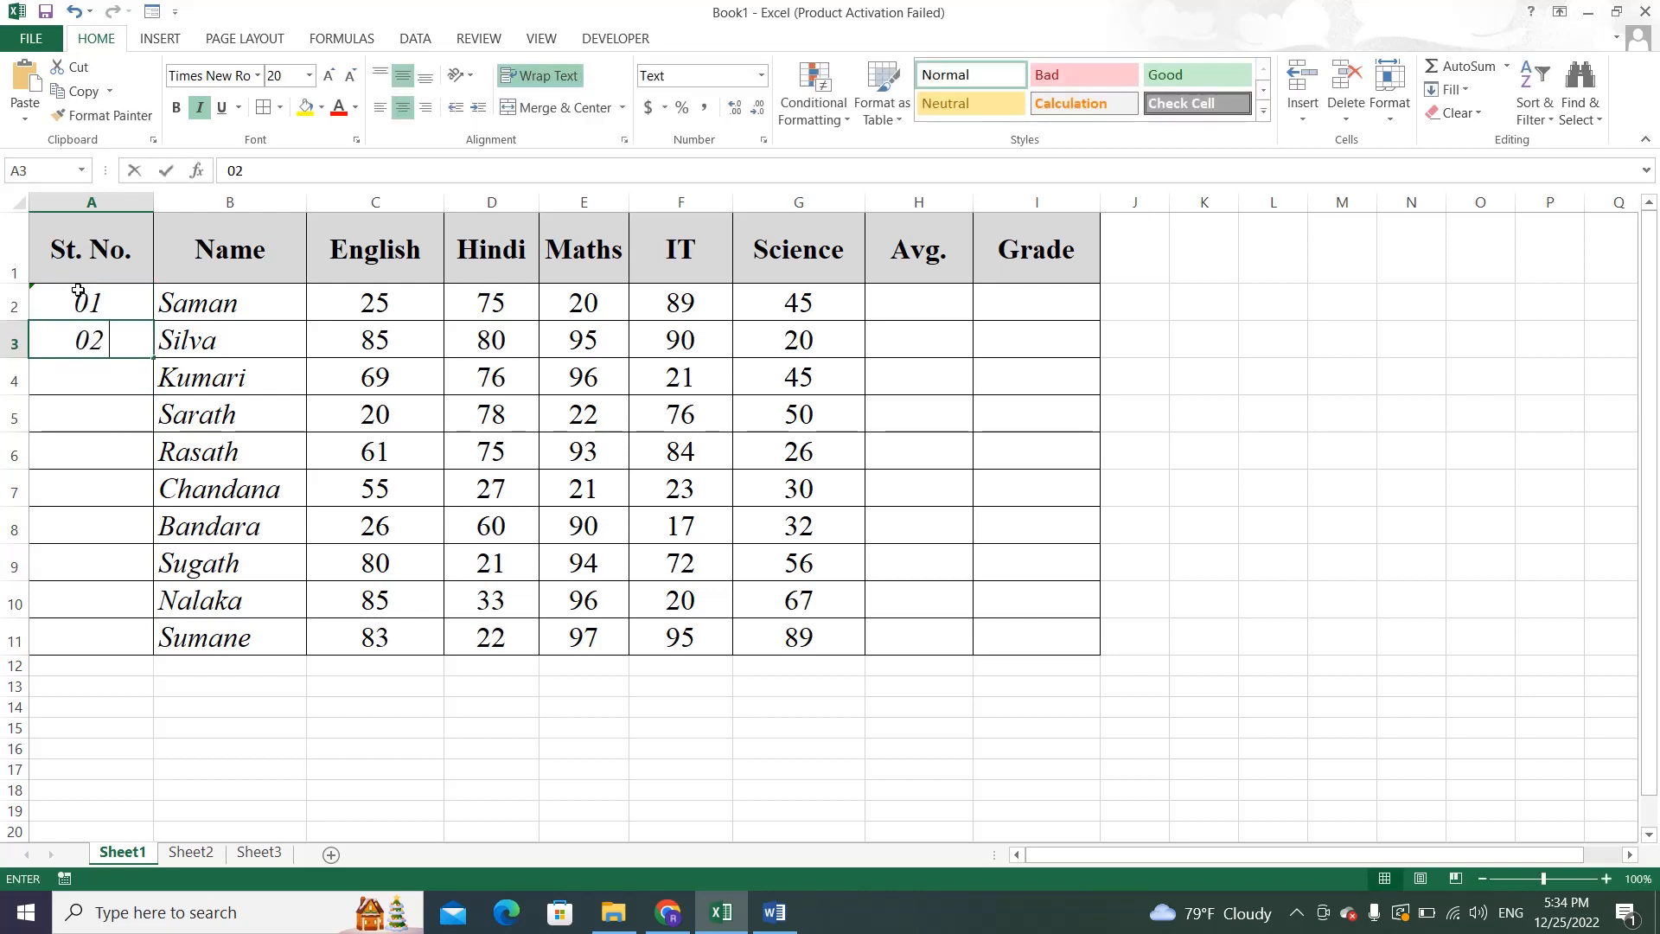
{"action": "key", "text": "Return"}
{"action": "type", "text": "03"}
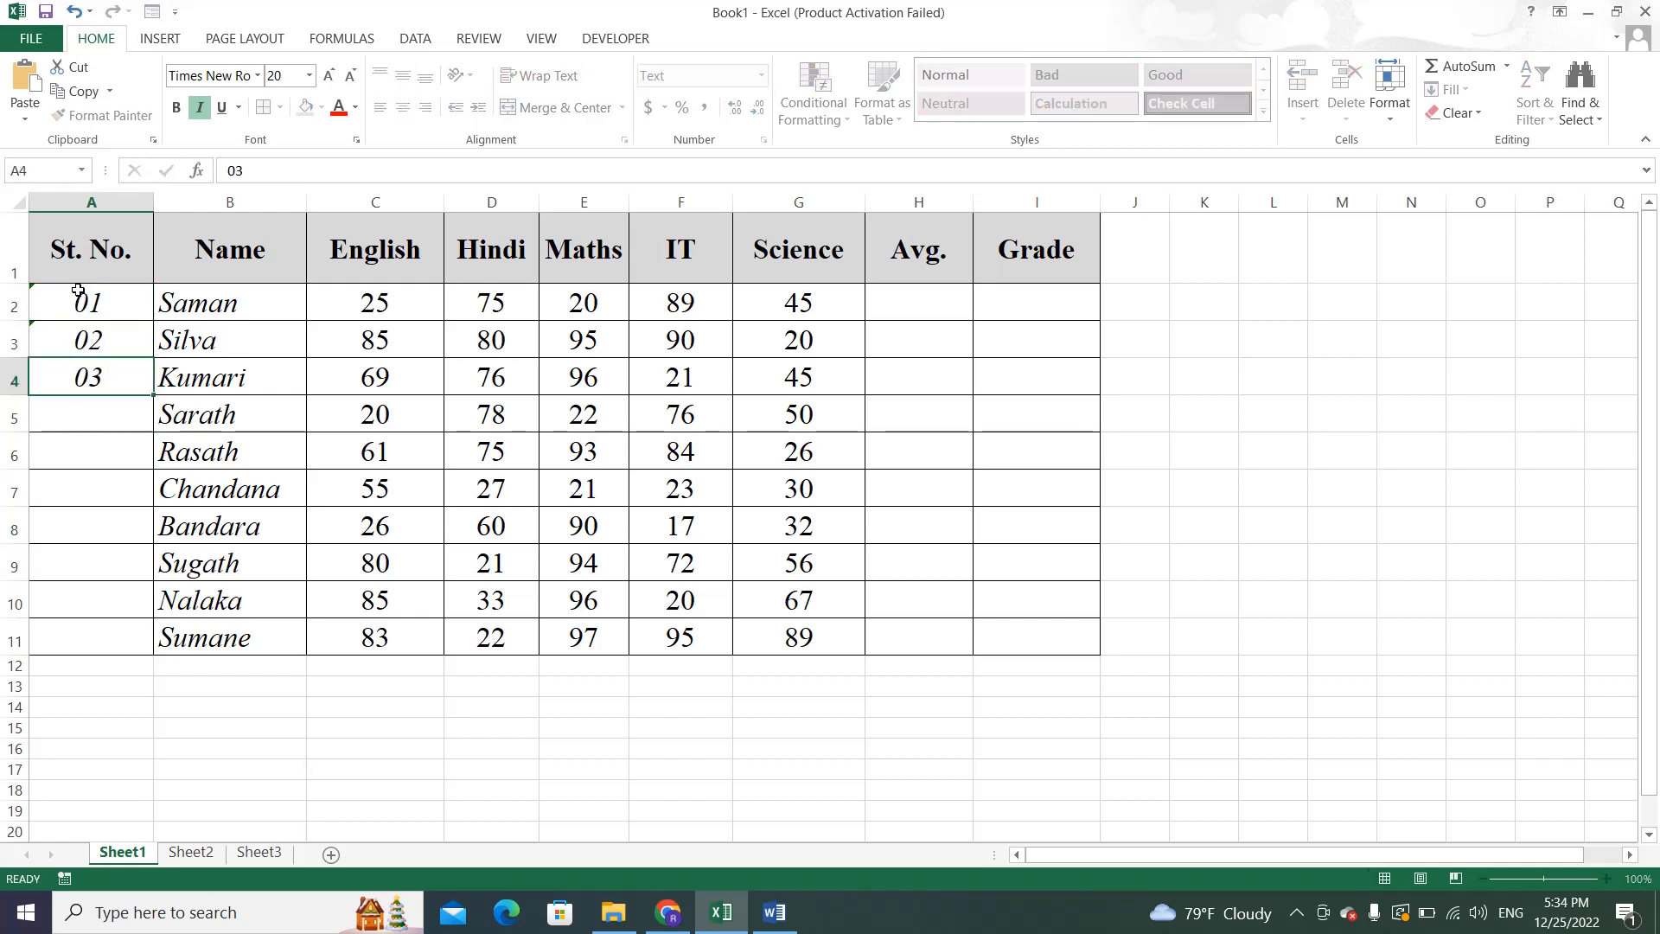
{"action": "key", "text": "Return"}
{"action": "type", "text": "04"}
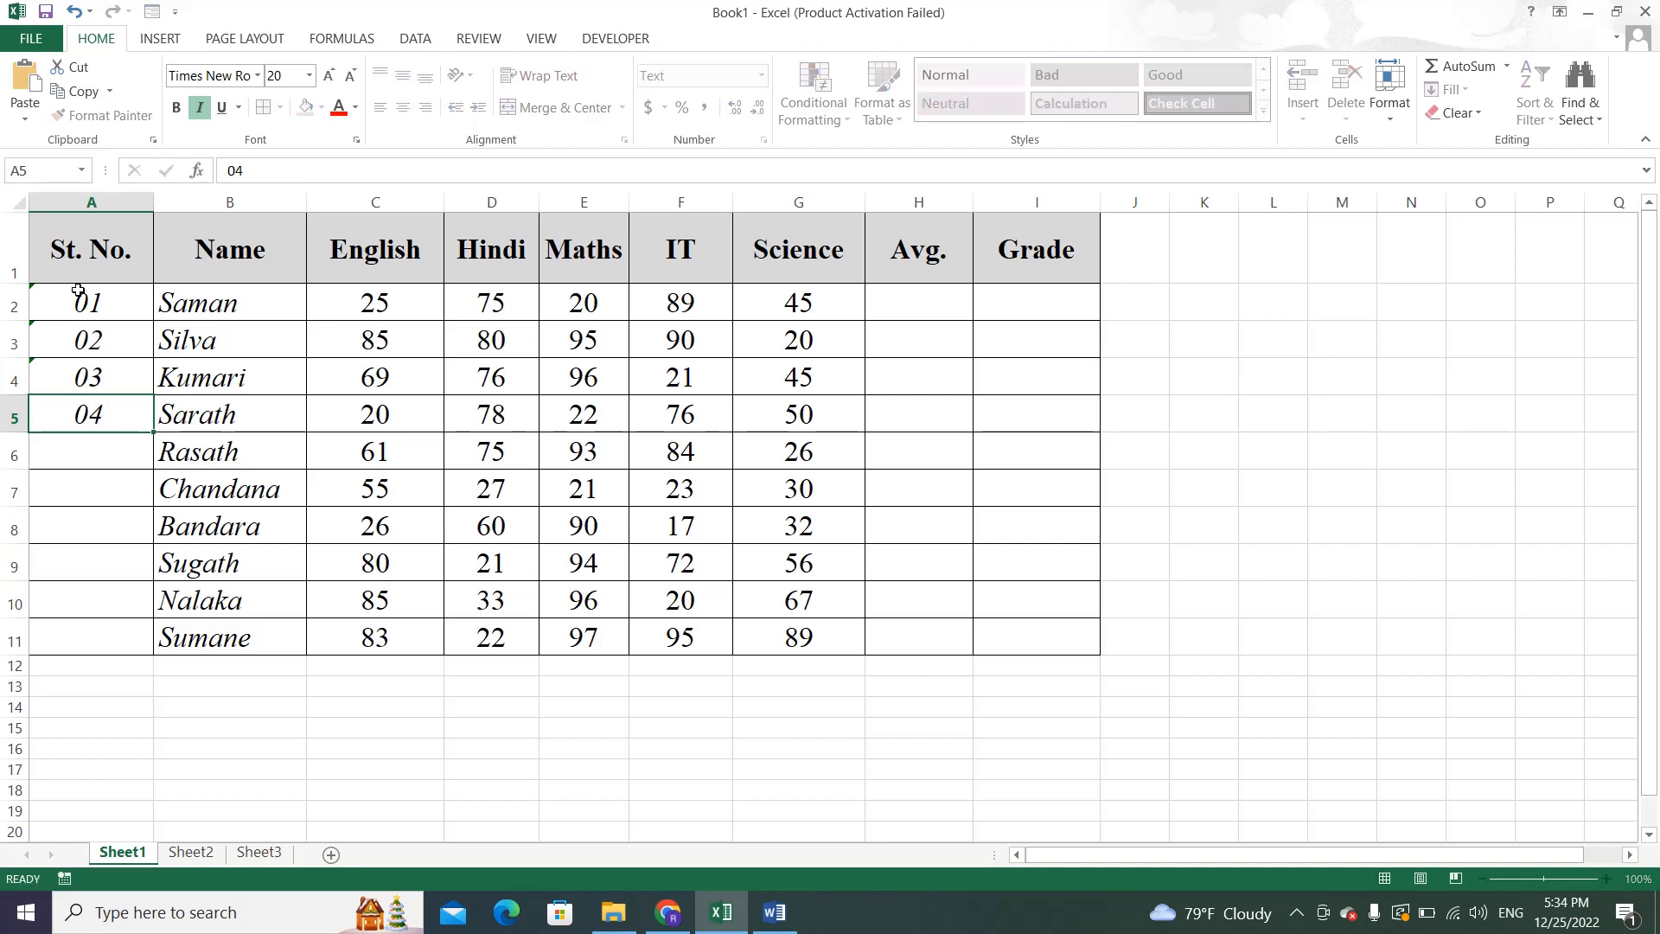
{"action": "key", "text": "Return"}
{"action": "type", "text": "05"}
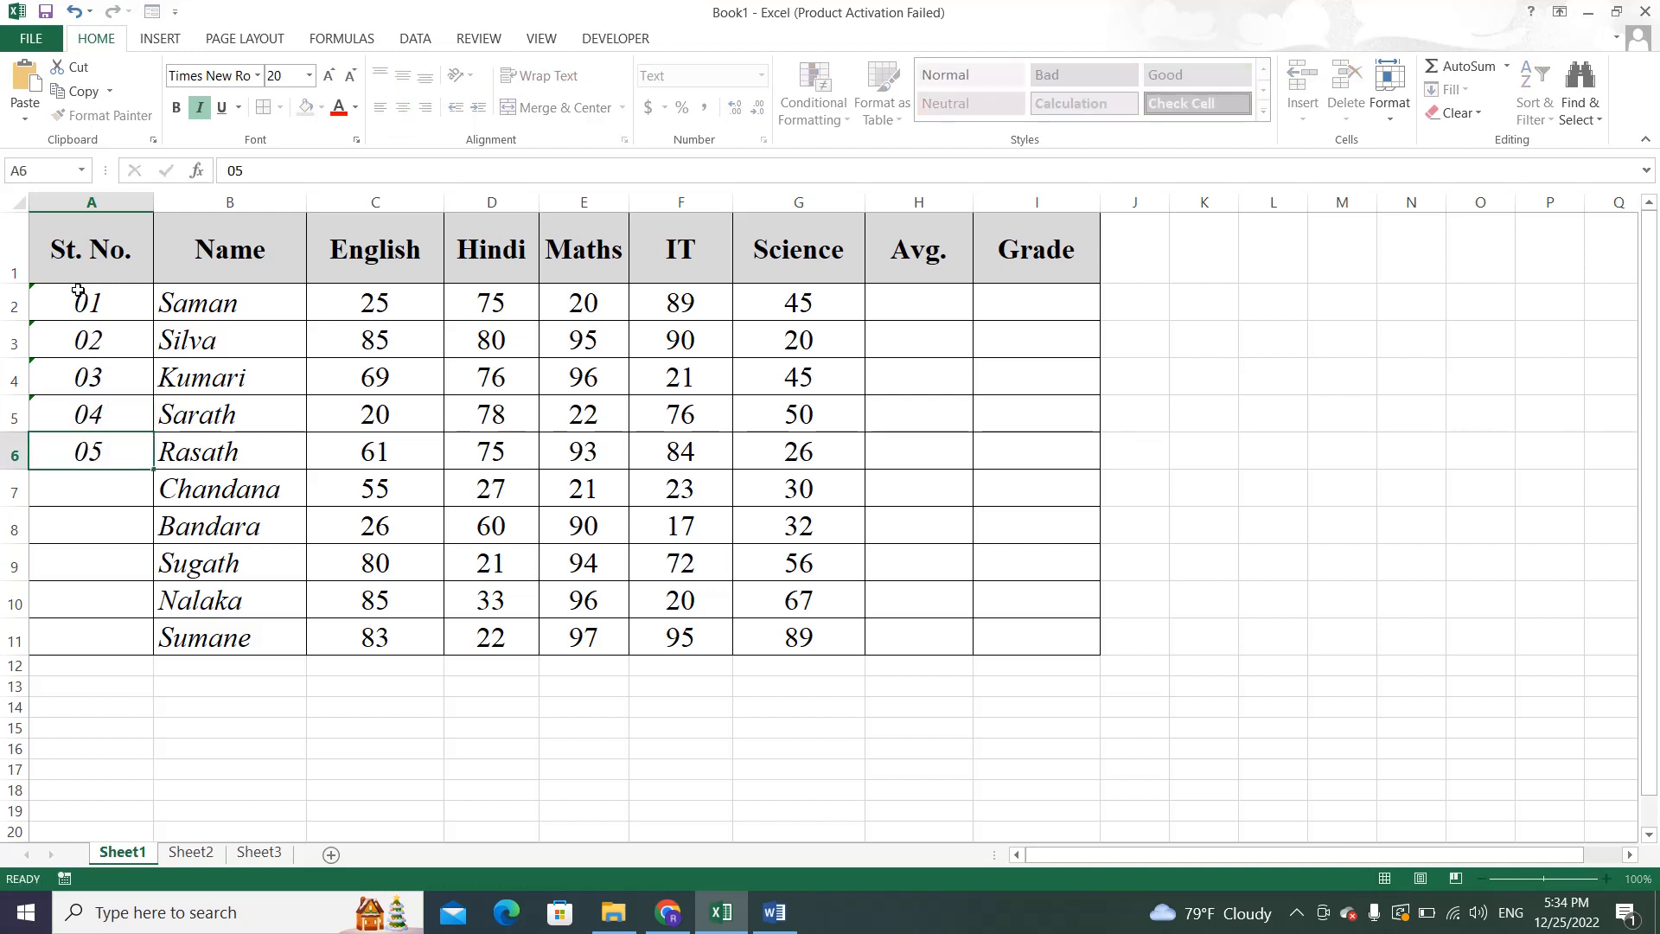
{"action": "key", "text": "Return"}
{"action": "type", "text": "06"}
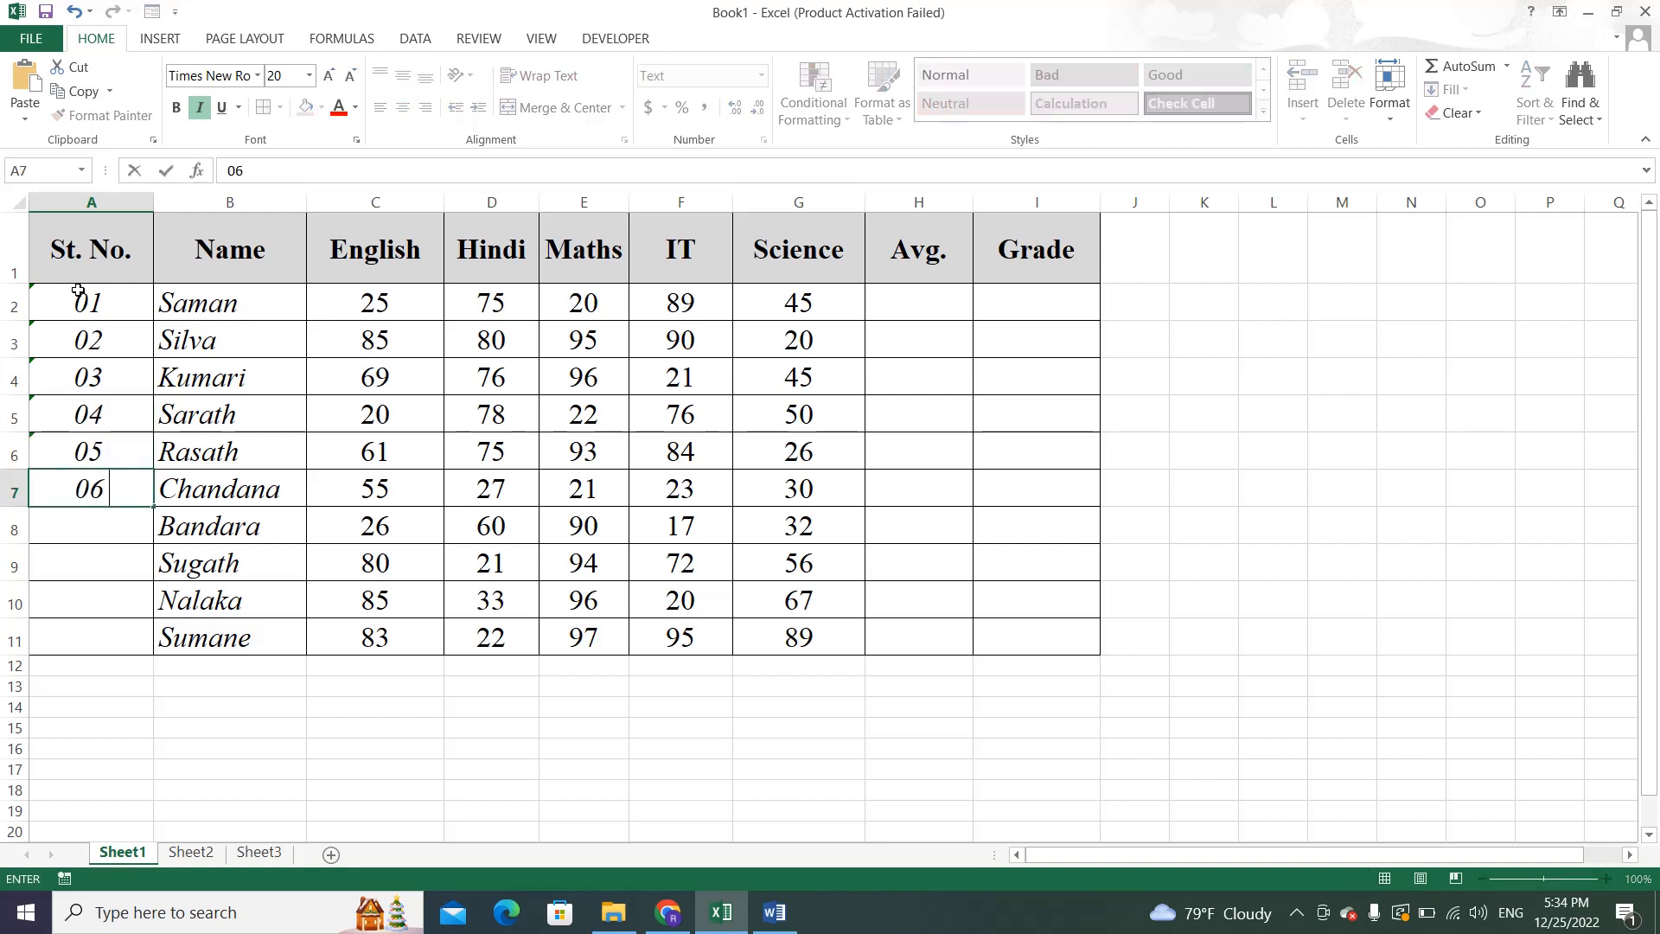
{"action": "key", "text": "Return"}
{"action": "type", "text": "07"}
{"action": "key", "text": "Return"}
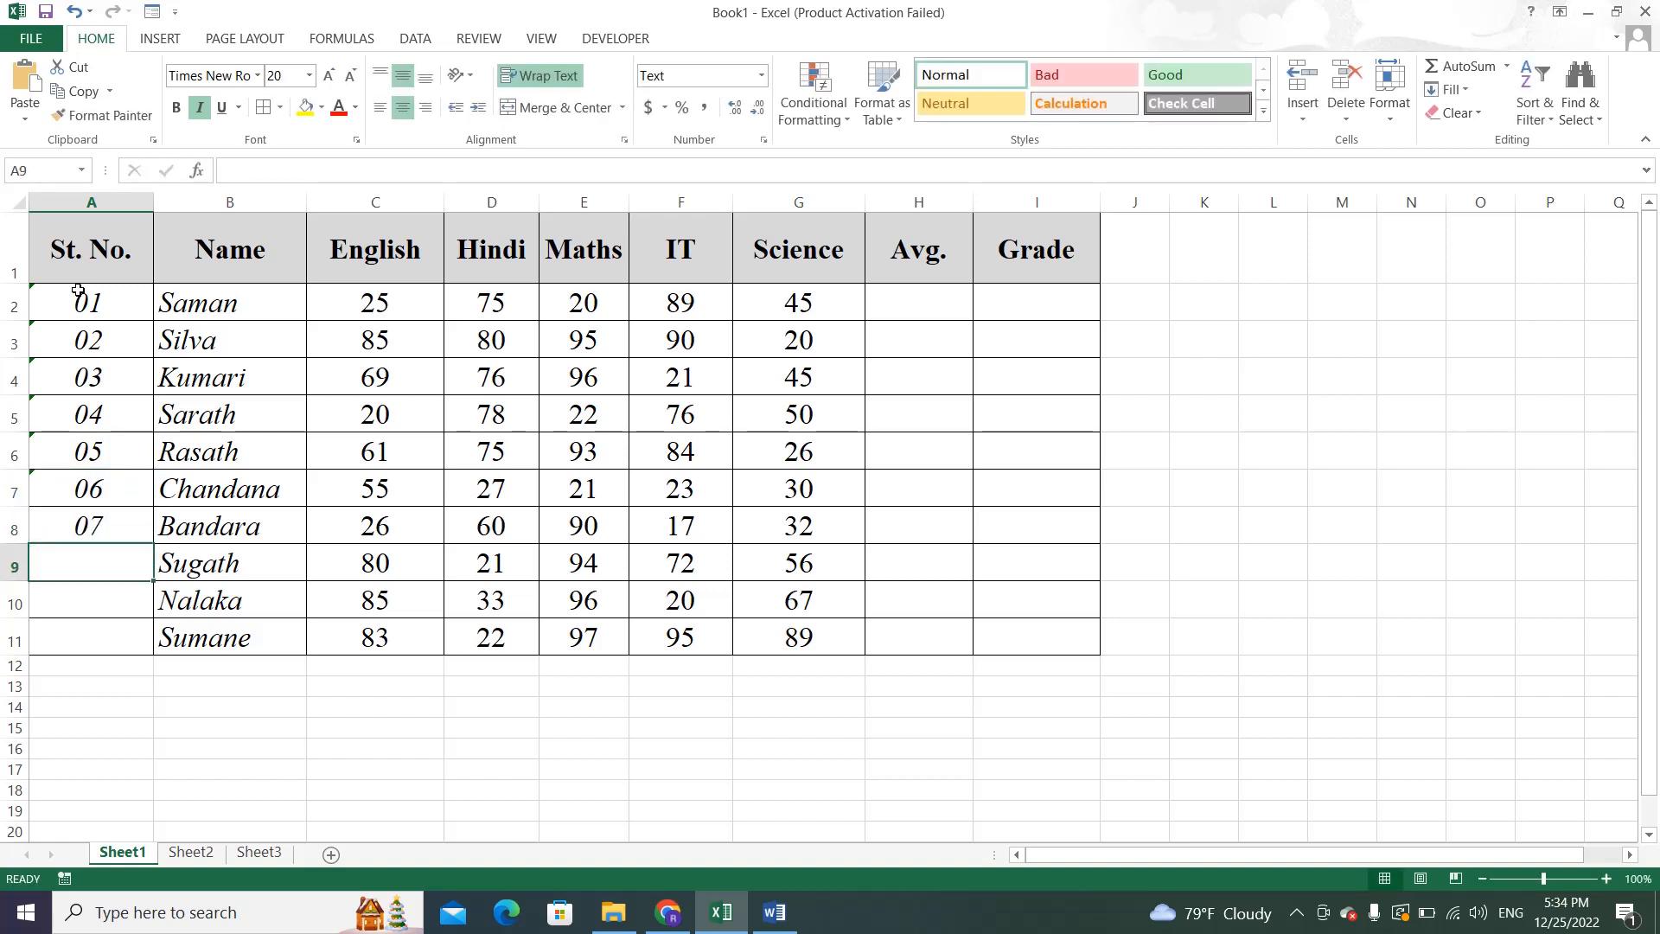
{"action": "type", "text": "08"}
{"action": "key", "text": "Return"}
{"action": "type", "text": "09"}
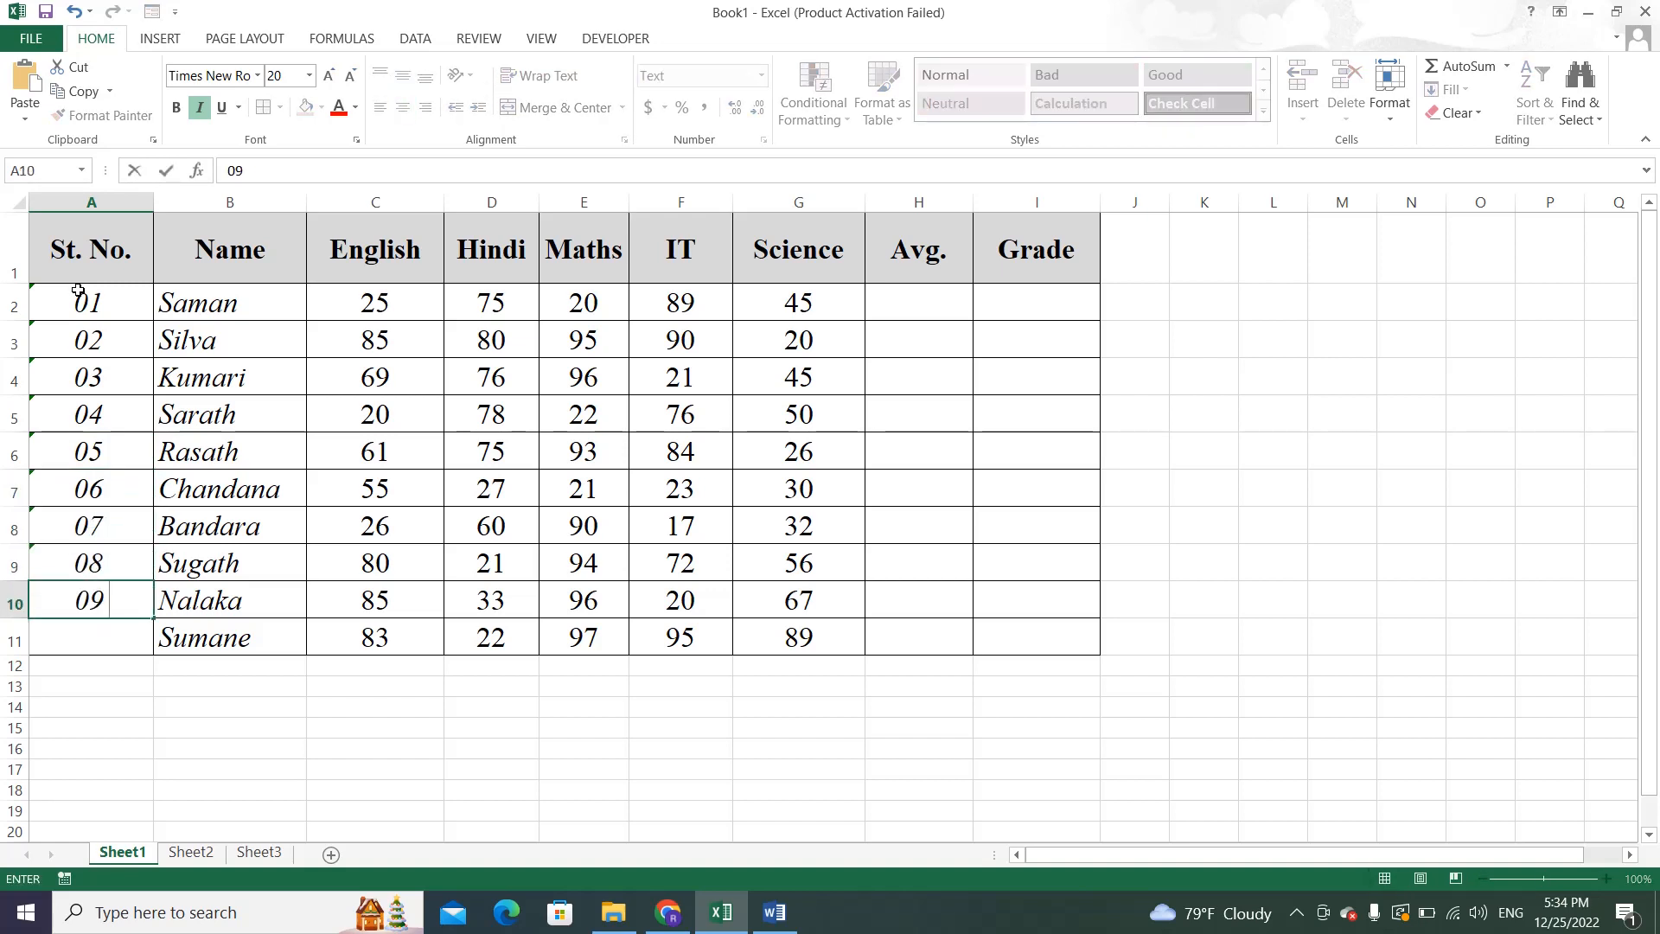
{"action": "key", "text": "Return"}
{"action": "type", "text": "10"}
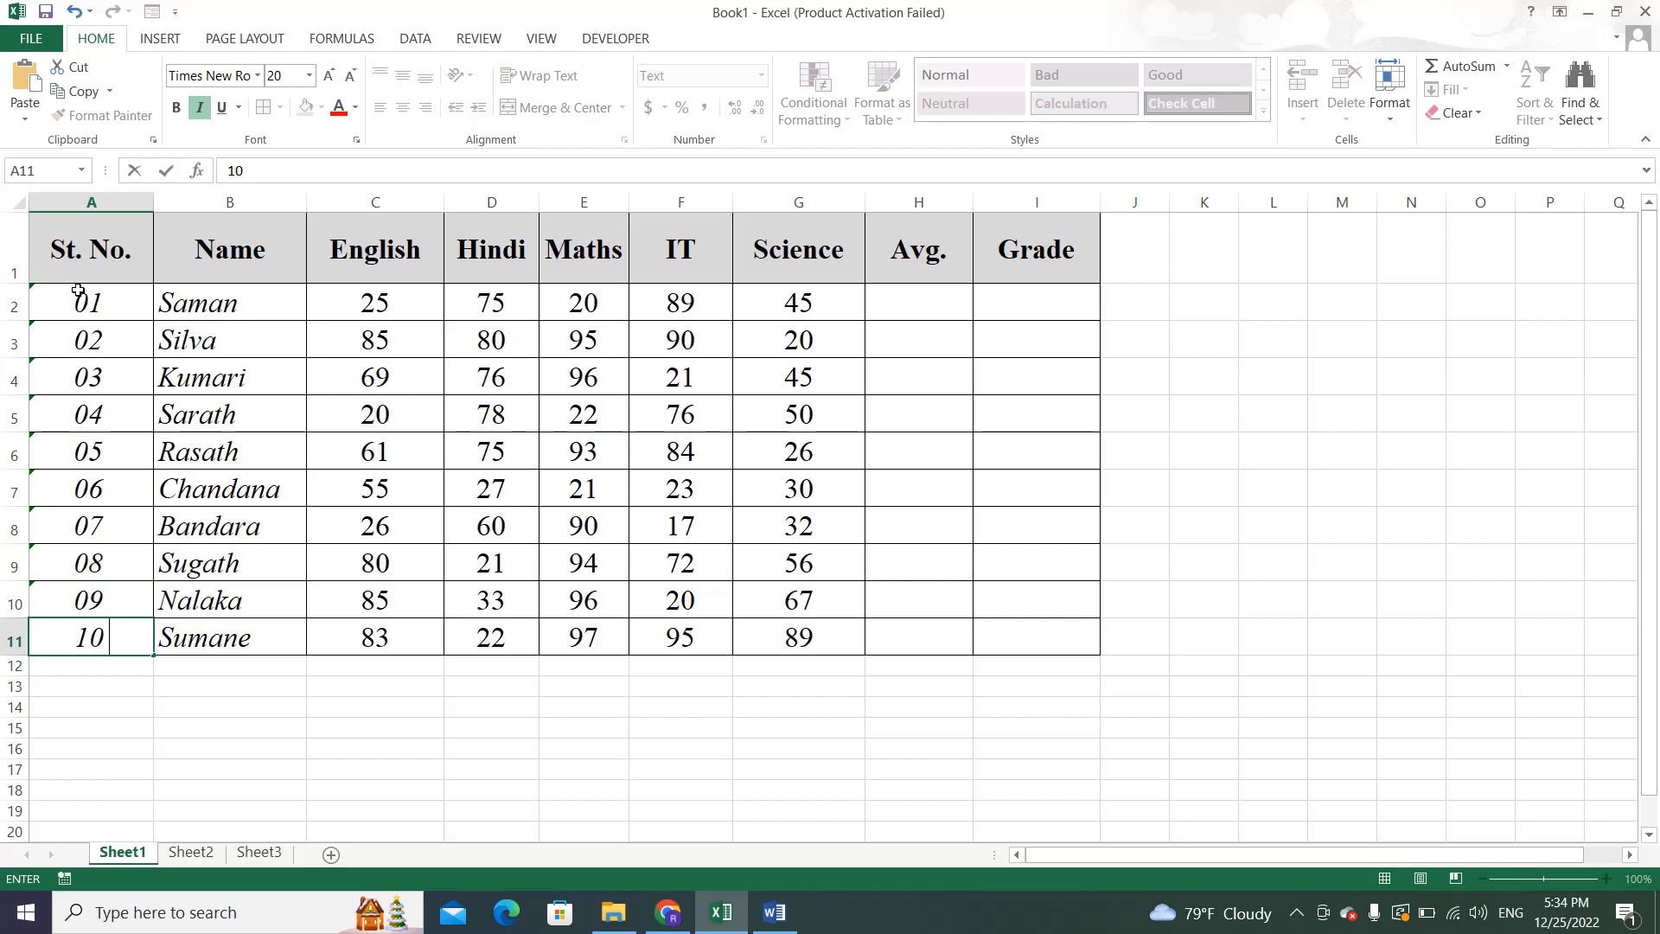
{"action": "key", "text": "Up"}
{"action": "key", "text": "Up"}
{"action": "key", "text": "Up"}
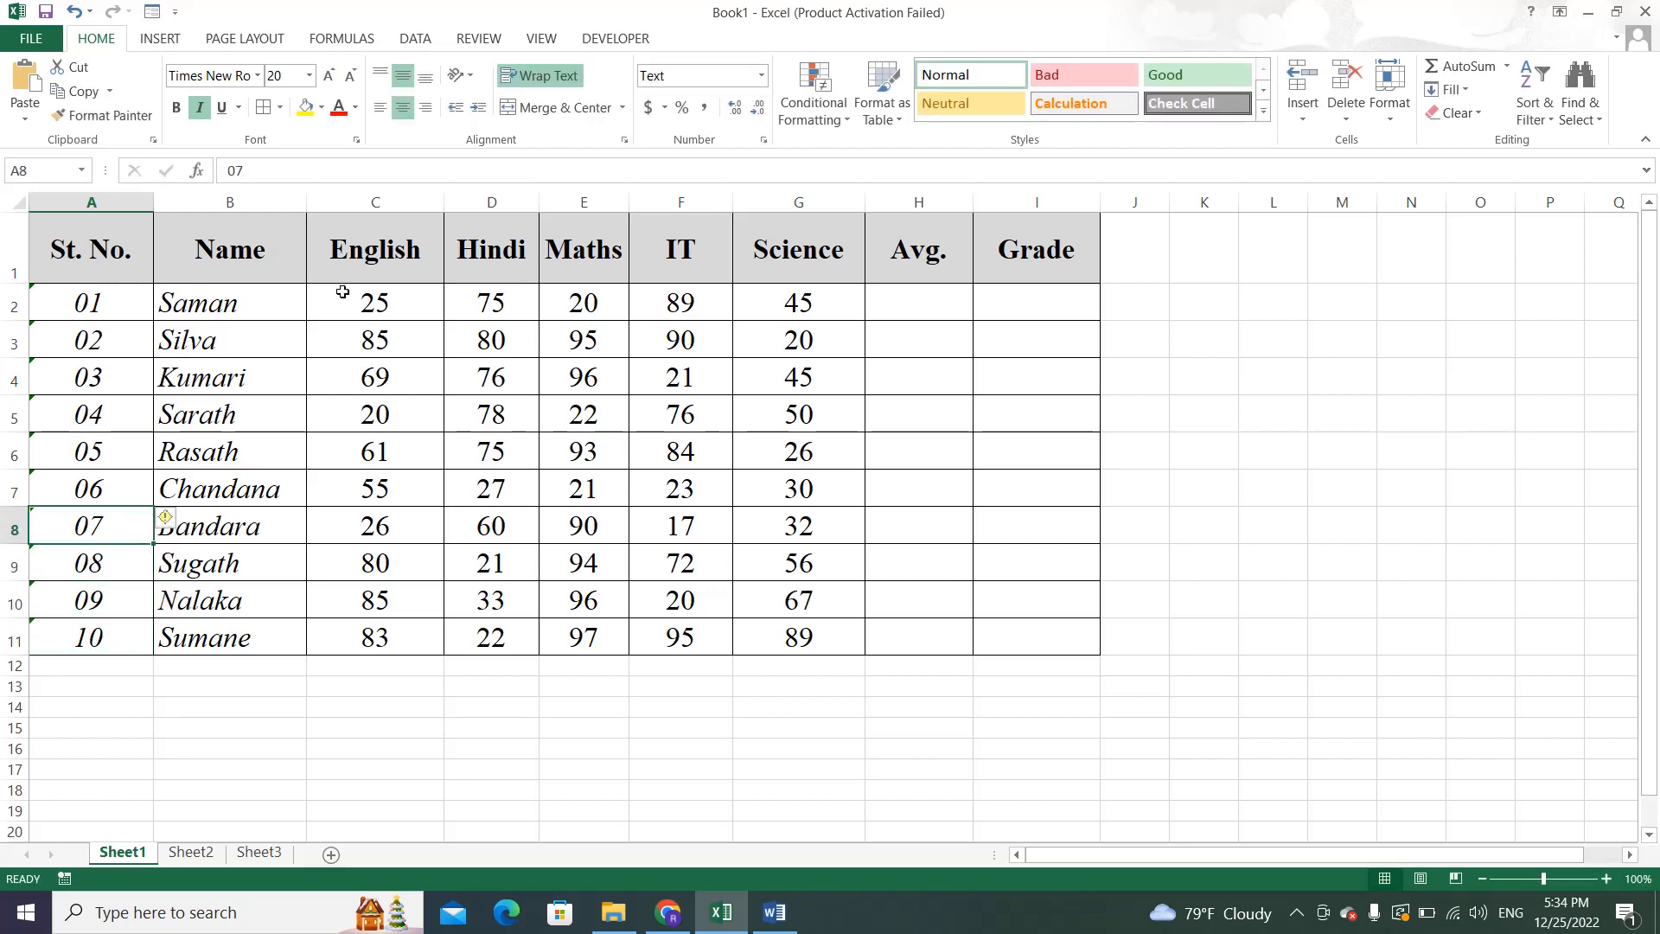
Fill the header row A1:I1 with the standard light green colour.
{"action": "left_click", "coordinate": [345, 290]}
{"action": "left_click", "coordinate": [105, 263]}
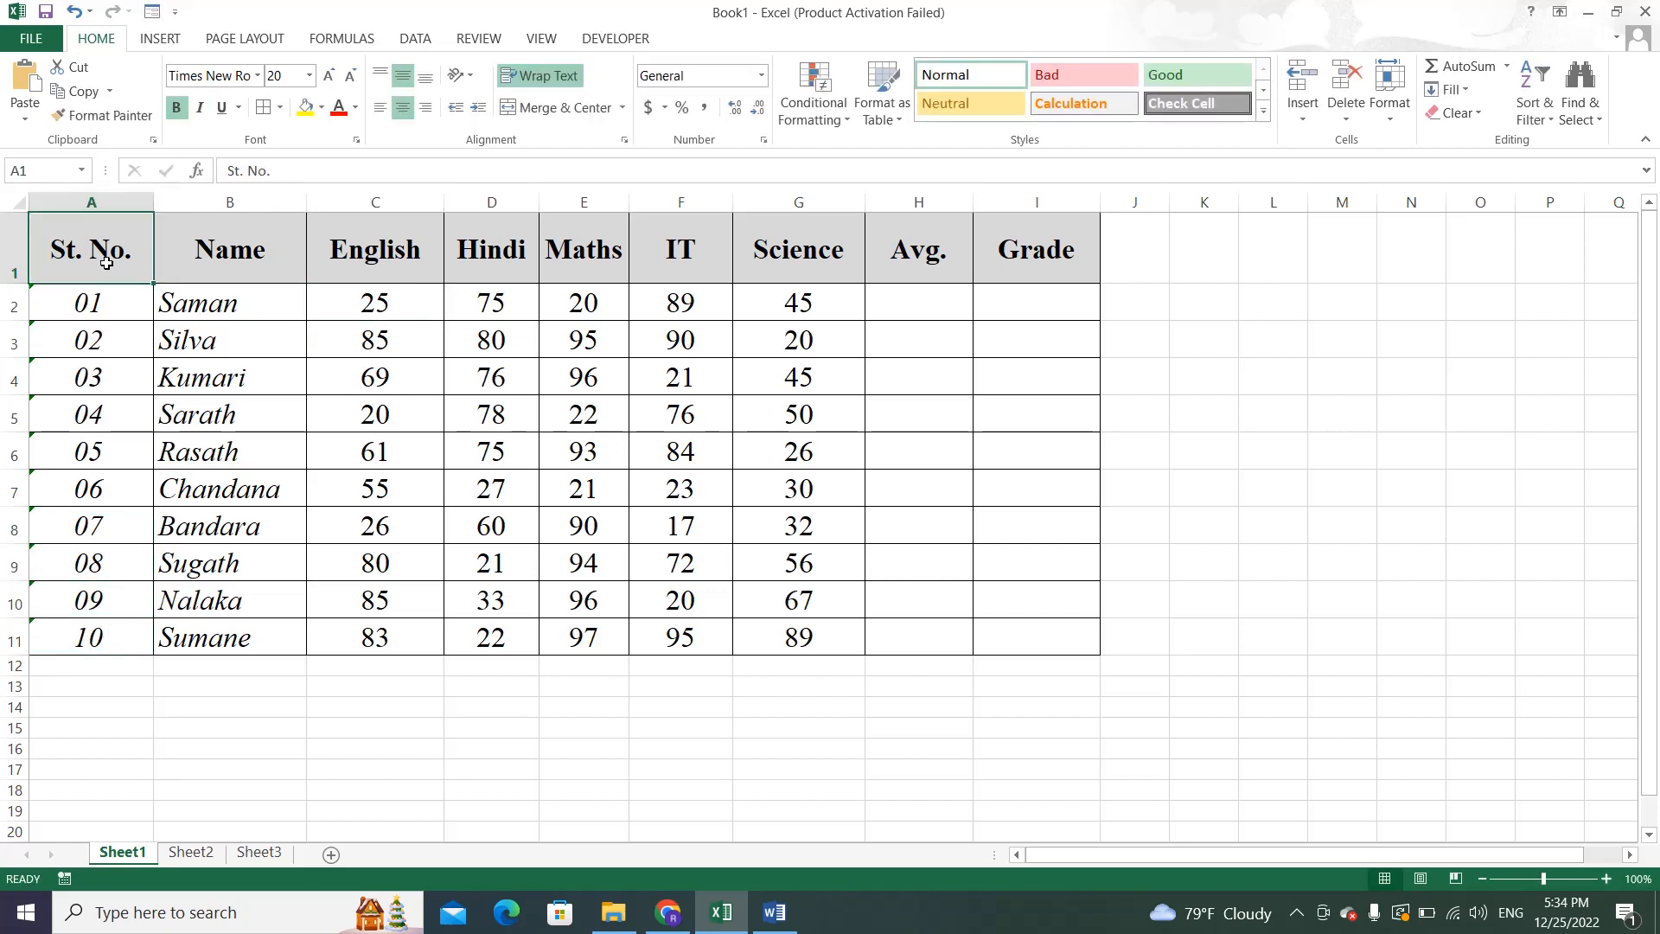
{"action": "left_click", "coordinate": [367, 439]}
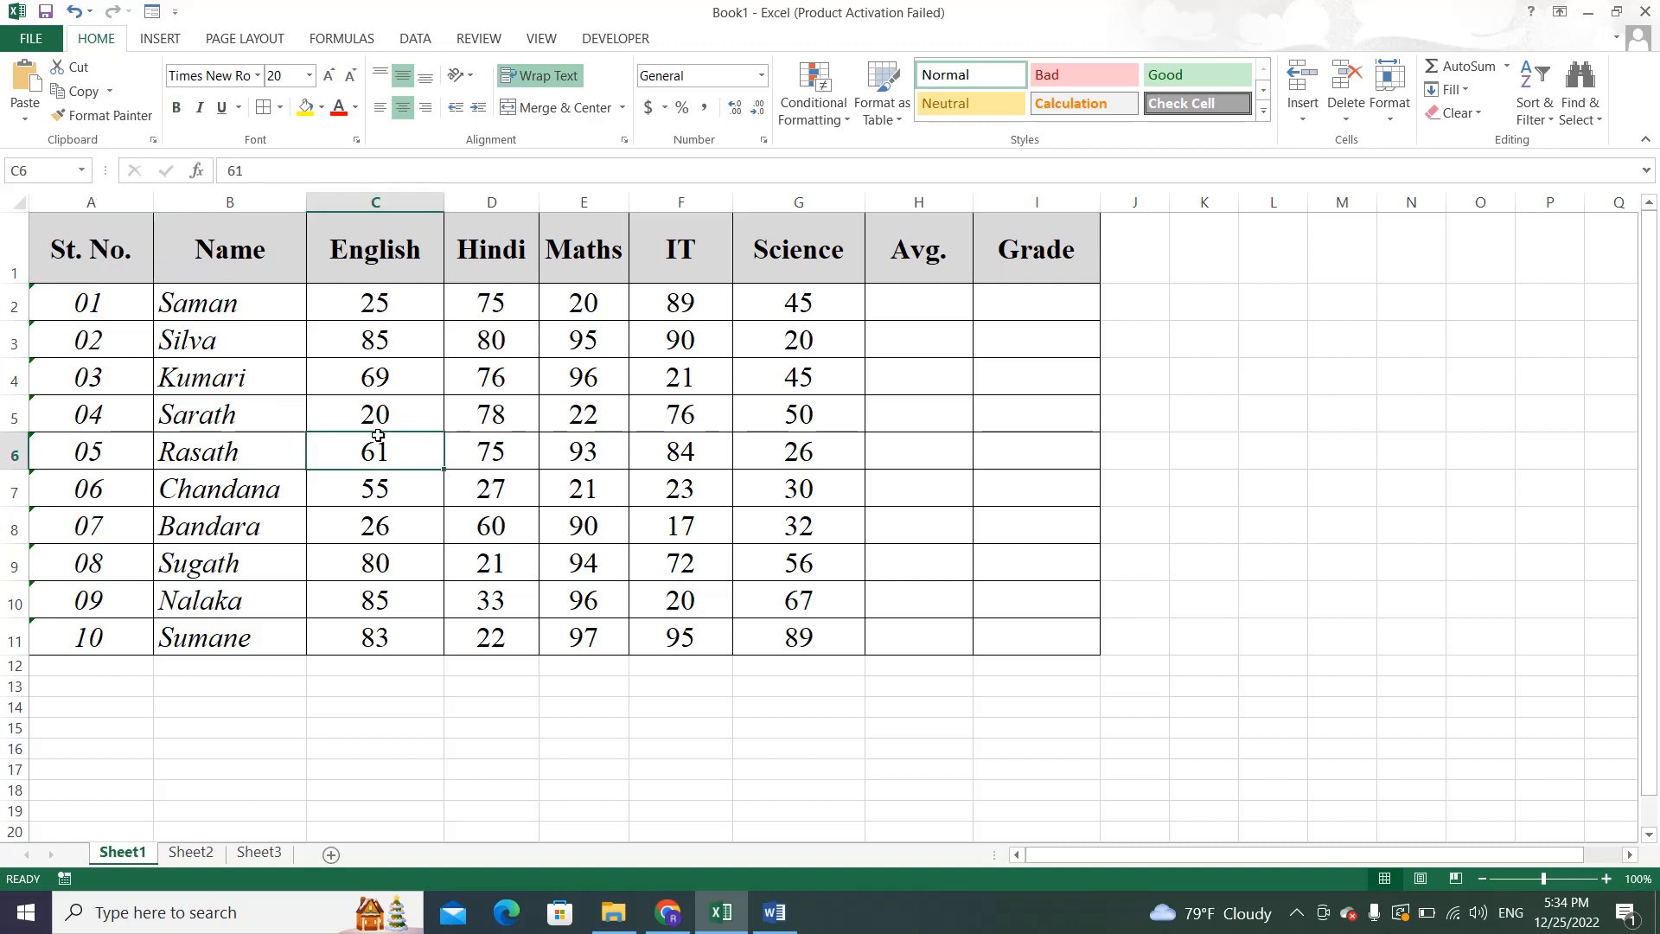
{"action": "left_click_drag", "start_coordinate": [110, 259], "coordinate": [1049, 267]}
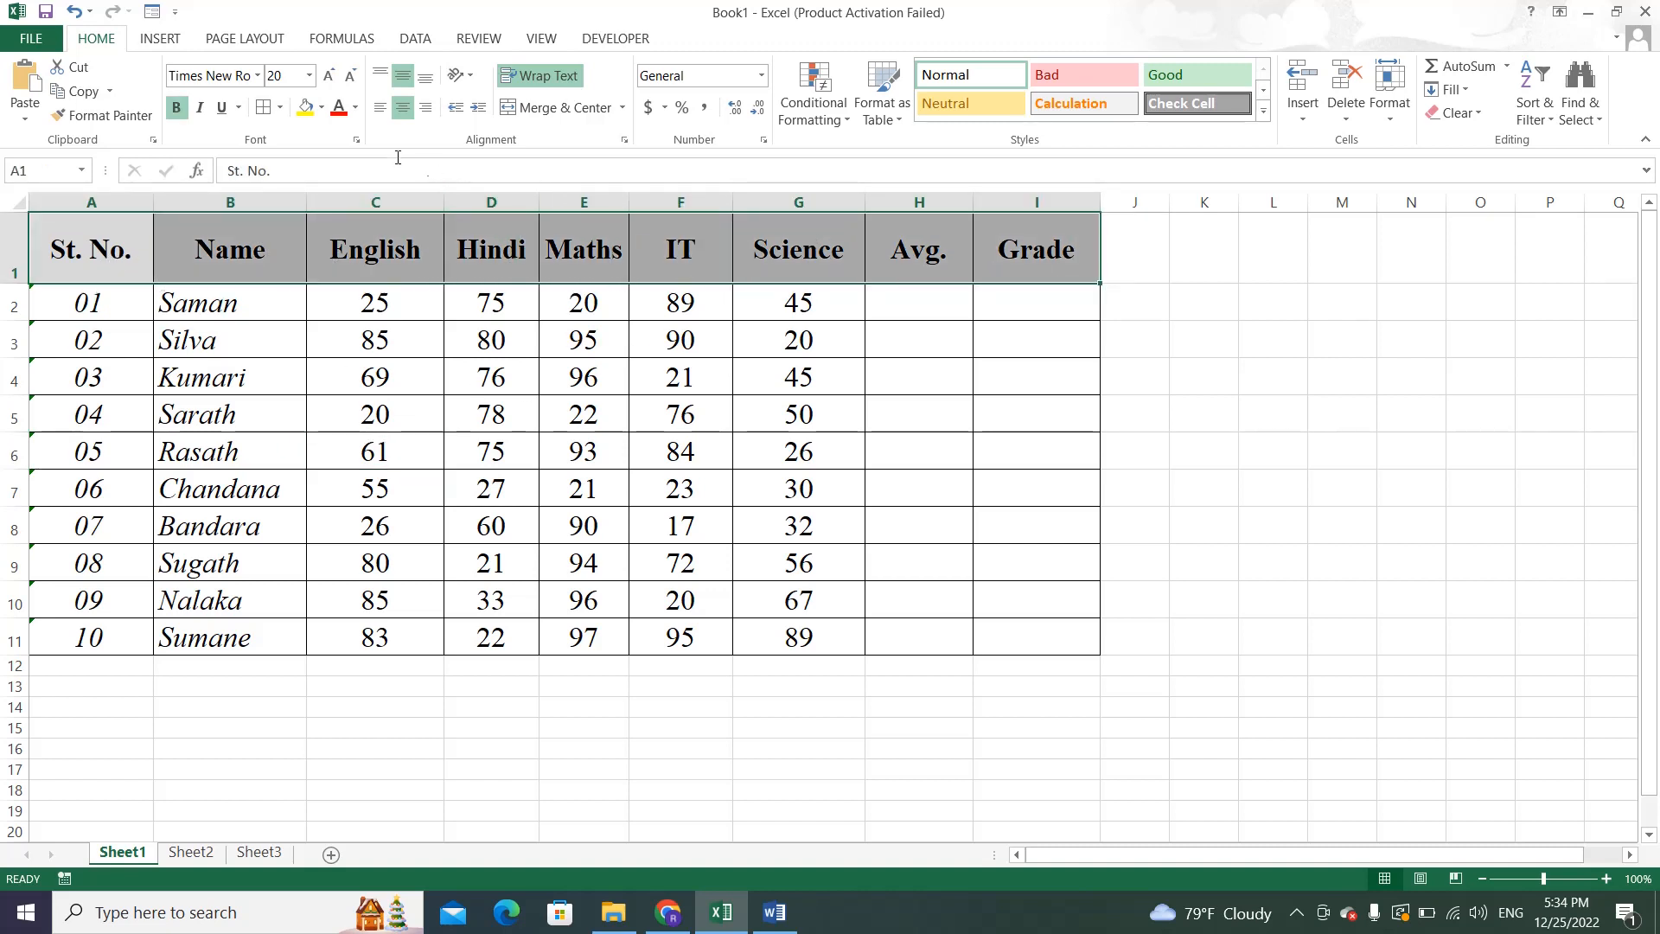
{"action": "left_click", "coordinate": [320, 107]}
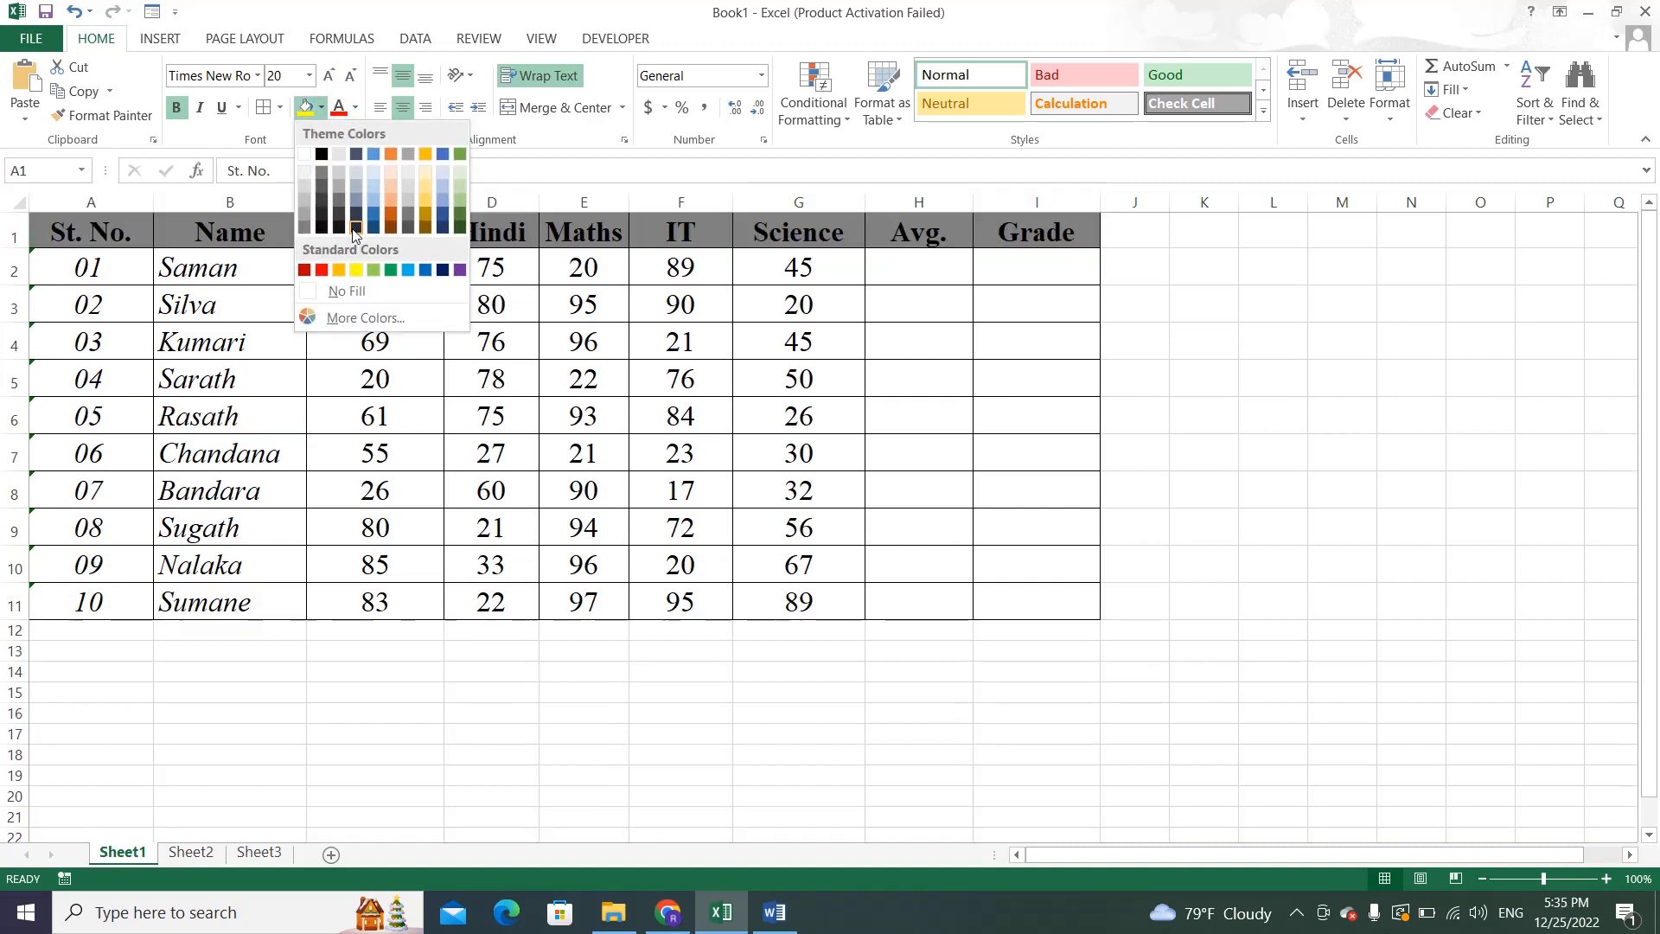
{"action": "left_click", "coordinate": [374, 270]}
{"action": "left_click", "coordinate": [380, 344]}
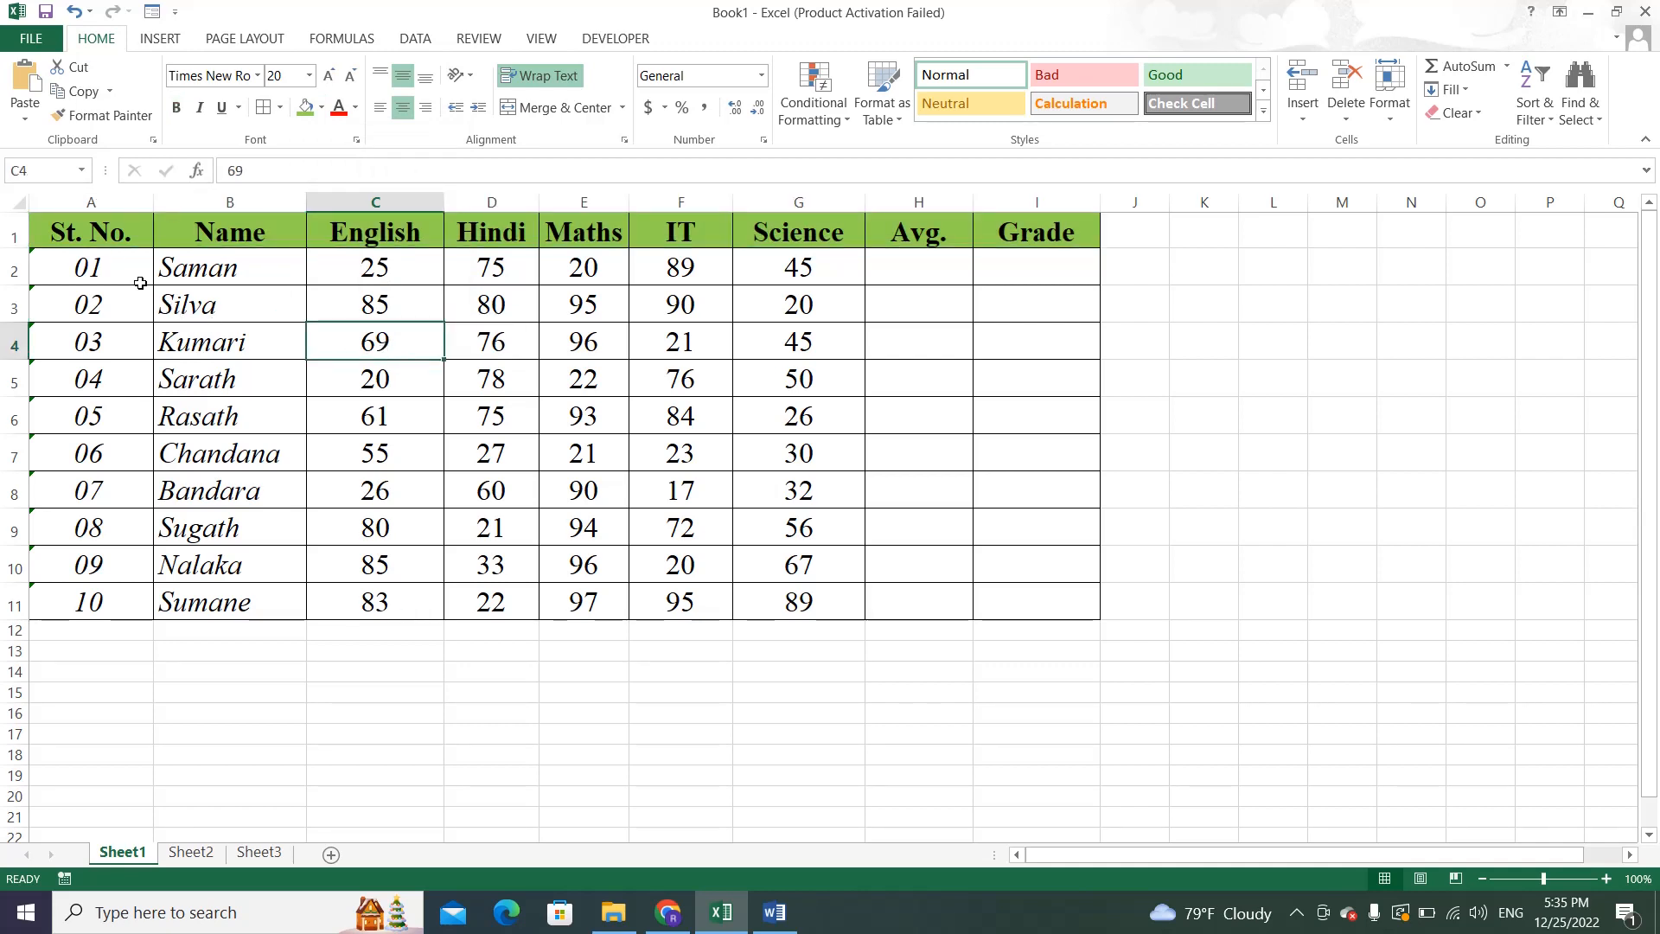
Apply All Borders to the whole table in A1:I11.
{"action": "left_click", "coordinate": [135, 252]}
{"action": "left_click_drag", "start_coordinate": [135, 252], "coordinate": [1015, 594]}
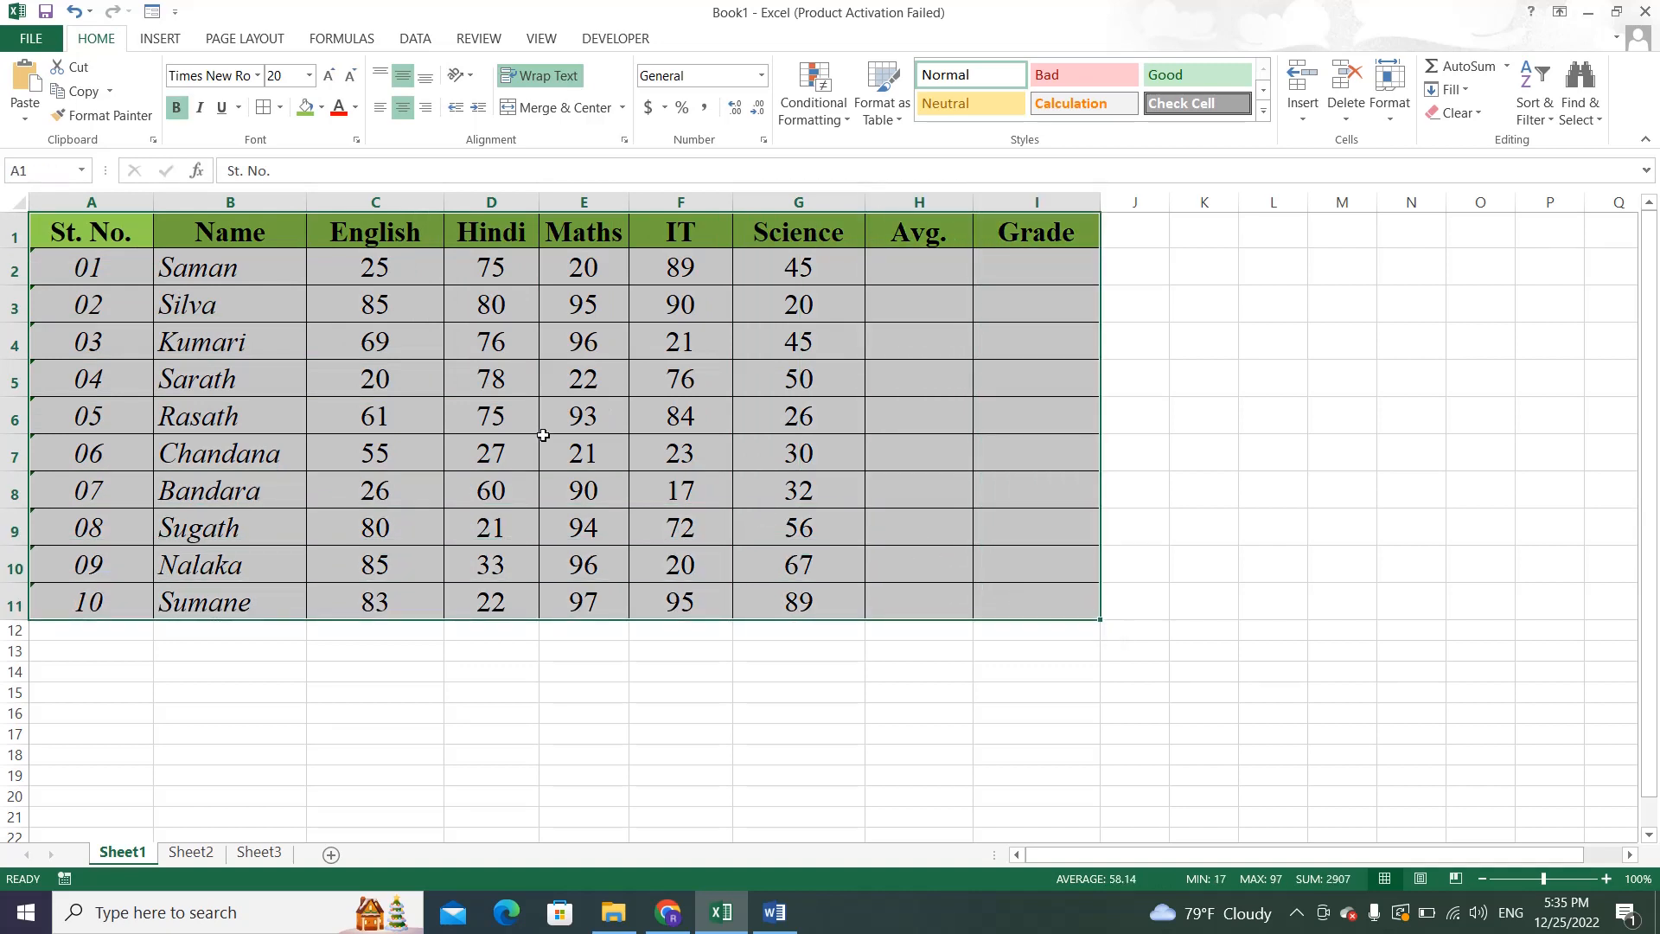
{"action": "left_click", "coordinate": [280, 107]}
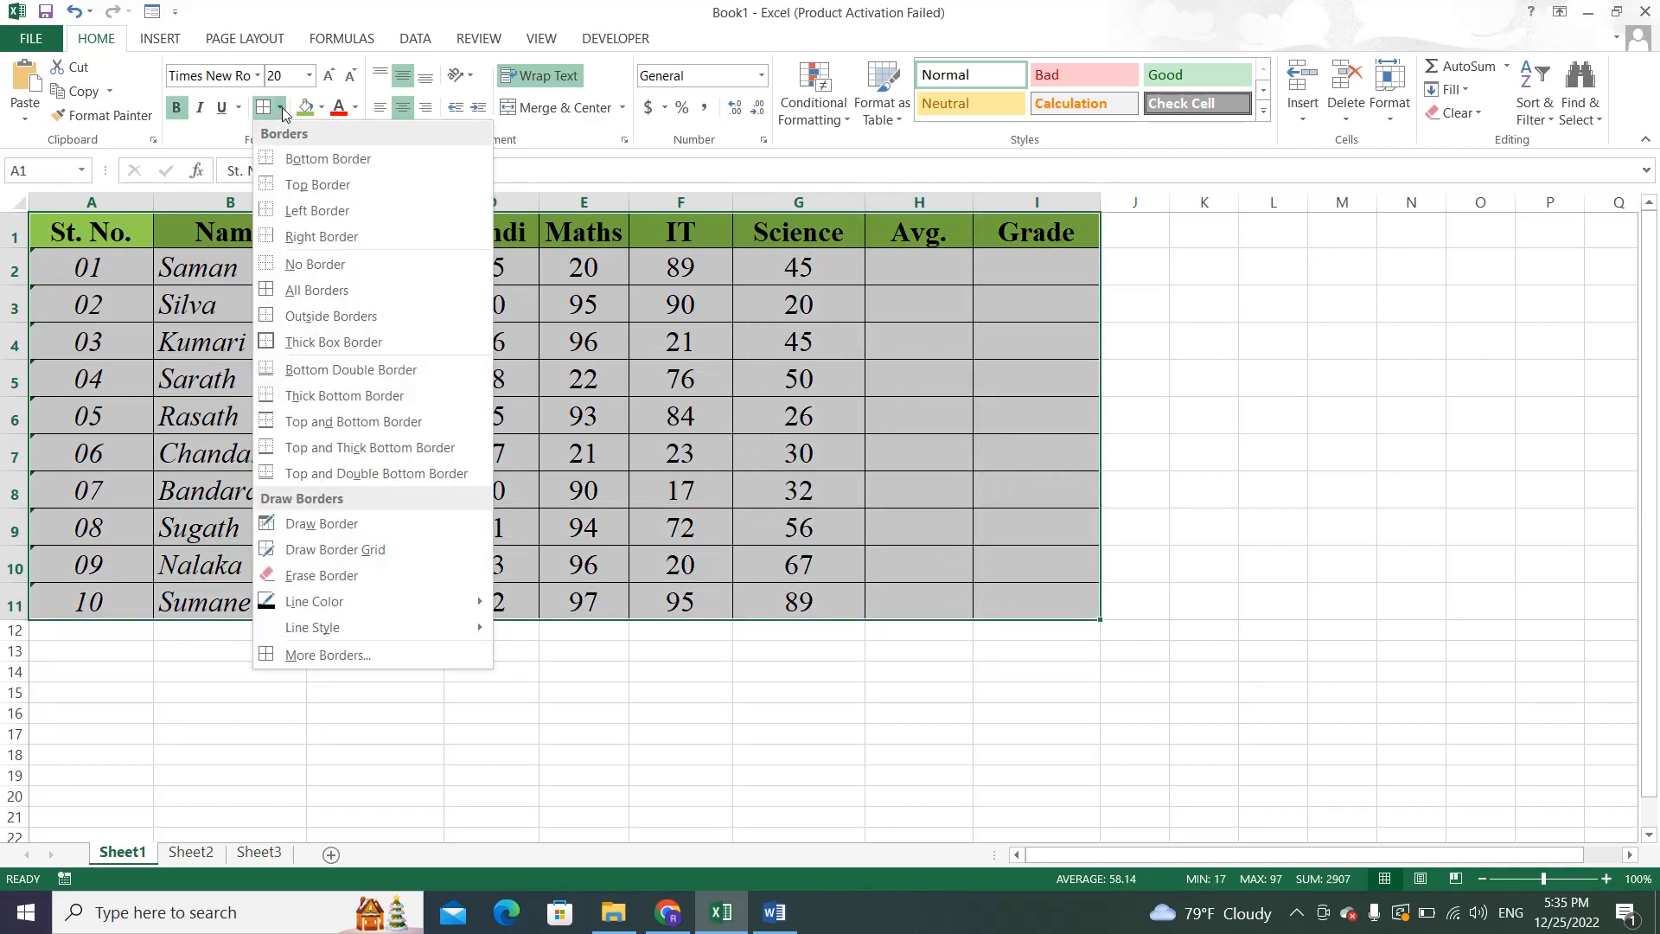
{"action": "left_click", "coordinate": [286, 297]}
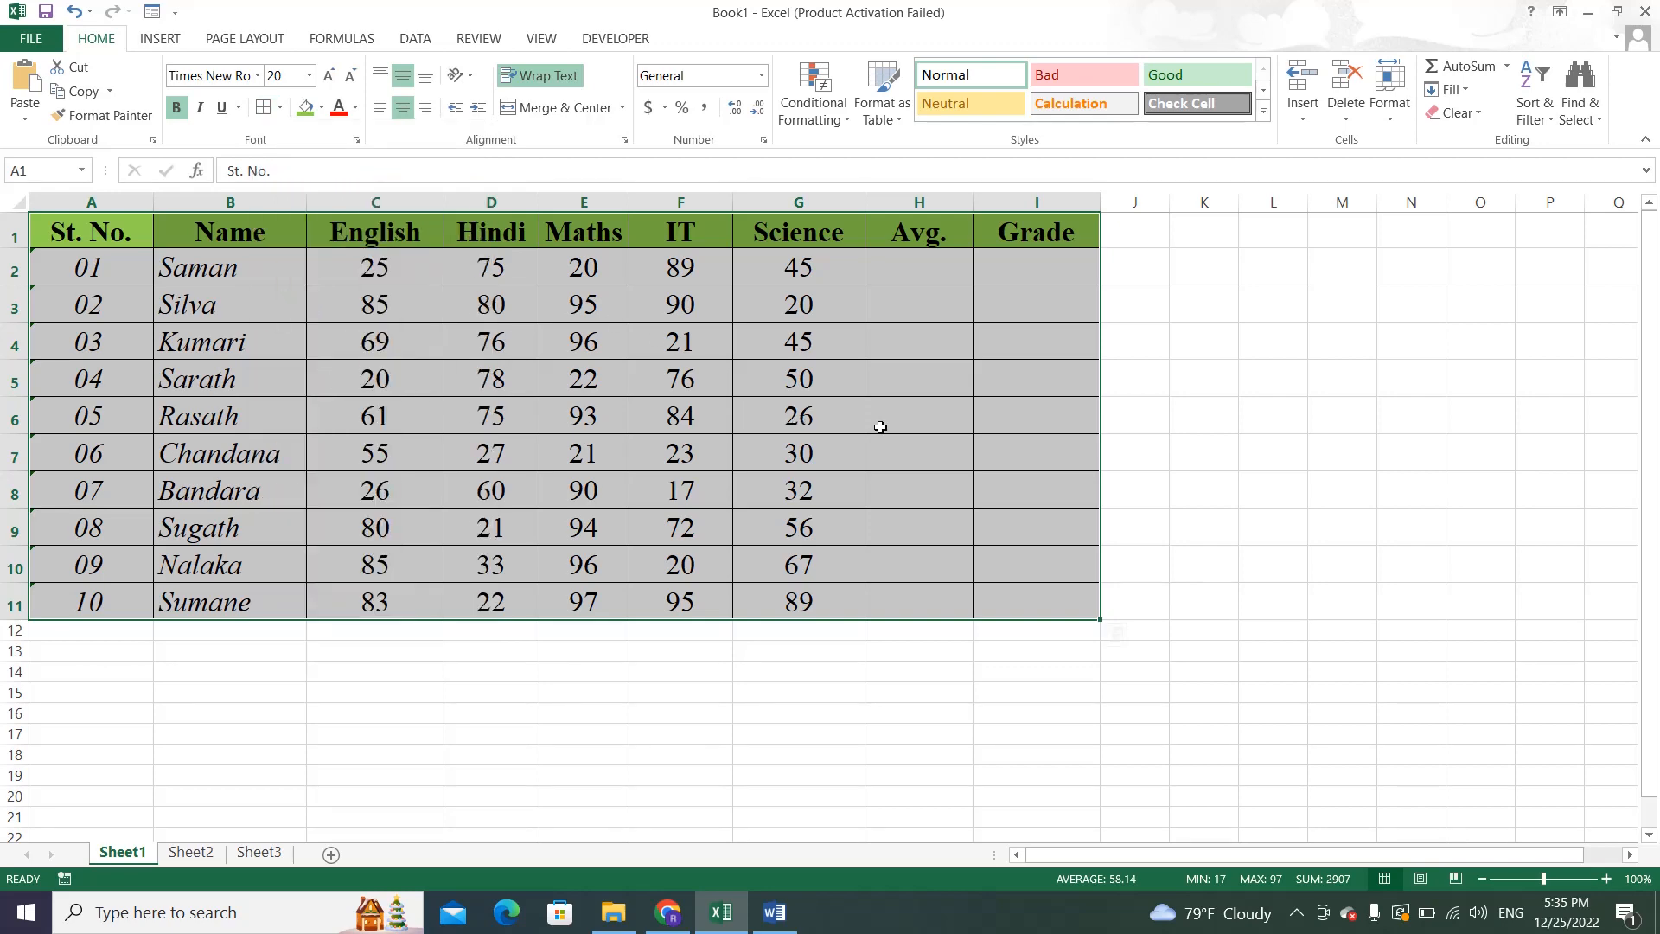
{"action": "left_click", "coordinate": [890, 427]}
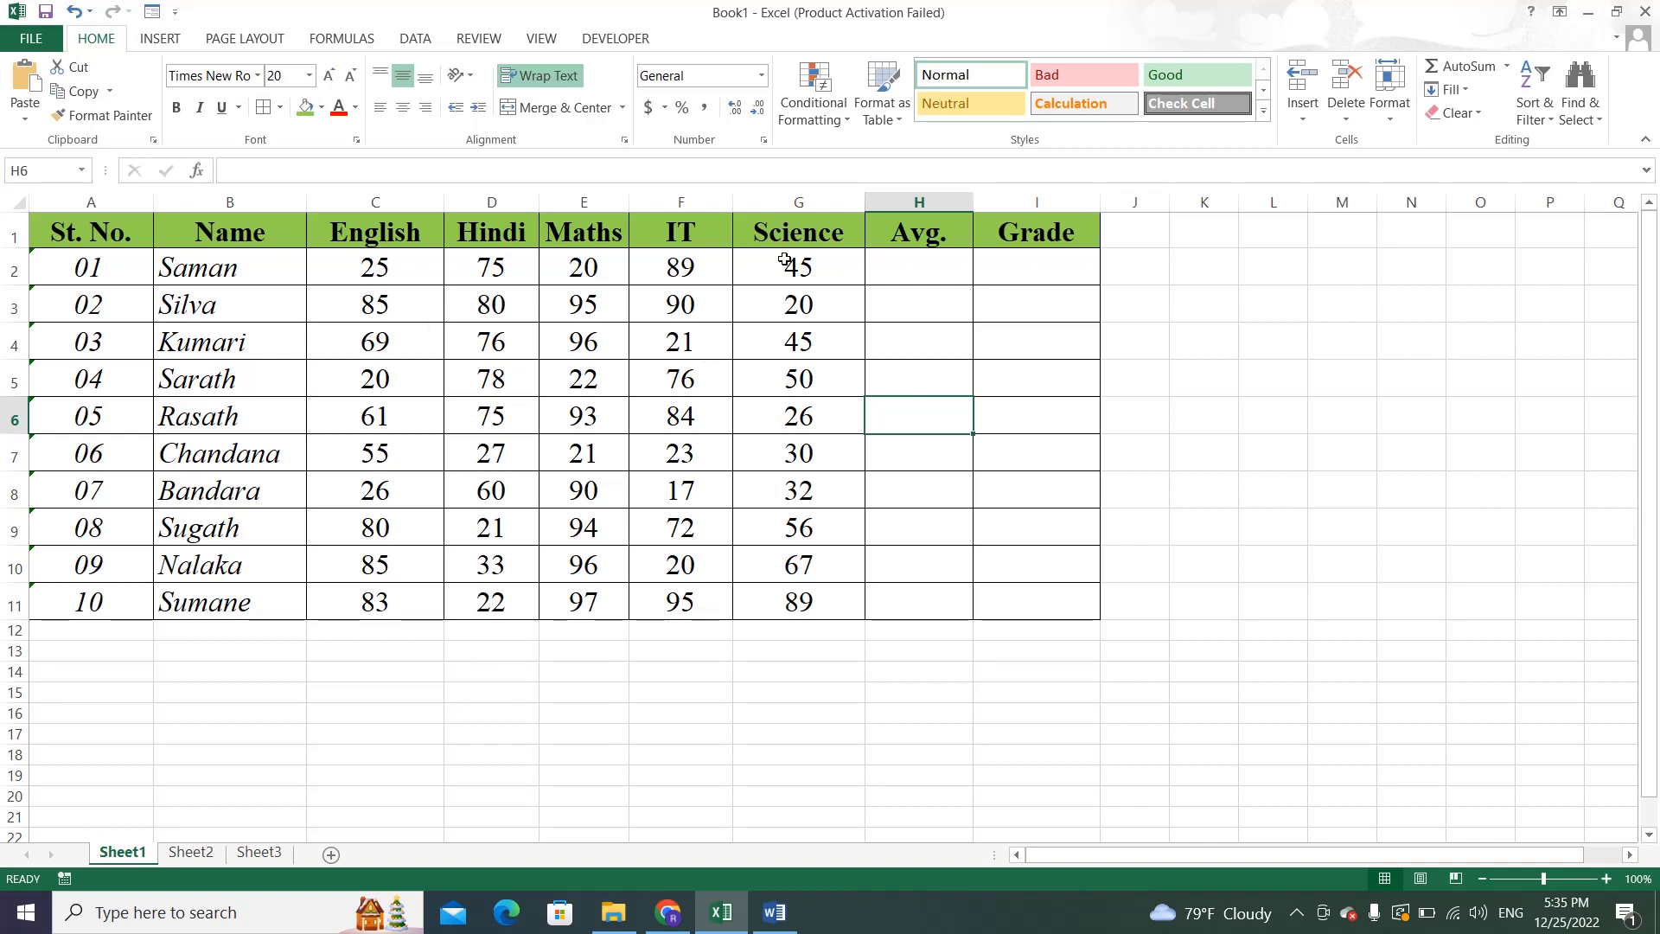
{"action": "left_click", "coordinate": [949, 269]}
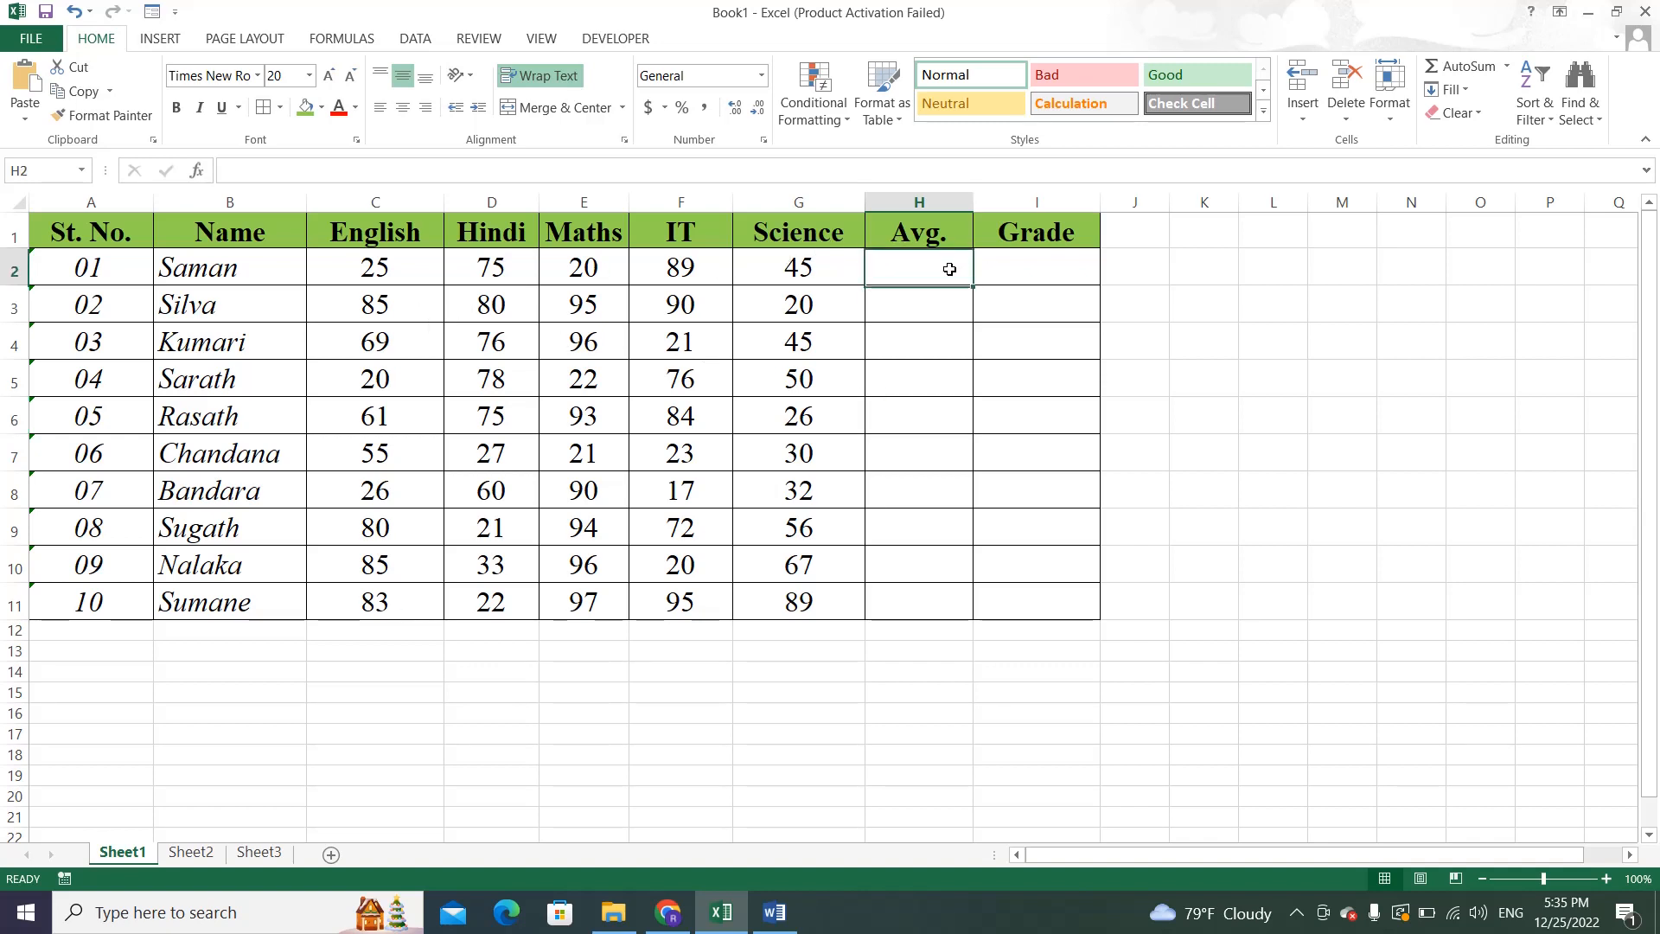
{"action": "left_click", "coordinate": [913, 315]}
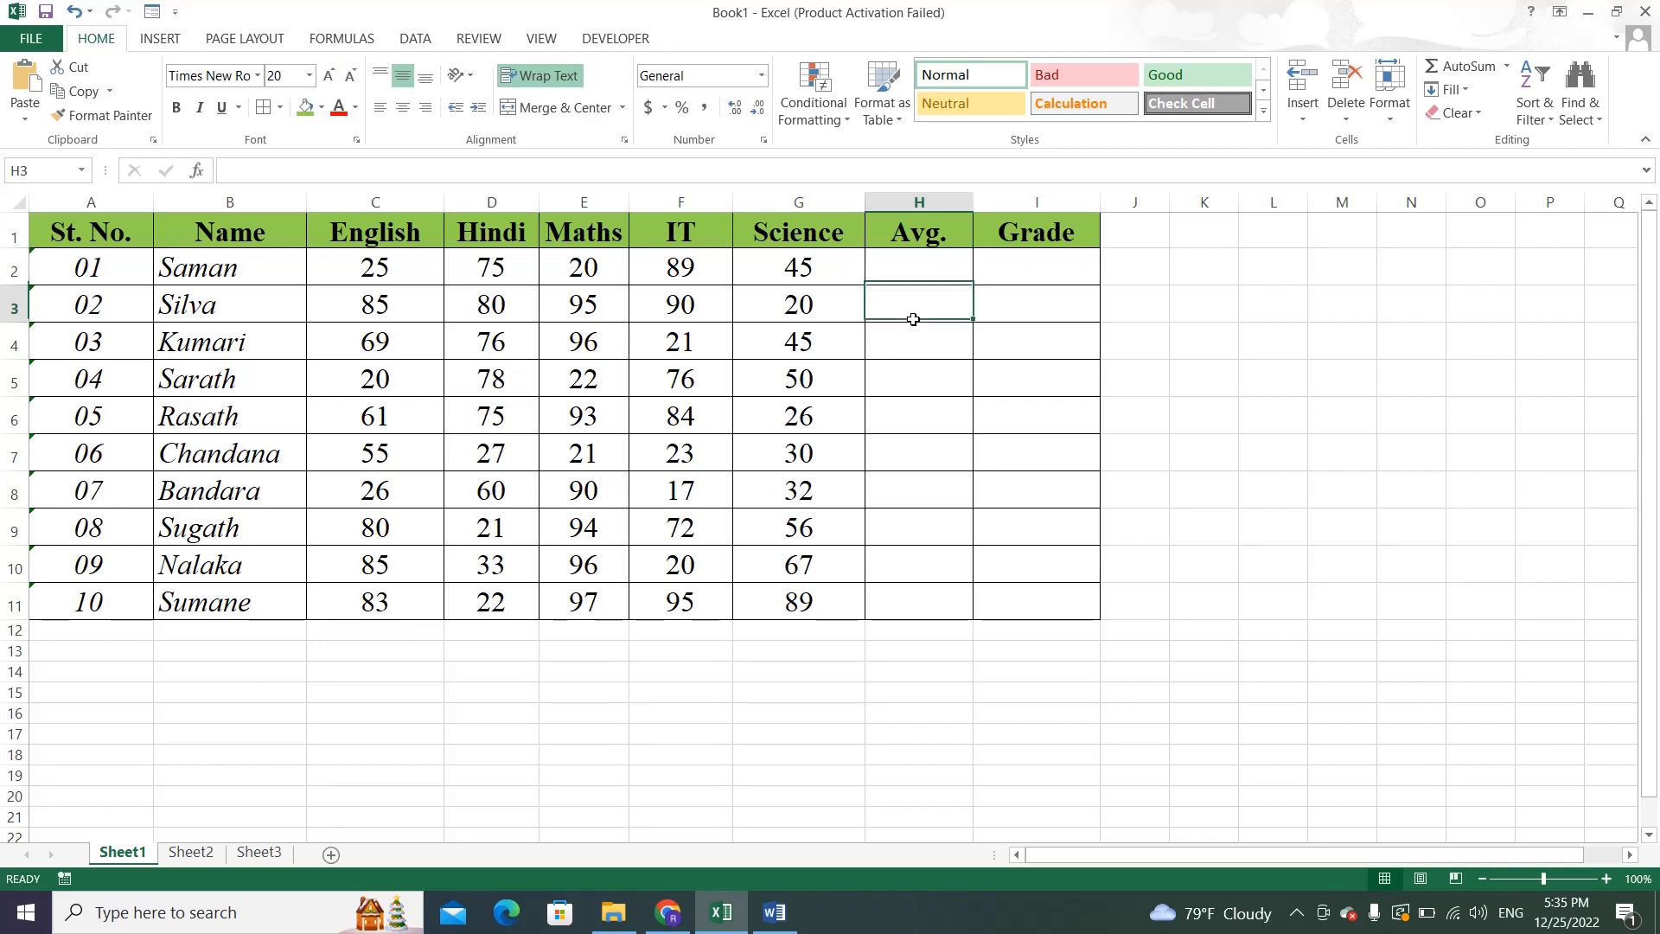
{"action": "left_click", "coordinate": [913, 272]}
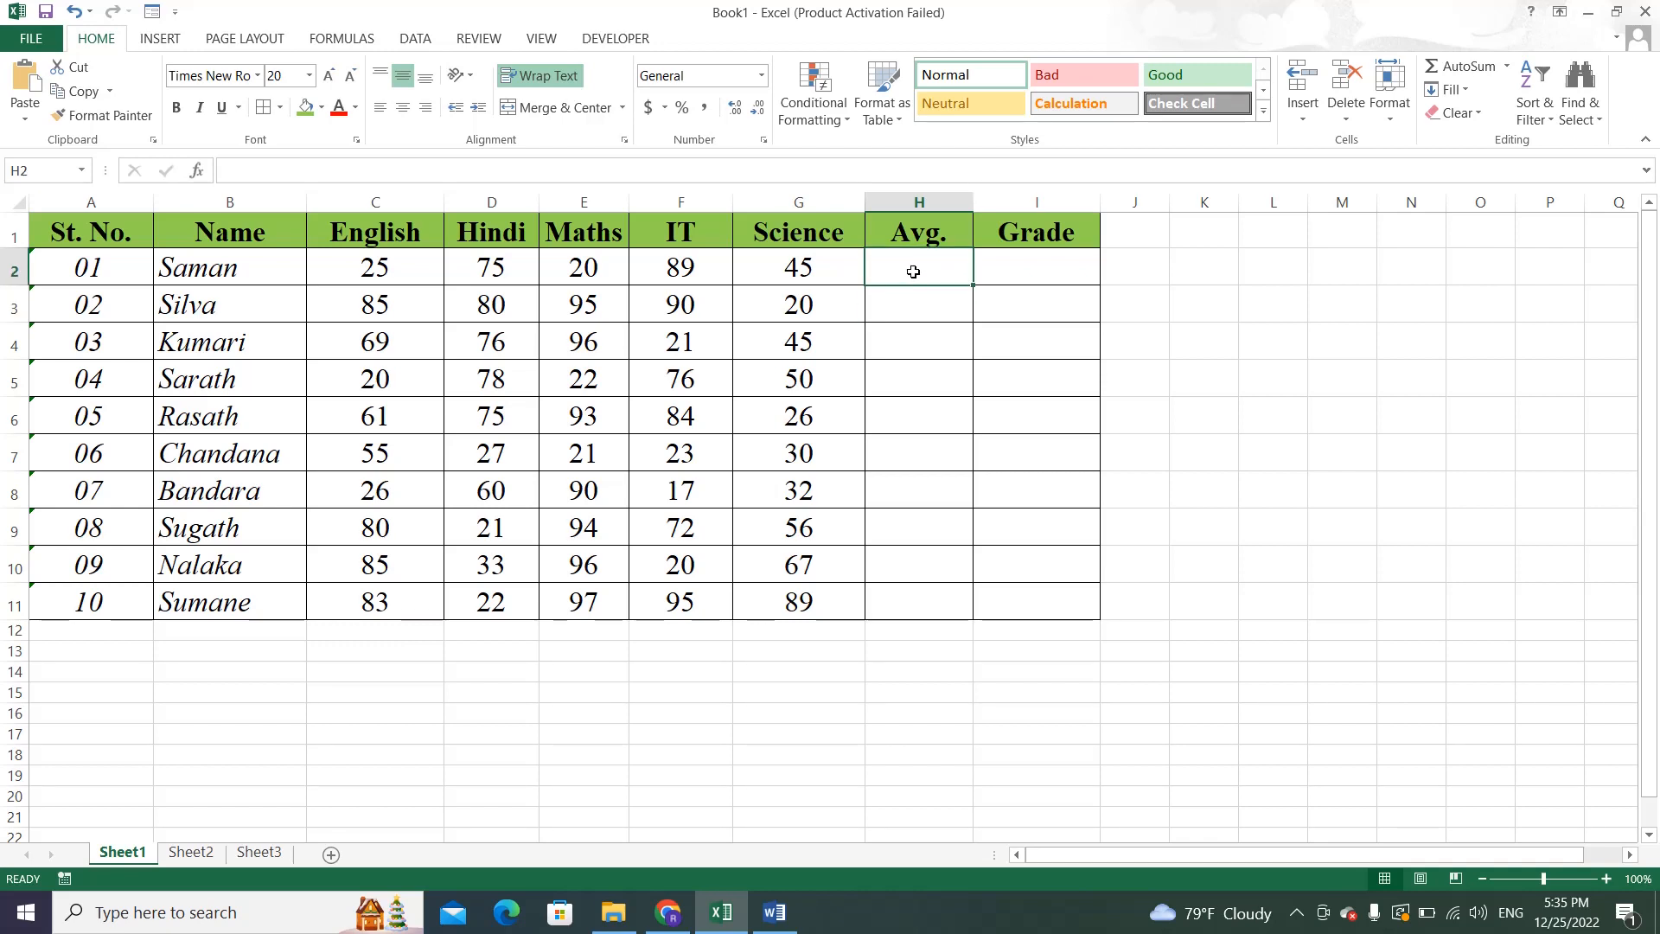
{"action": "type", "text": "="}
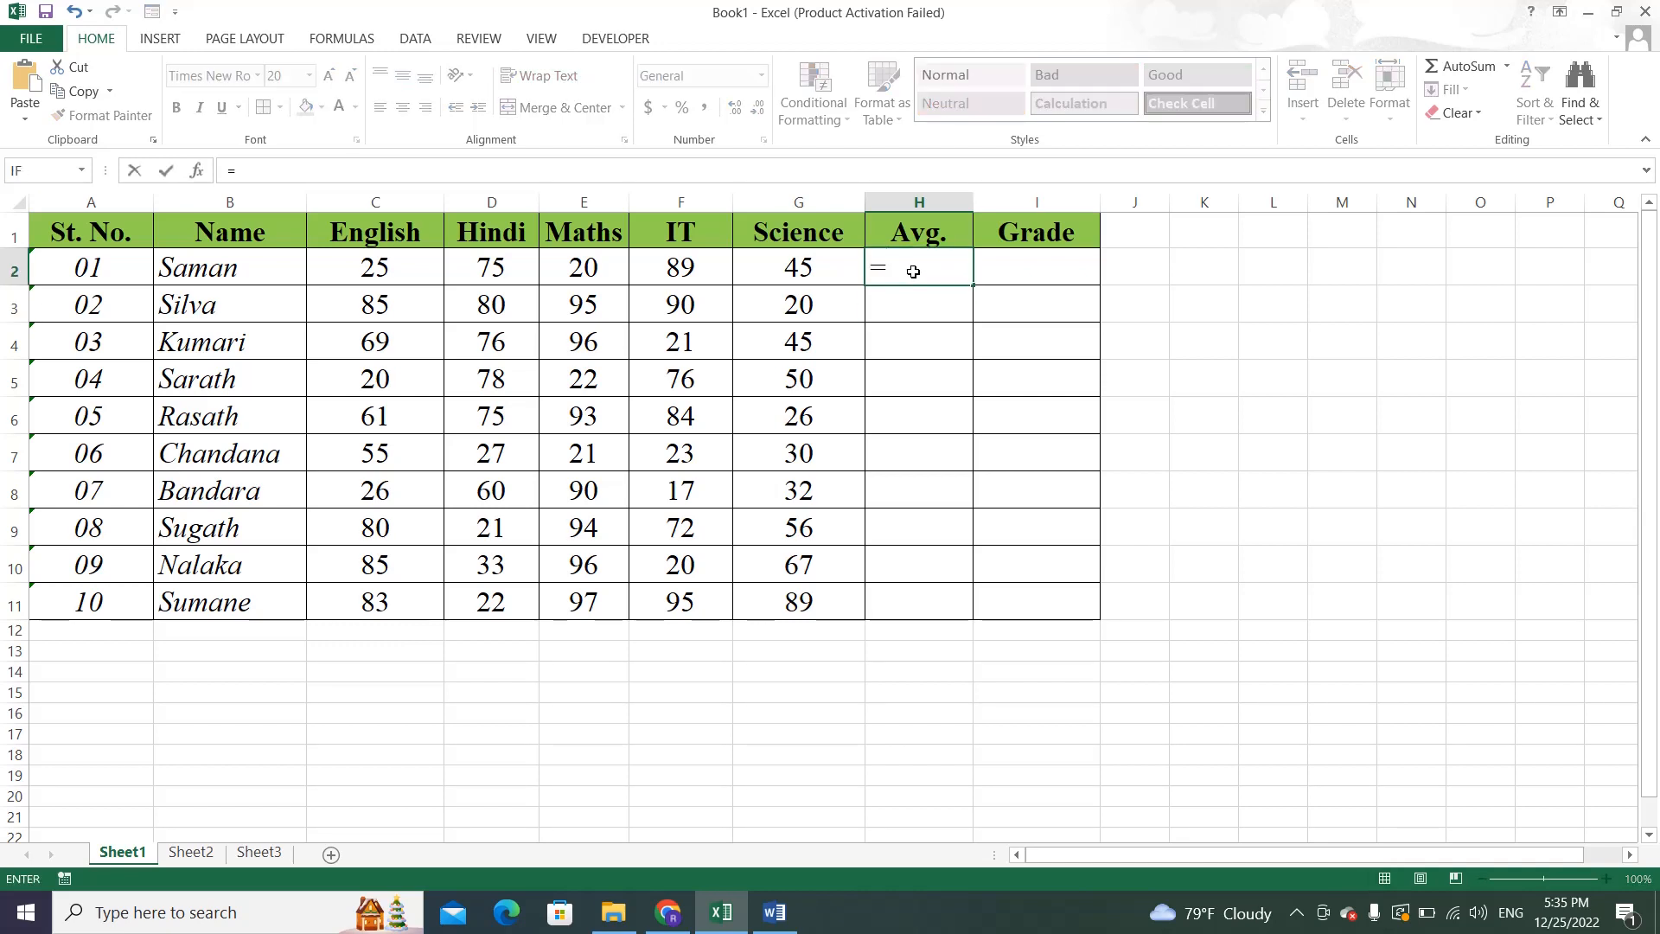
{"action": "type", "text": "AVER"}
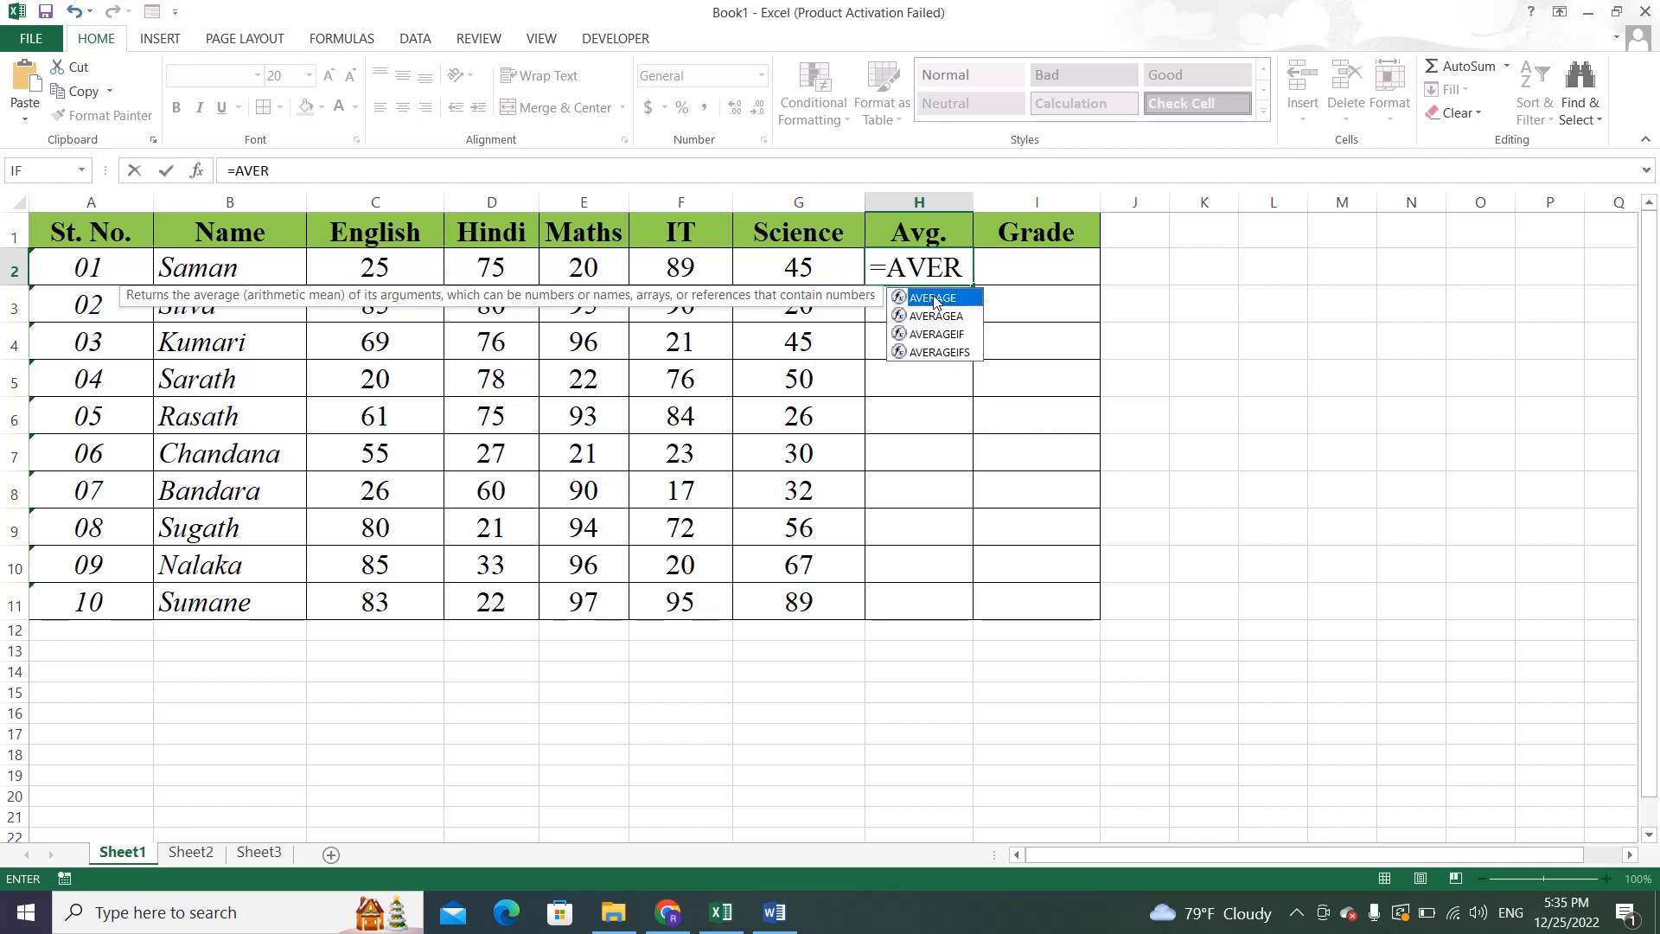
{"action": "double_click", "coordinate": [934, 298]}
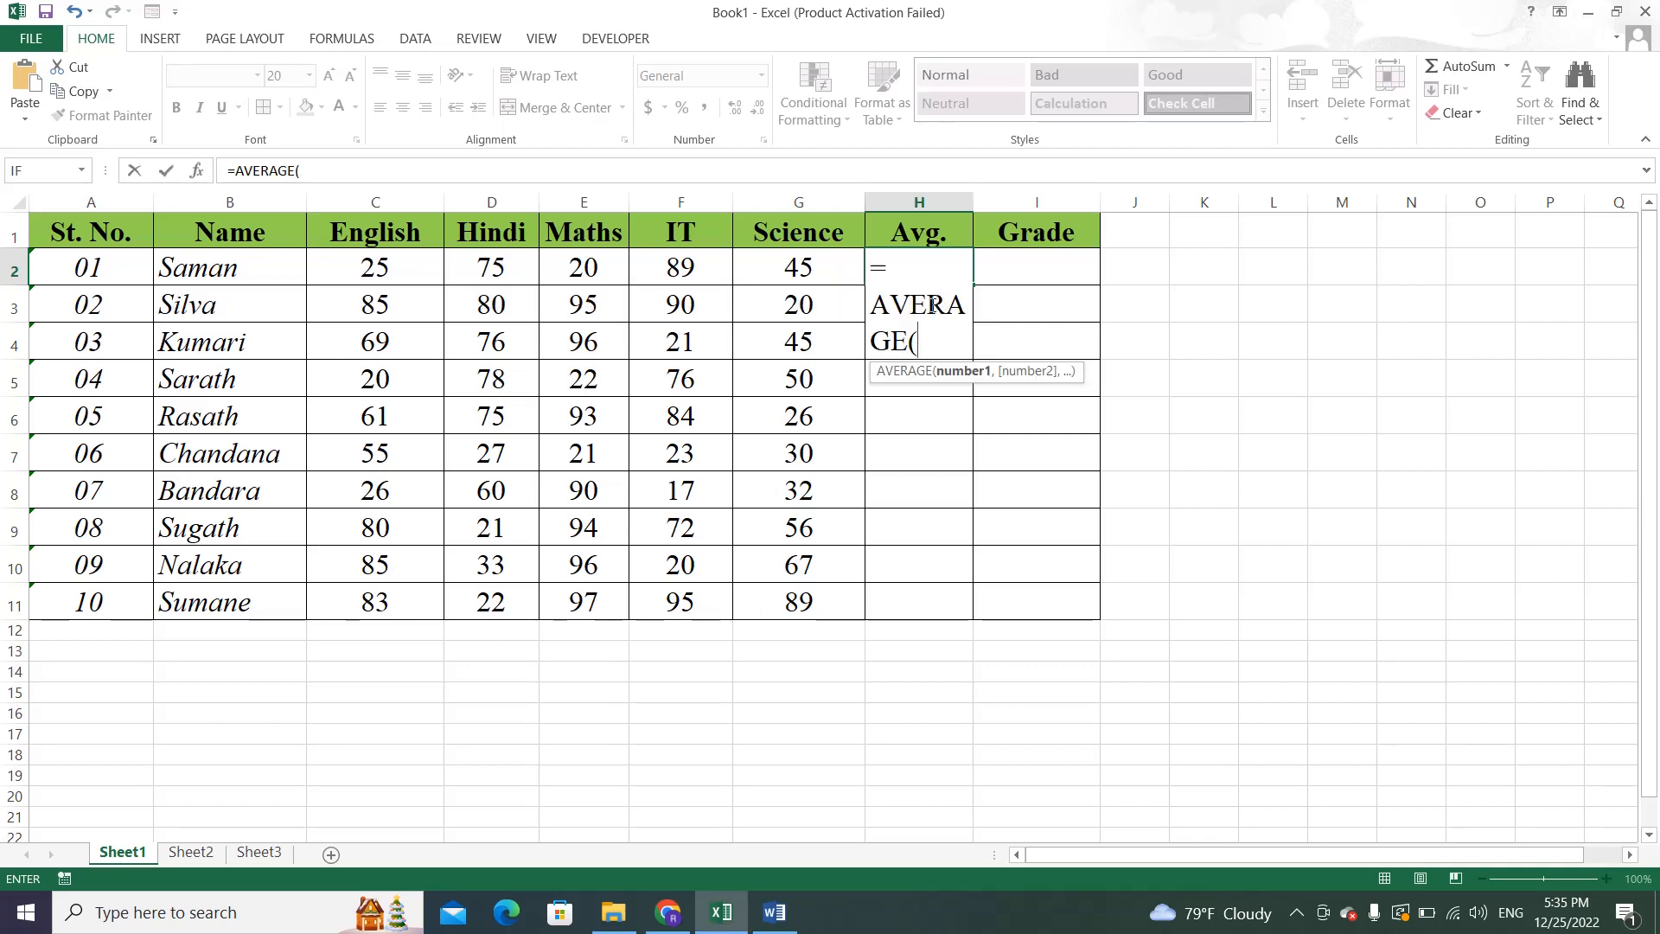
{"action": "left_click", "coordinate": [385, 272]}
{"action": "left_click_drag", "start_coordinate": [385, 272], "coordinate": [771, 264]}
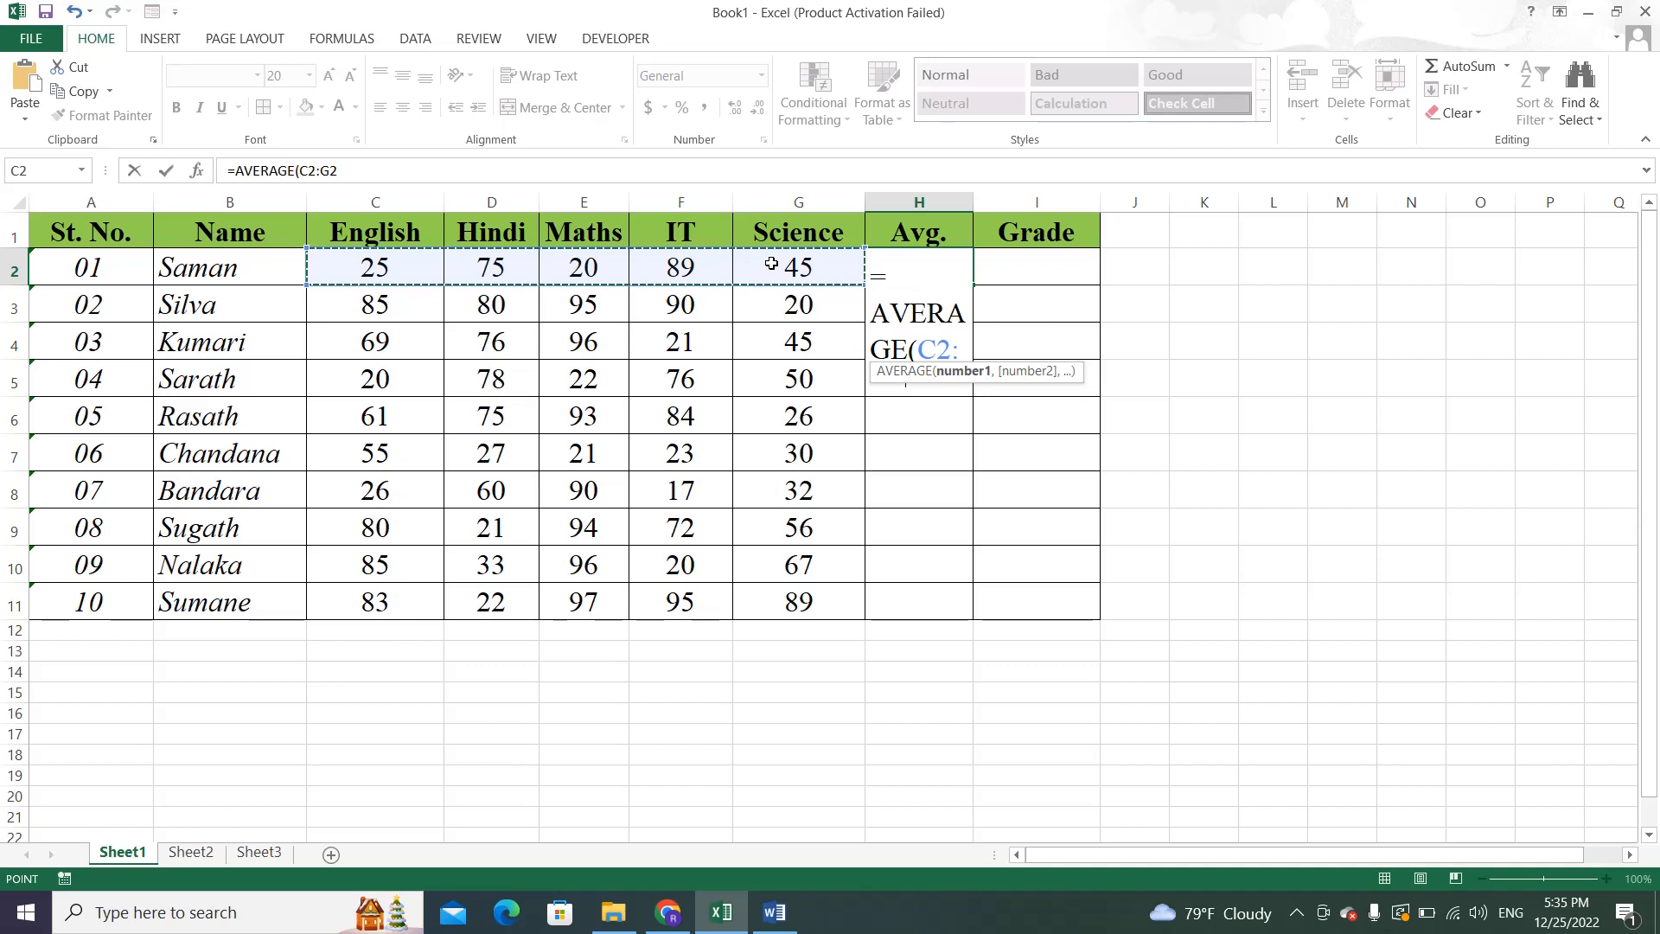
{"action": "key", "text": "Escape"}
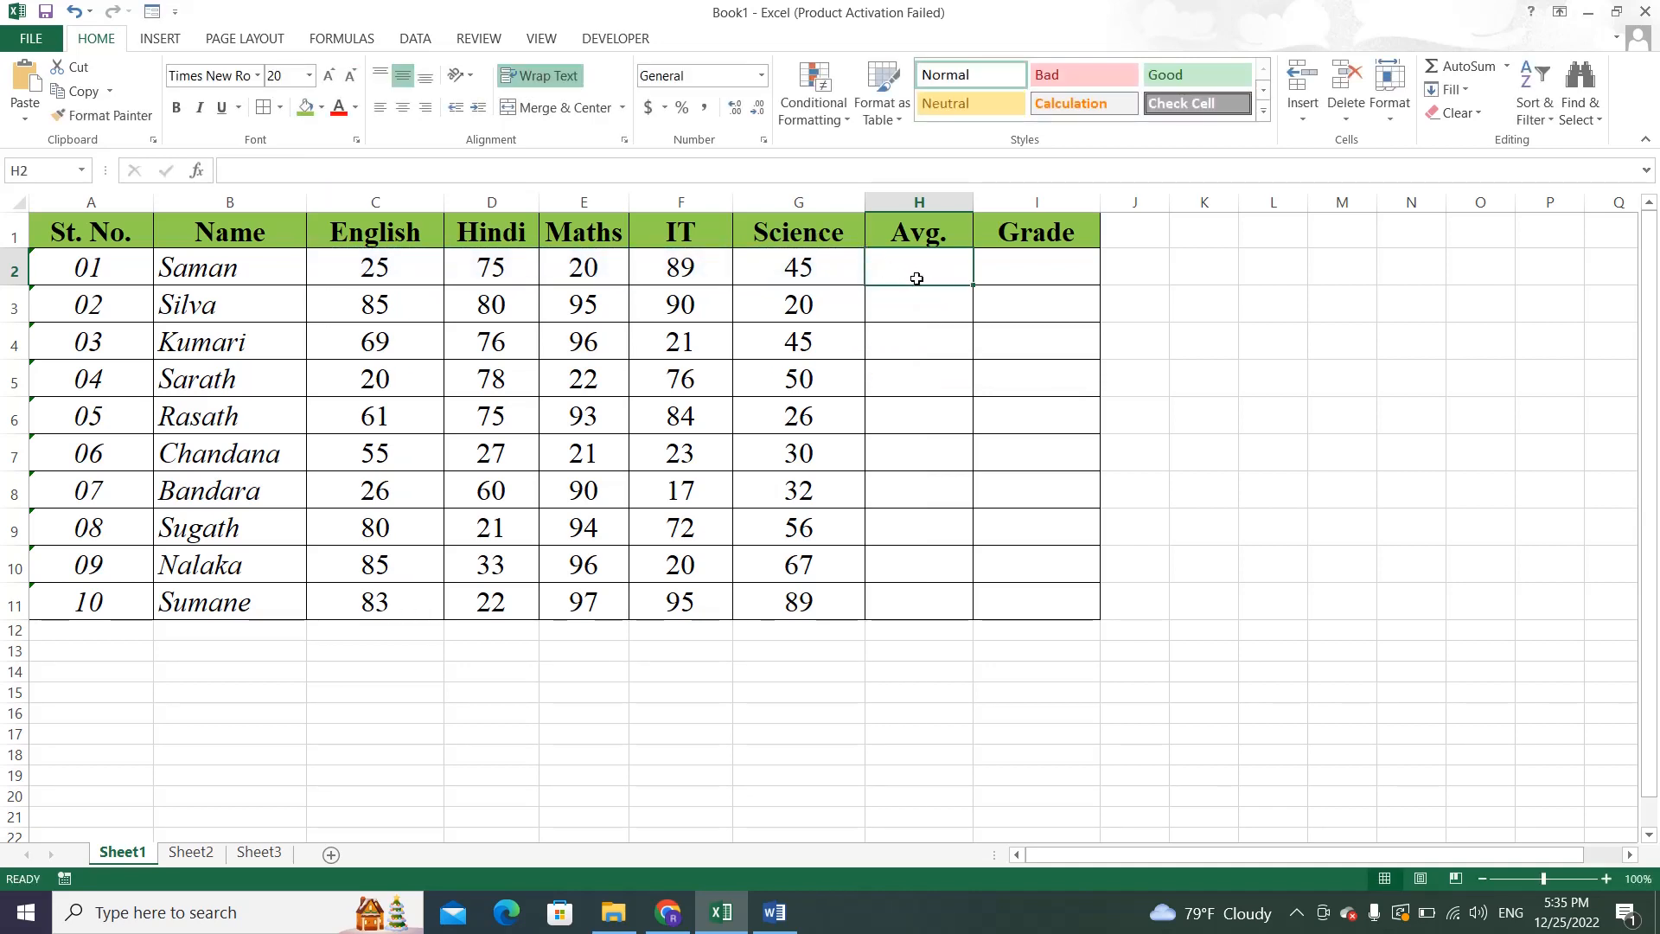
Calculate the first student's average of C2:G2 in cell H2 with the AutoSum Average function.
{"action": "left_click", "coordinate": [1507, 67]}
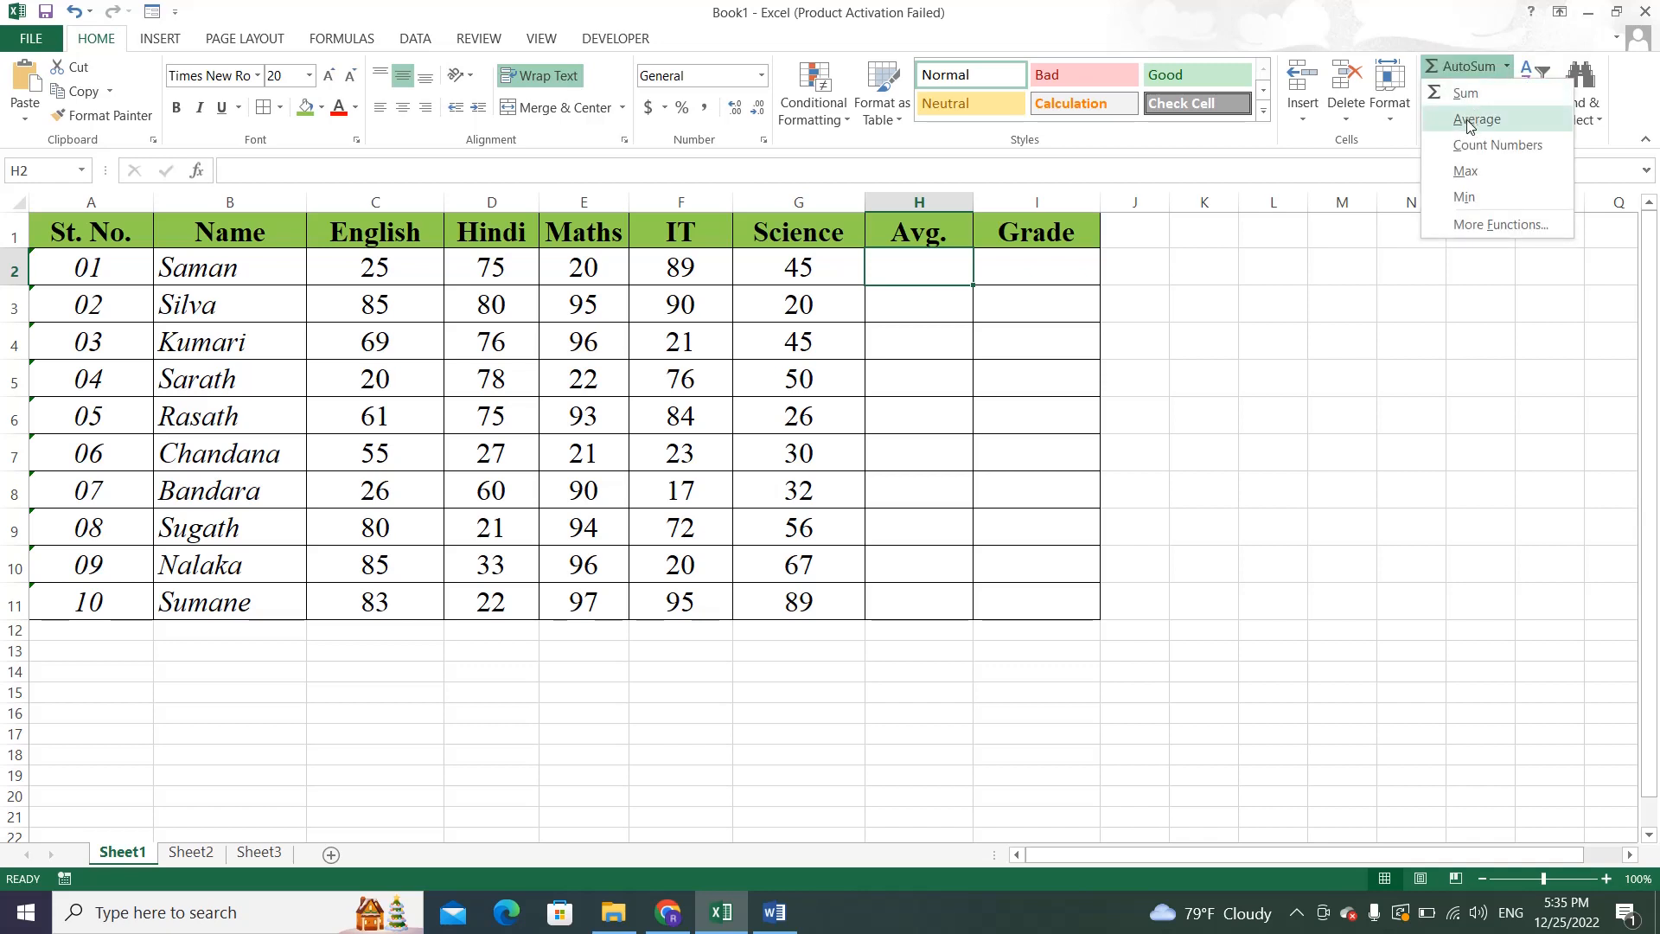
{"action": "left_click", "coordinate": [1191, 318]}
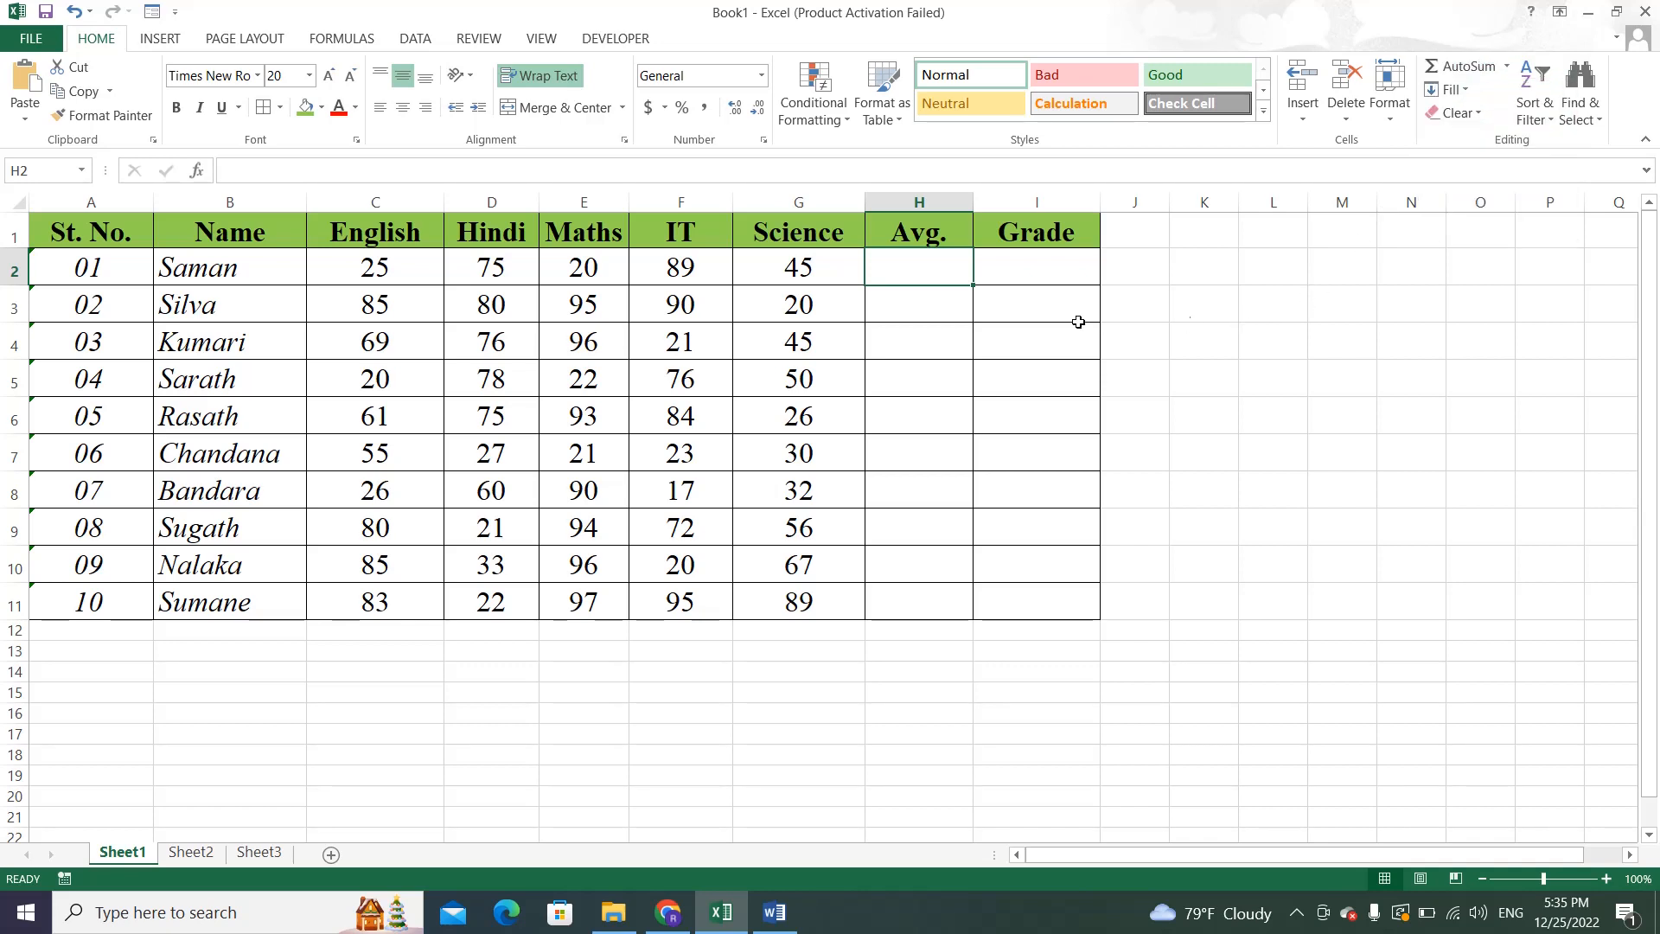
{"action": "left_click", "coordinate": [918, 308]}
{"action": "left_click", "coordinate": [919, 269]}
{"action": "left_click", "coordinate": [1506, 66]}
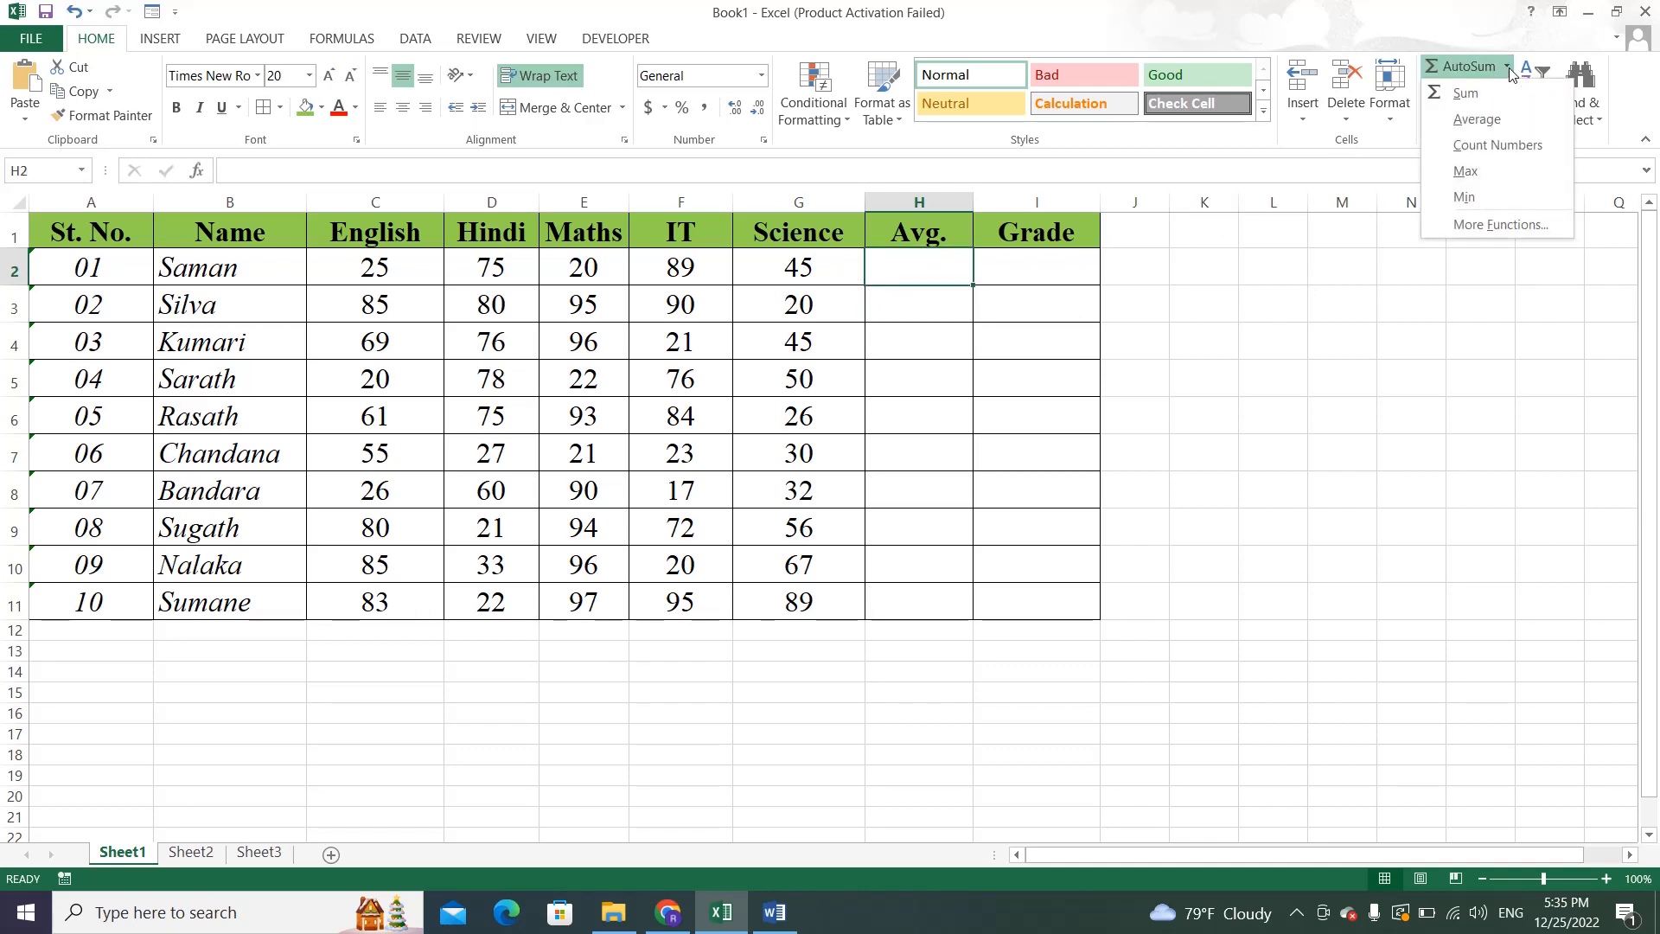
{"action": "left_click", "coordinate": [1476, 120]}
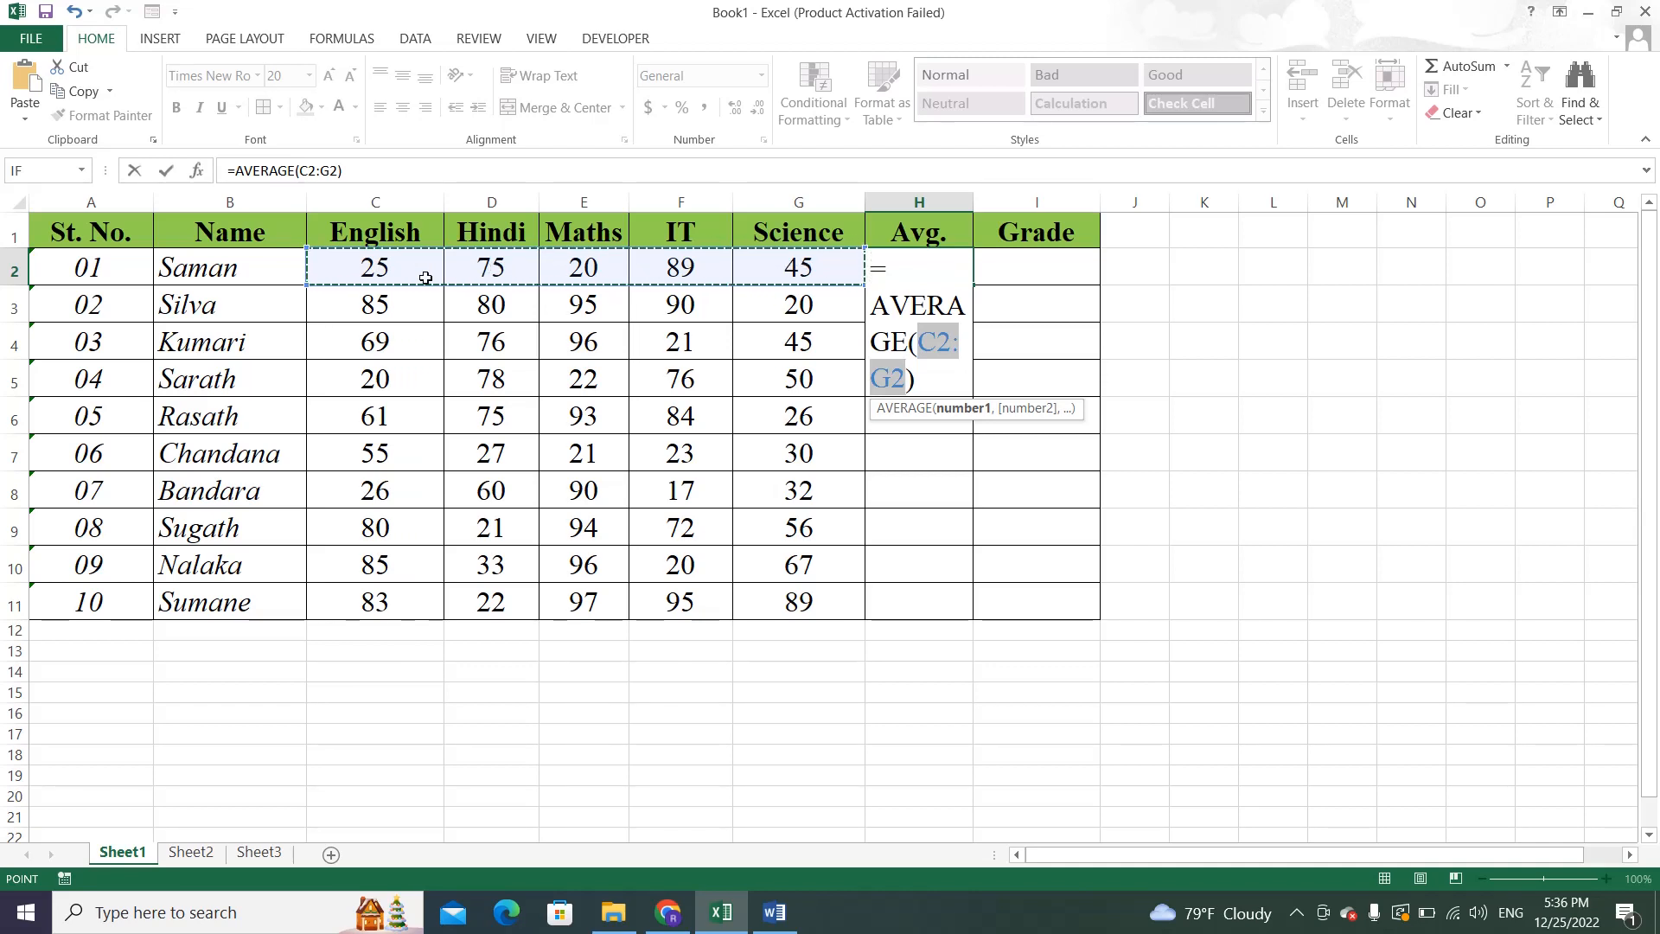
{"action": "left_click_drag", "start_coordinate": [378, 264], "coordinate": [752, 271]}
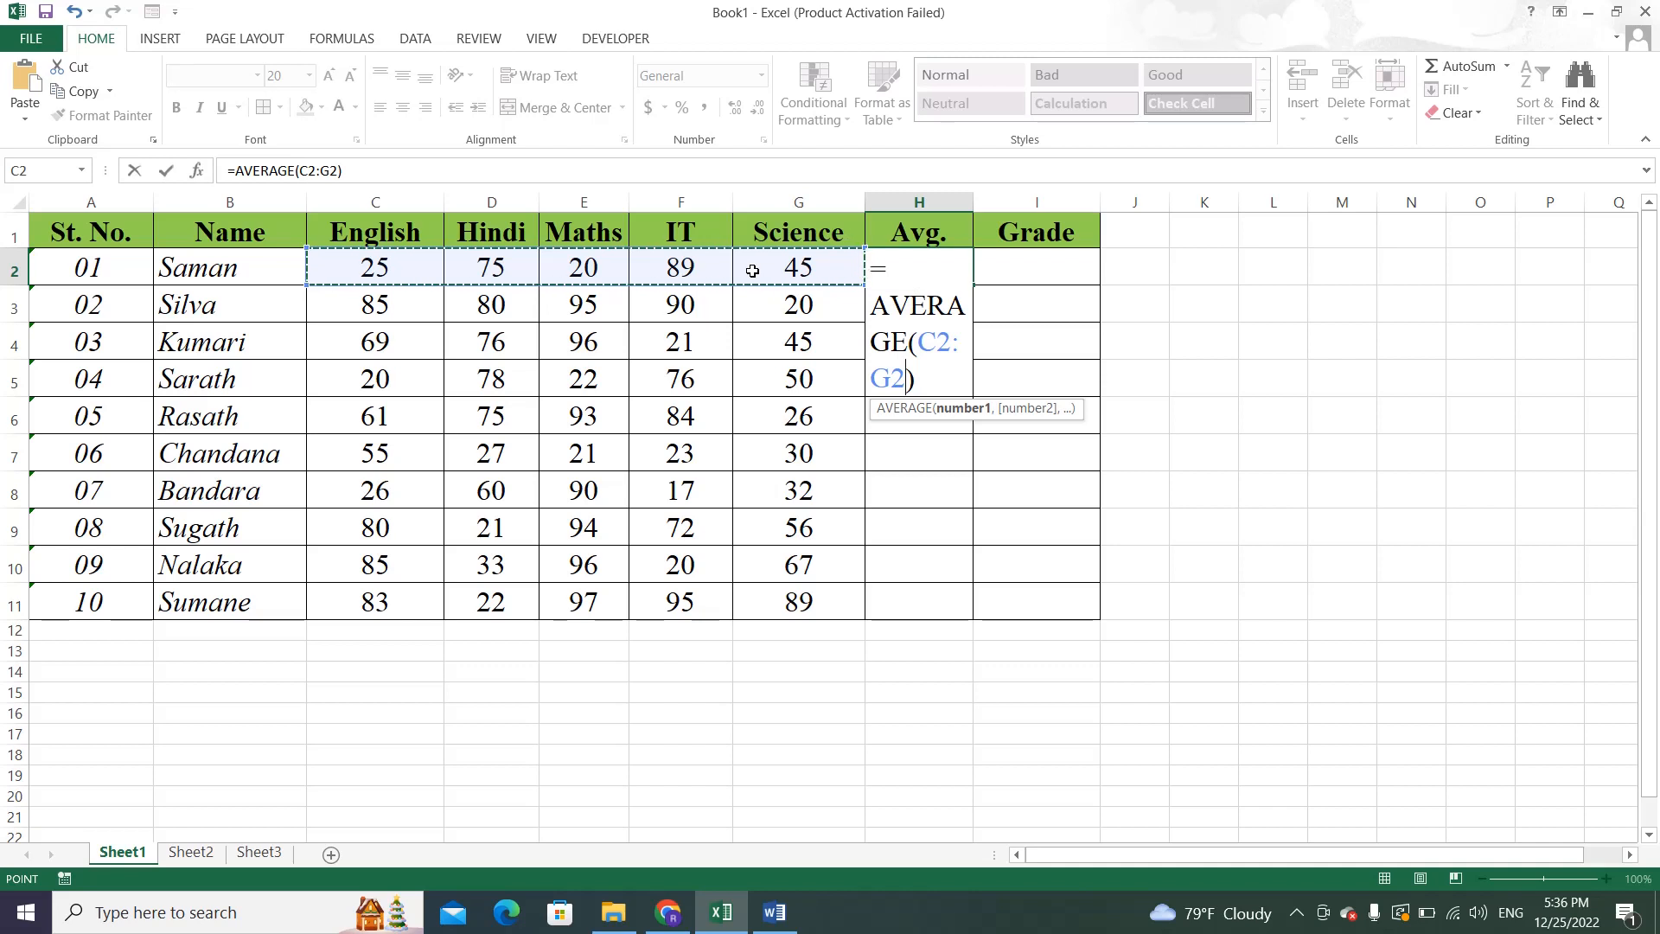
{"action": "key", "text": "Return"}
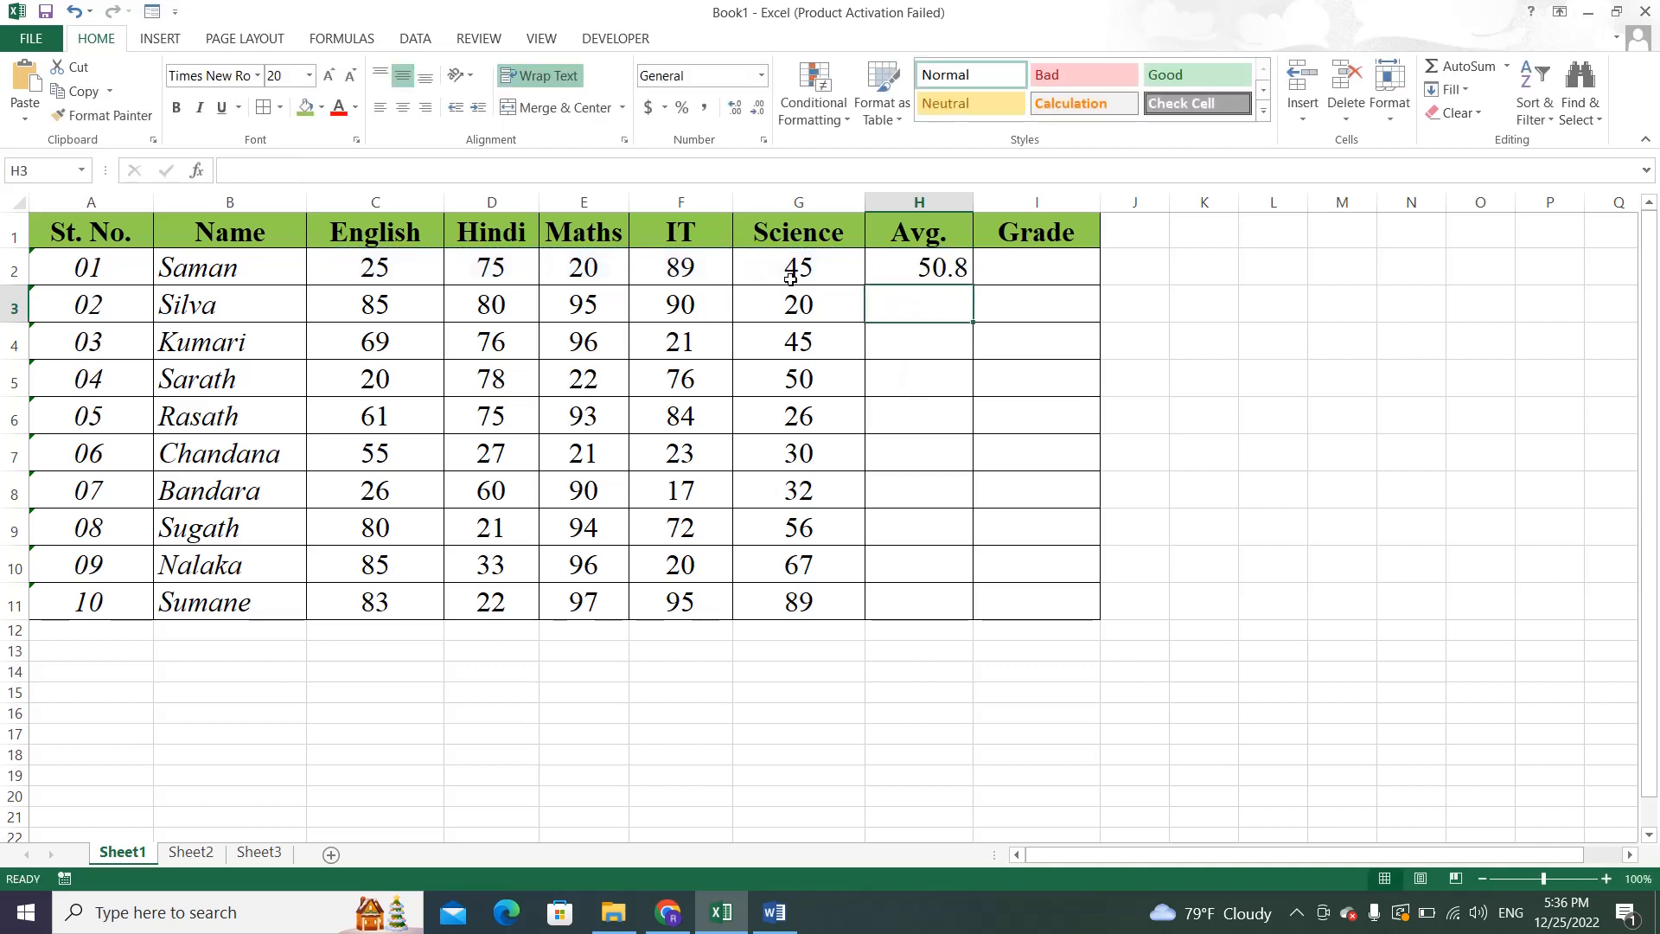
Copy the average formula from H2 down to H11 and format the averages to one decimal place.
{"action": "left_click", "coordinate": [929, 262]}
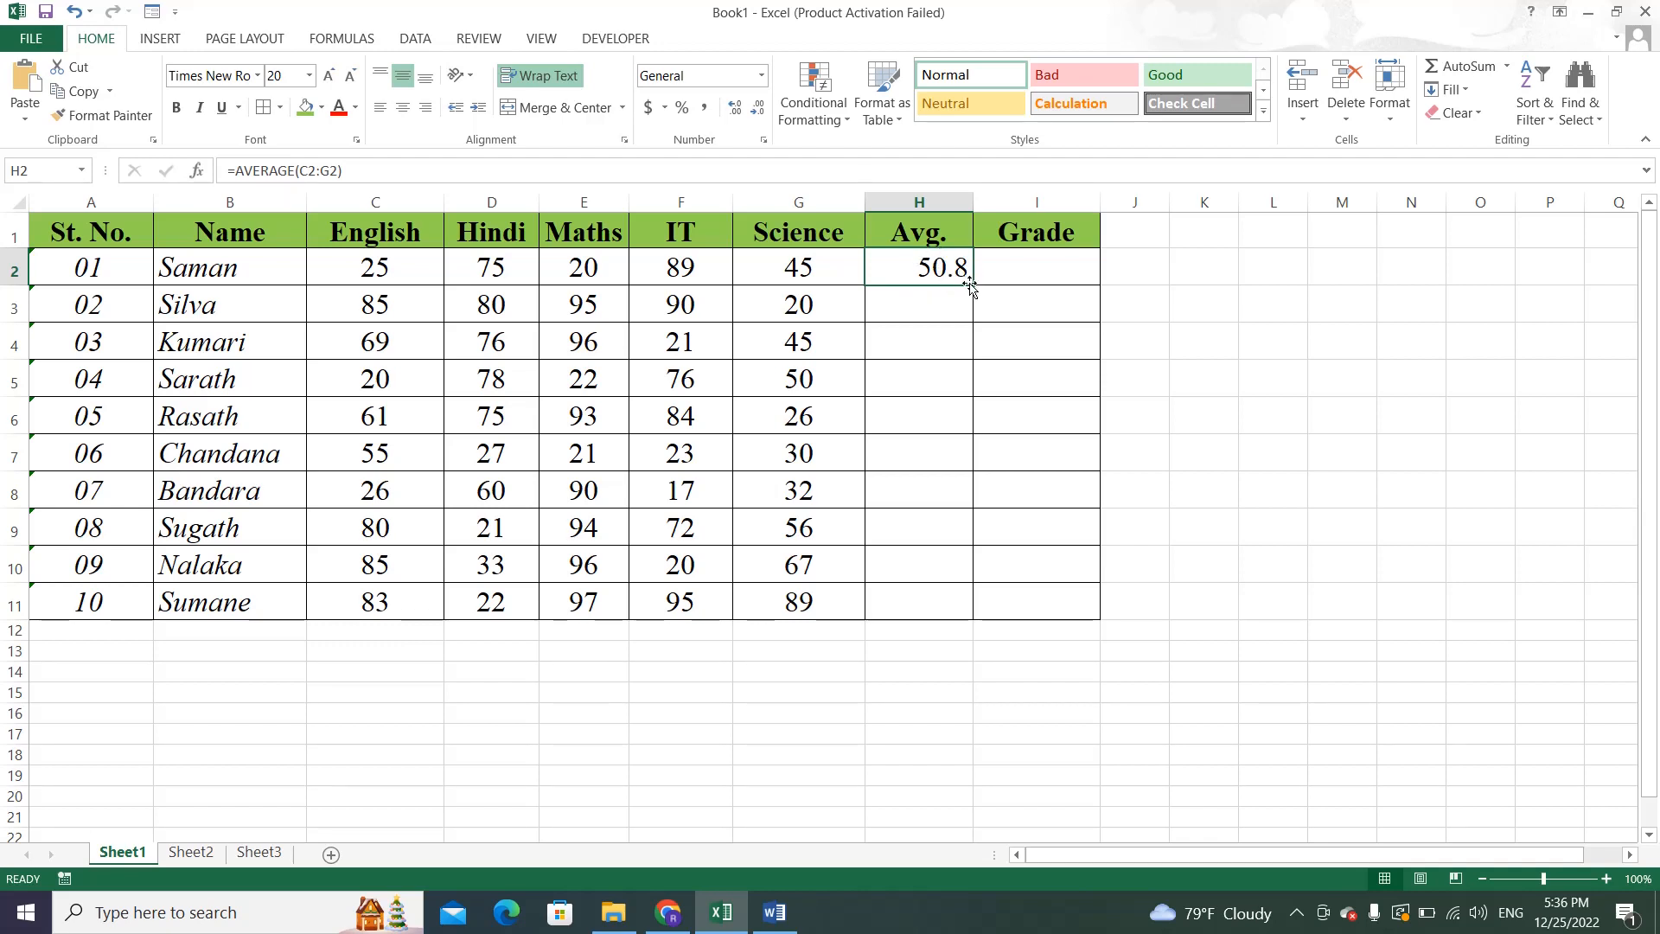
{"action": "left_click_drag", "start_coordinate": [972, 286], "coordinate": [915, 607]}
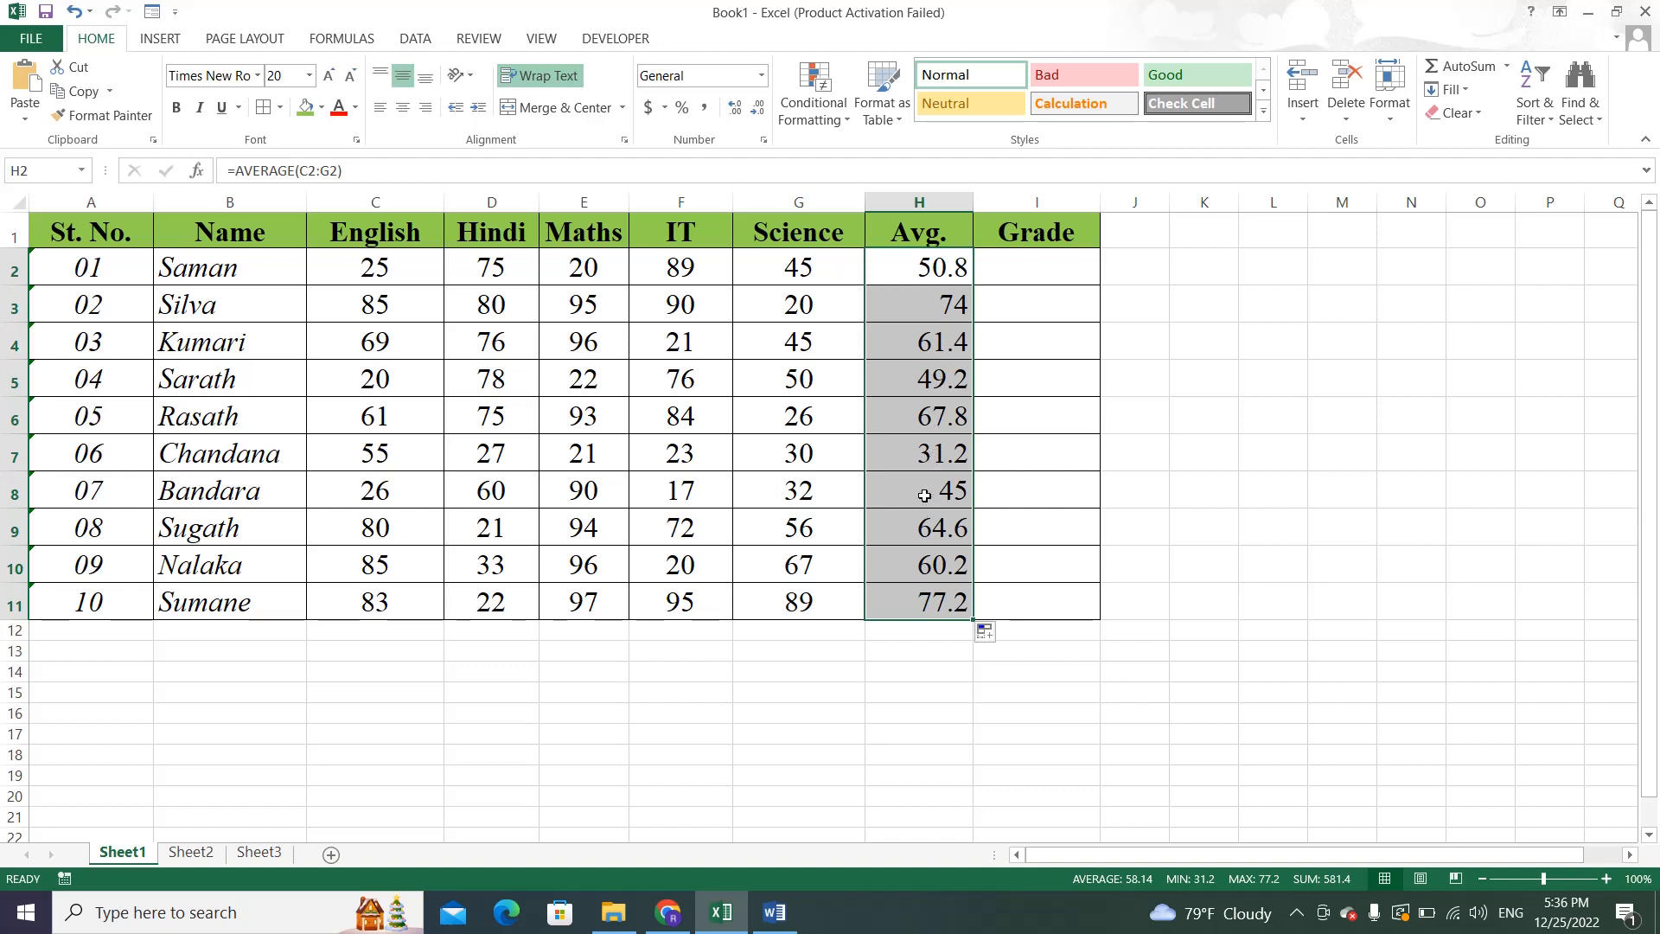
{"action": "left_click", "coordinate": [735, 108]}
{"action": "left_click", "coordinate": [757, 109]}
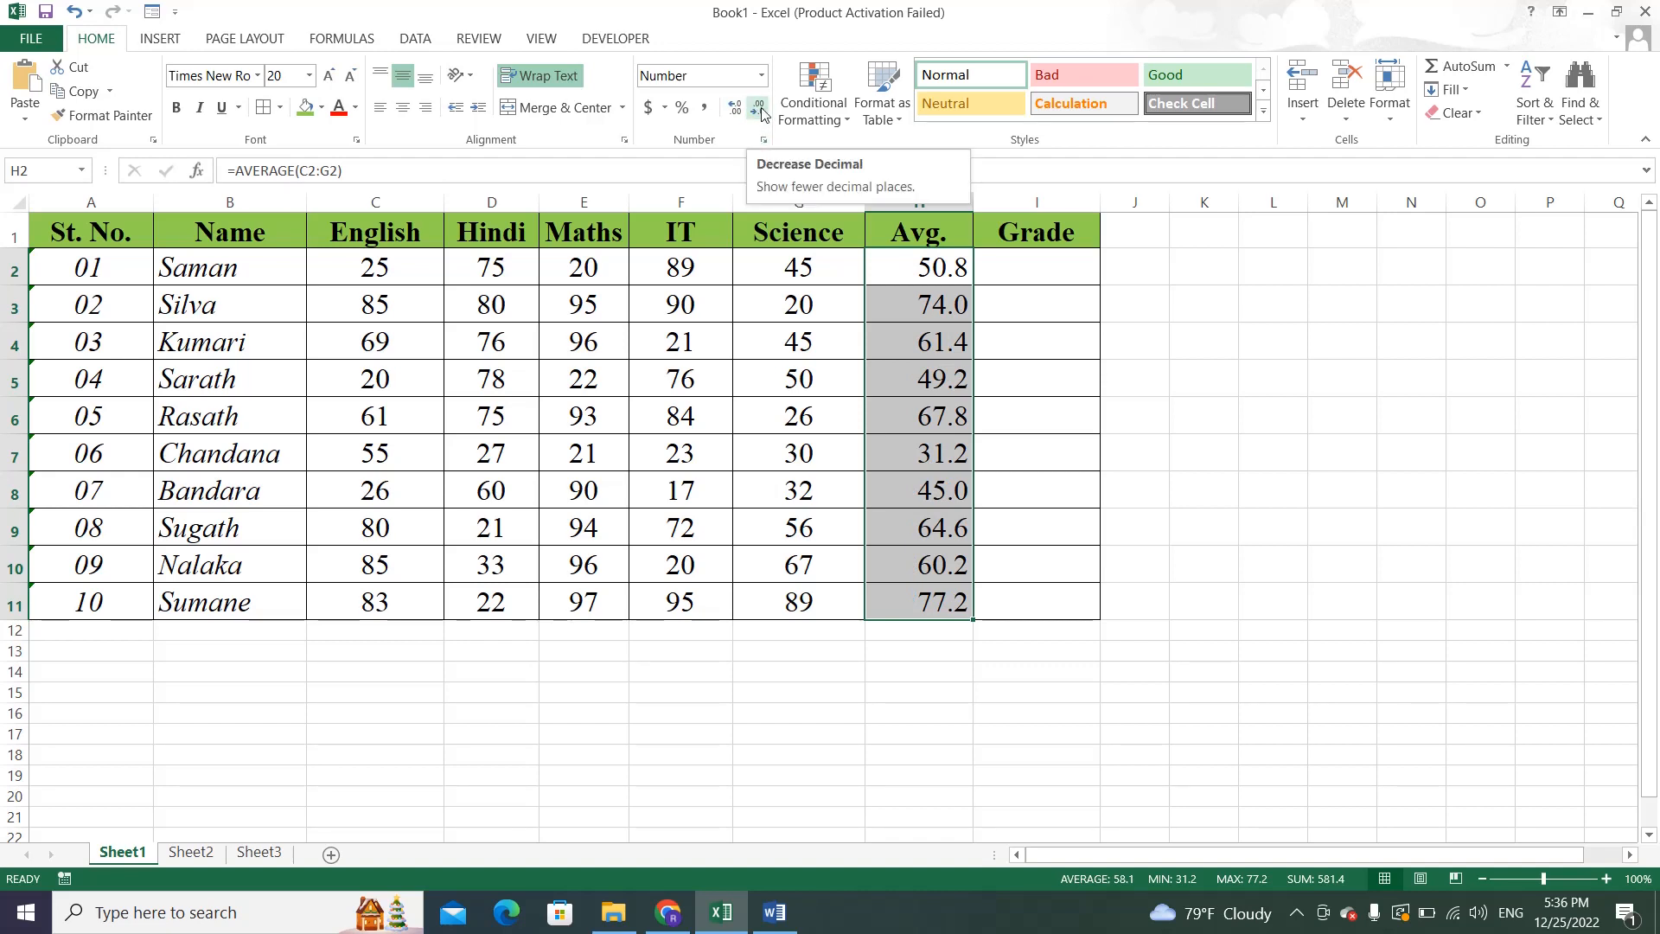
{"action": "left_click", "coordinate": [943, 342]}
{"action": "left_click", "coordinate": [827, 667]}
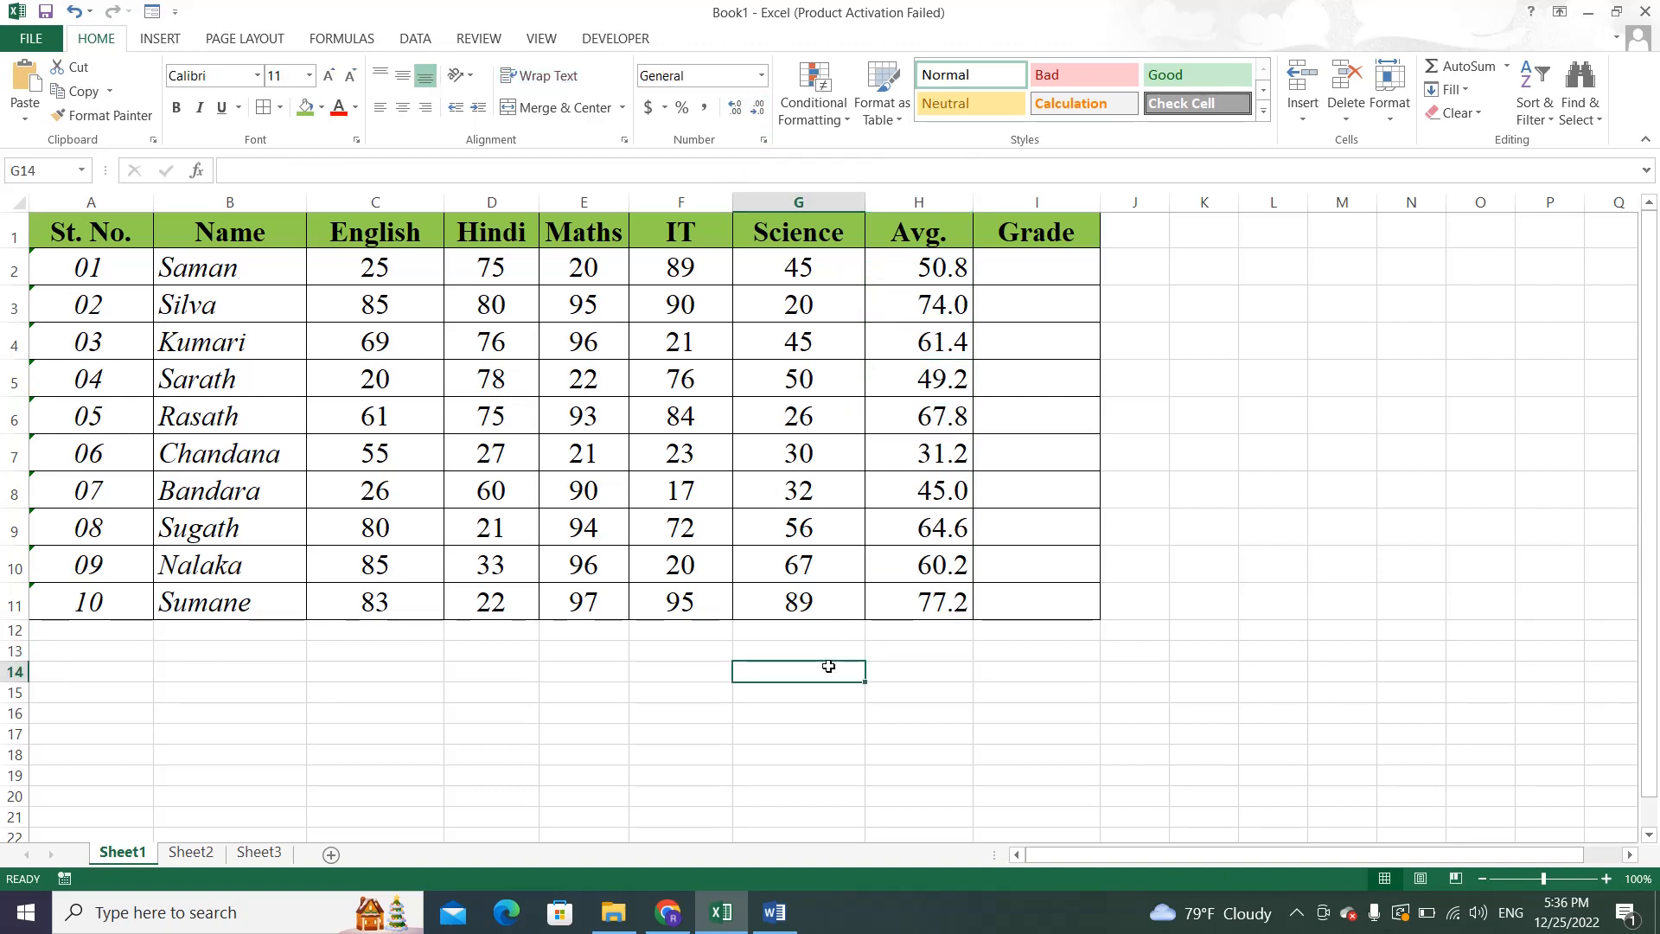
{"action": "left_click", "coordinate": [942, 268]}
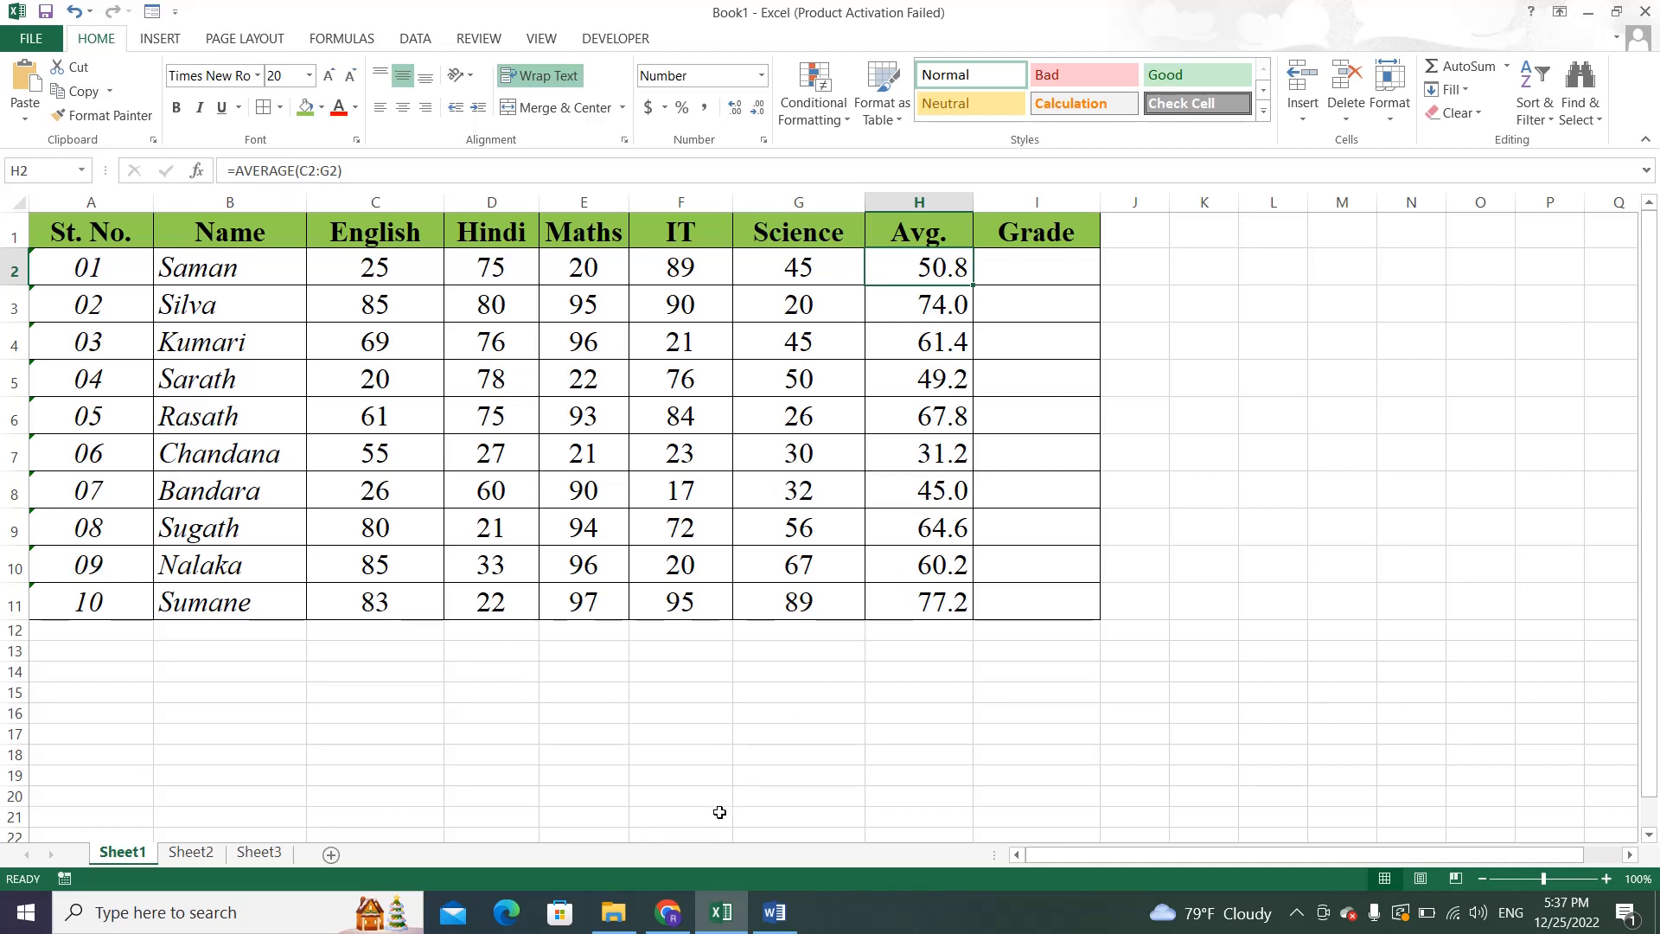
Switch to Chrome, search Google in a new tab for the instructor's YouTube channel, and open the channel.
{"action": "left_click", "coordinate": [670, 912]}
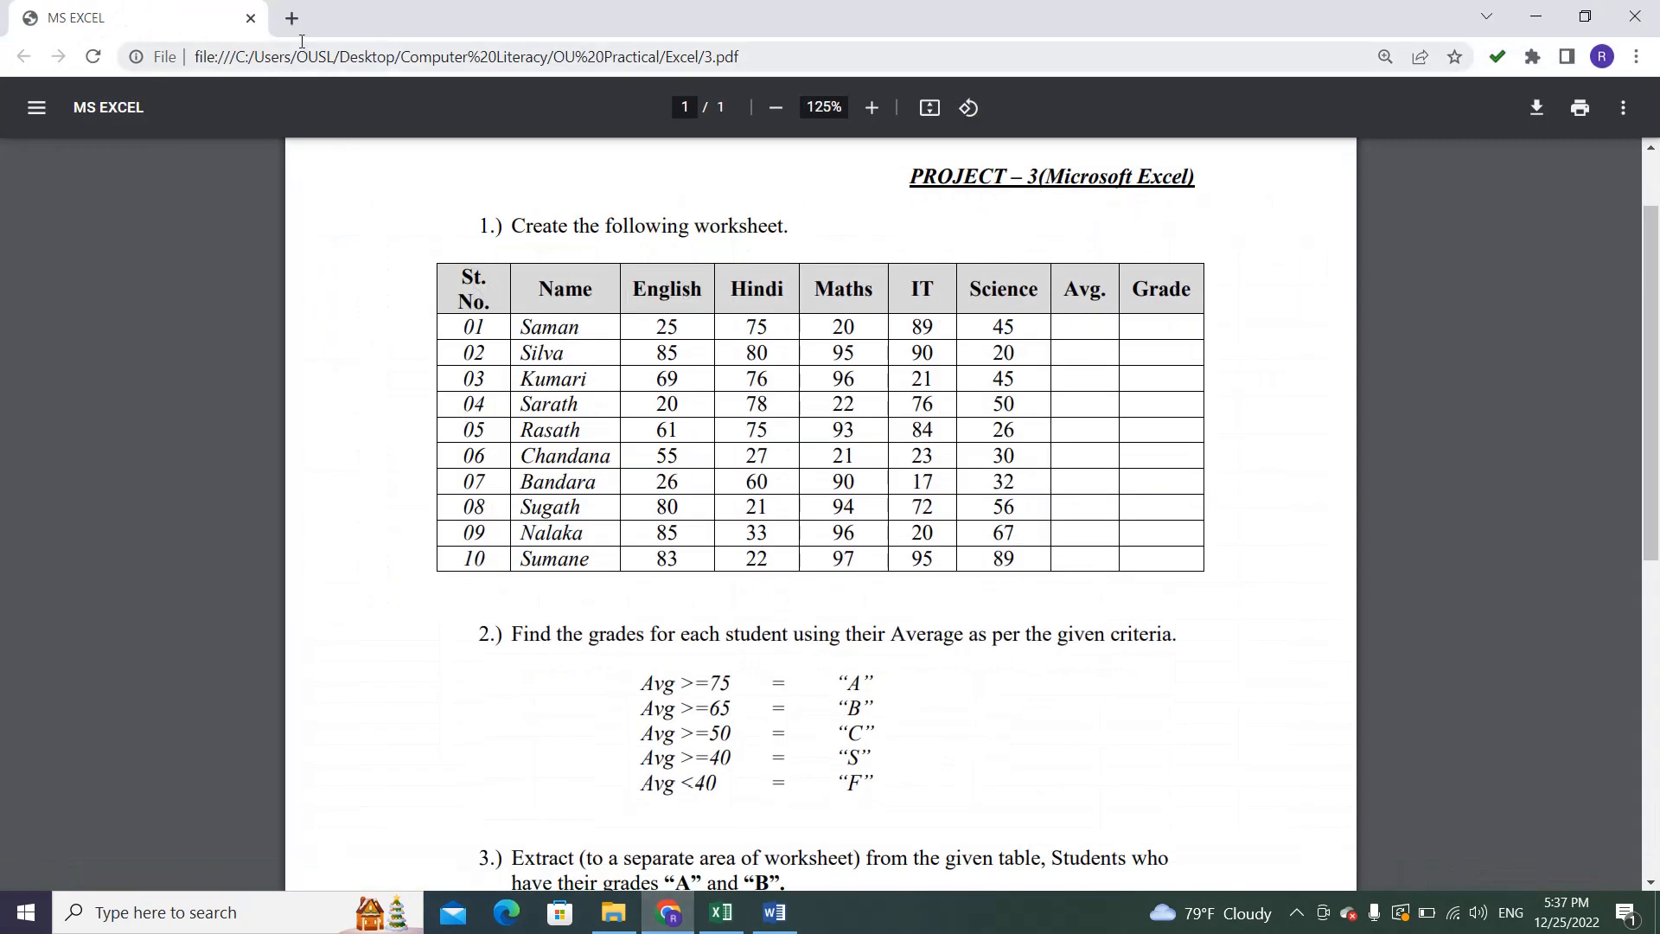
{"action": "left_click", "coordinate": [292, 19]}
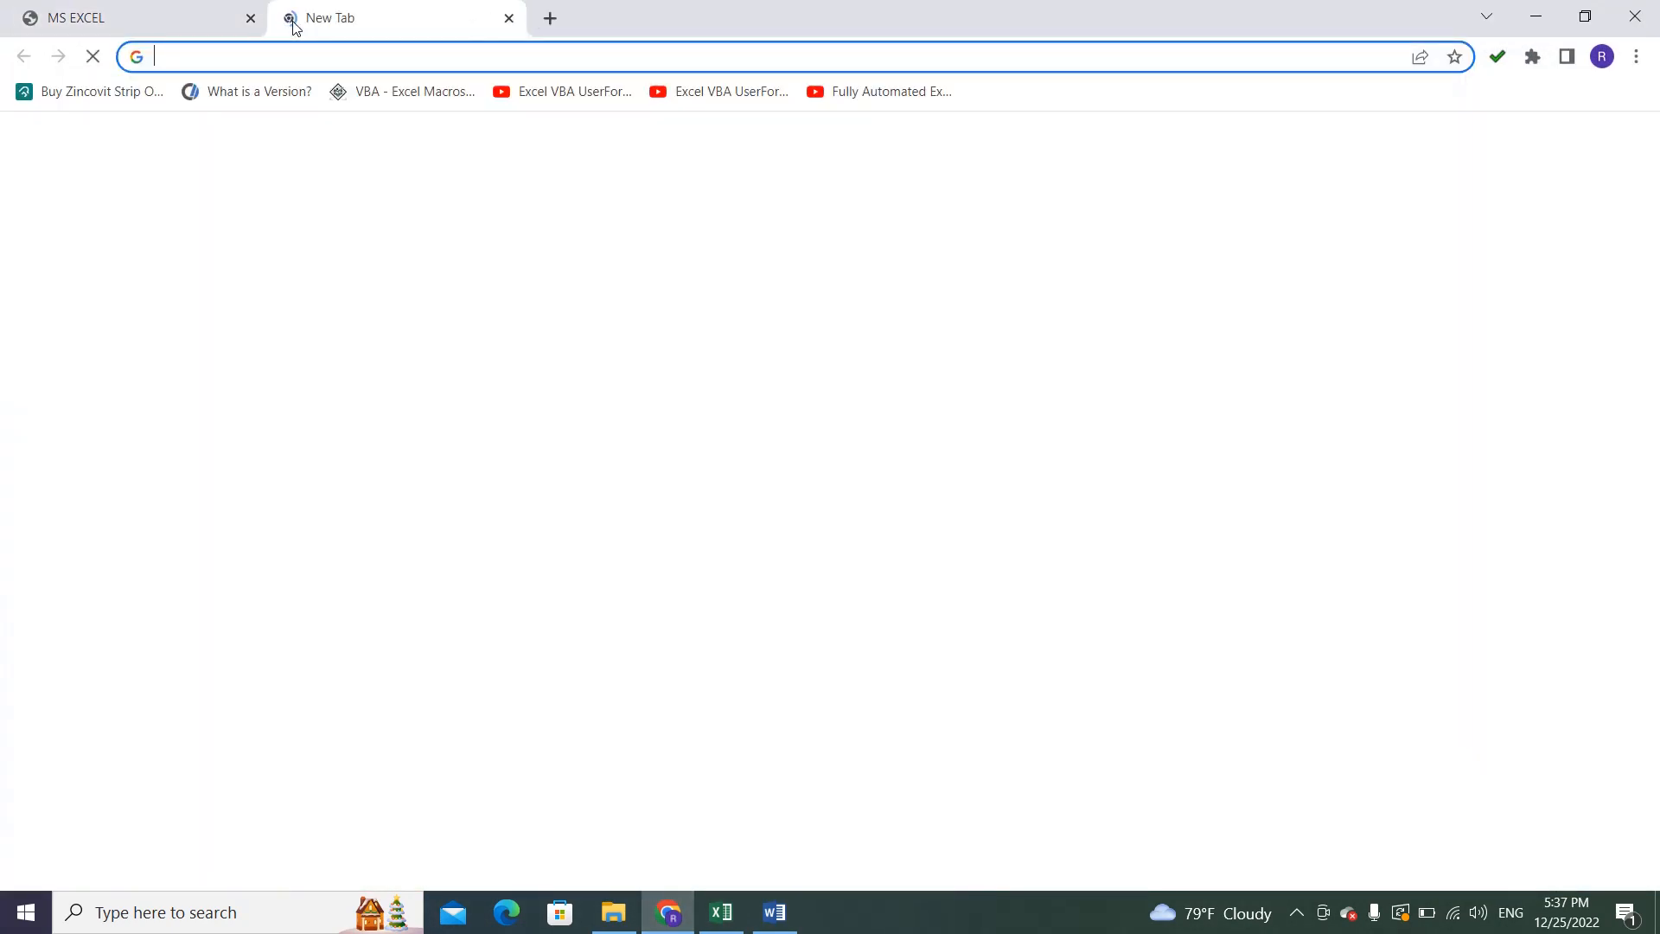
{"action": "left_click", "coordinate": [1071, 560]}
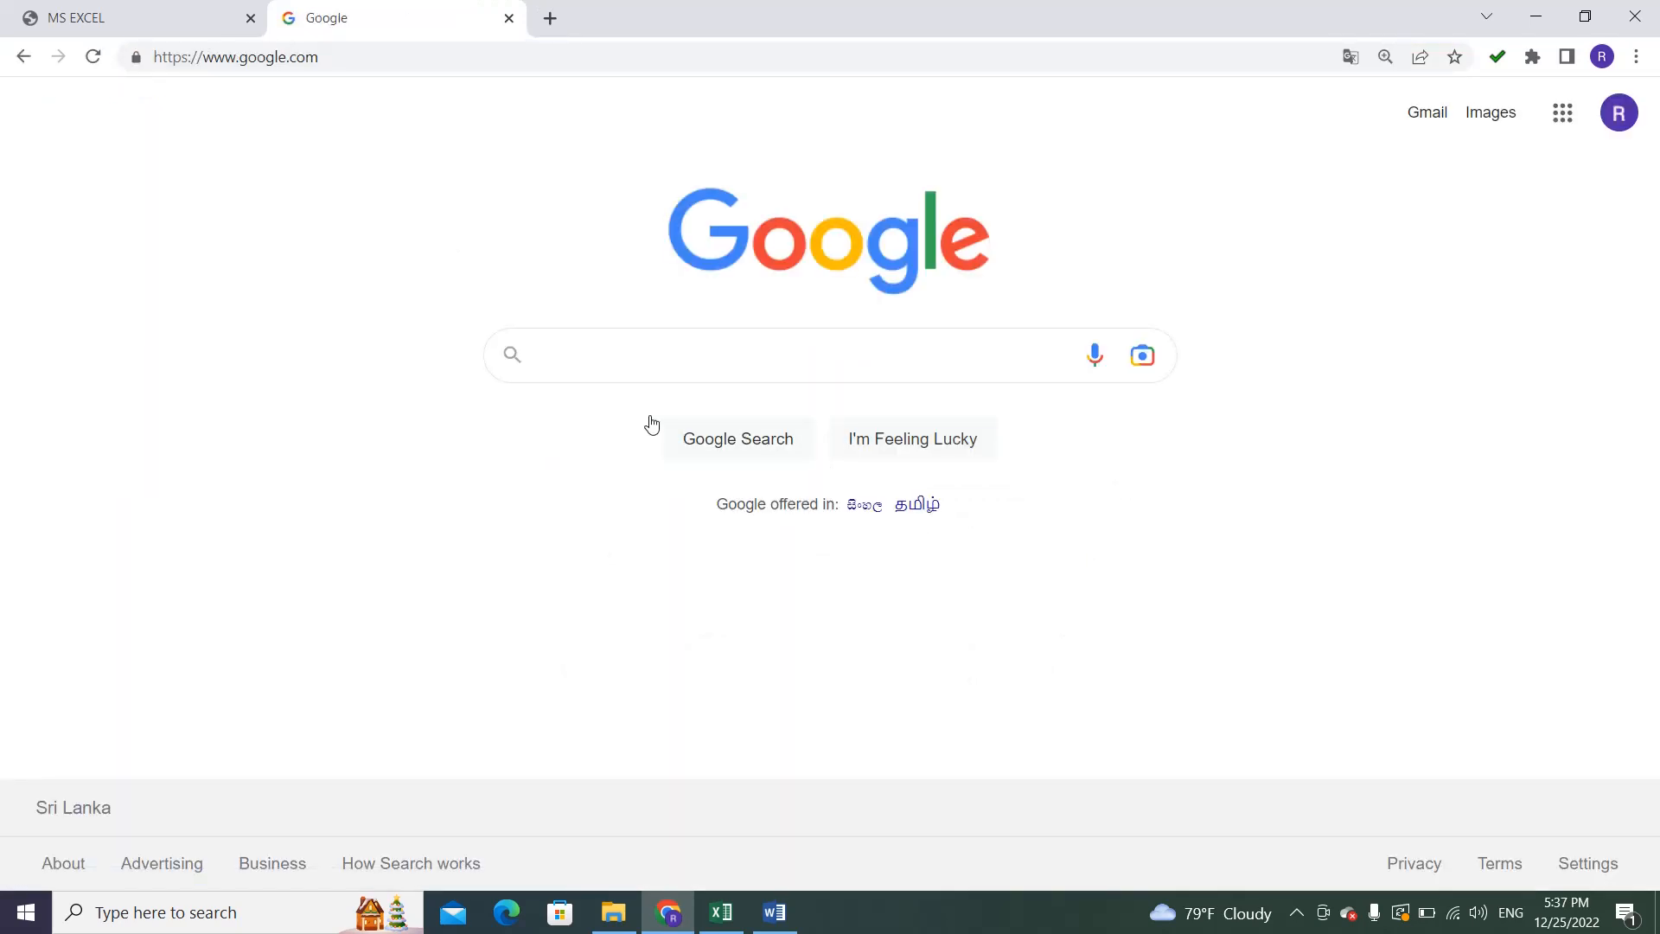
{"action": "type", "text": "RO"}
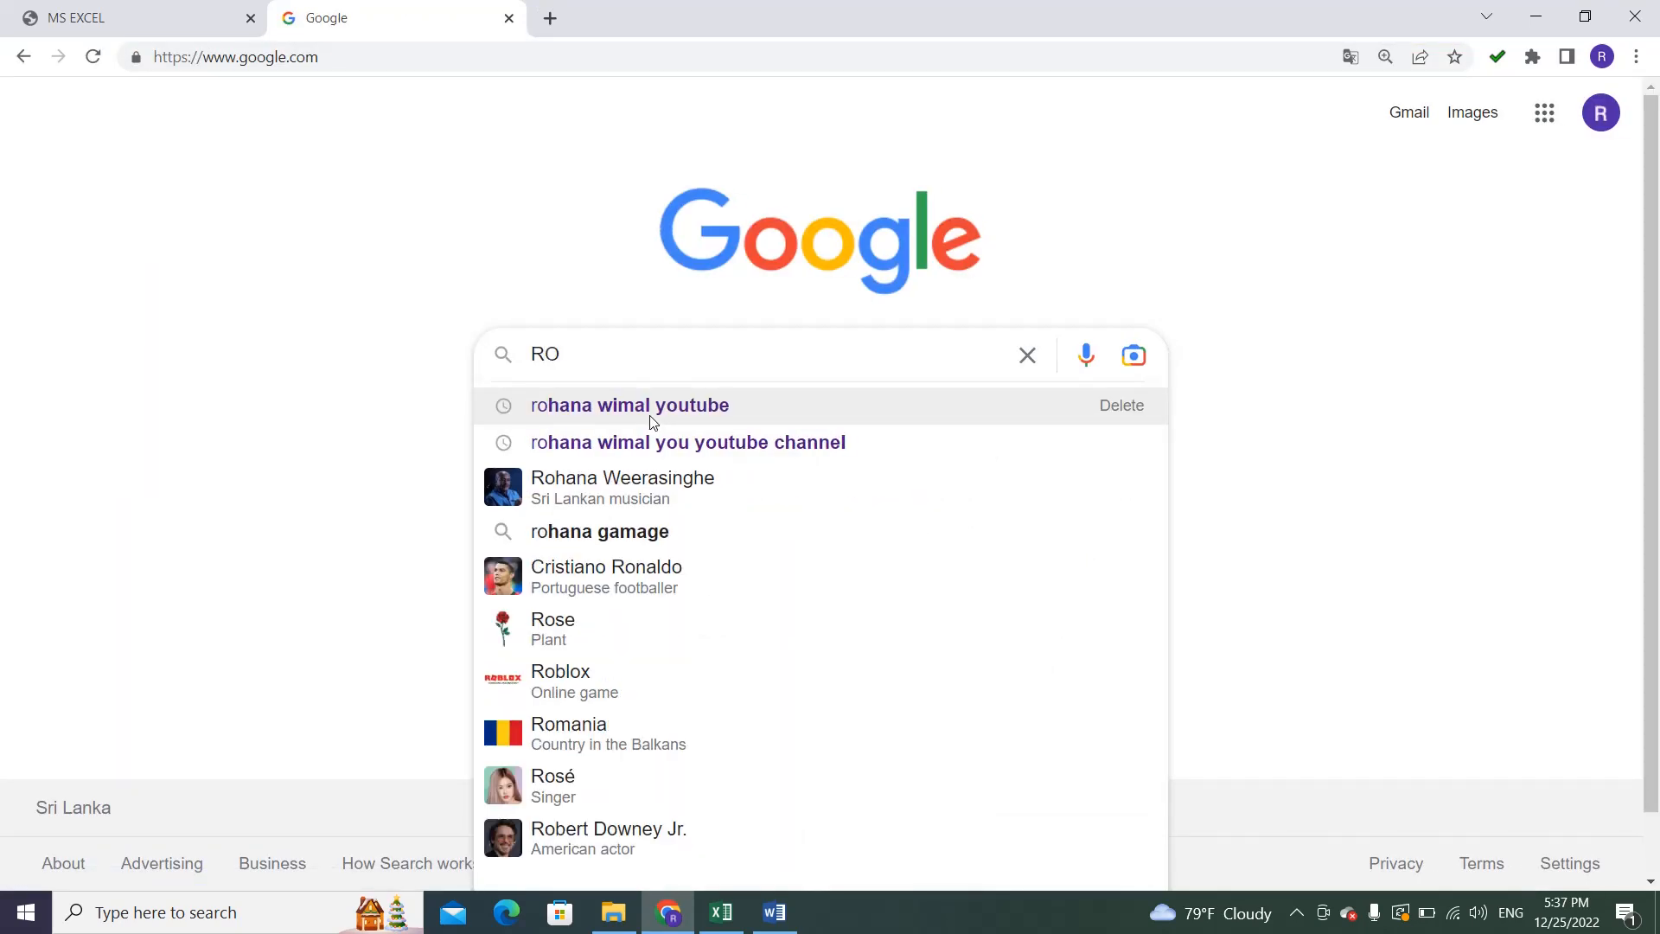
{"action": "type", "text": "HA"}
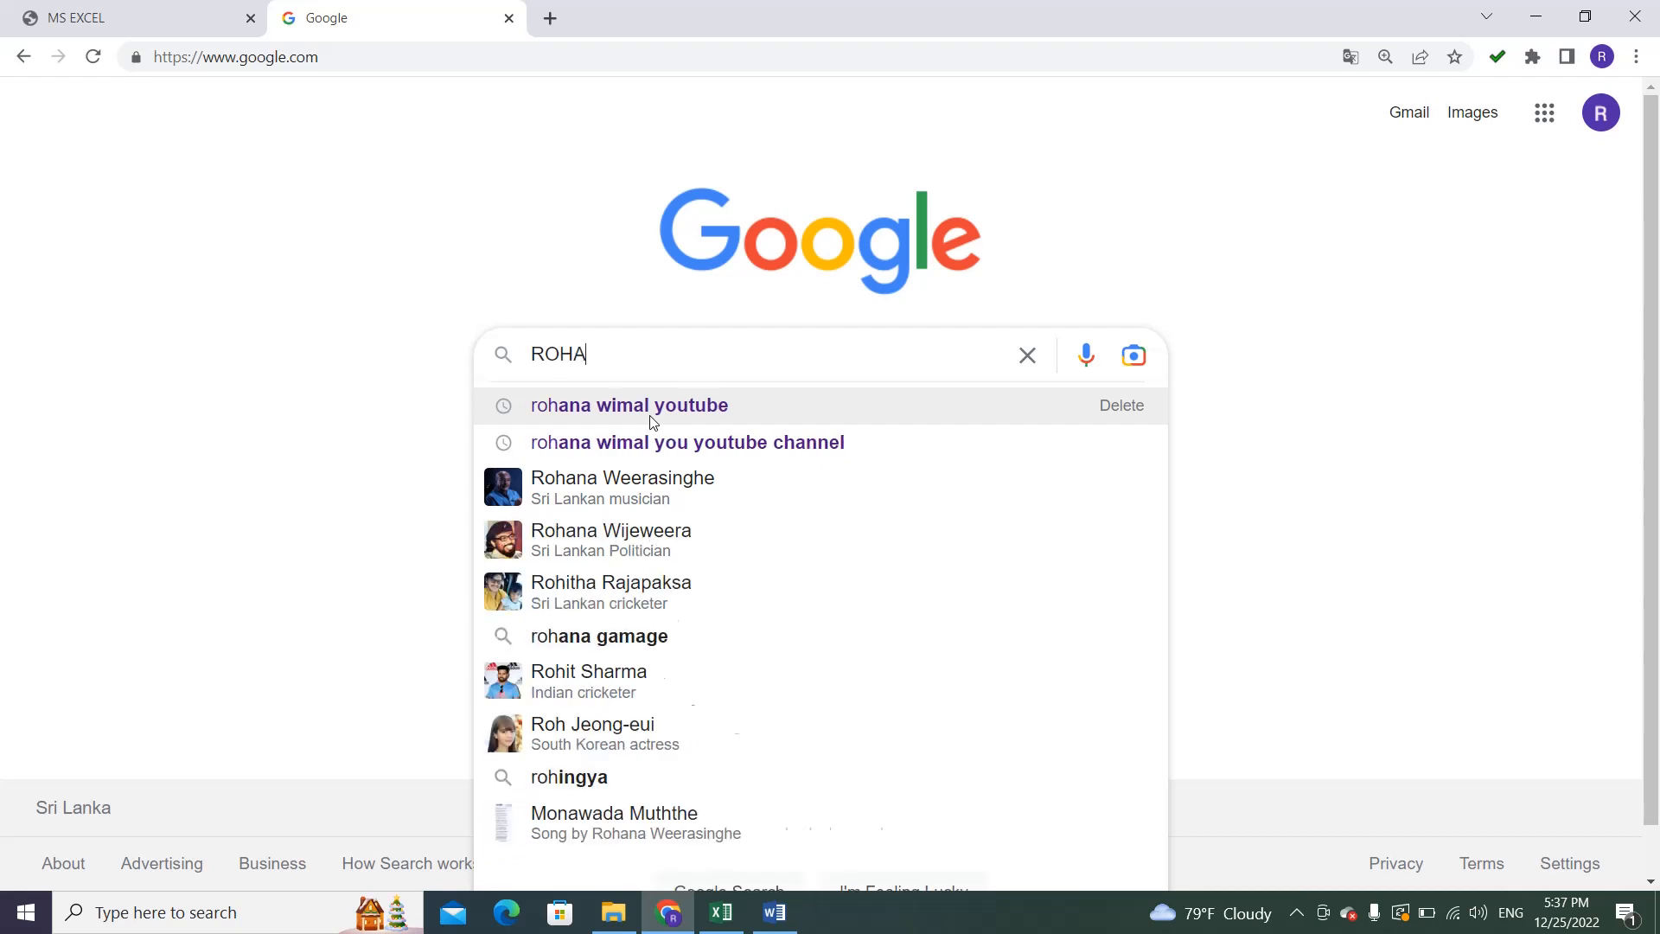
{"action": "type", "text": "NA WIMAL"}
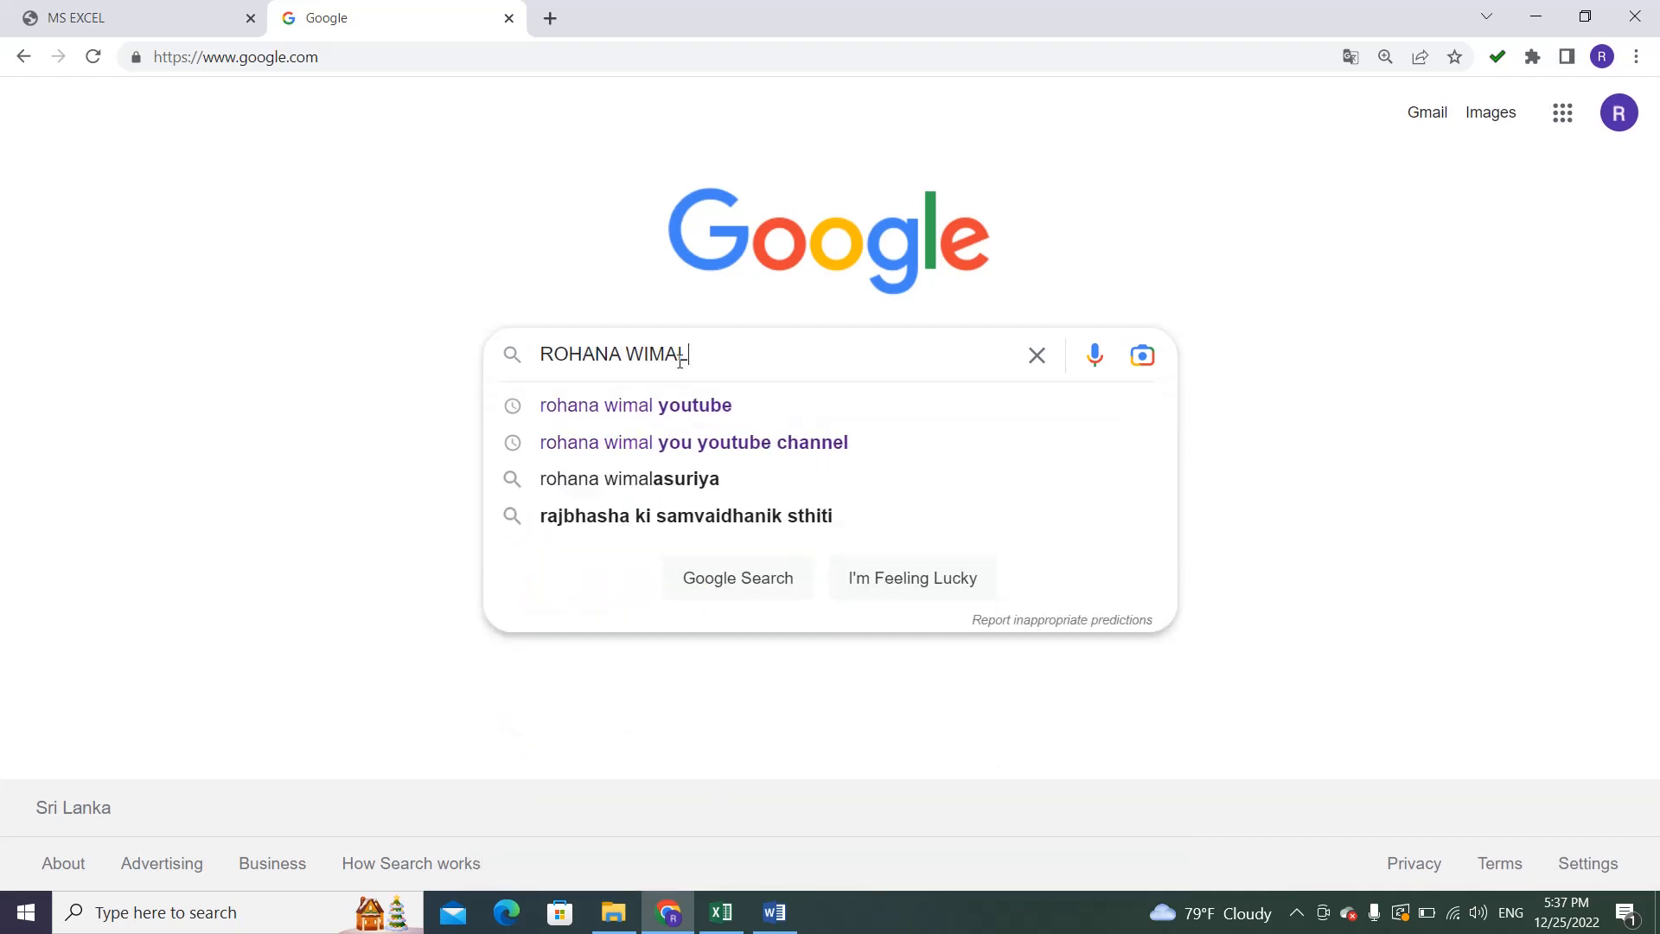
{"action": "left_click", "coordinate": [663, 414]}
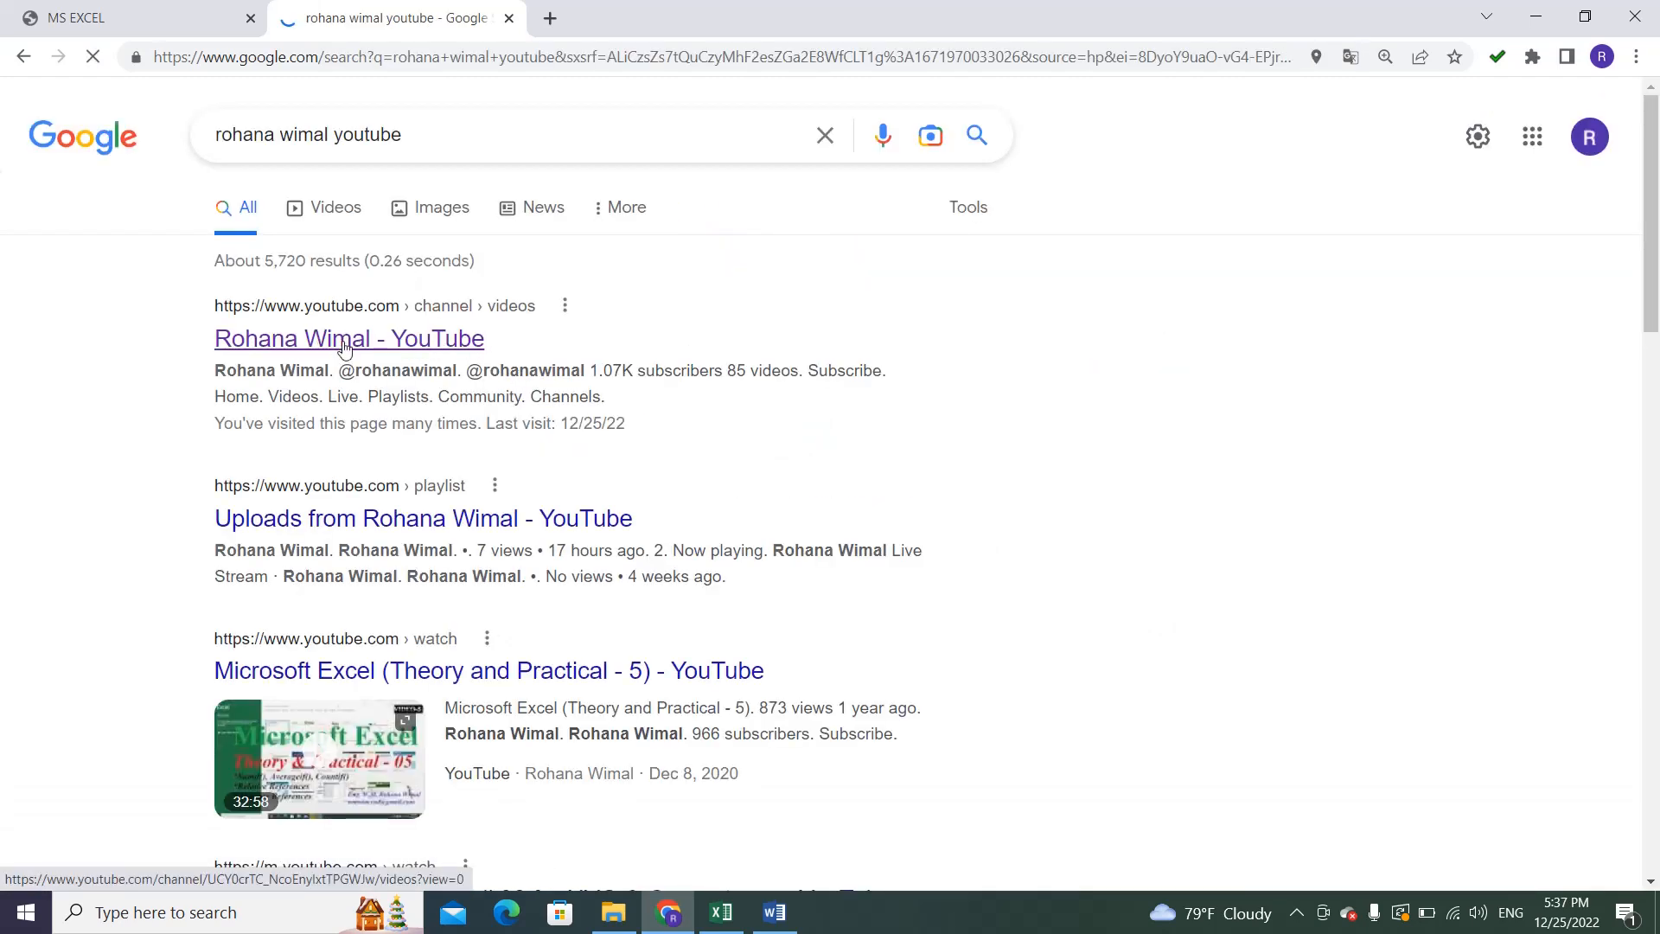
{"action": "left_click", "coordinate": [350, 340]}
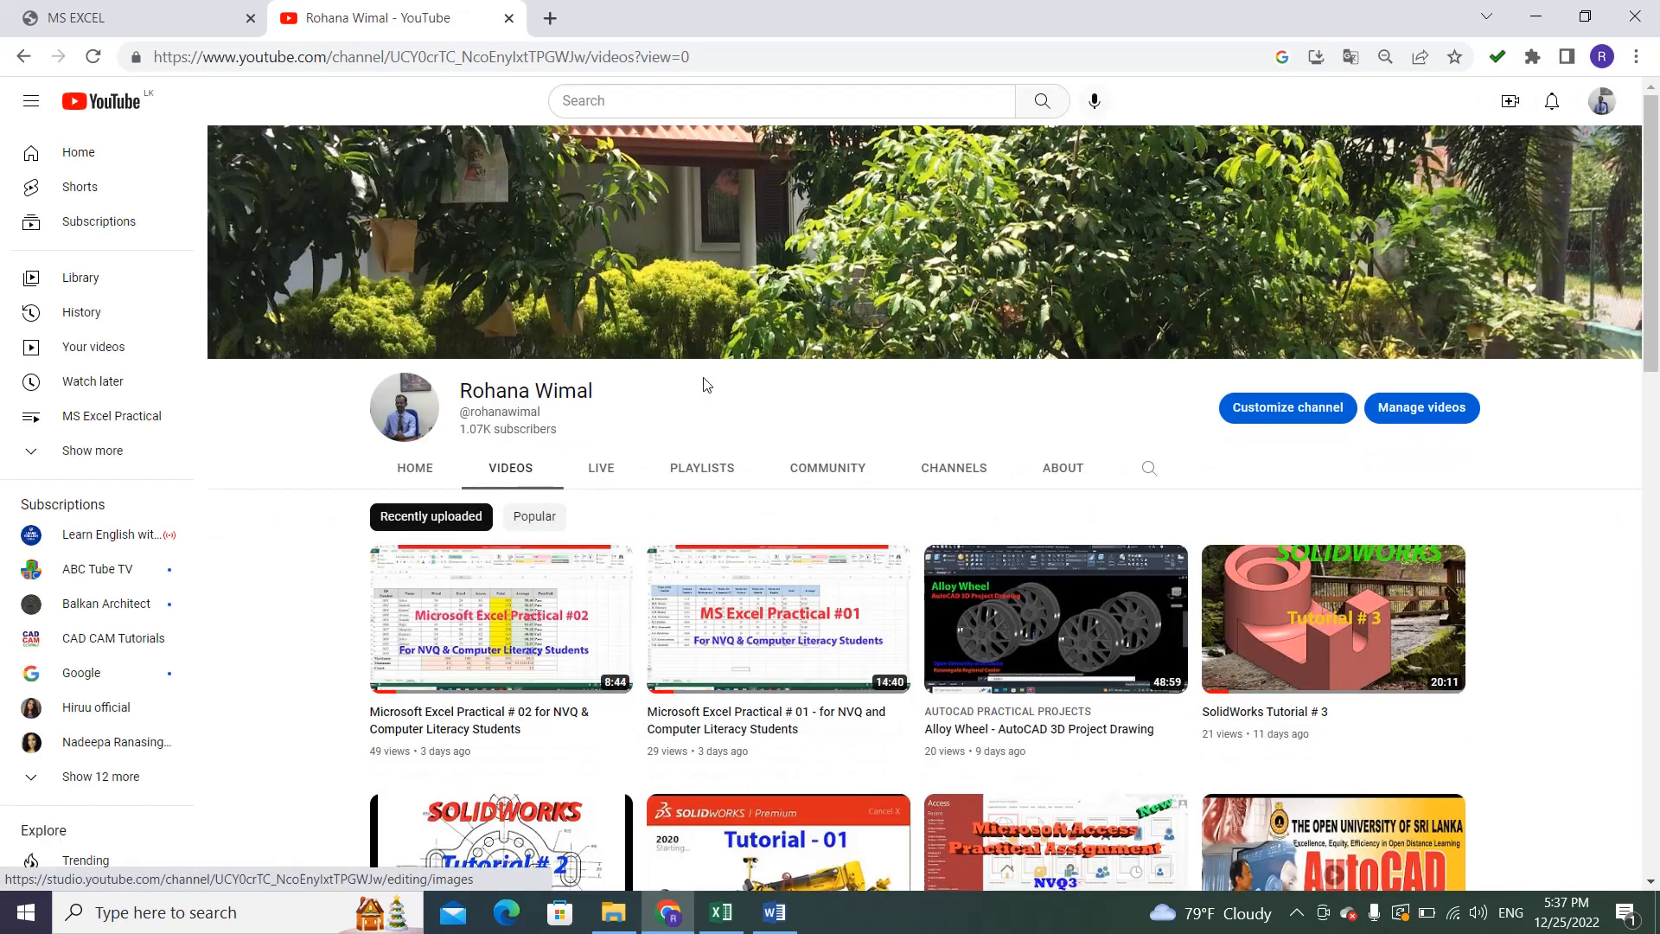
Open the channel's Microsoft Excel (Theory & Practical) playlist and pause its first video.
{"action": "left_click", "coordinate": [705, 475]}
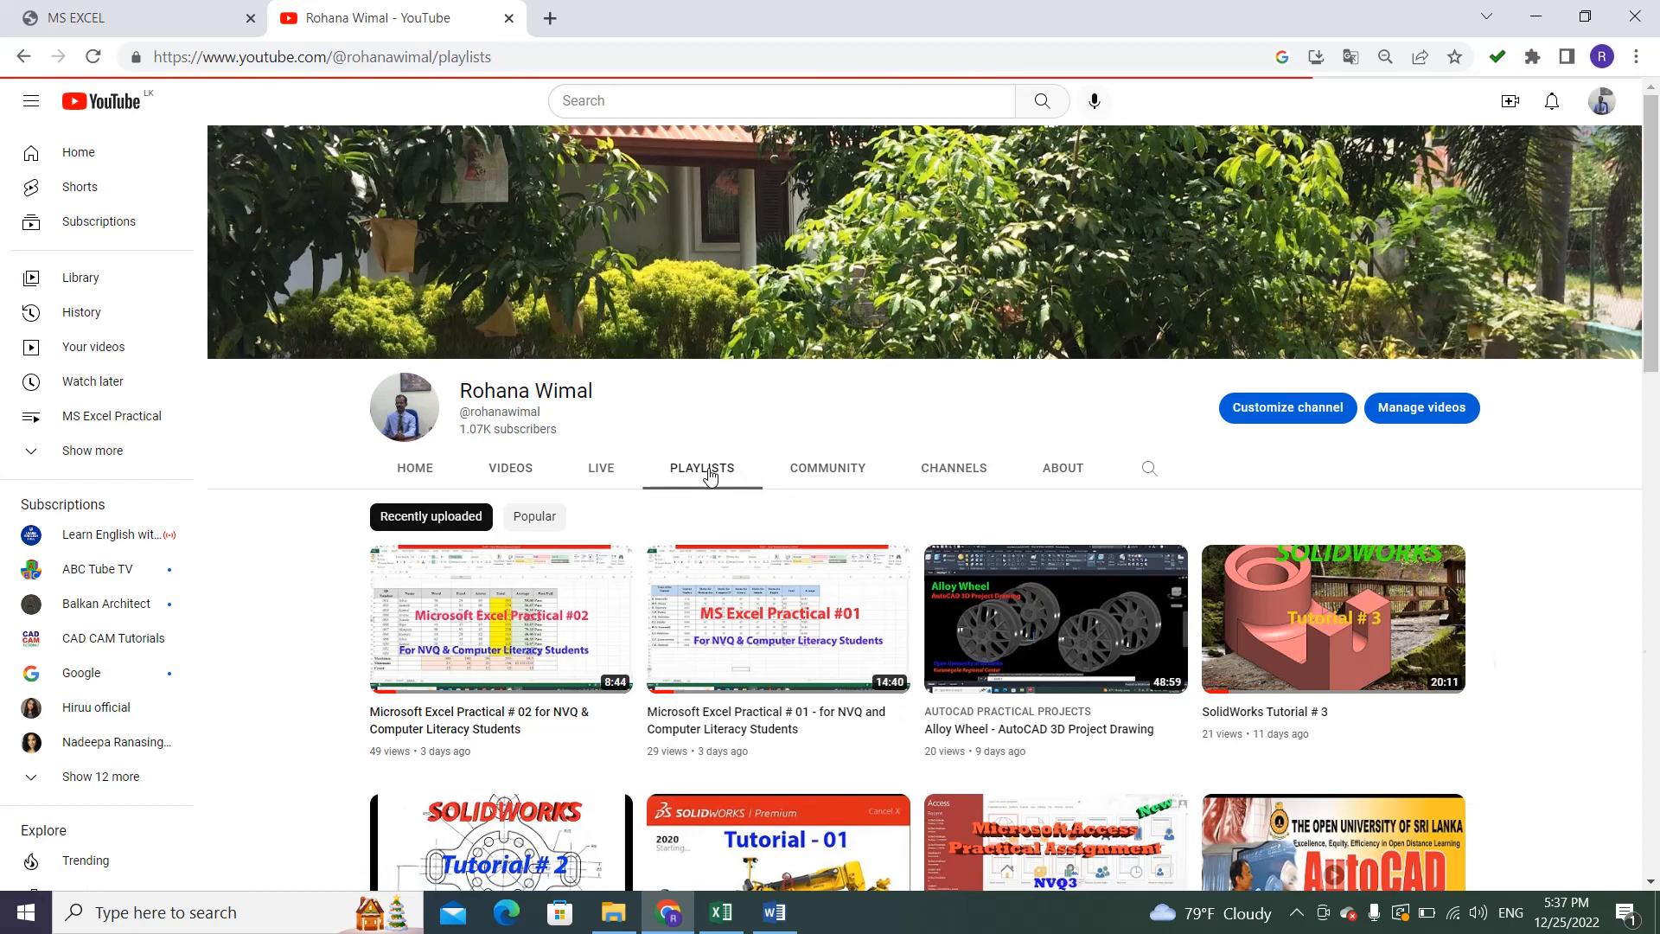
{"action": "scroll", "coordinate": [709, 476], "scroll_direction": "down", "scroll_amount": 4}
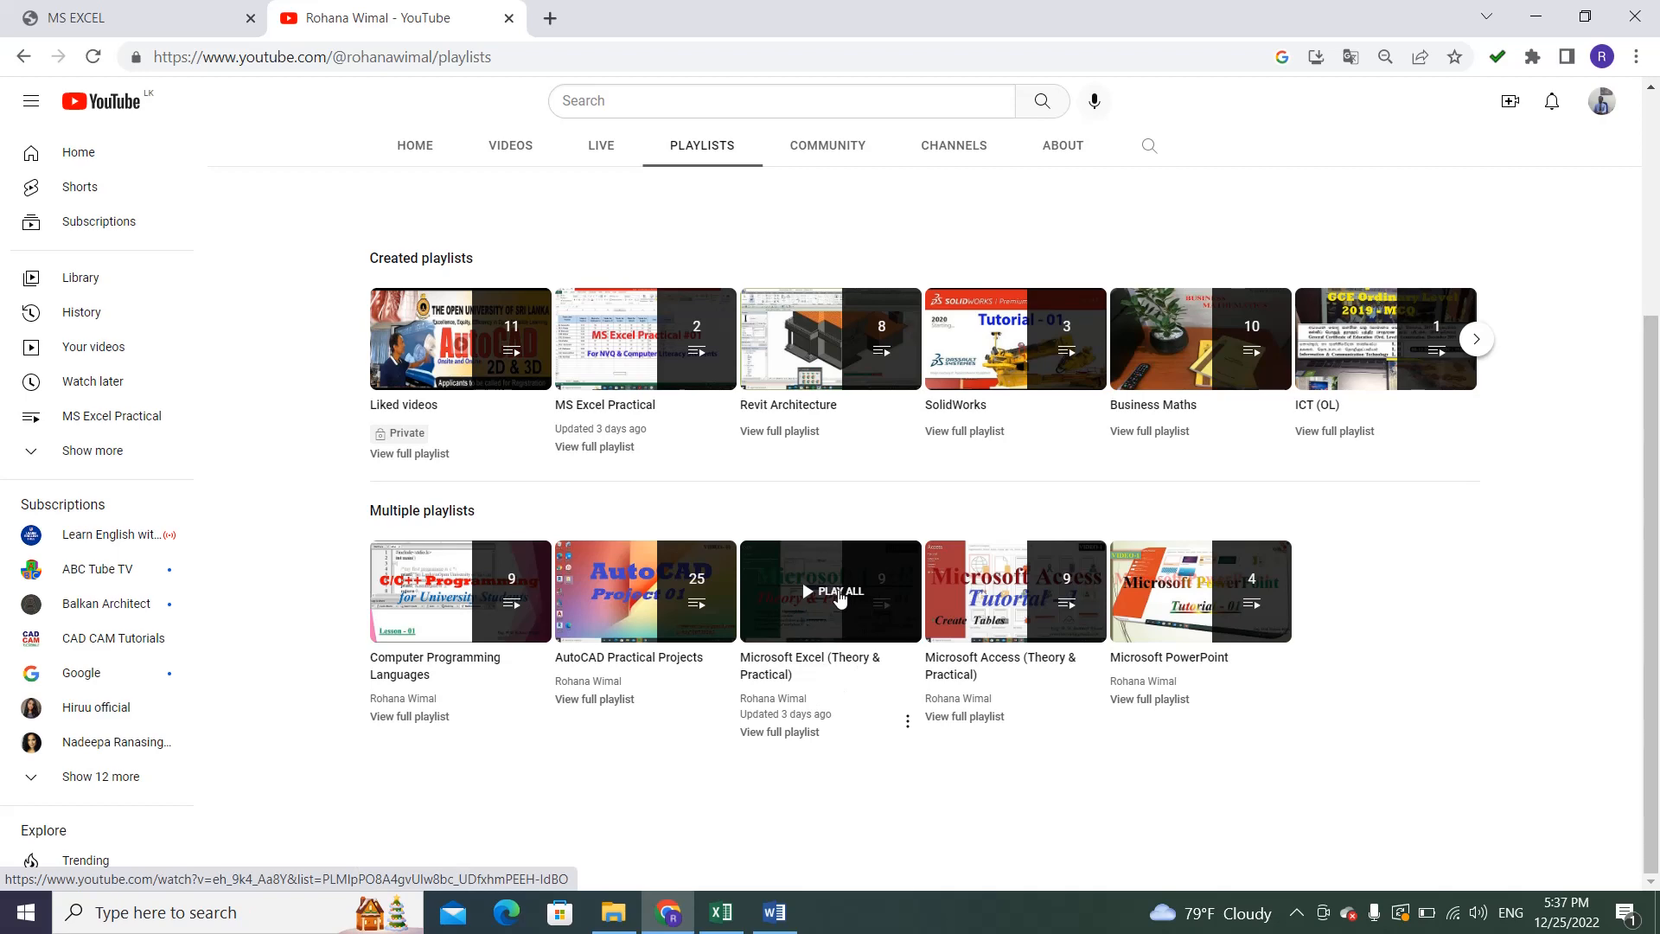
{"action": "left_click", "coordinate": [841, 595]}
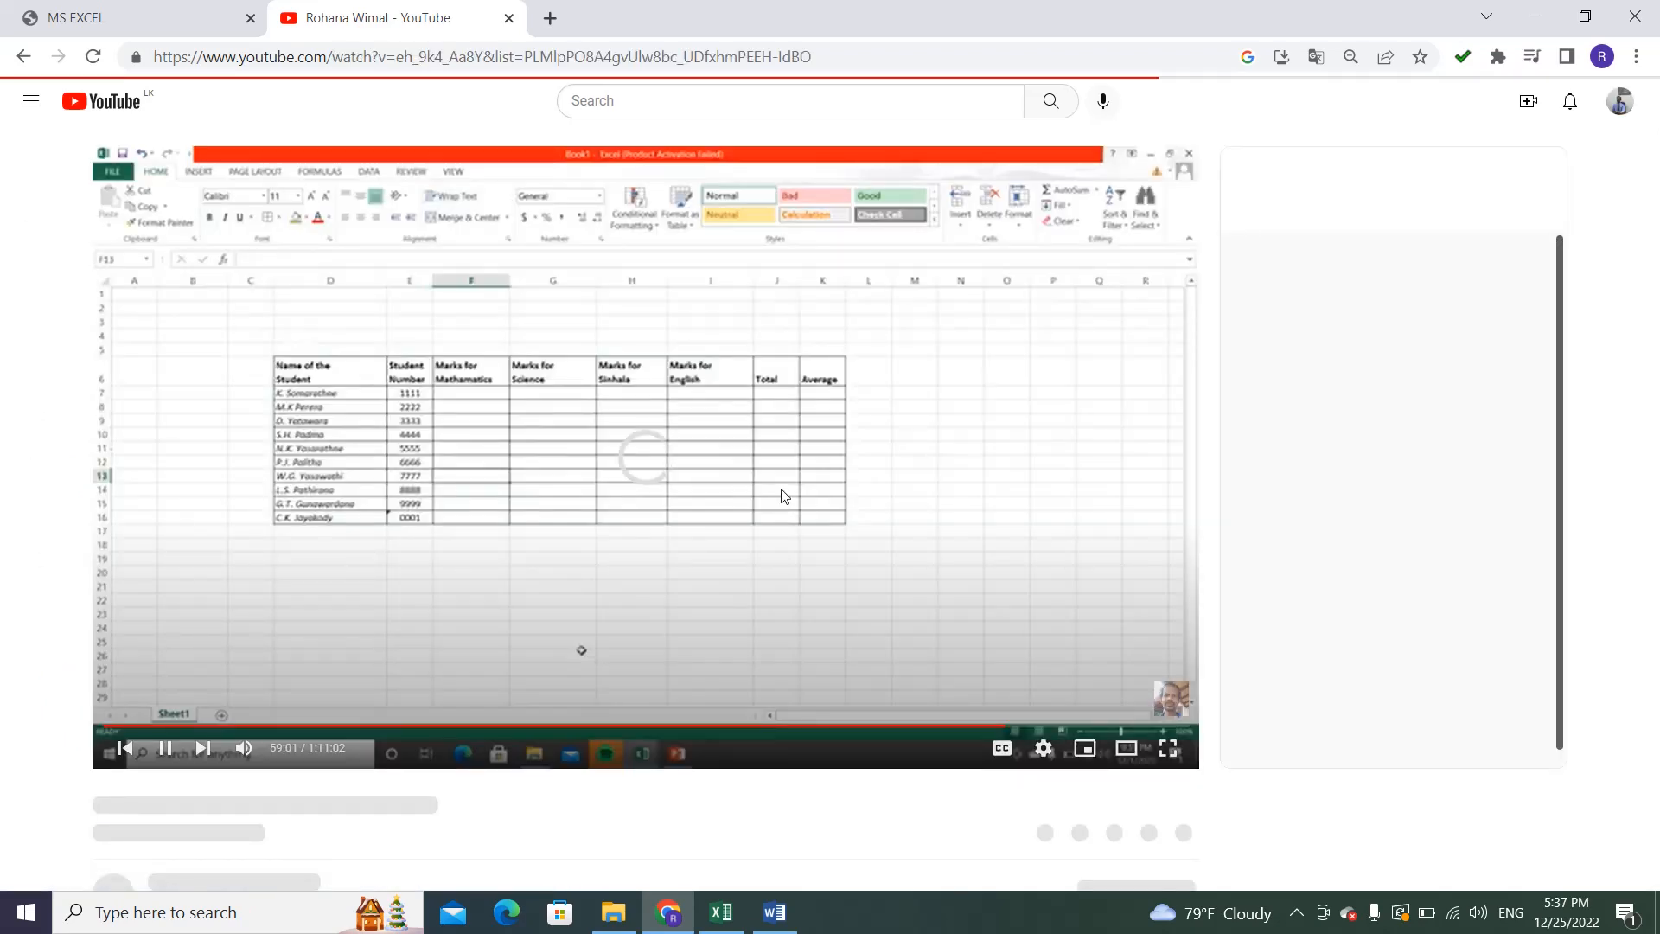
{"action": "left_click", "coordinate": [750, 436]}
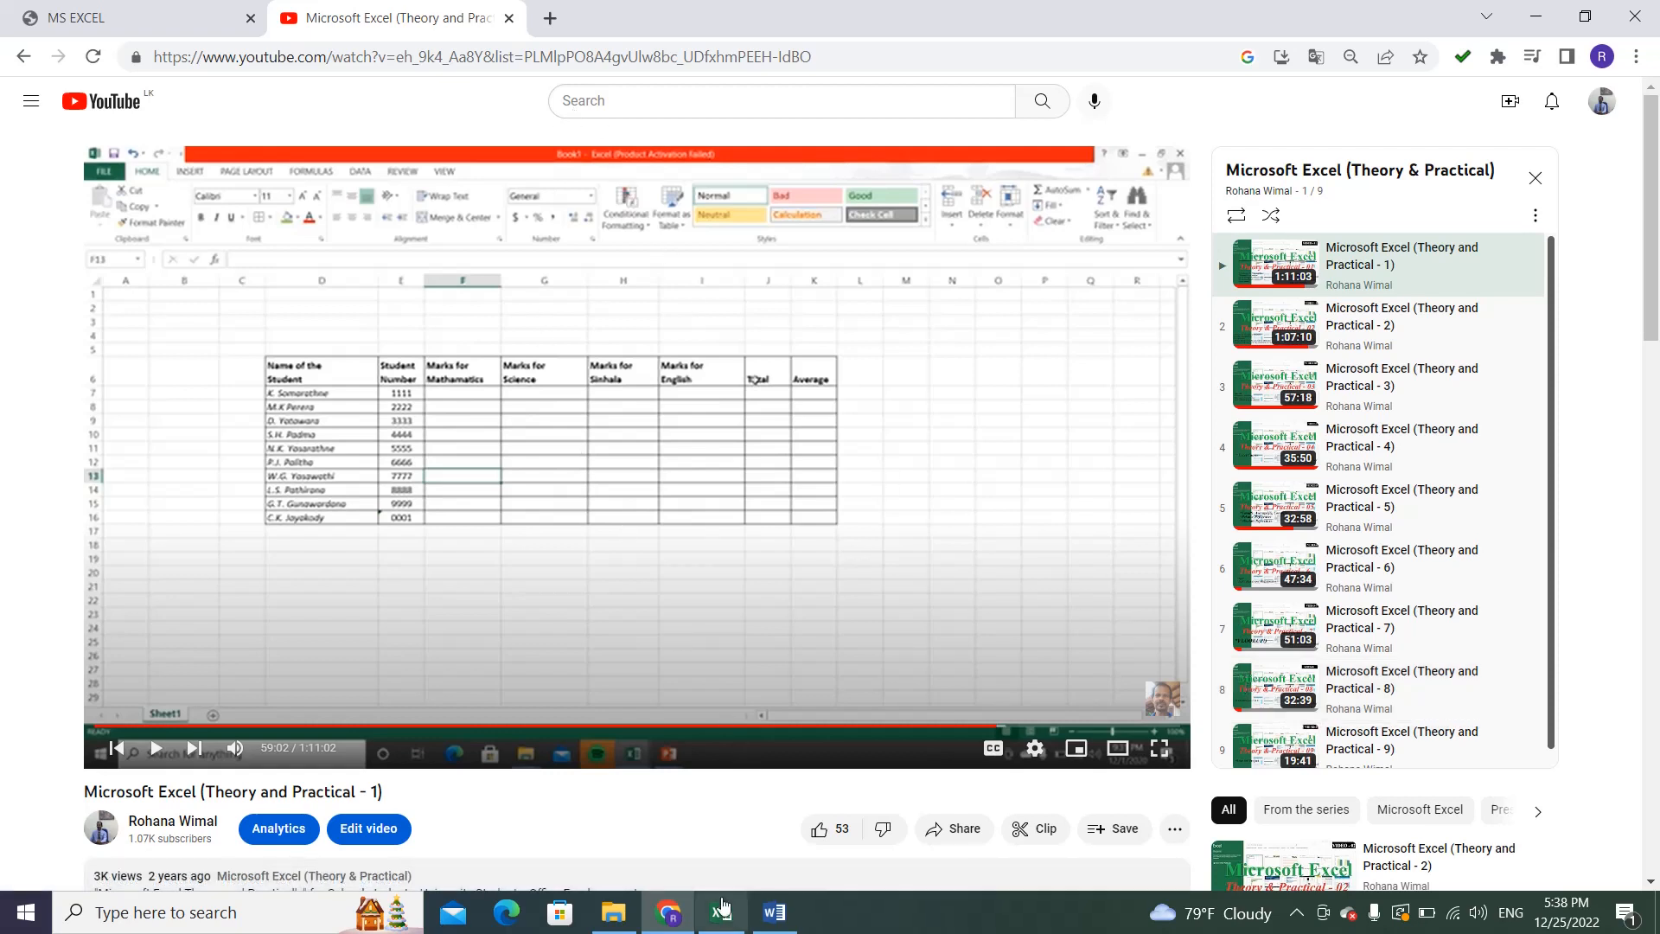
Switch back to the Book1 workbook in Excel and select the first Grade cell, I2.
{"action": "mouse_move", "coordinate": [721, 912]}
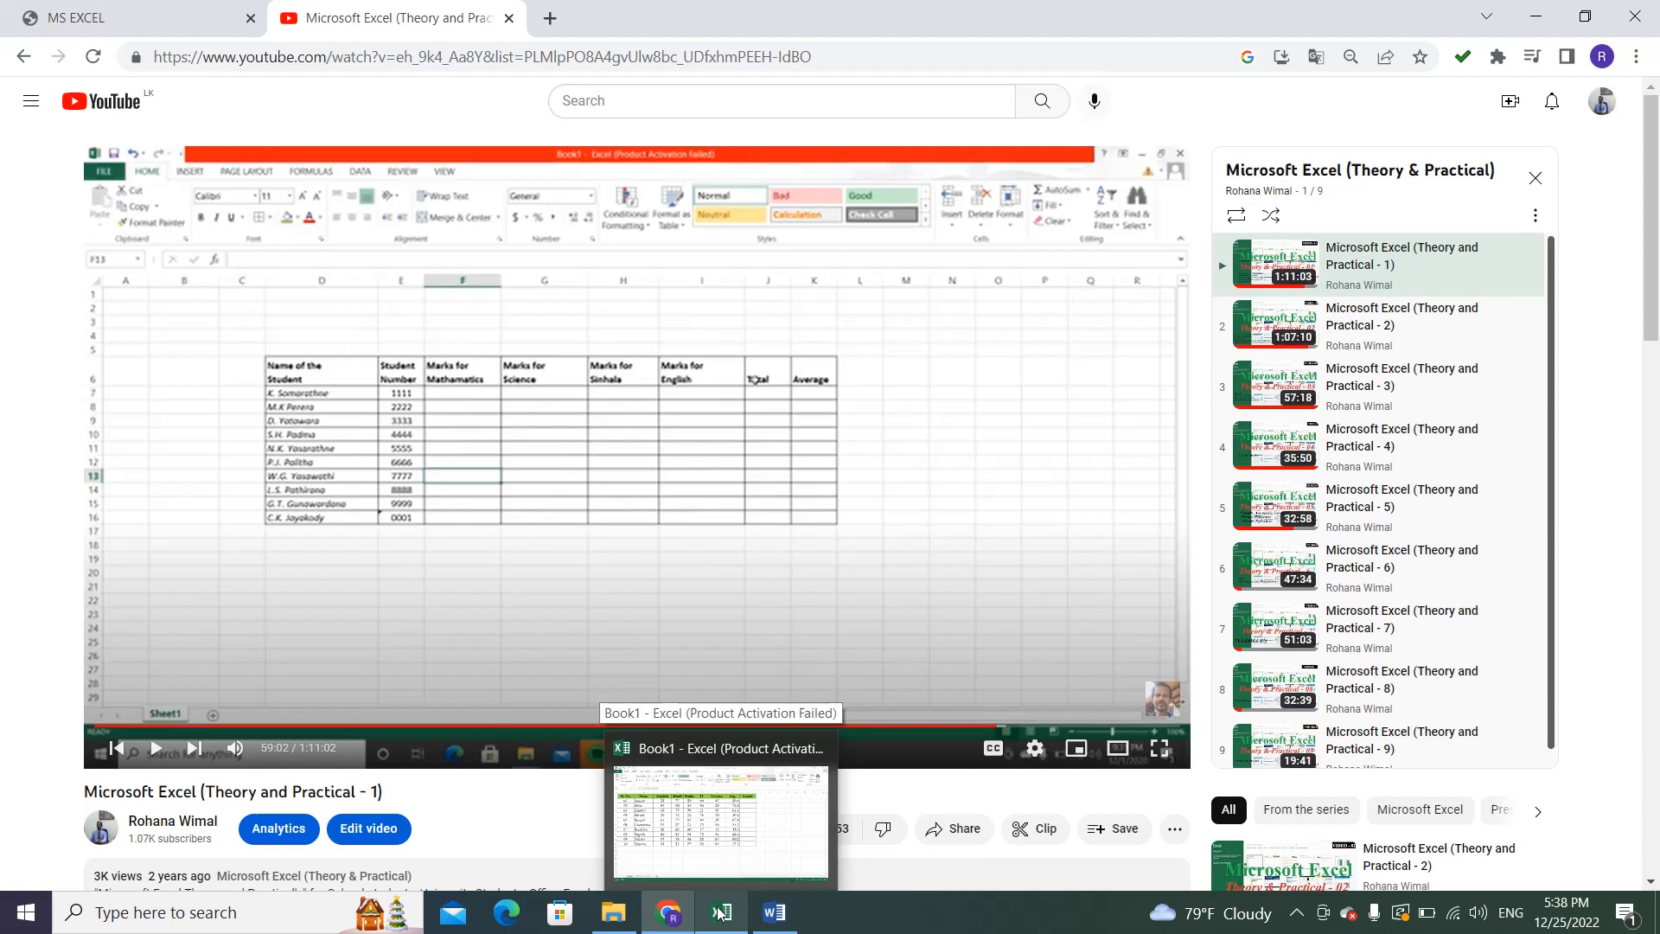
{"action": "left_click", "coordinate": [720, 912]}
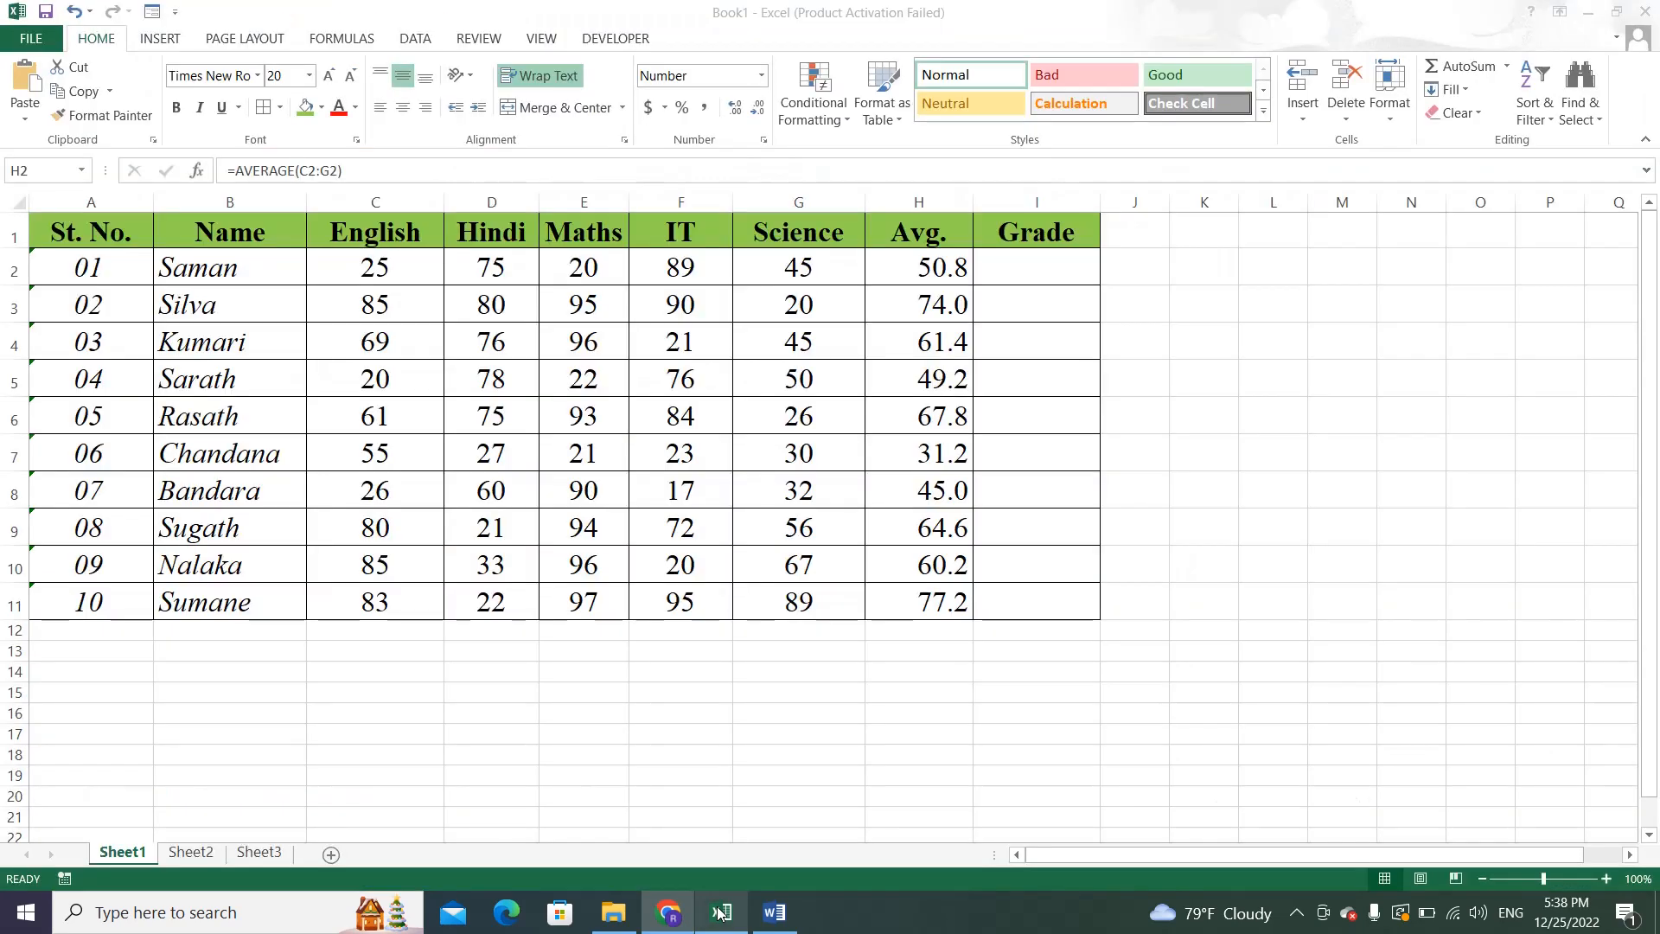
{"action": "left_click", "coordinate": [692, 677]}
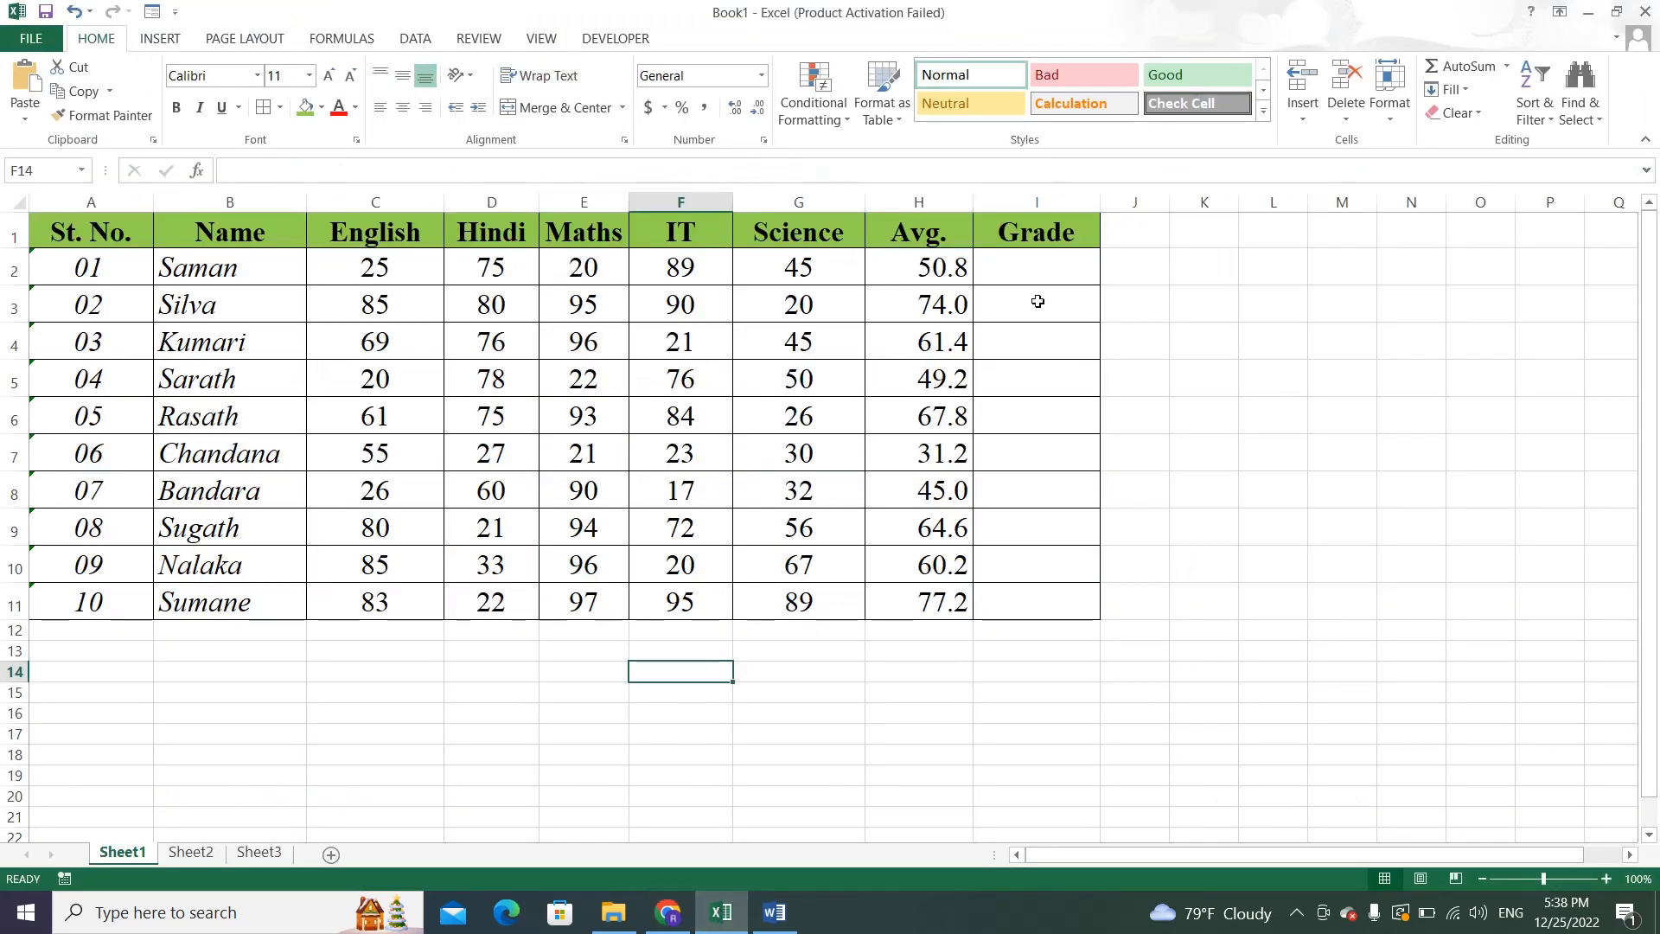
{"action": "left_click", "coordinate": [1052, 270]}
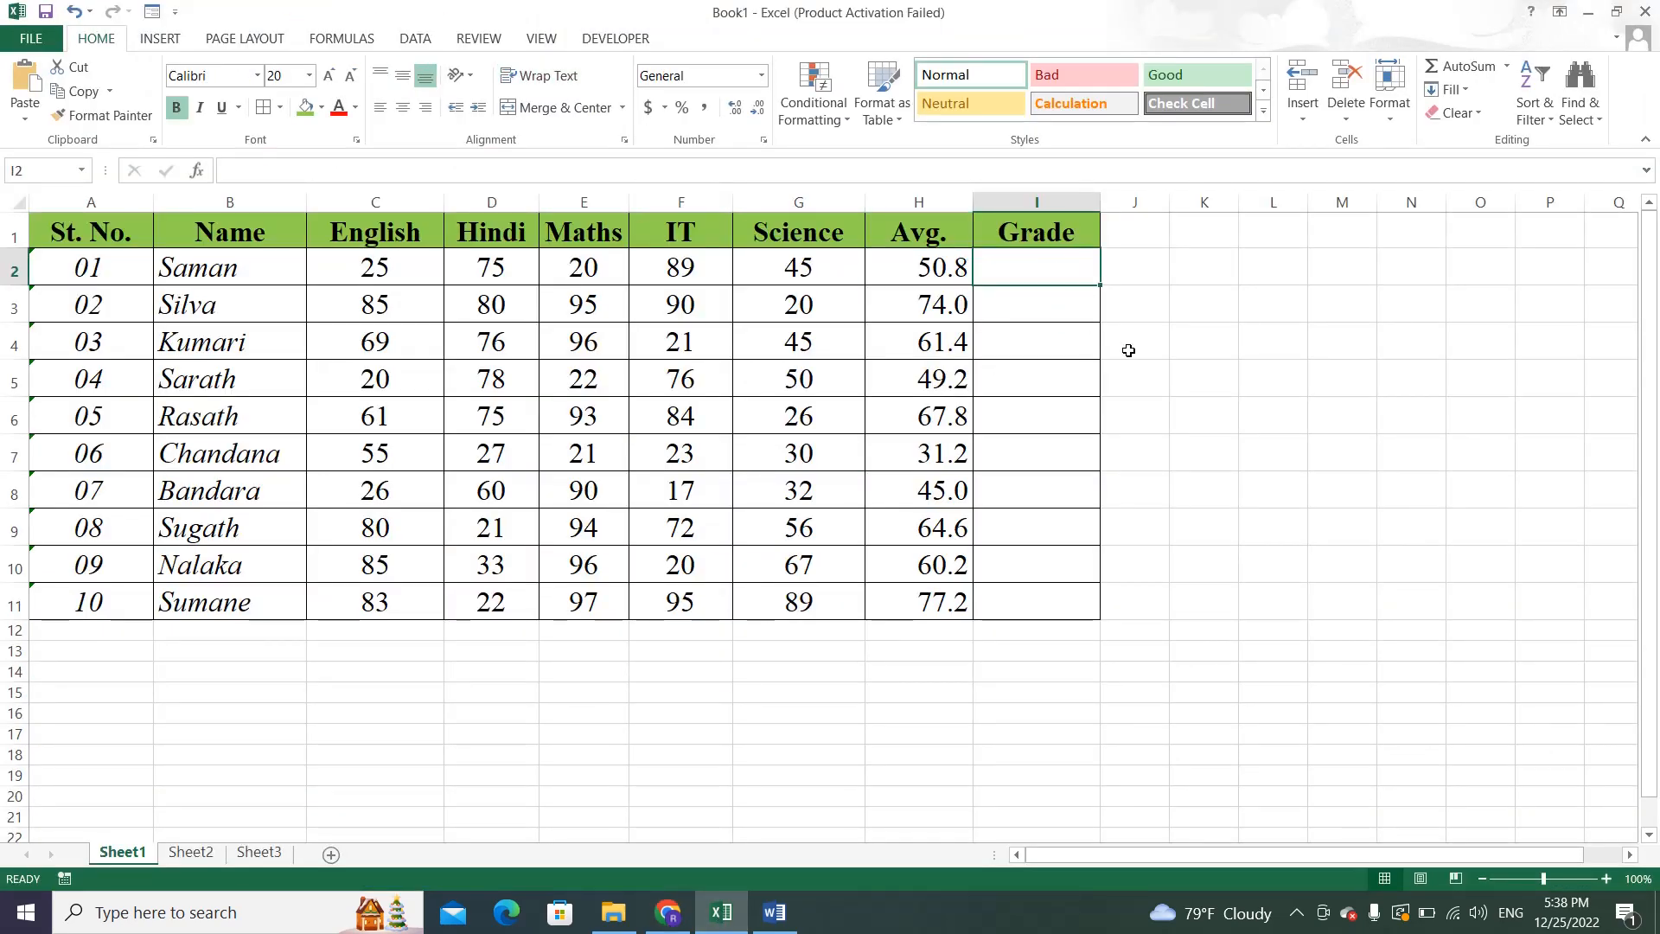
Switch to Chrome and close the YouTube page to view the grade criteria in the Project 3 PDF.
{"action": "left_click", "coordinate": [667, 912]}
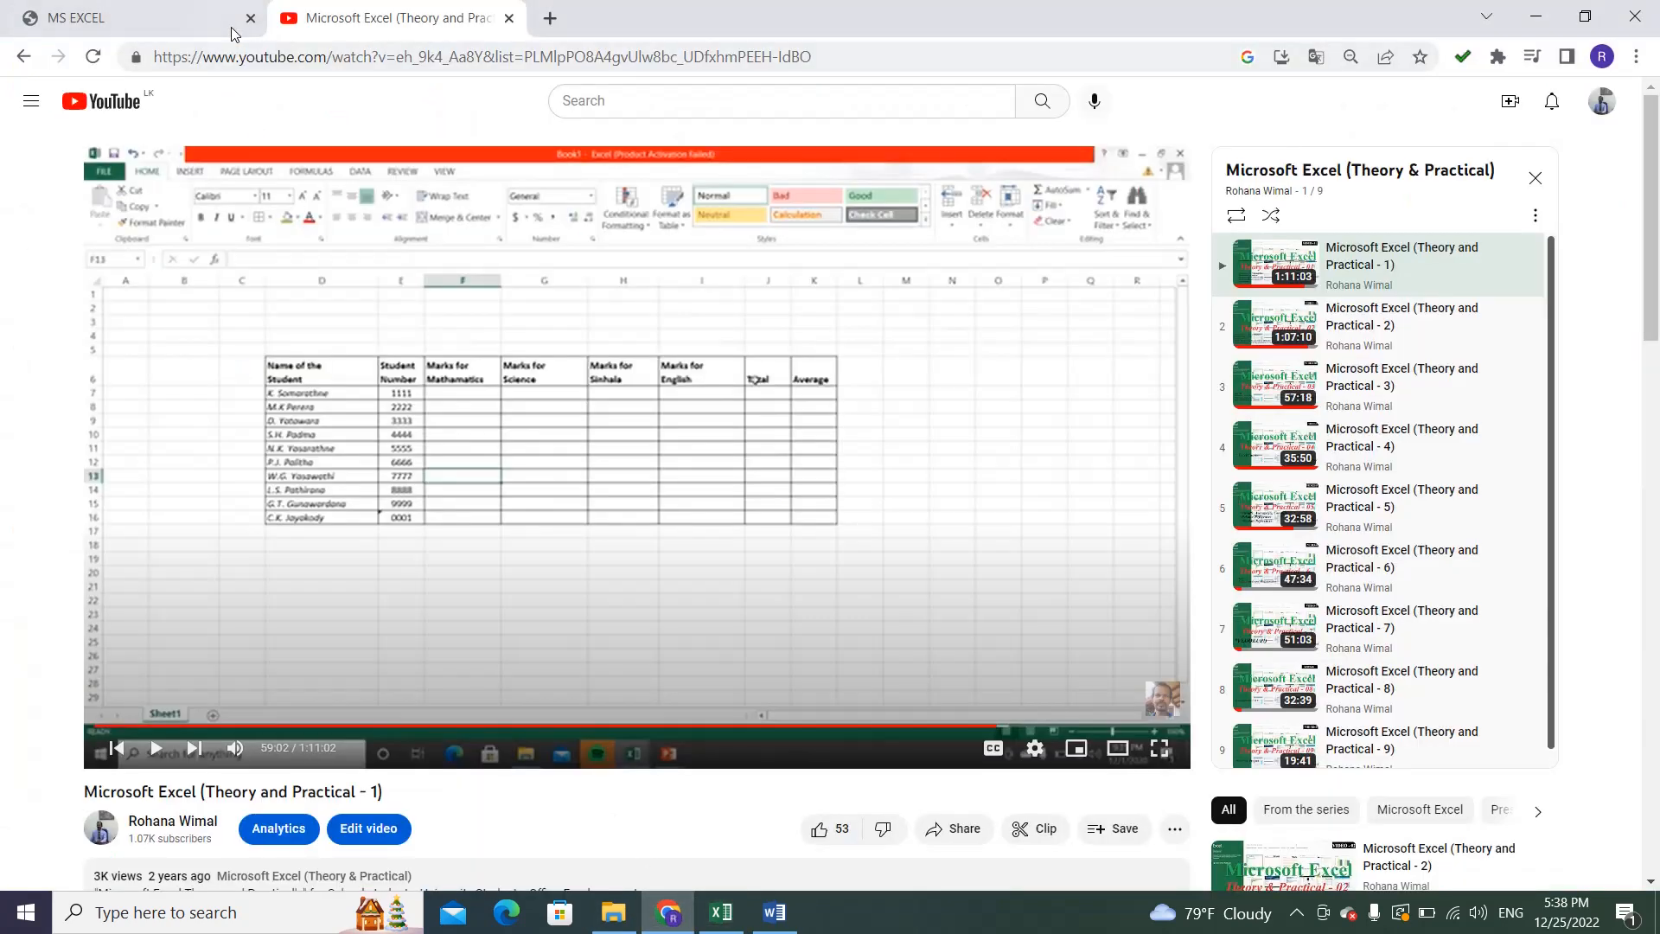
{"action": "left_click", "coordinate": [509, 18]}
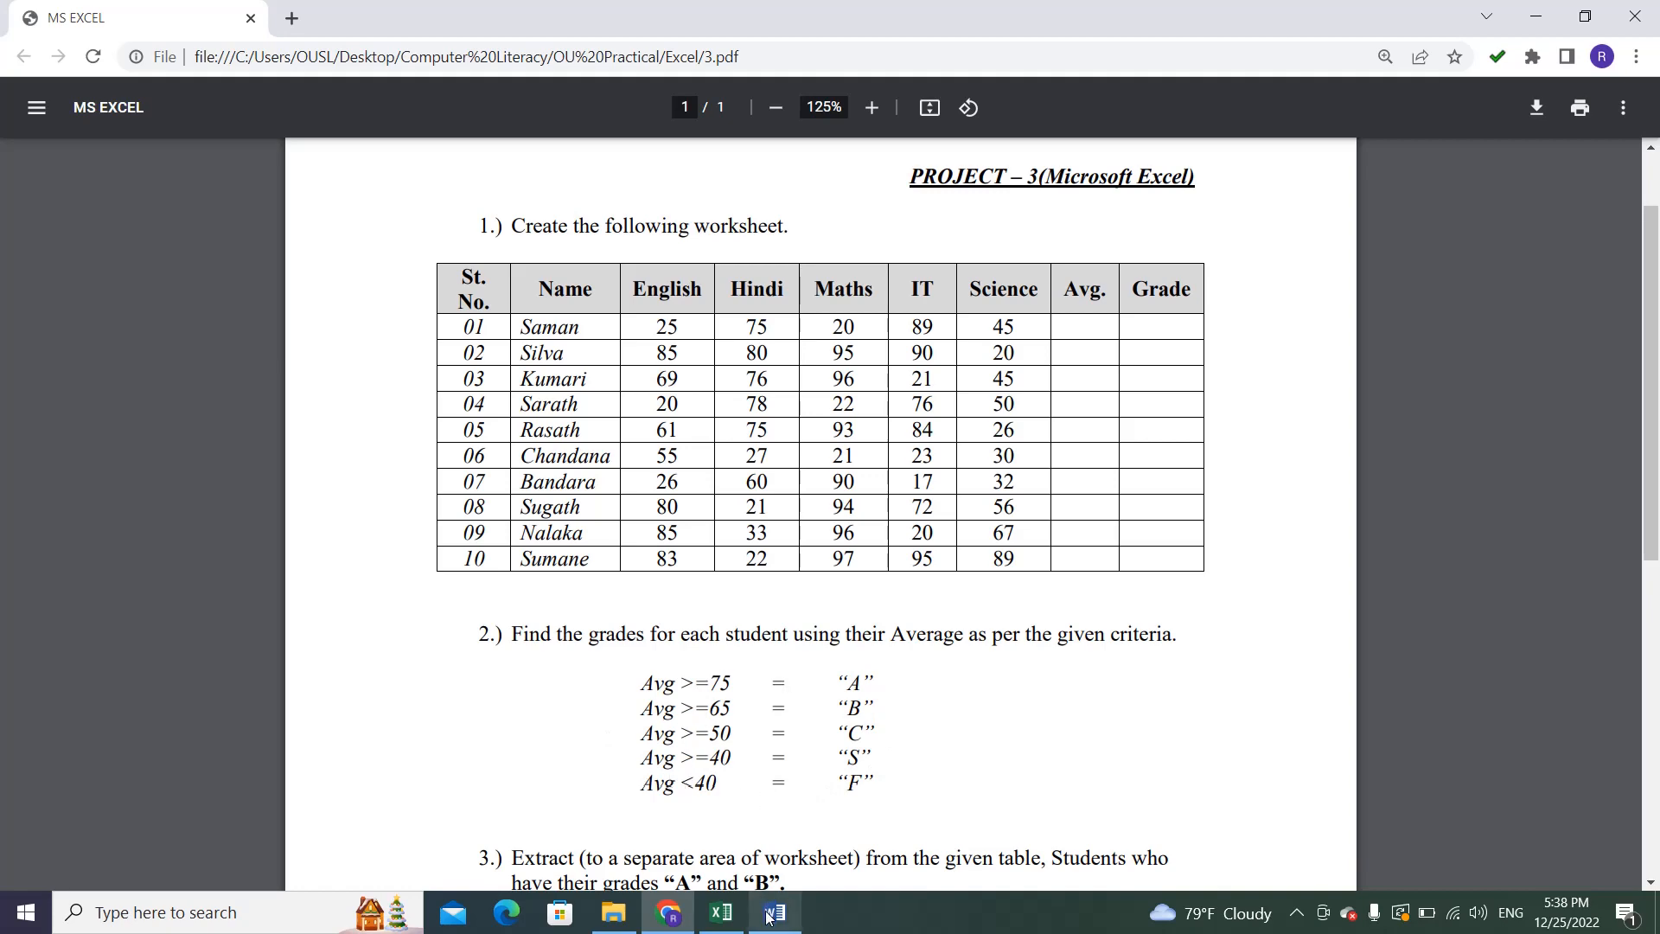
Switch to the Book1 workbook in Excel and set the font size of cell D14 to 24.
{"action": "left_click", "coordinate": [726, 915]}
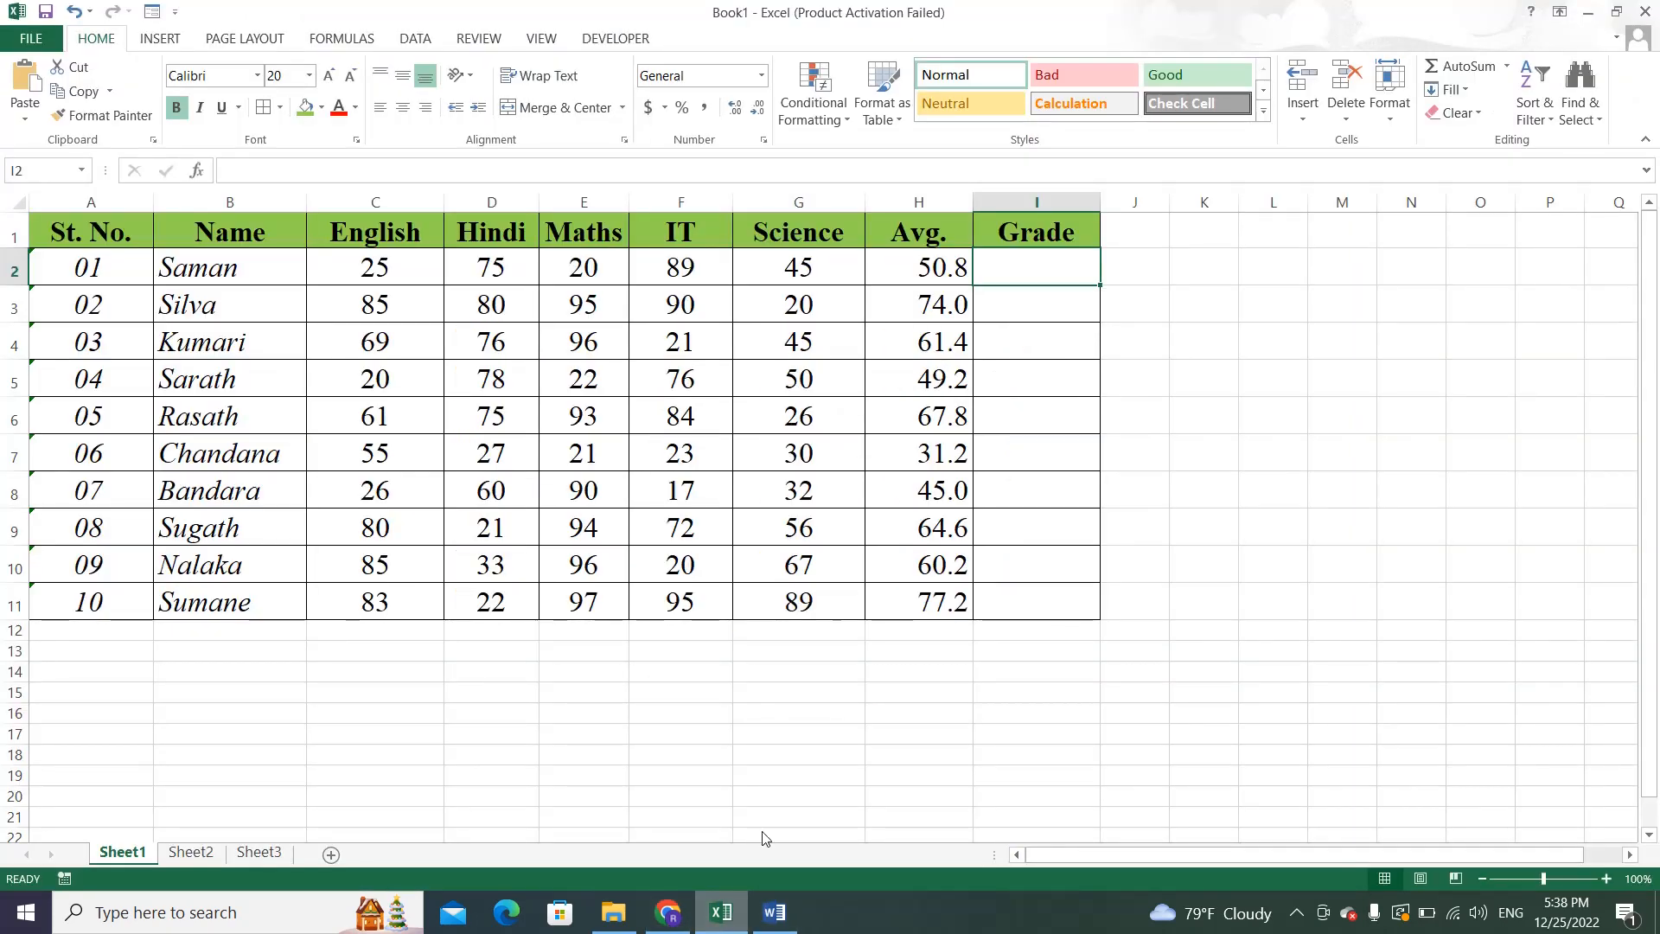
{"action": "left_click", "coordinate": [1035, 418]}
{"action": "left_click", "coordinate": [1057, 276]}
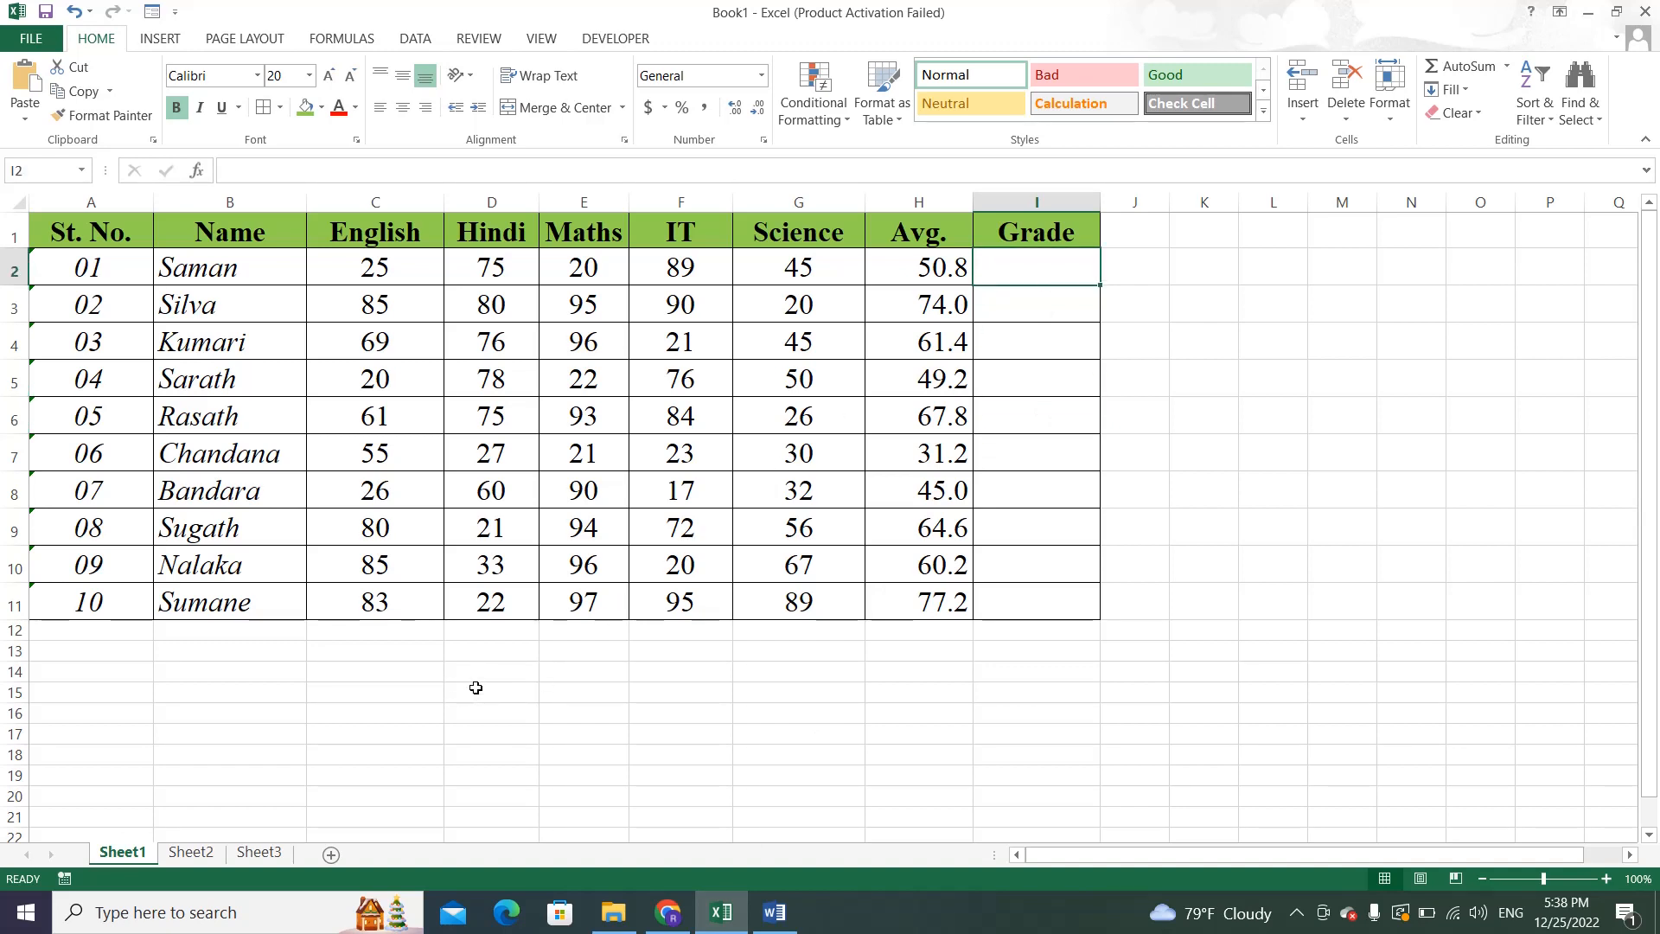
{"action": "left_click", "coordinate": [476, 674]}
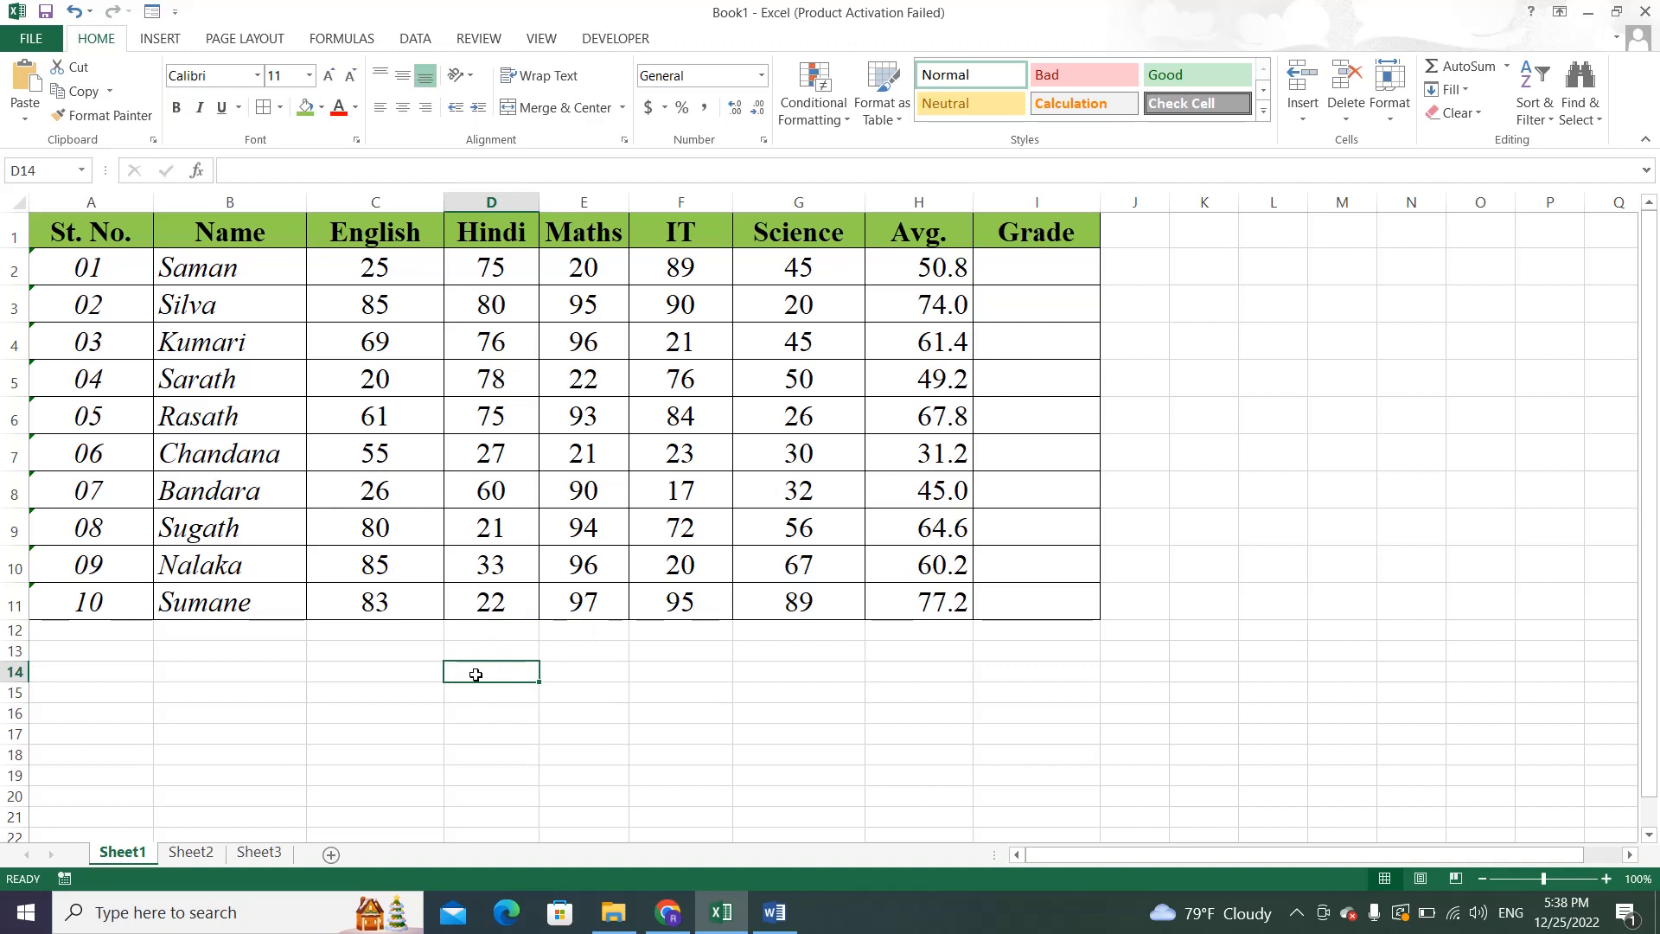
{"action": "left_click", "coordinate": [310, 76]}
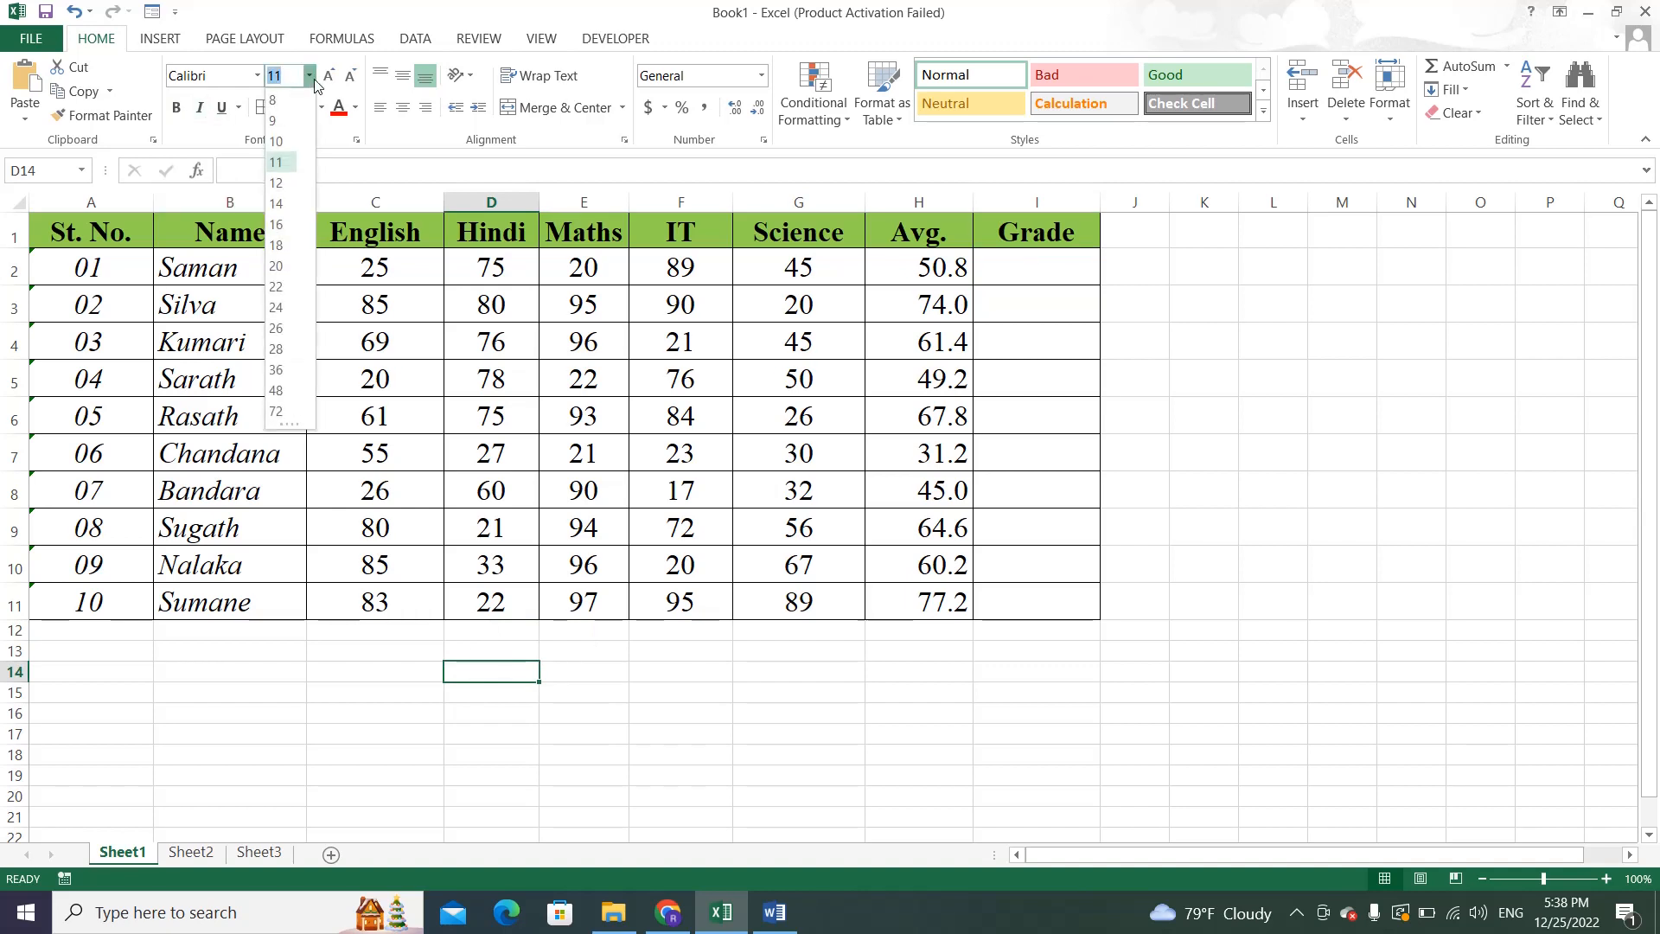
{"action": "left_click", "coordinate": [276, 308]}
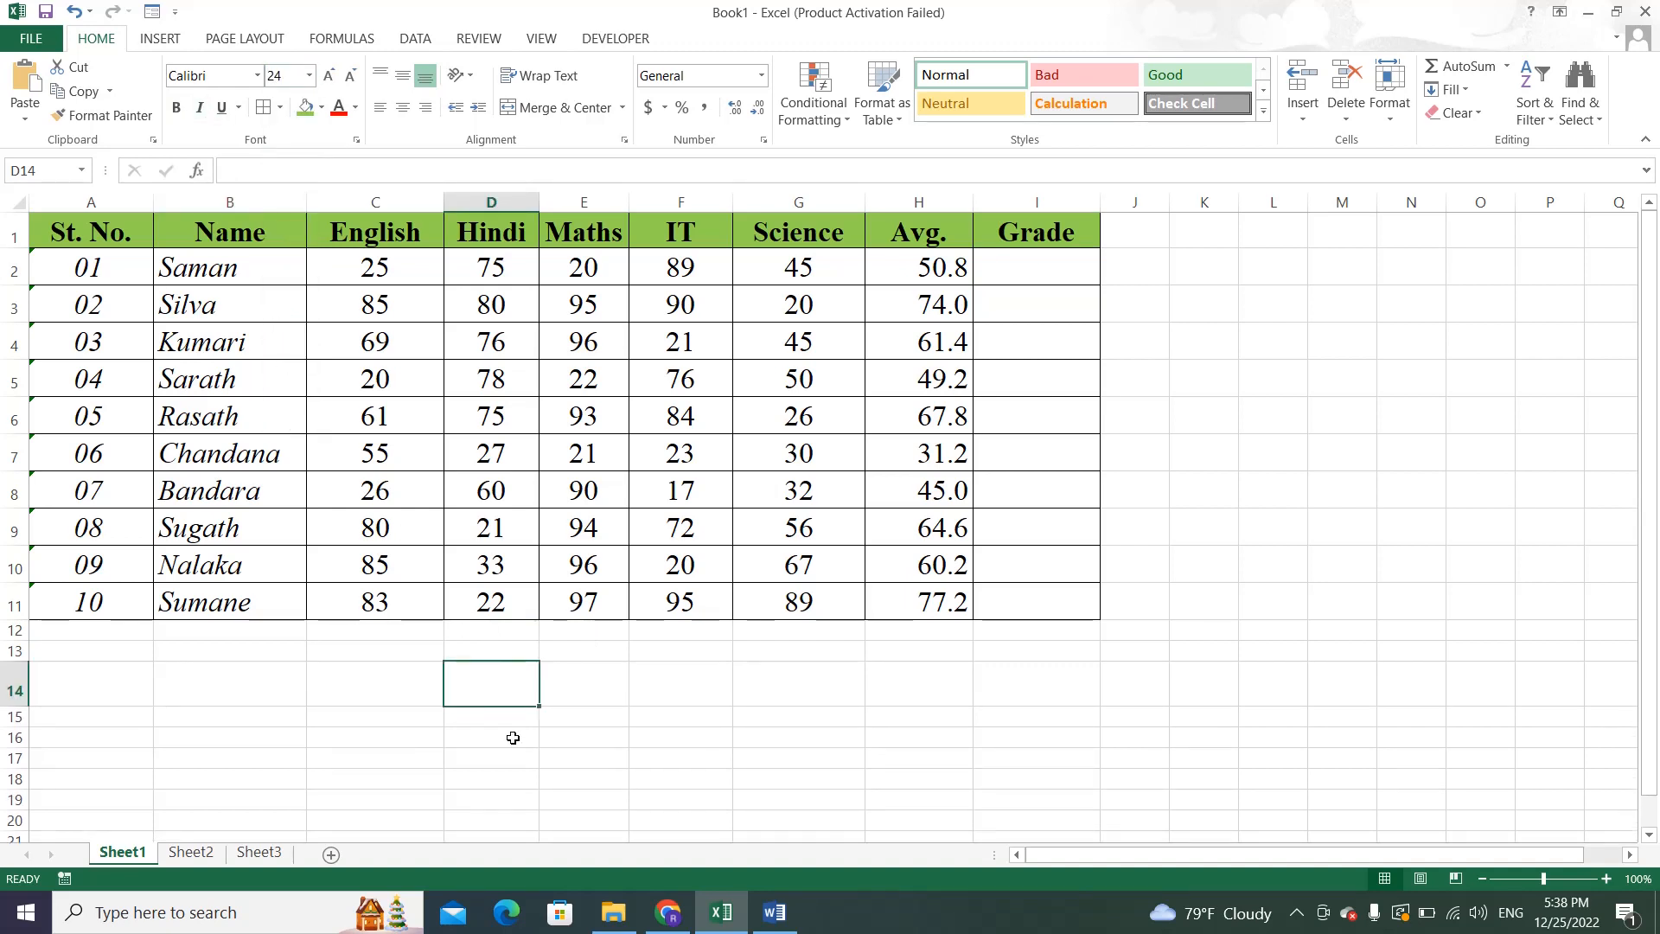
{"action": "type", "text": "=IF"}
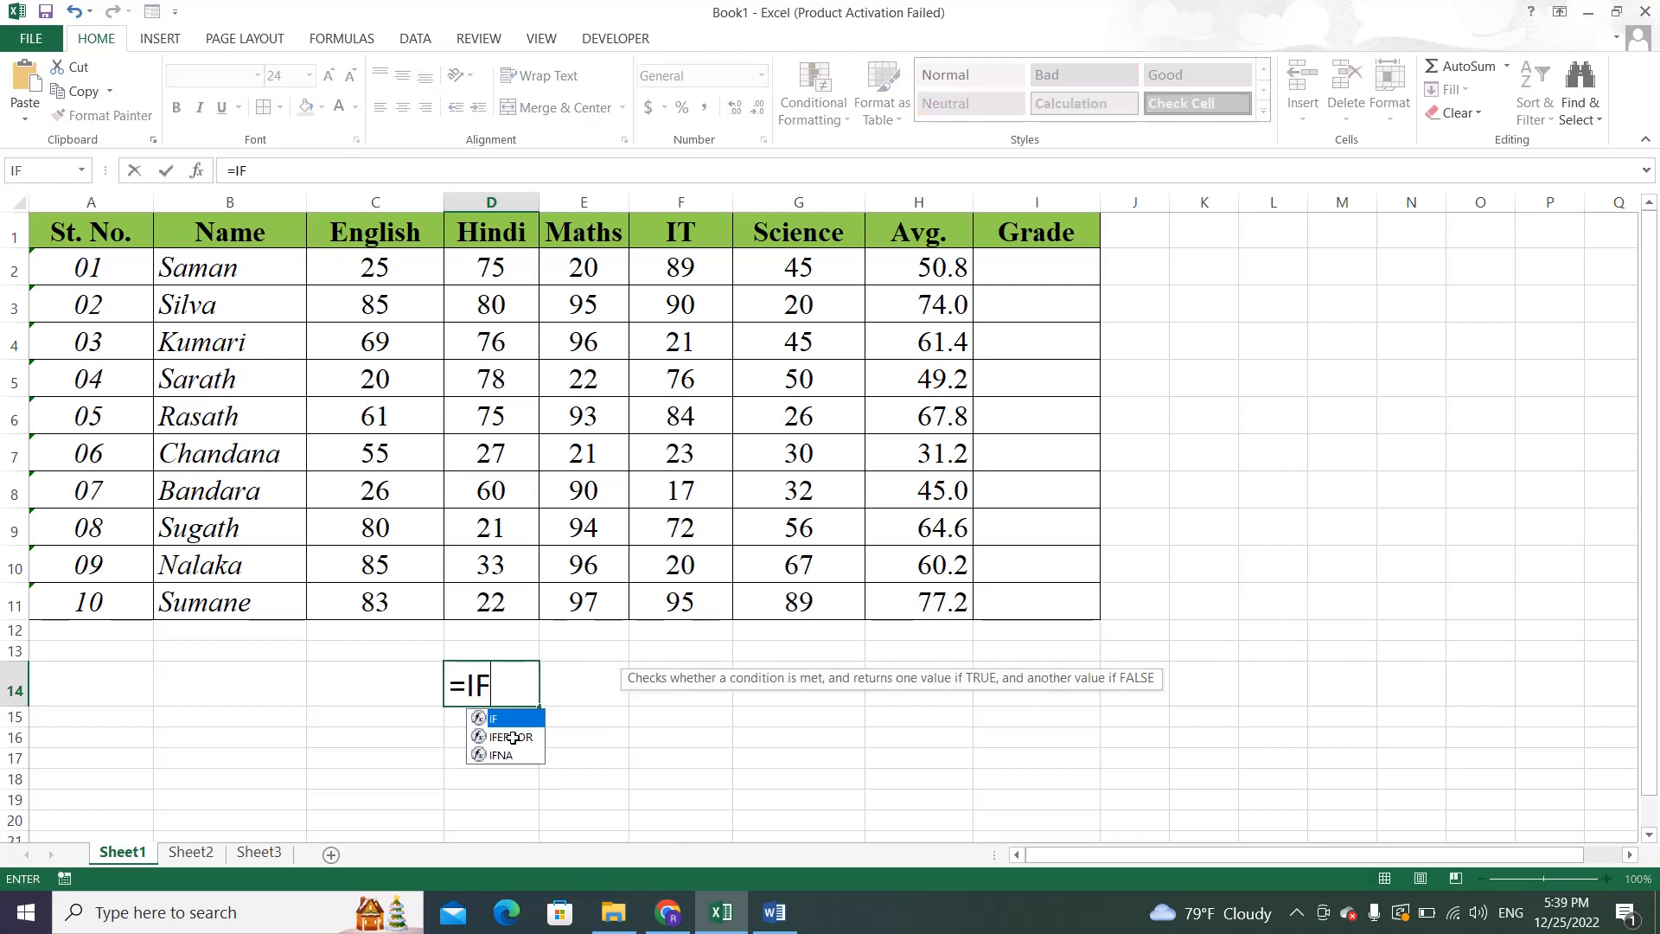
{"action": "type", "text": "("}
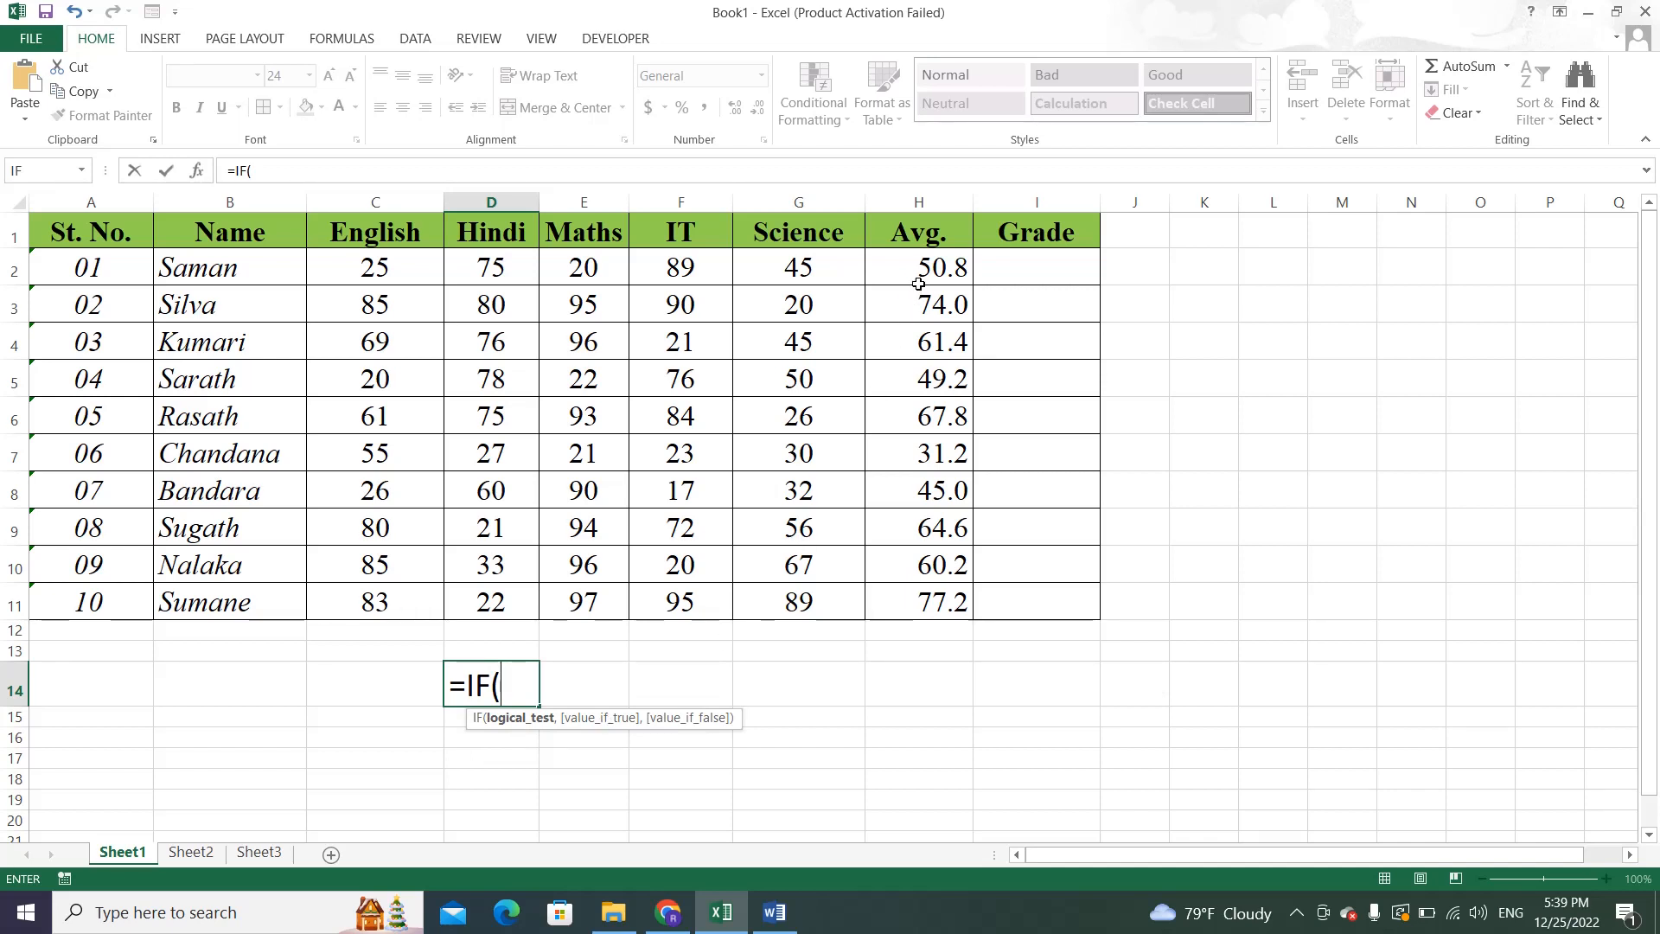
{"action": "type", "text": "H"}
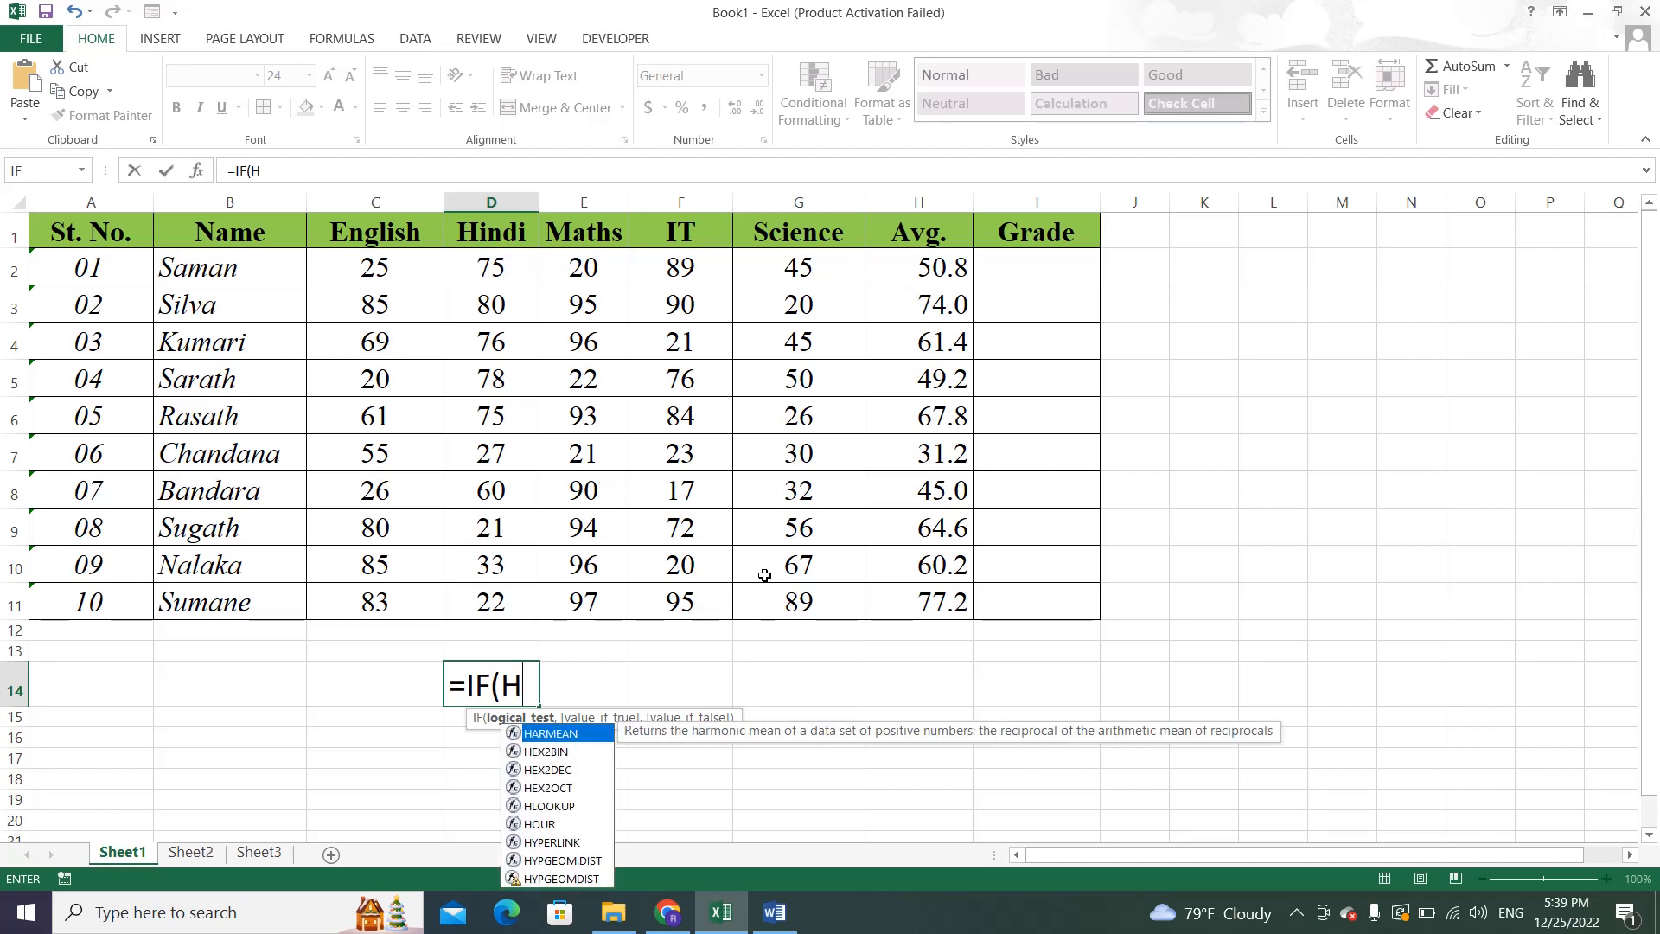
{"action": "type", "text": "2>="}
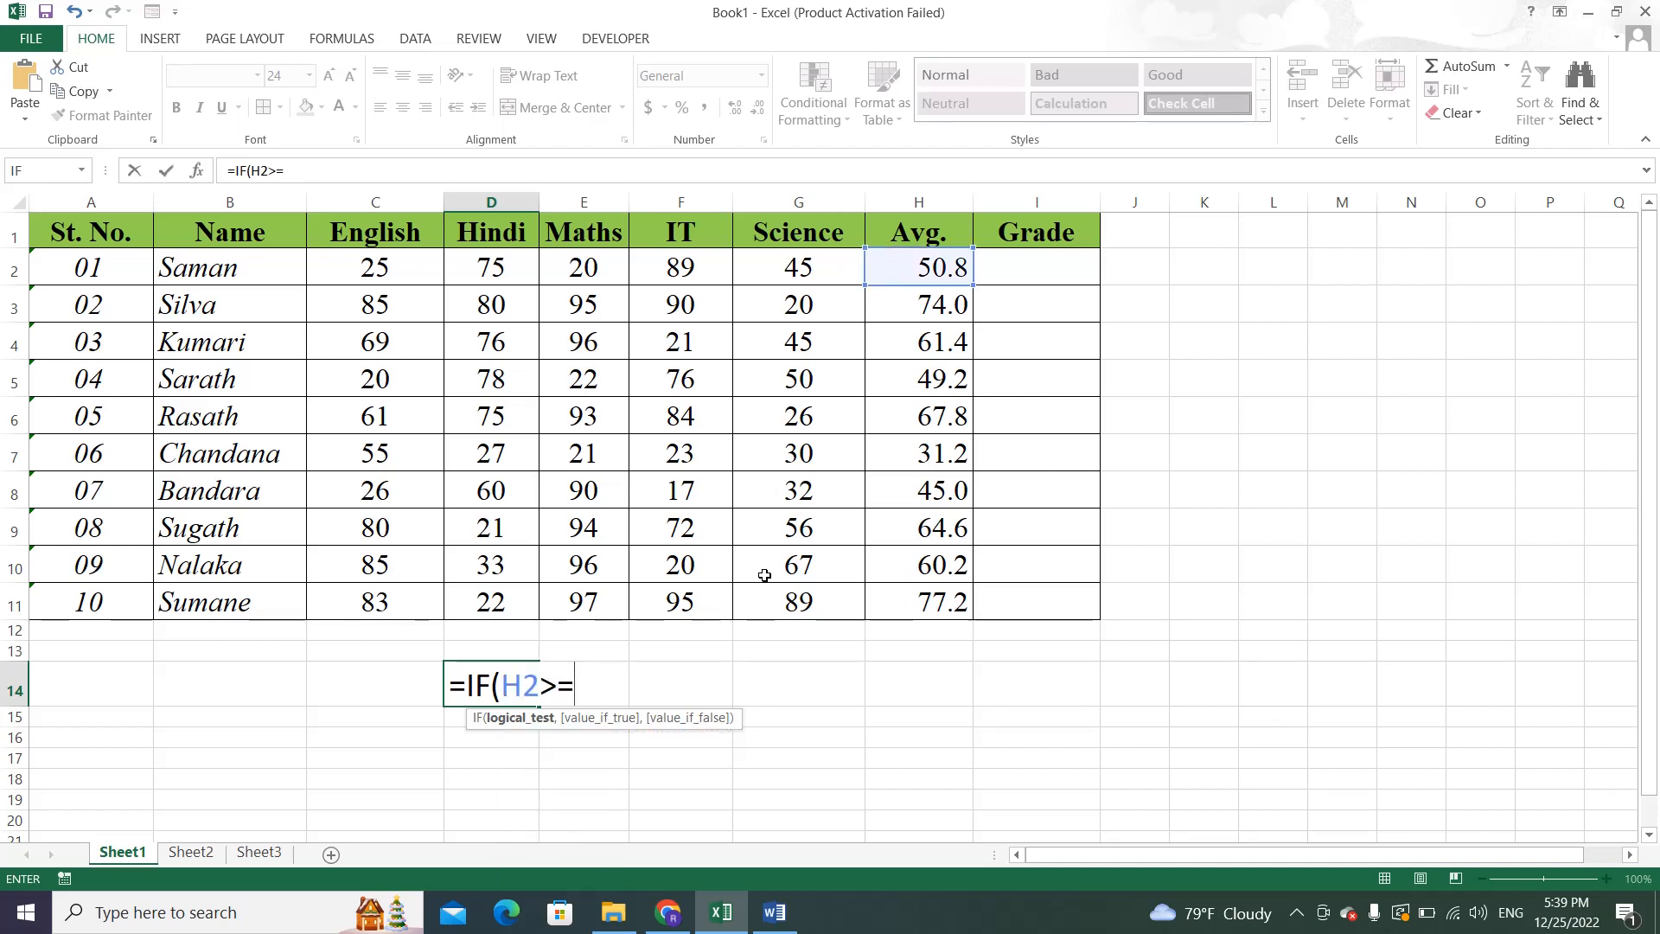
{"action": "type", "text": "75,"}
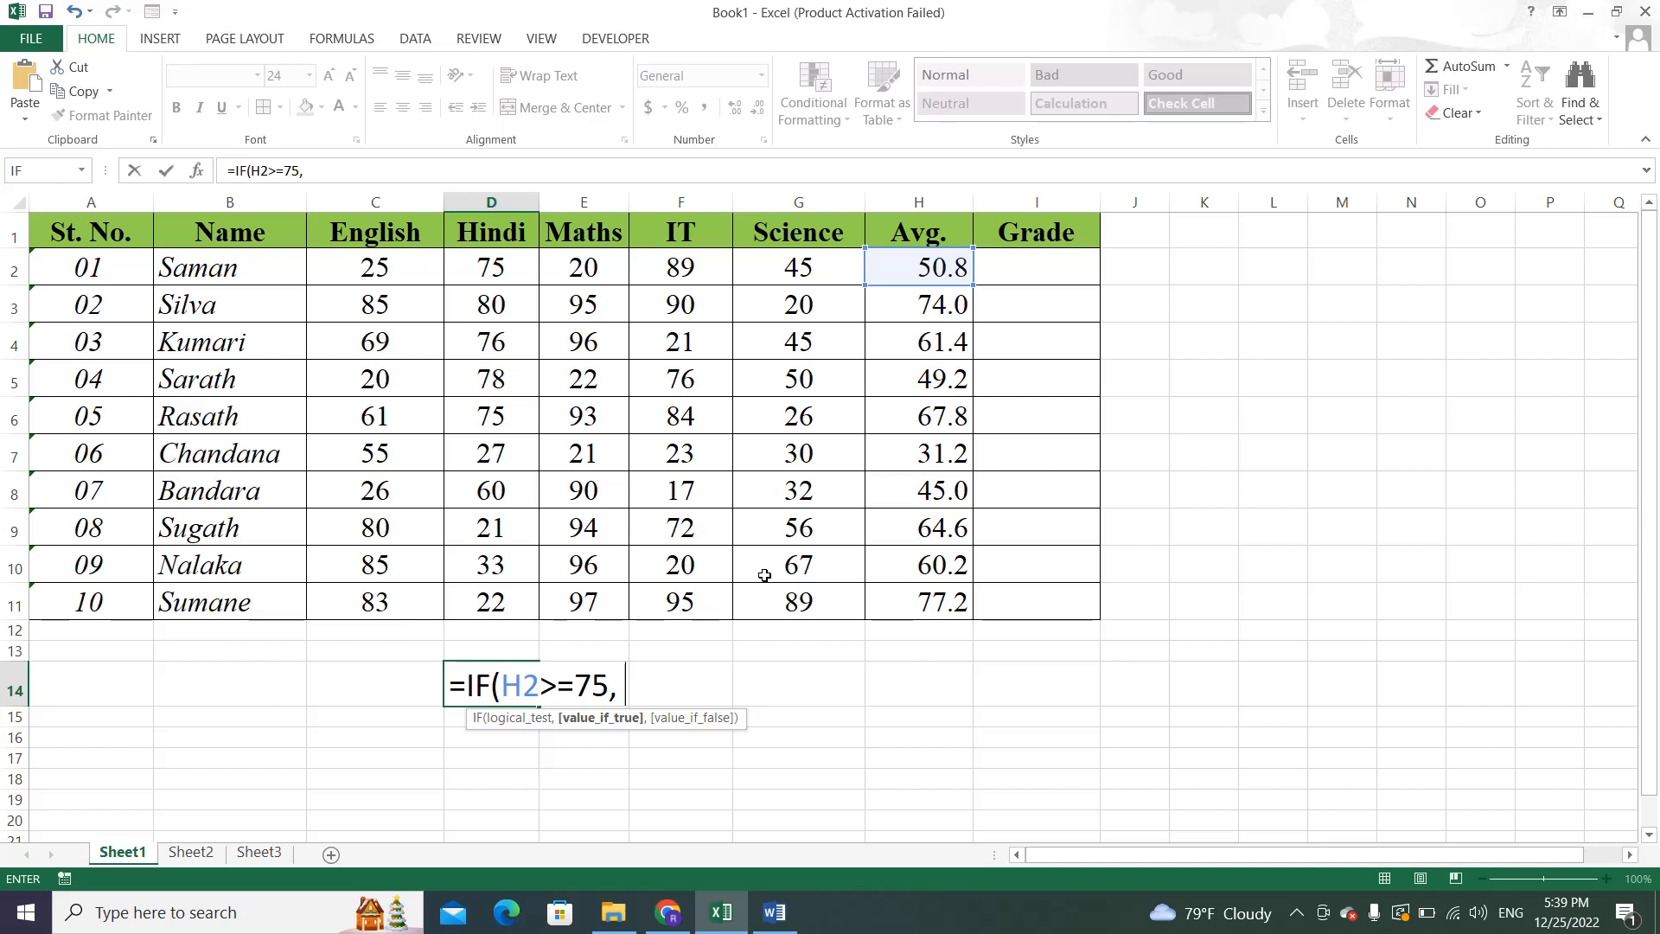
{"action": "type", "text": "  ,"}
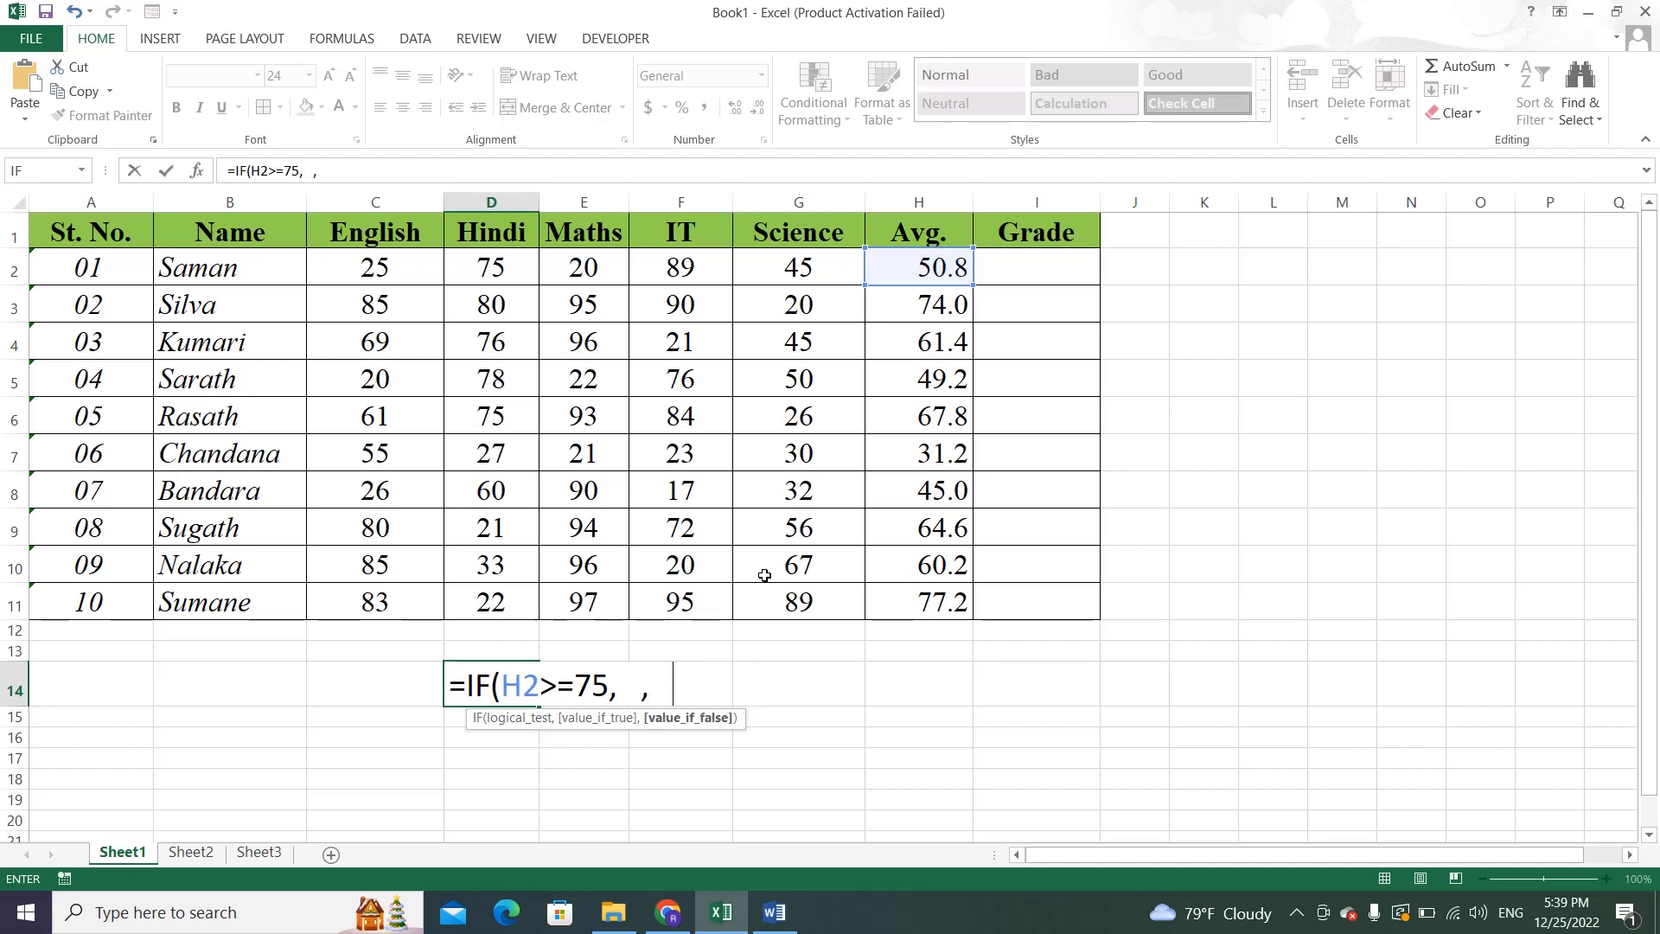
{"action": "type", "text": "     )"}
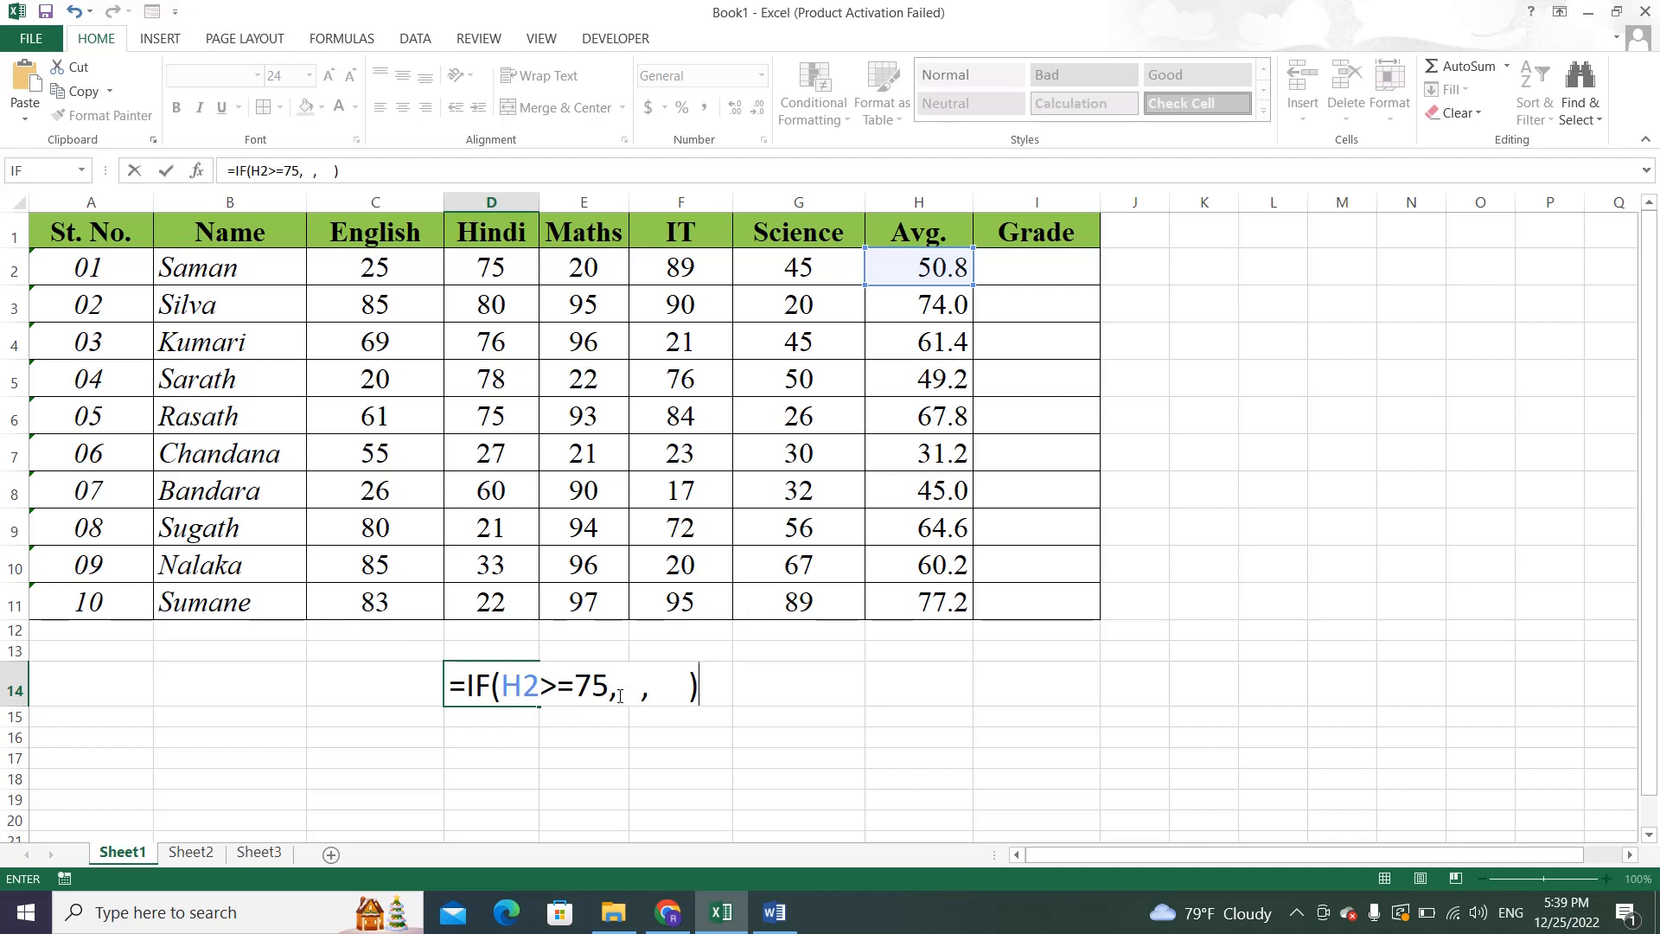
{"action": "left_click_drag", "start_coordinate": [619, 691], "coordinate": [641, 696]}
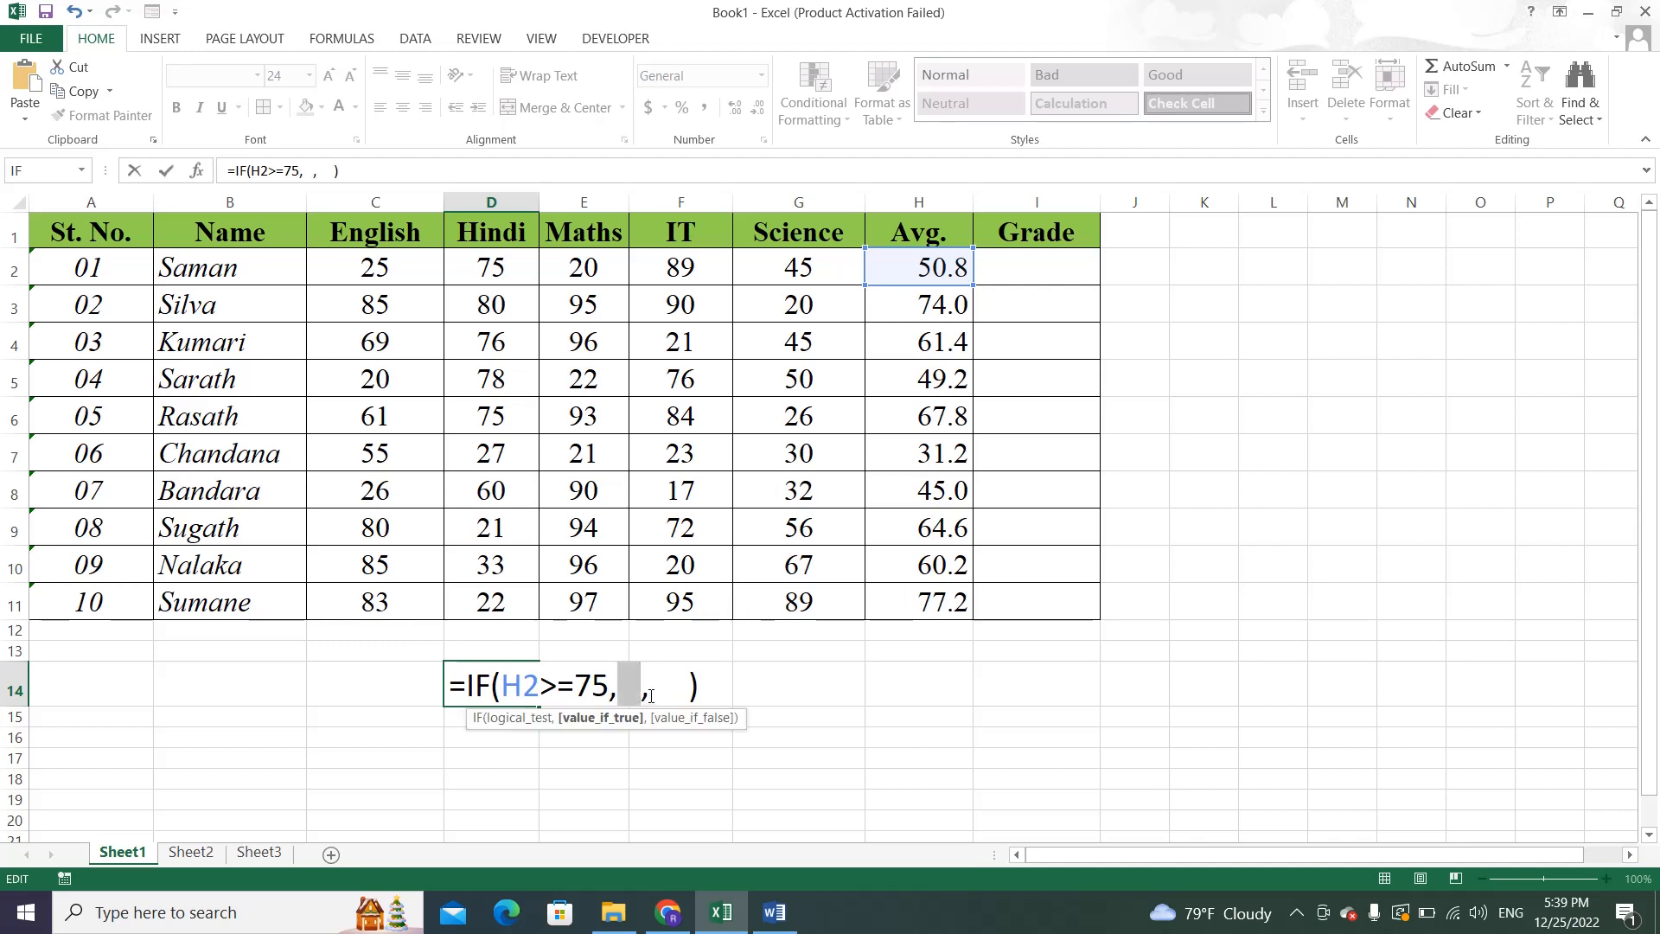
{"action": "left_click_drag", "start_coordinate": [649, 697], "coordinate": [689, 694]}
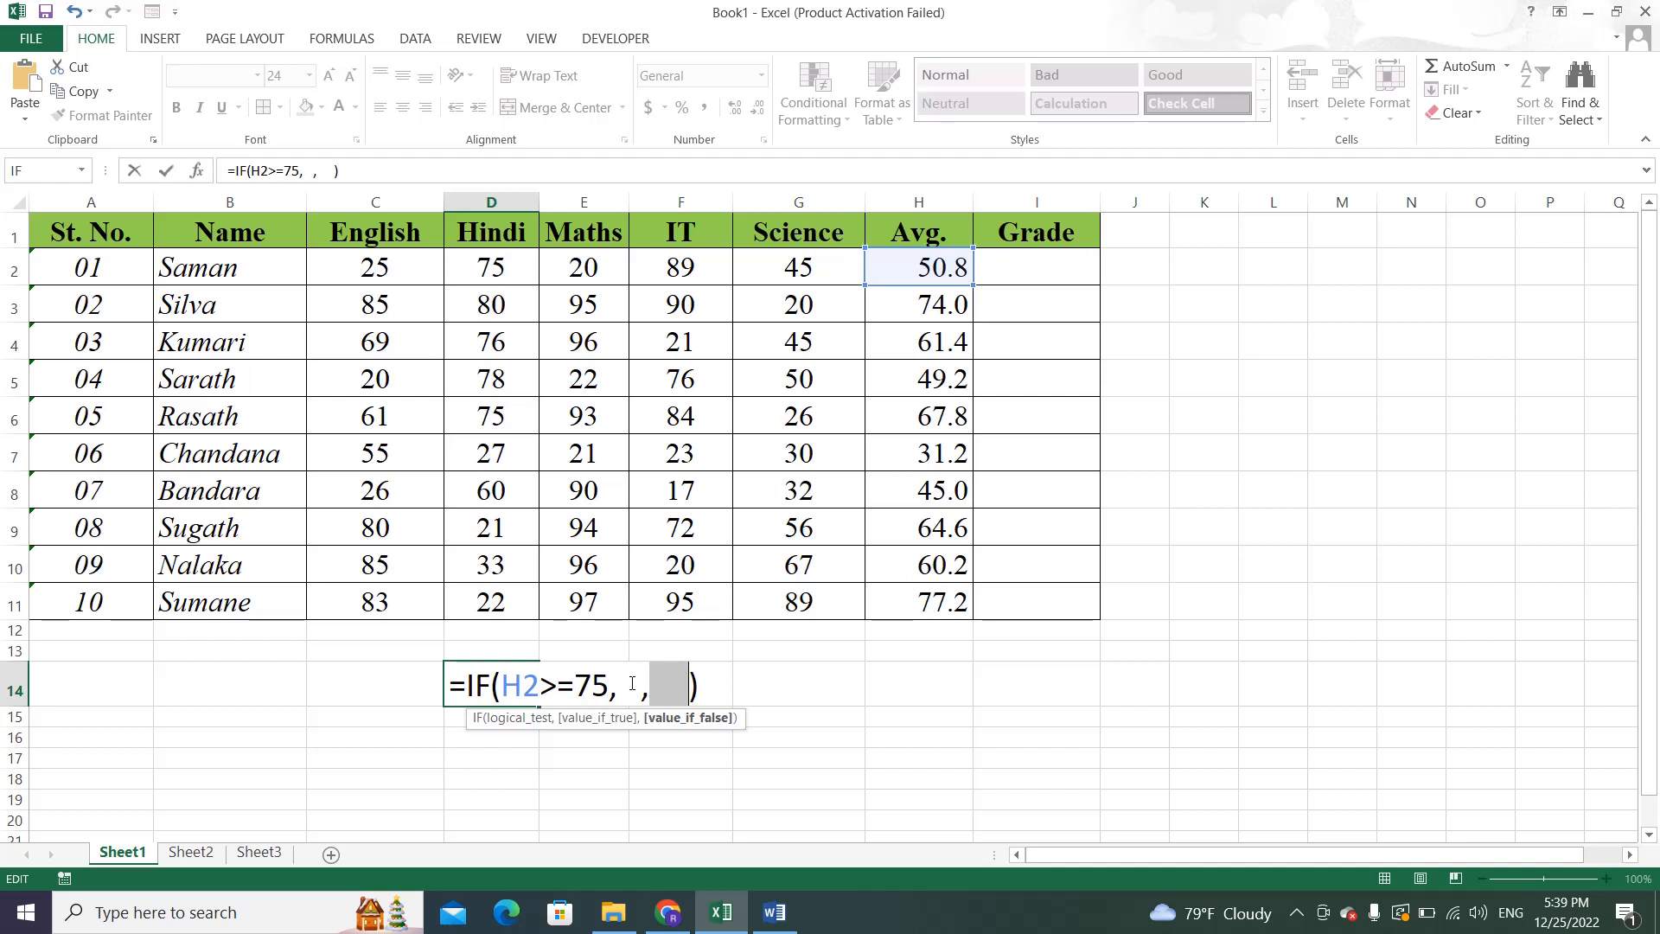
{"action": "left_click_drag", "start_coordinate": [620, 685], "coordinate": [674, 684]}
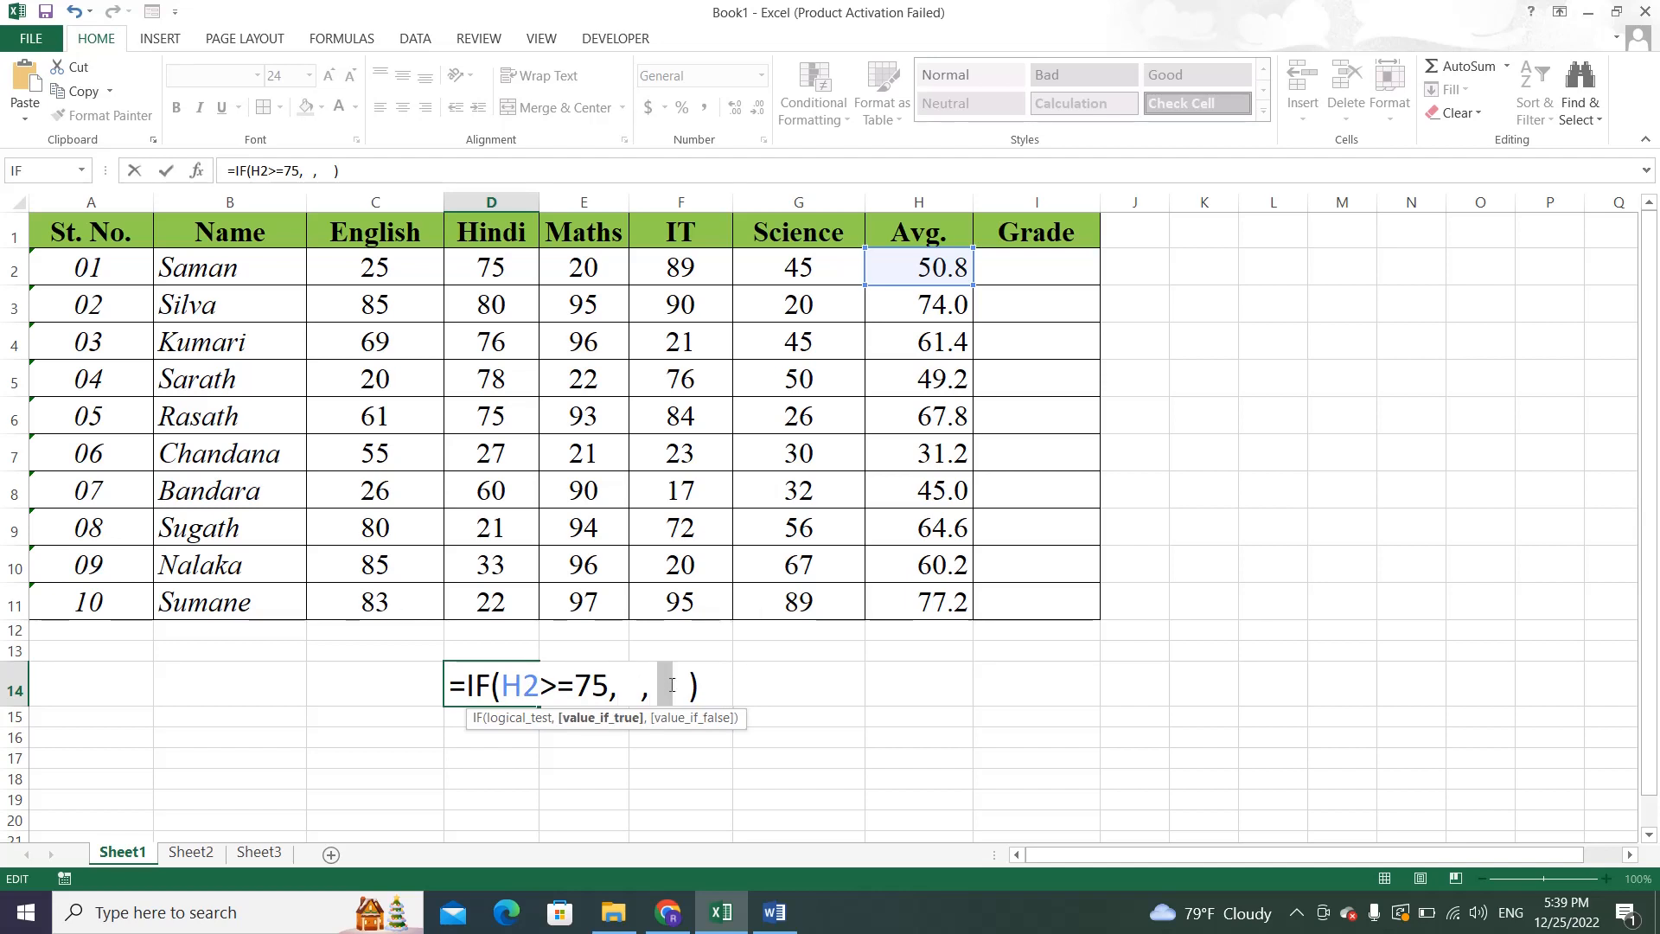
{"action": "key", "text": "Escape"}
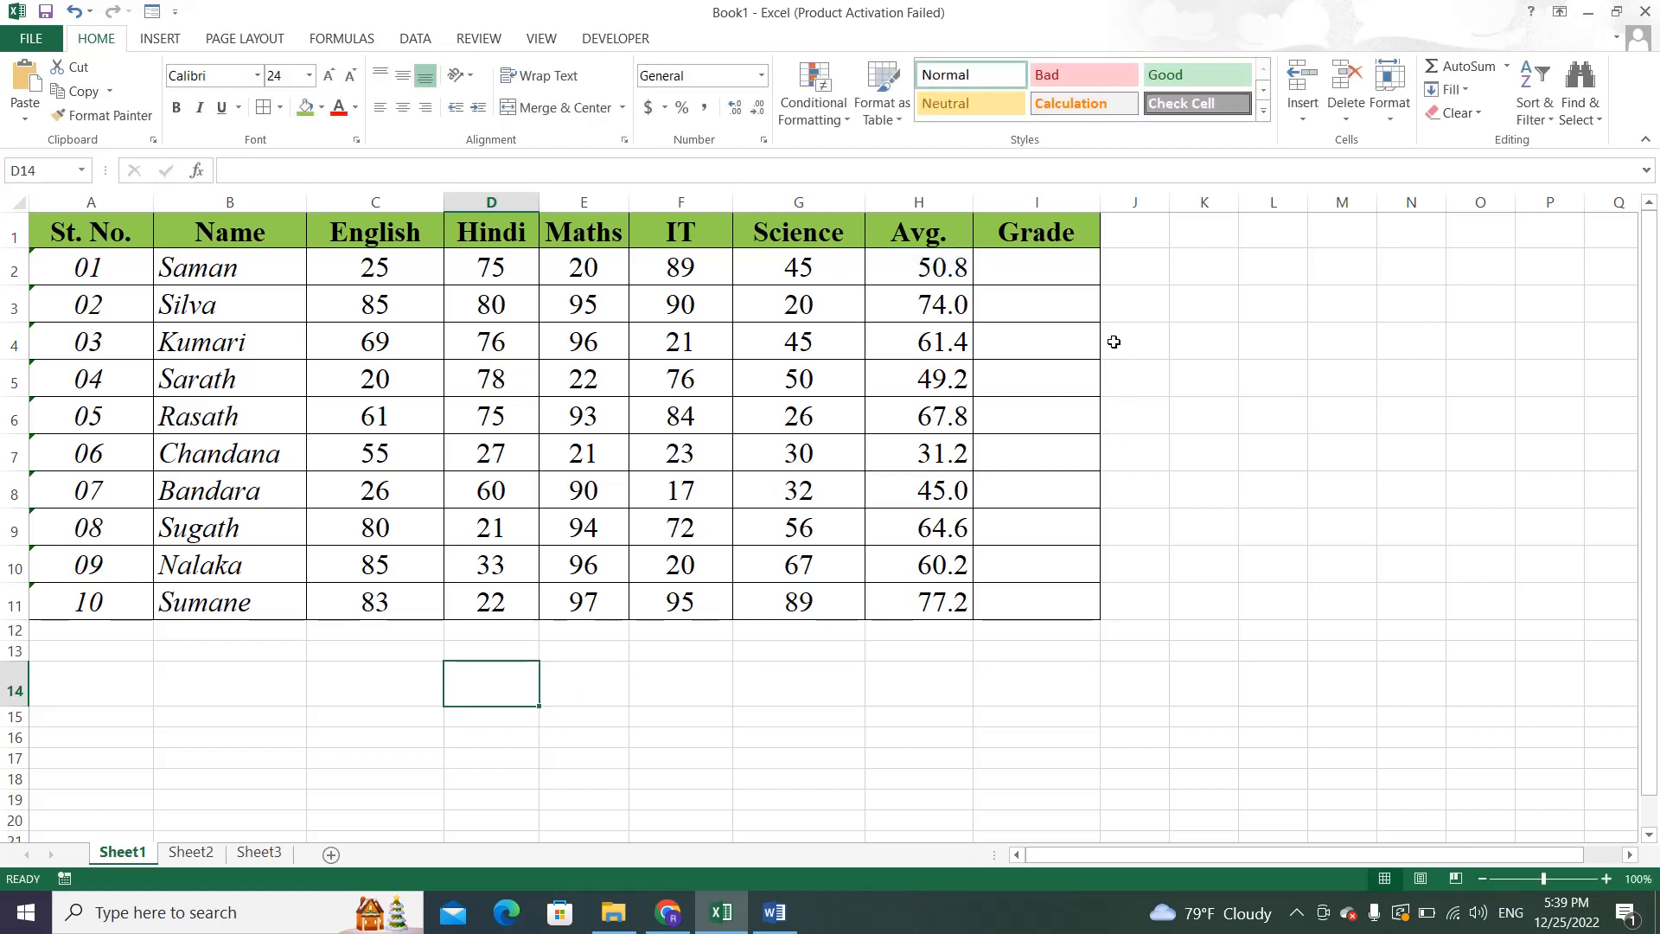
Begin the grade formula in cell I2 with =IF(H2>=75,"A", leaving it open for the value if false.
{"action": "left_click", "coordinate": [1065, 275]}
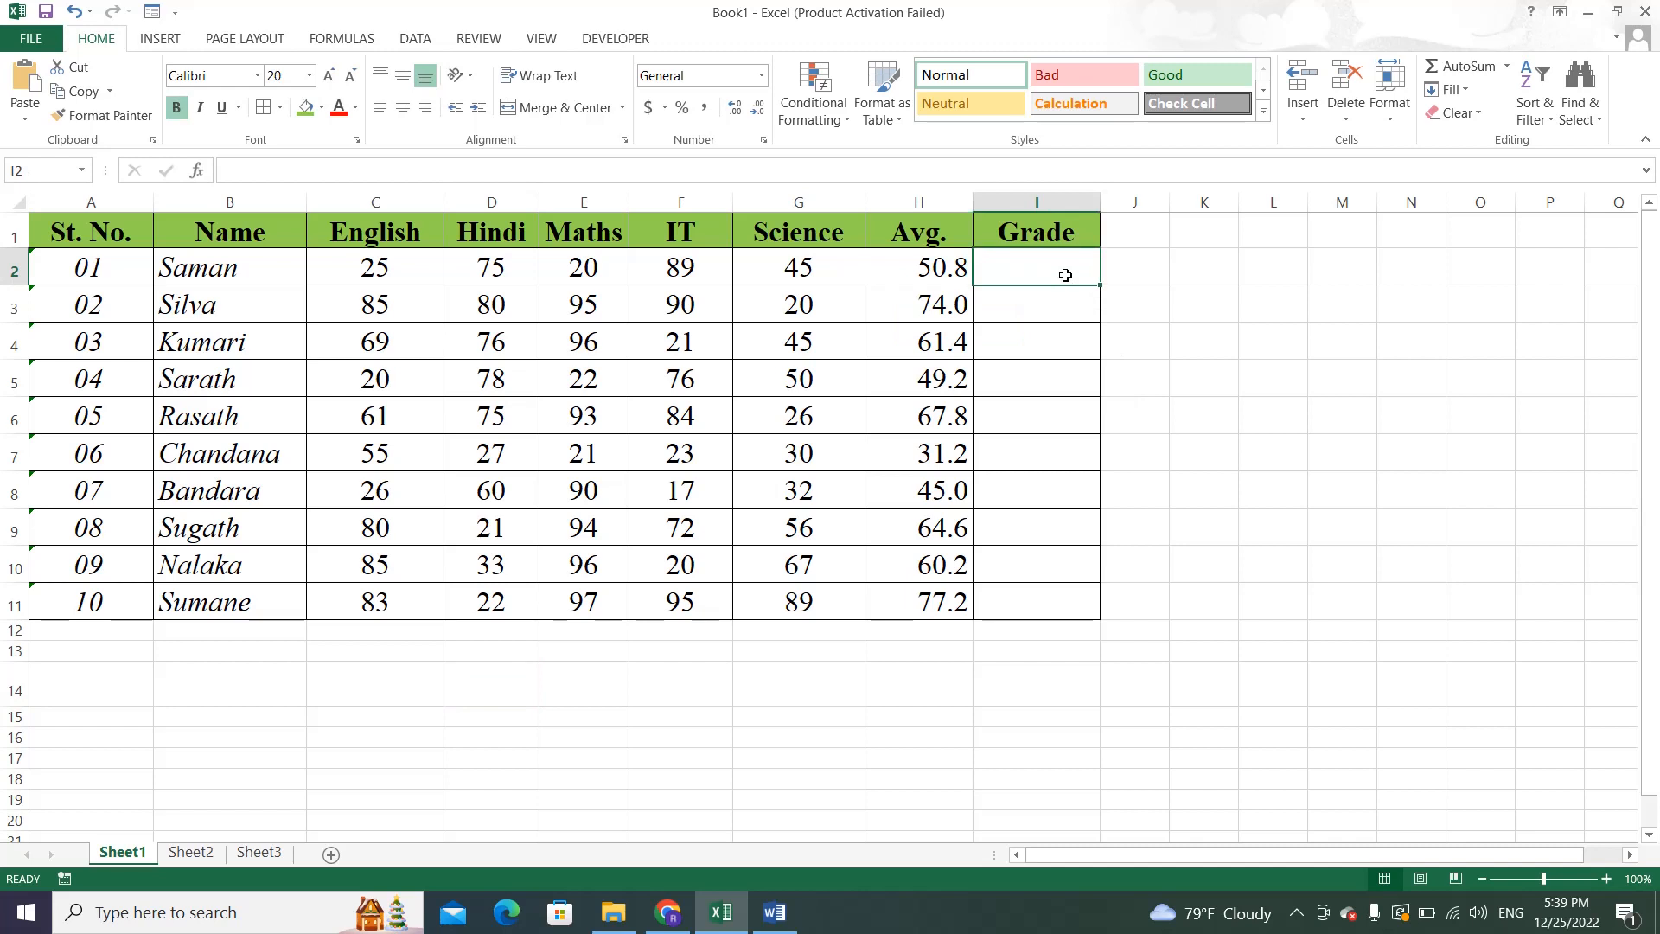
{"action": "type", "text": "=IF"}
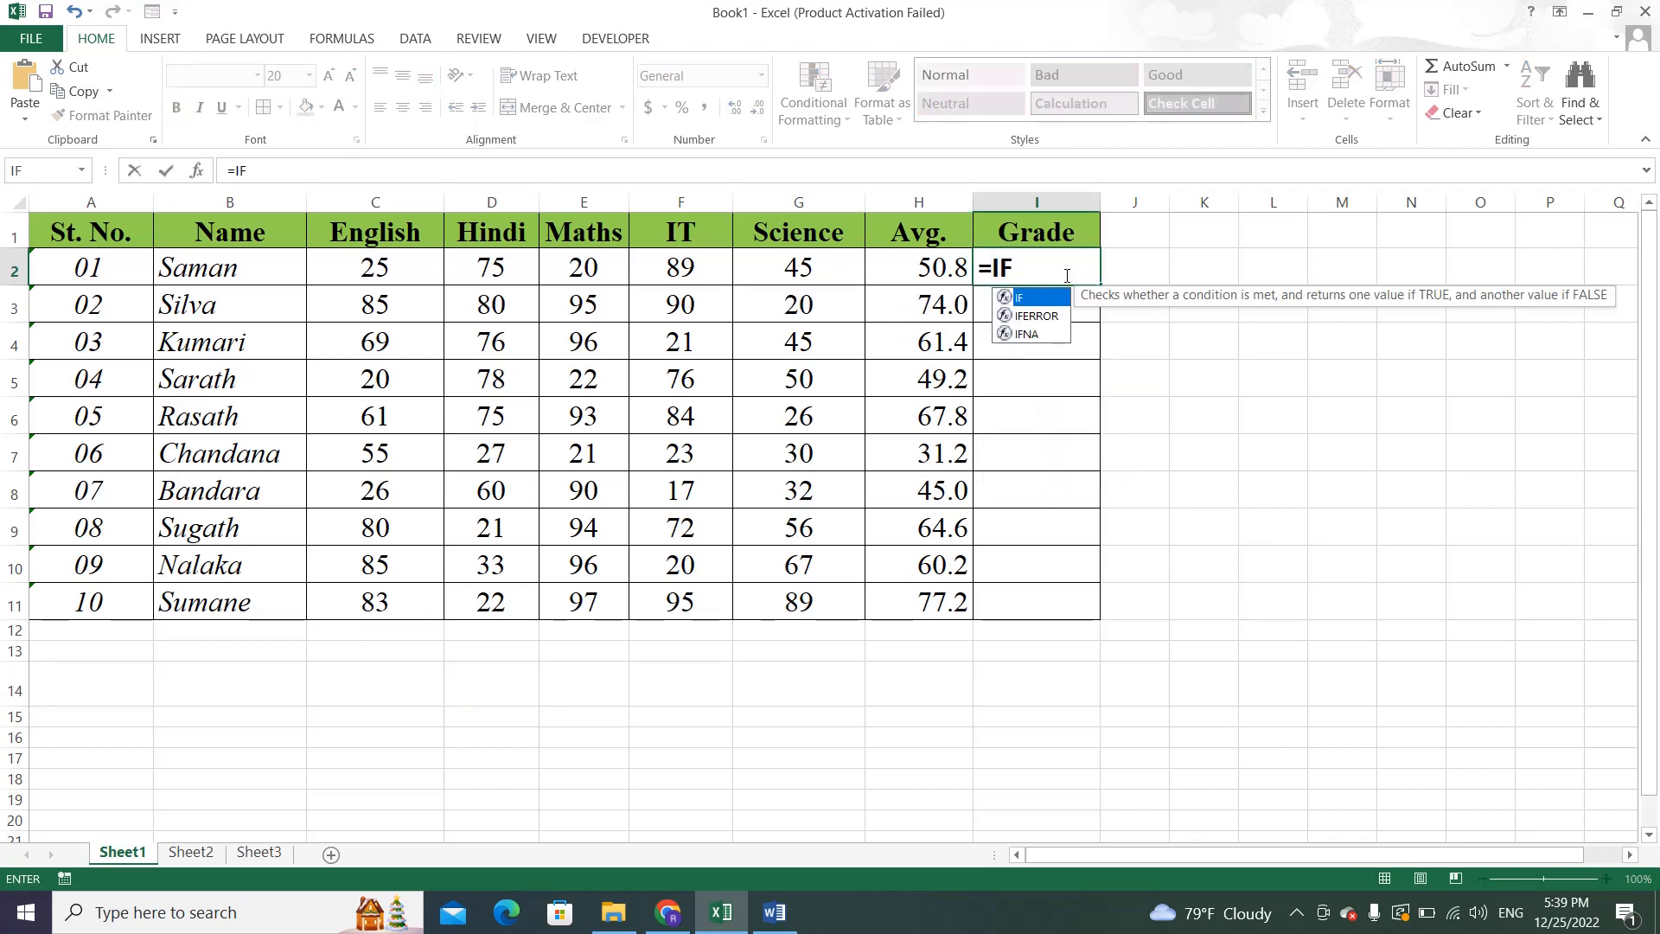
{"action": "type", "text": "("}
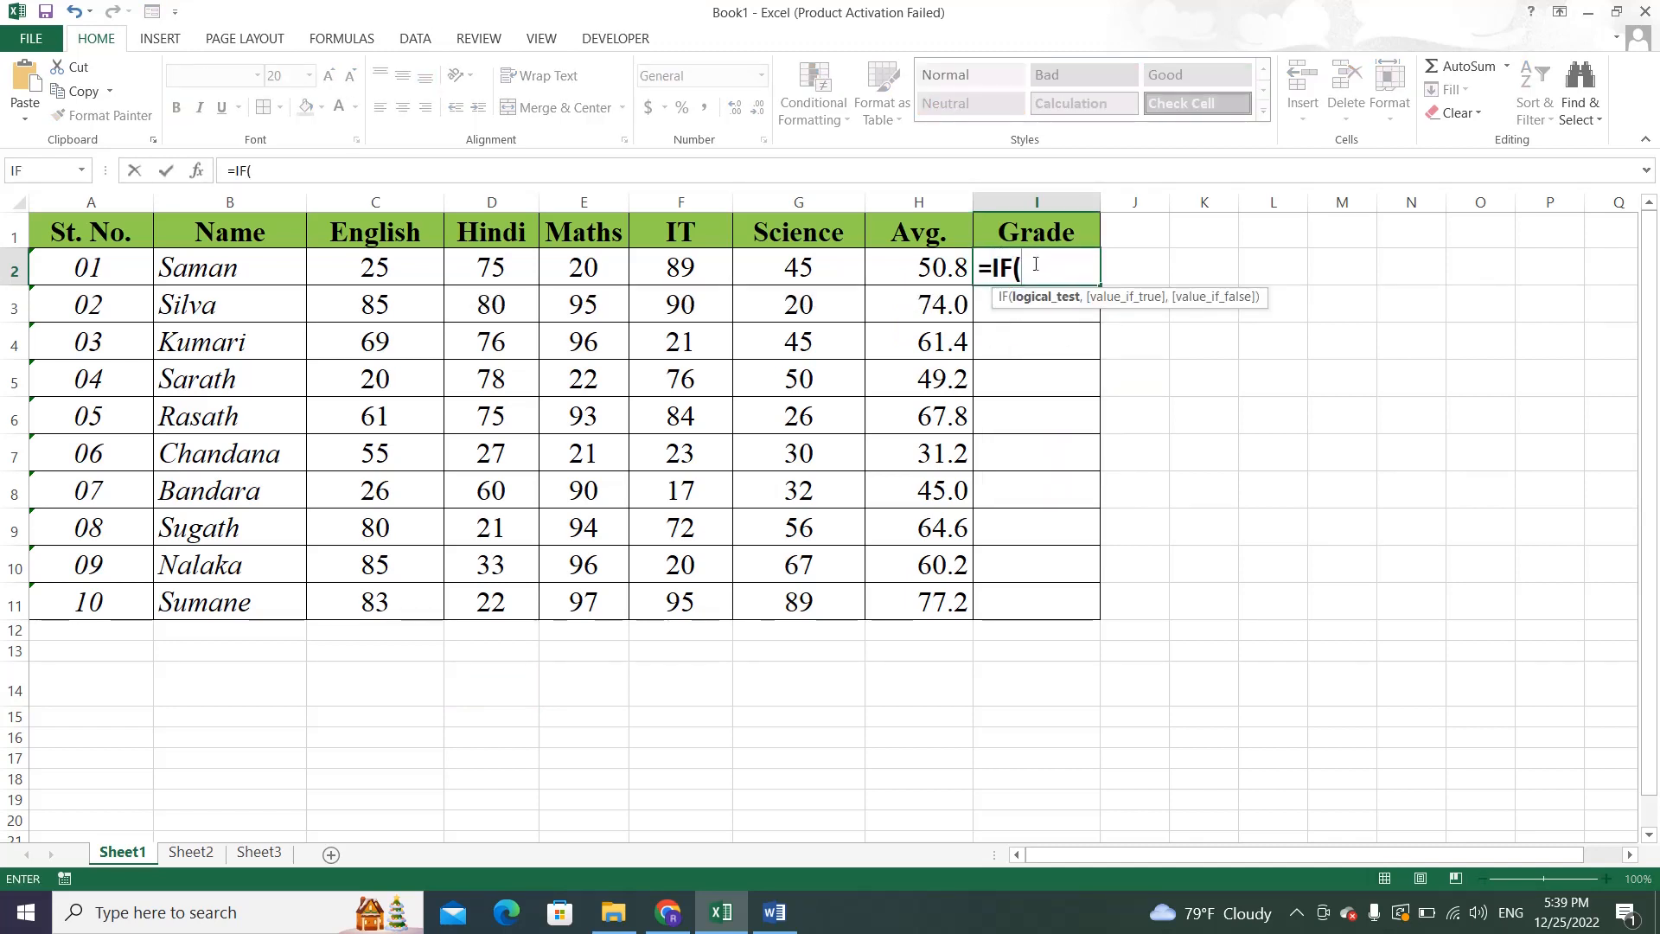
{"action": "left_click", "coordinate": [945, 263]}
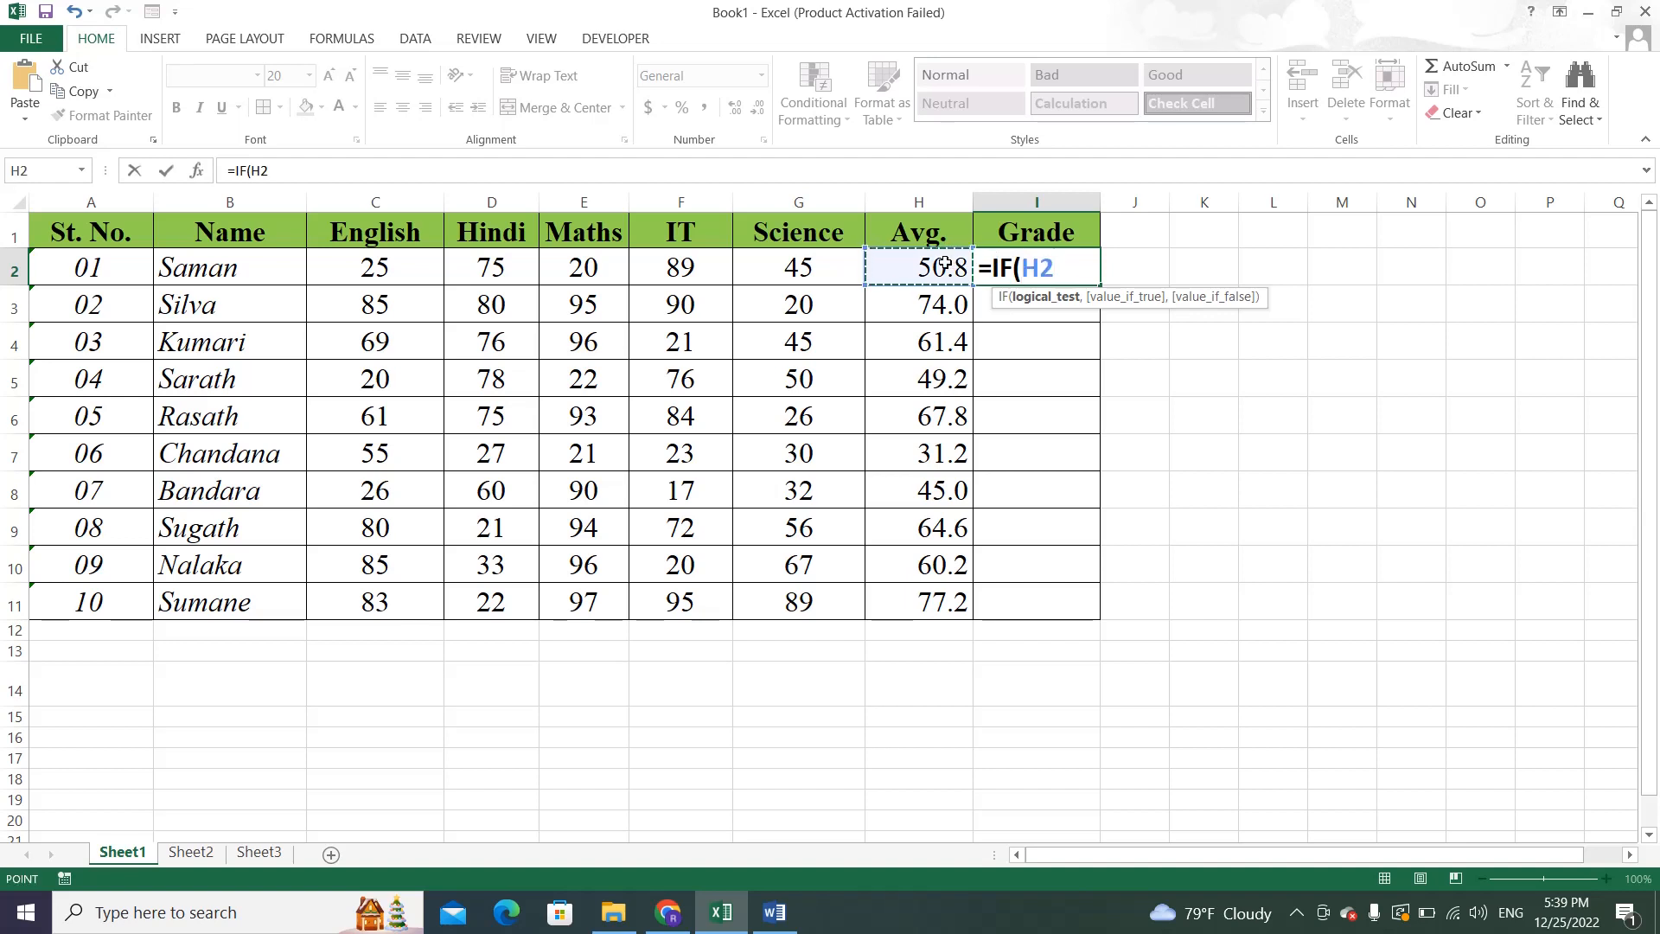
{"action": "type", "text": ">=75"}
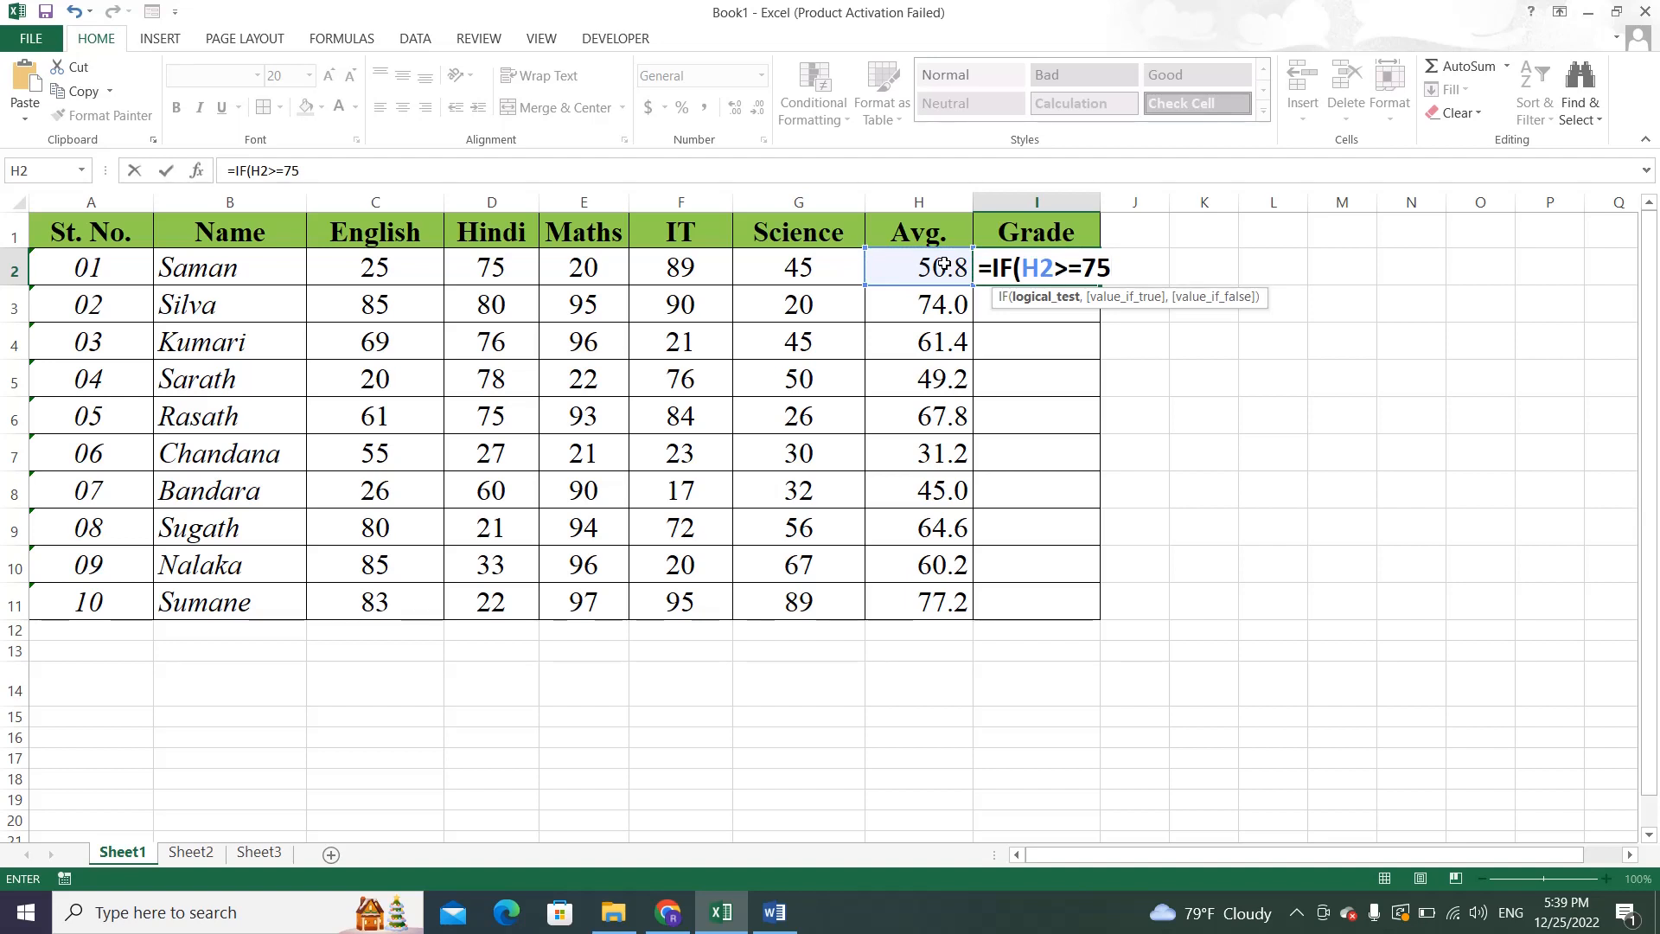
{"action": "type", "text": ","}
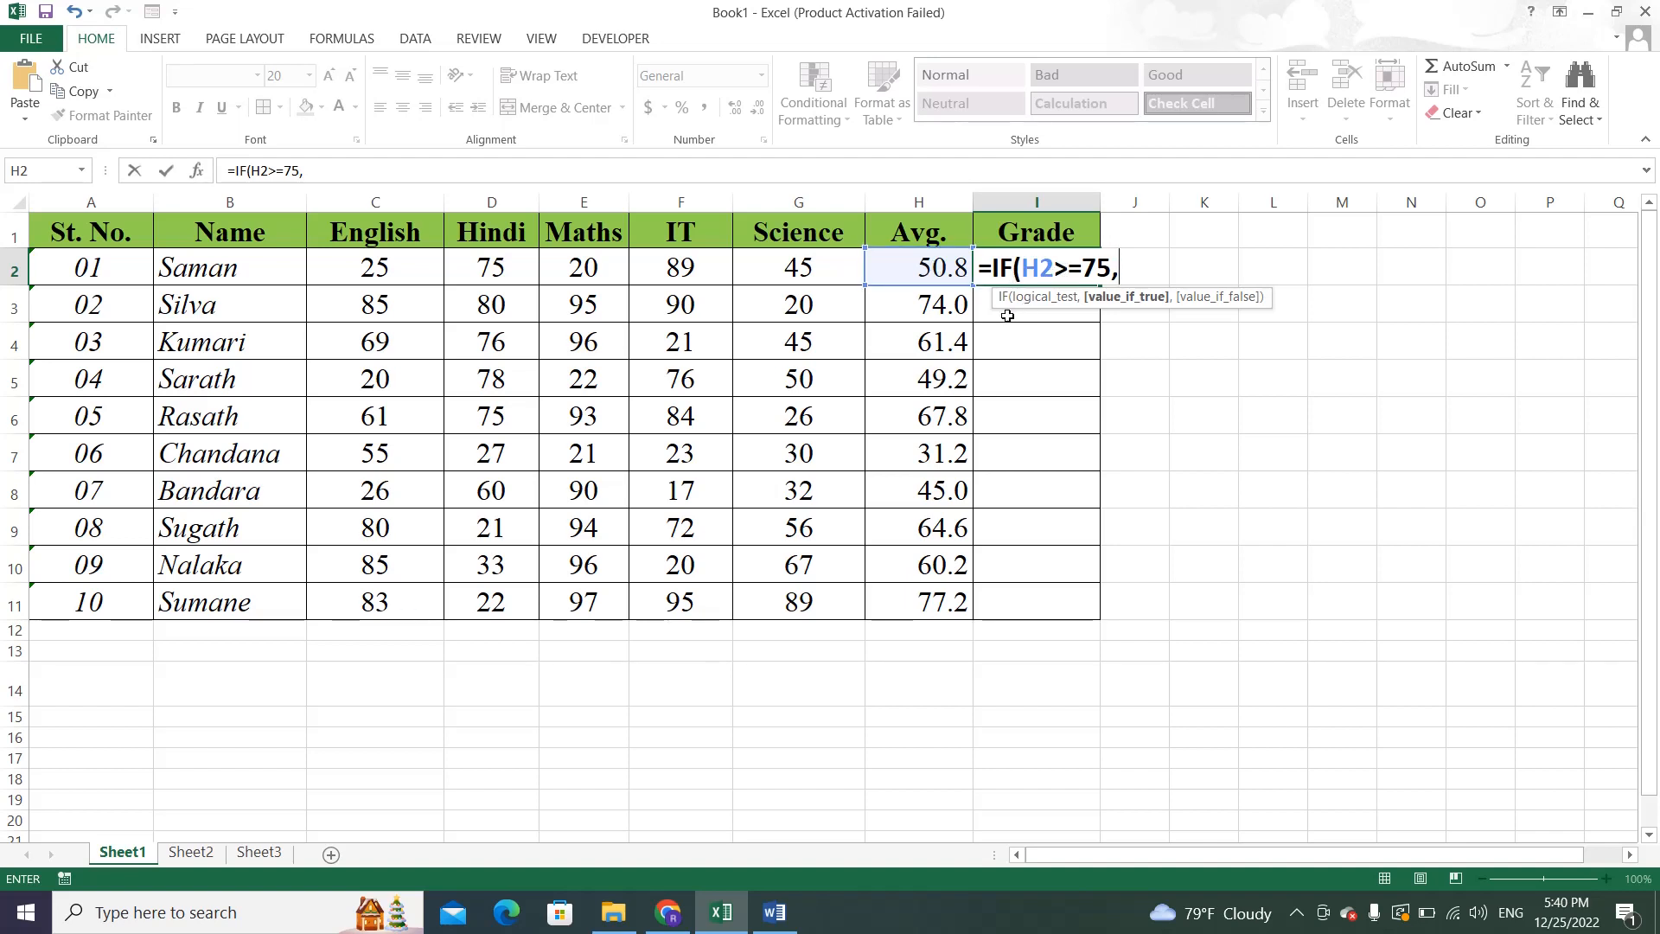
{"action": "type", "text": "\"A\""}
{"action": "key", "text": "ctrl+super+o"}
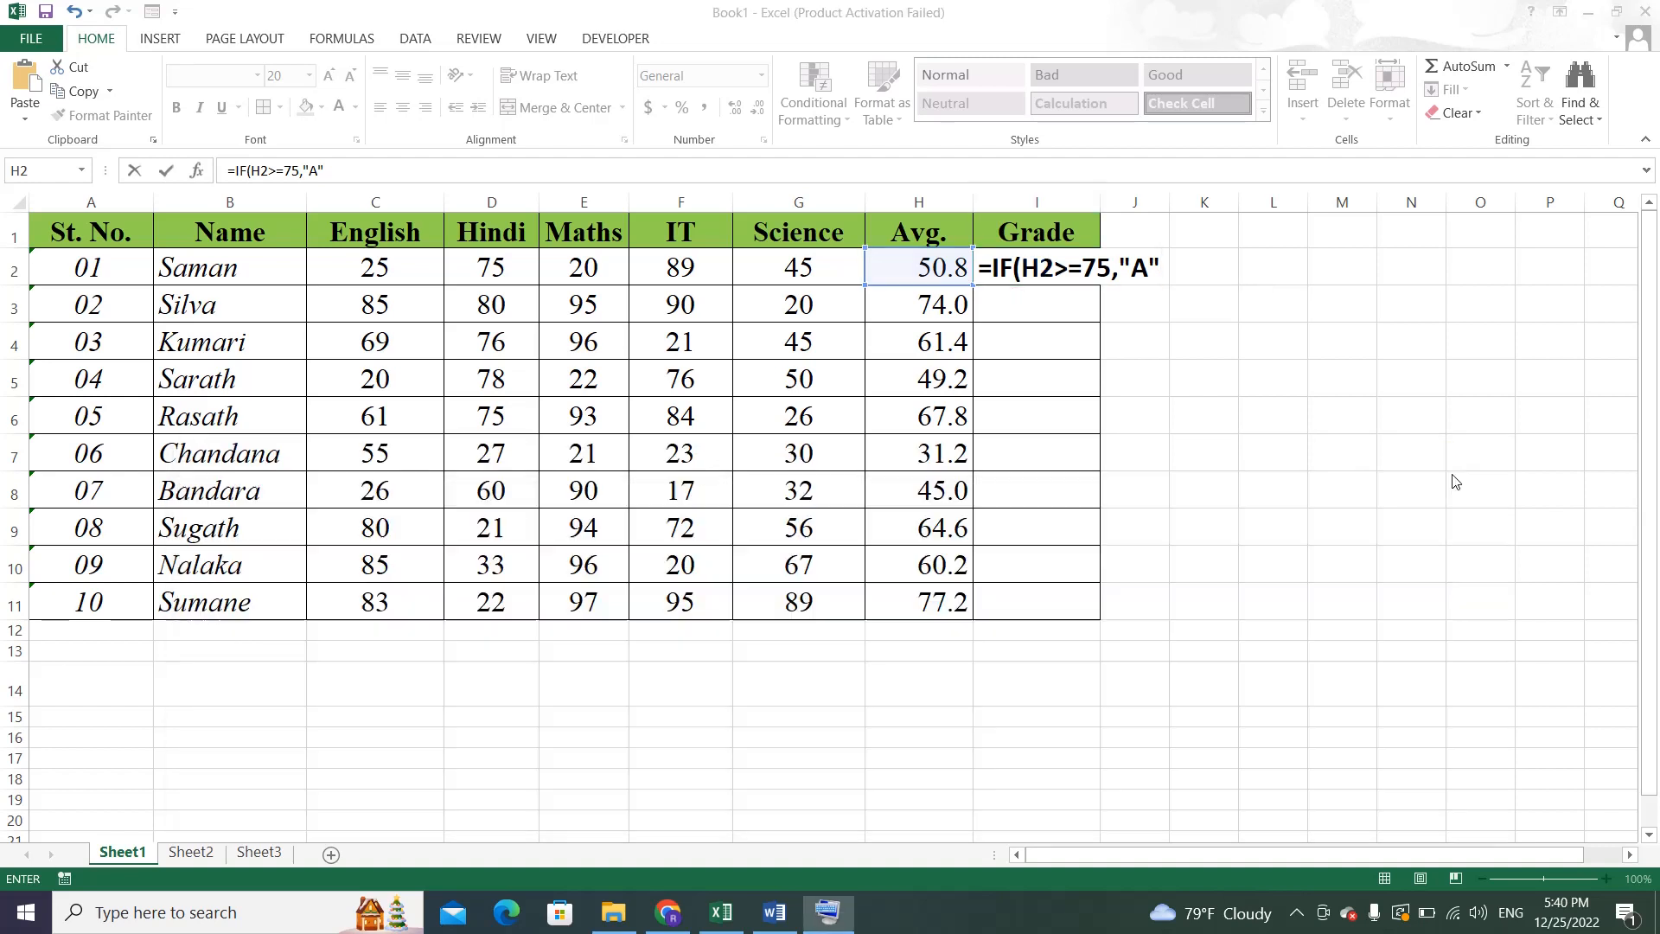
{"action": "left_click", "coordinate": [1464, 459]}
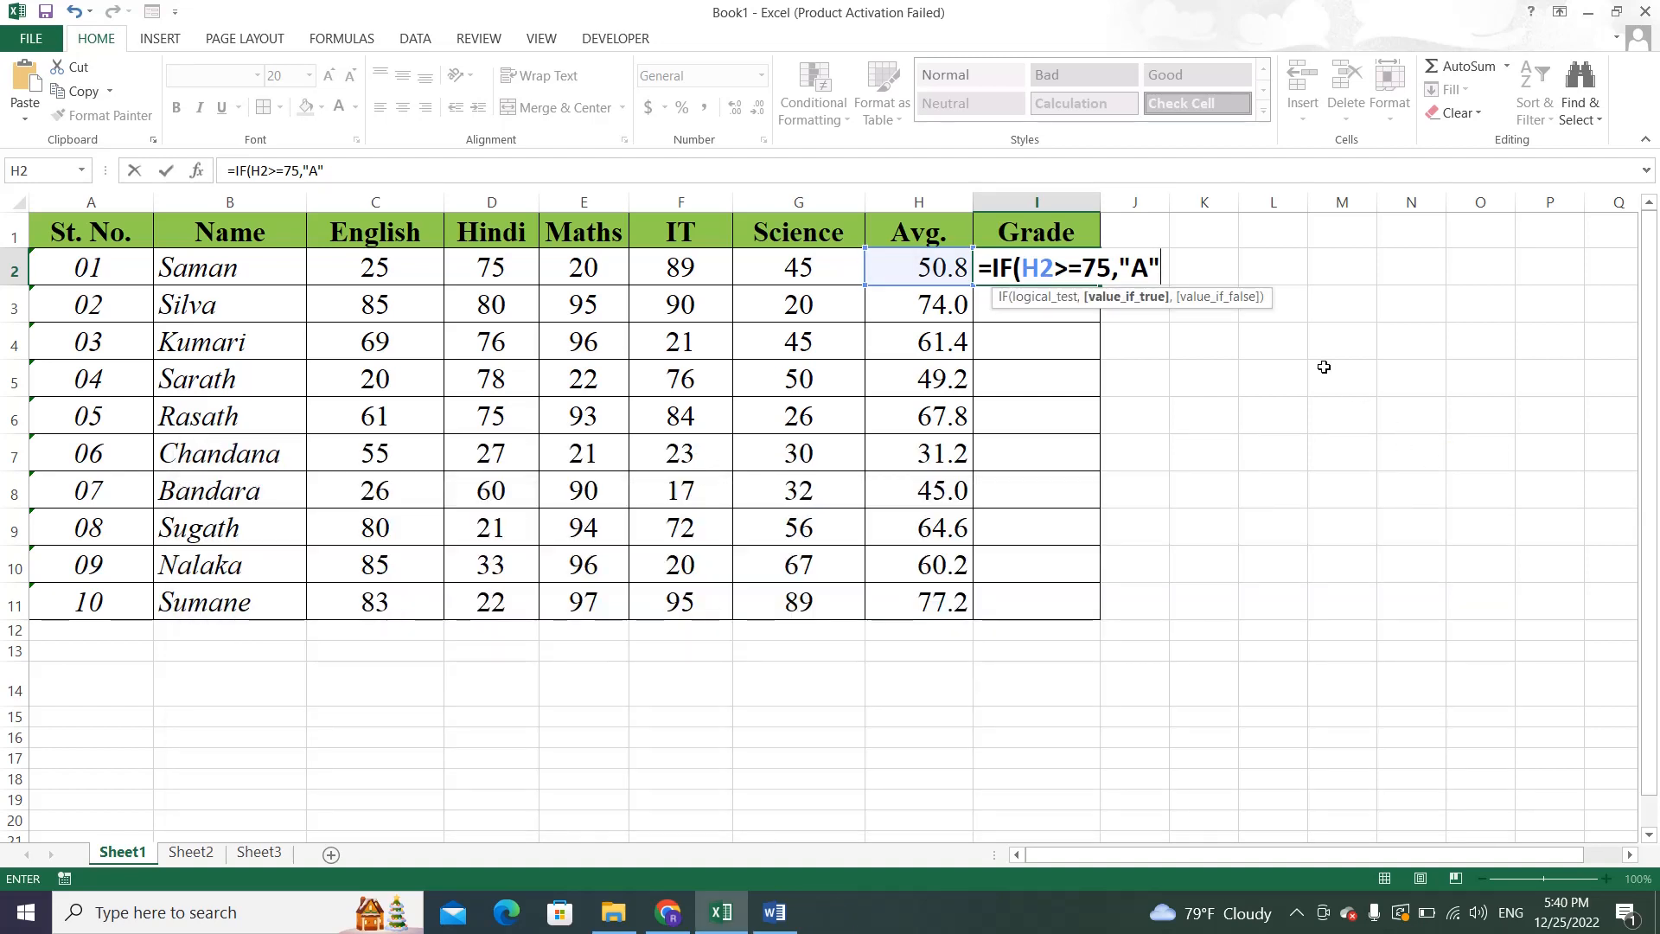
{"action": "type", "text": ","}
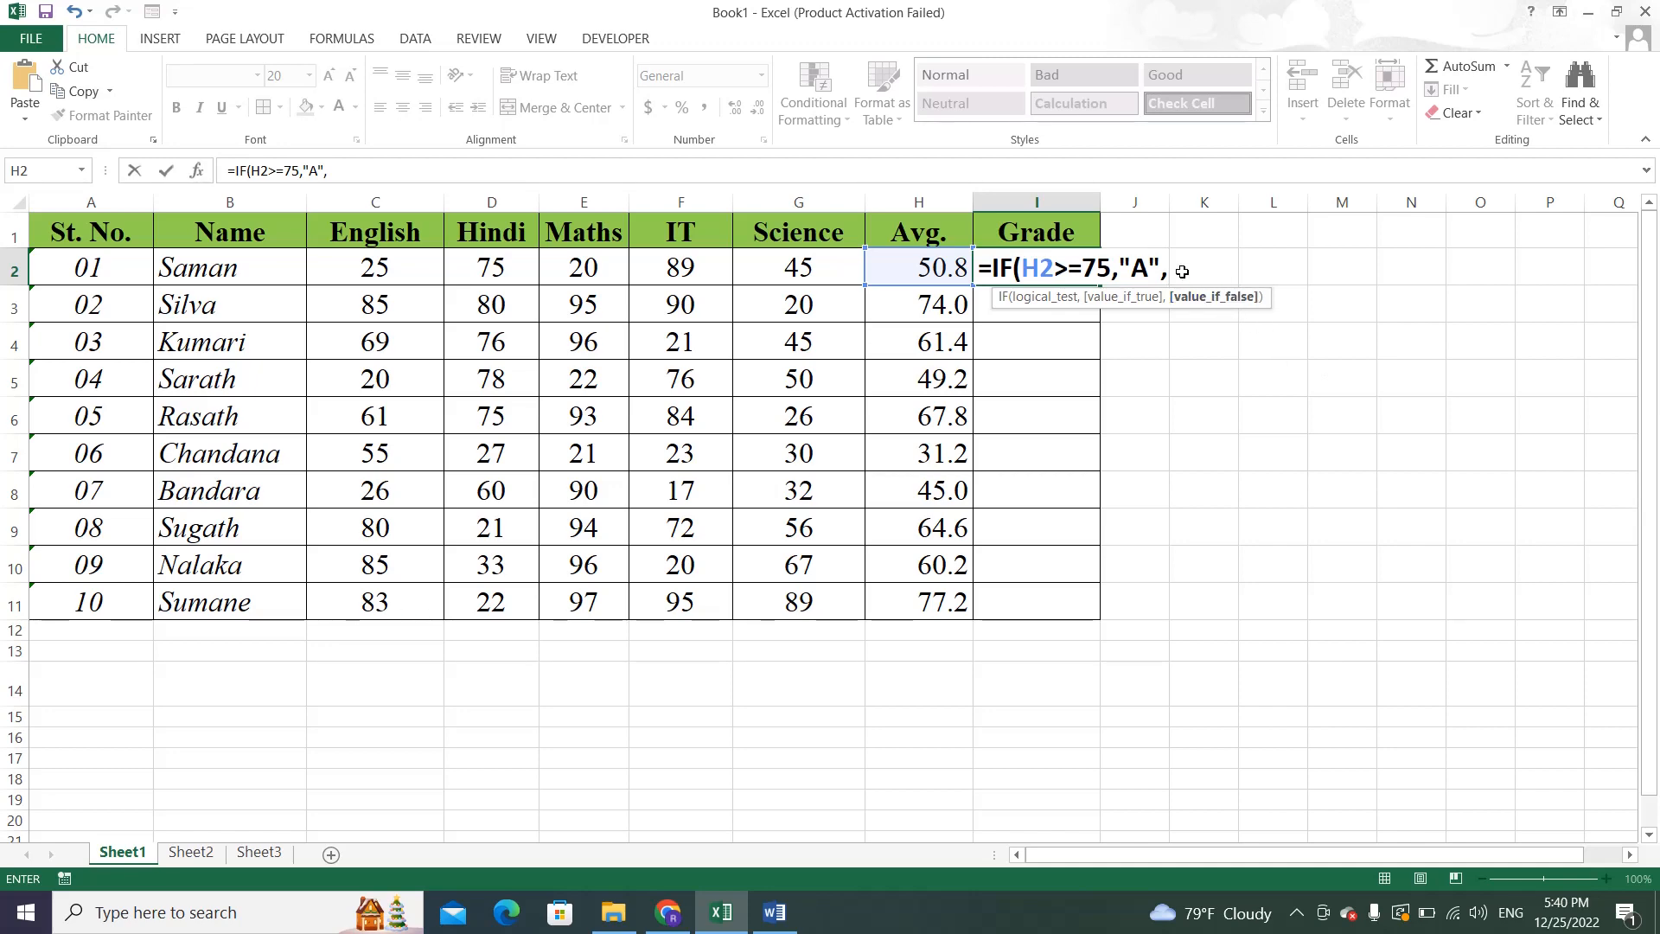
Check the B criterion in the Chrome PDF, return to Excel and extend the I2 formula with the nested condition IF(H2>=65,"B",.
{"action": "left_click", "coordinate": [668, 912]}
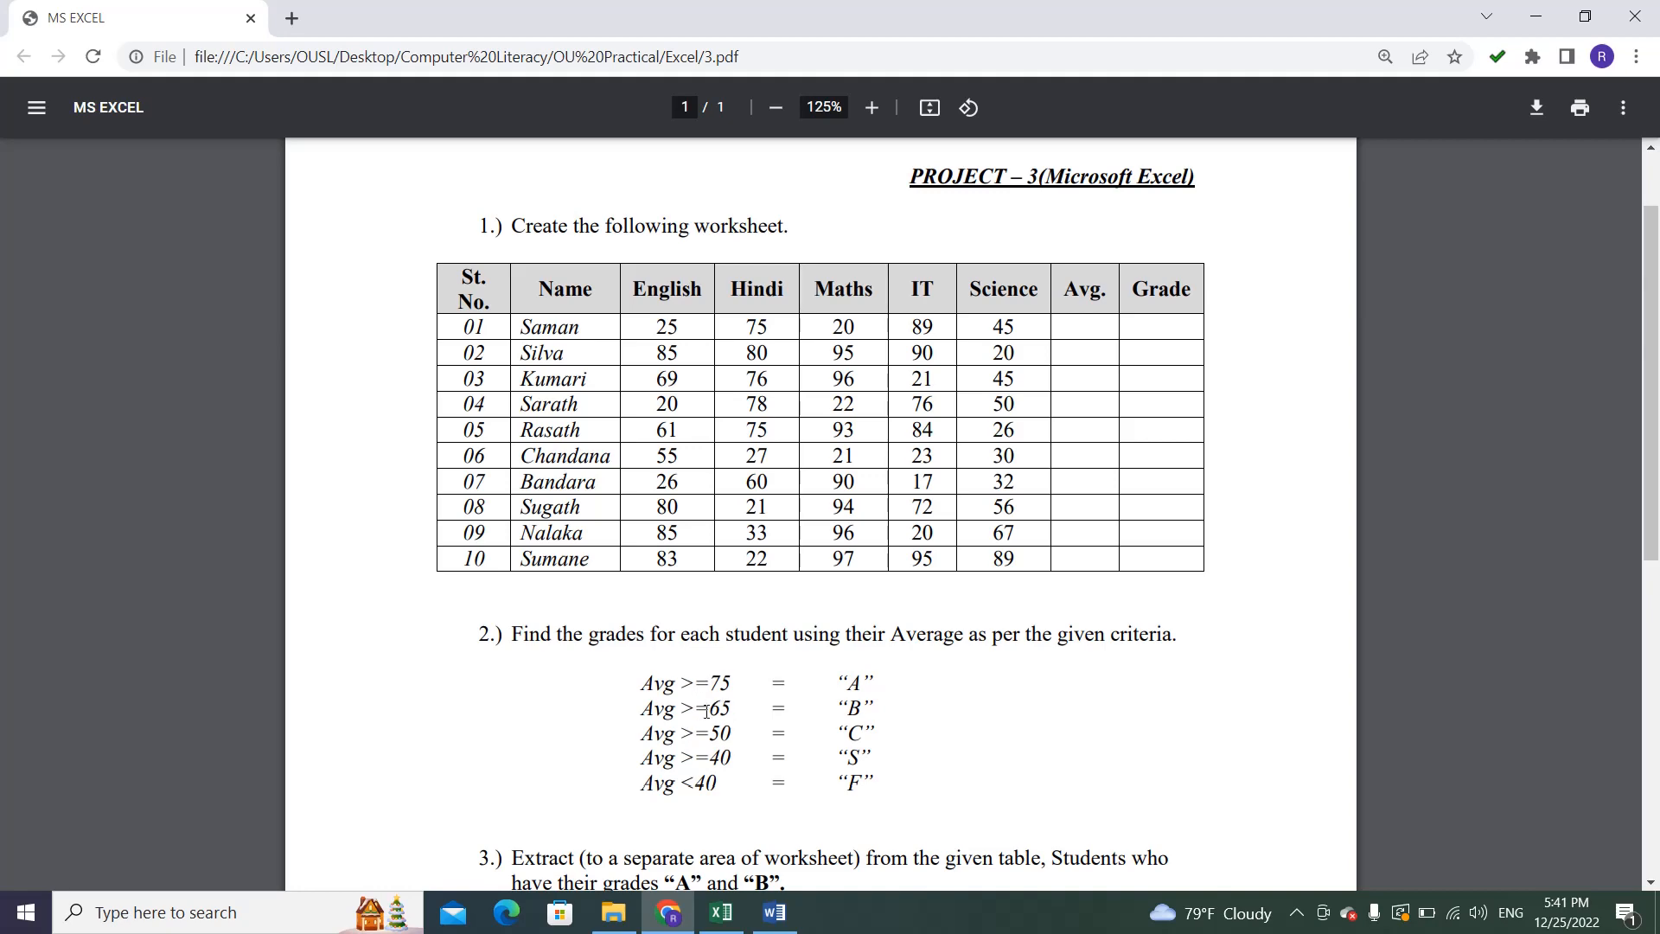
{"action": "left_click", "coordinate": [722, 912]}
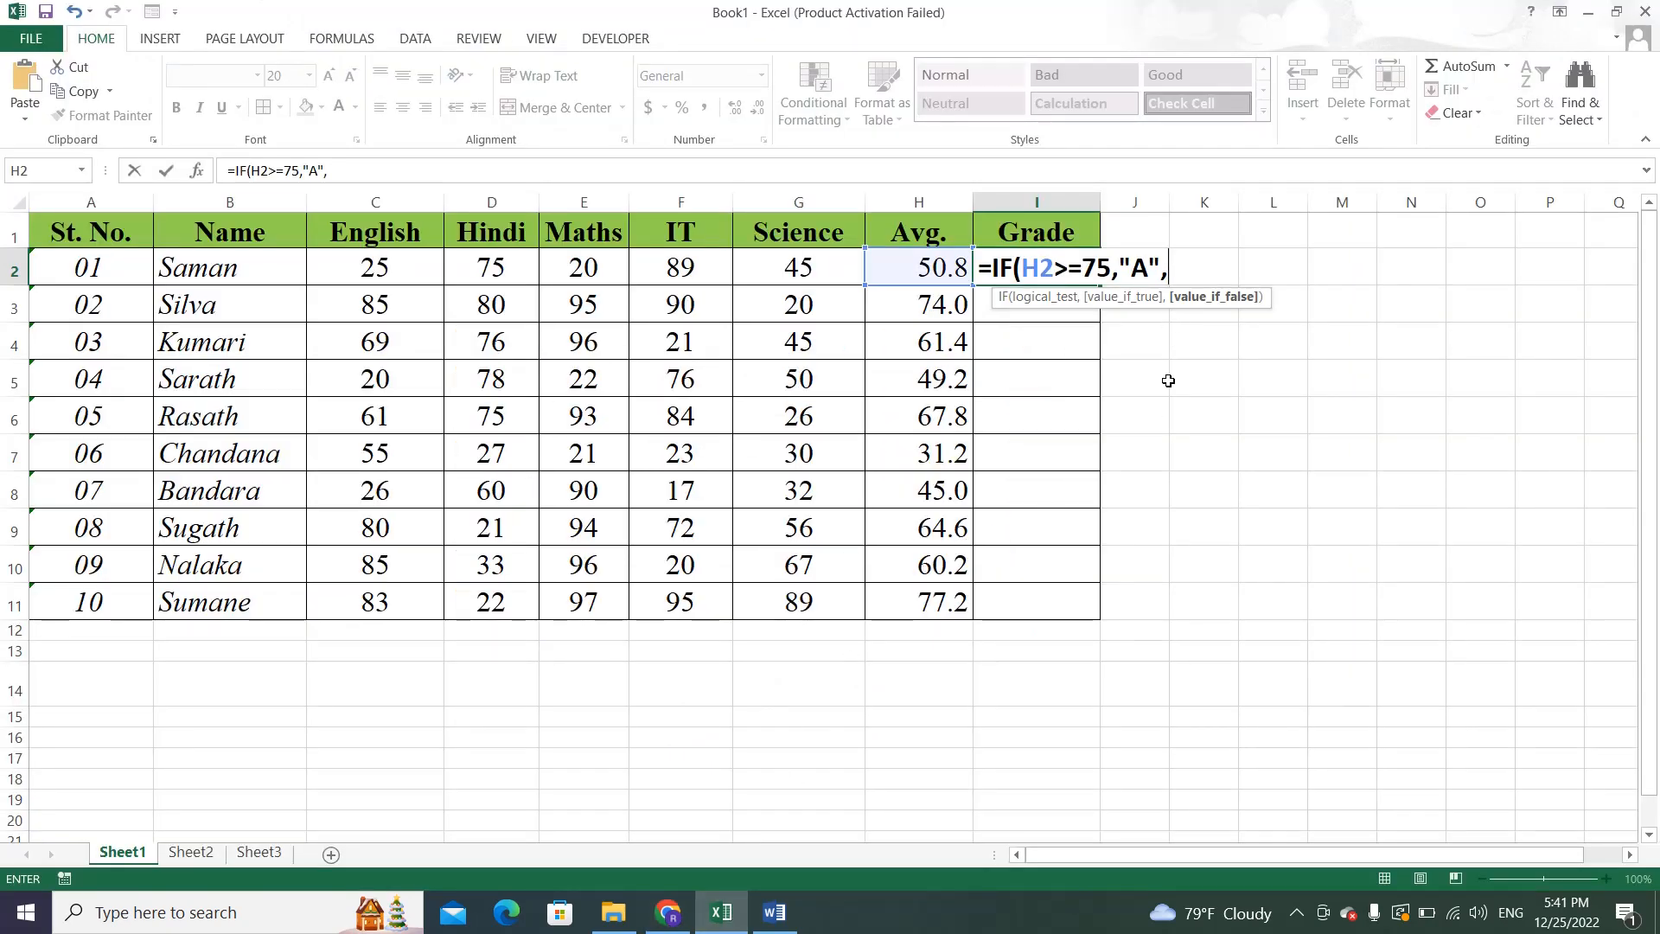
{"action": "type", "text": "IF"}
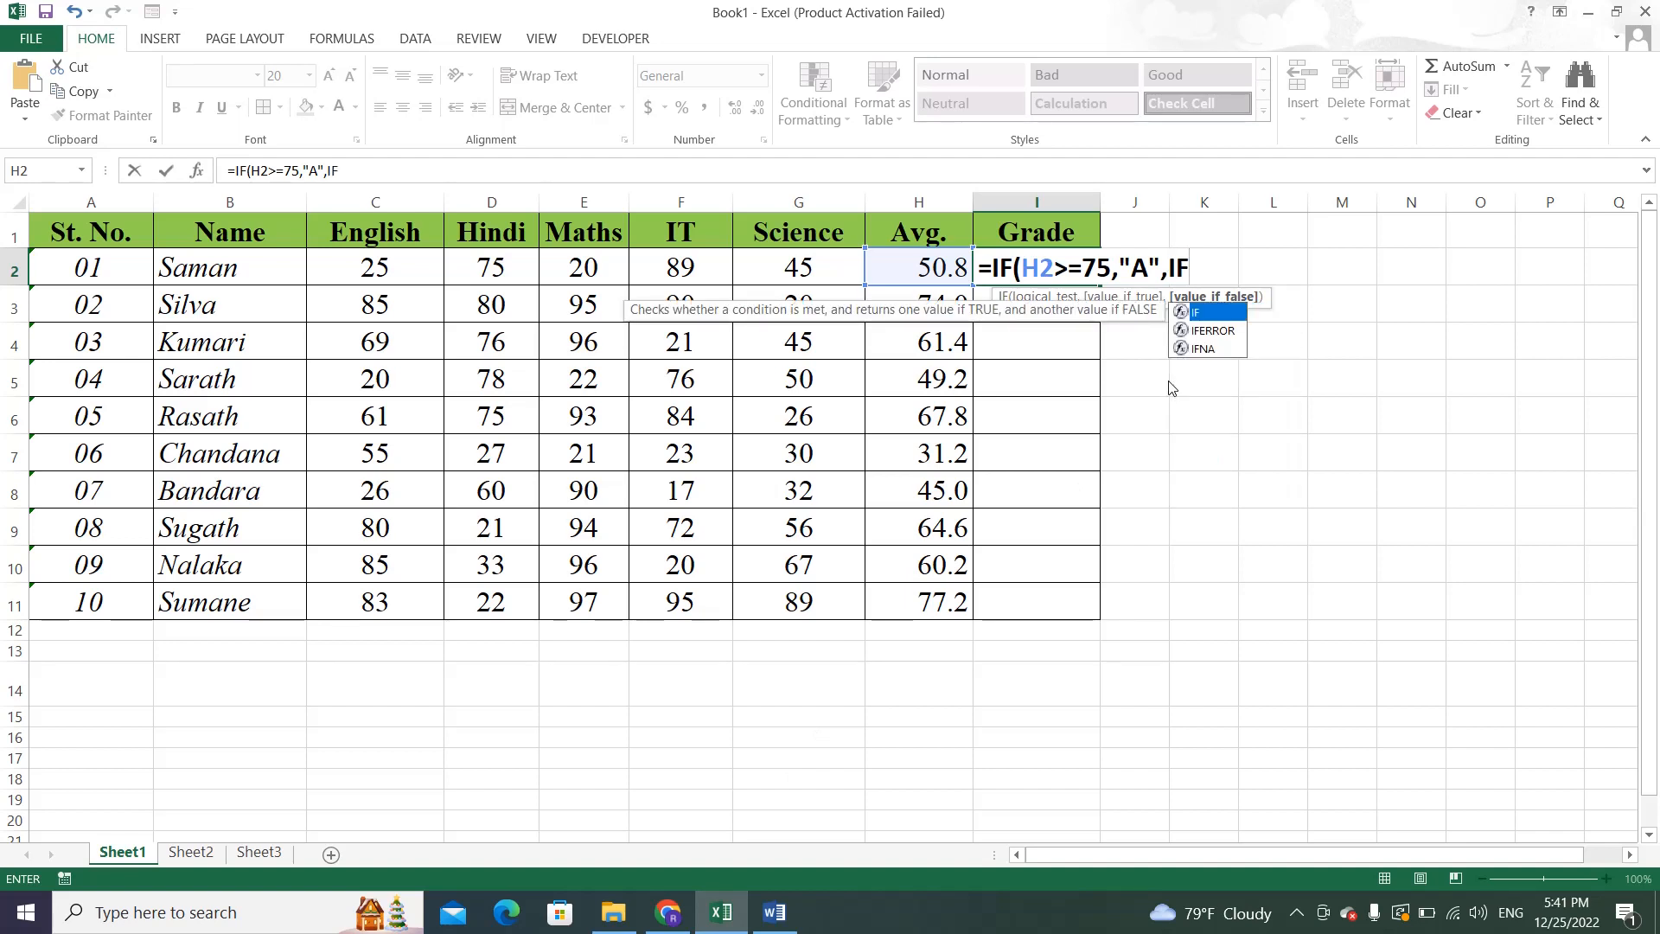
{"action": "type", "text": "("}
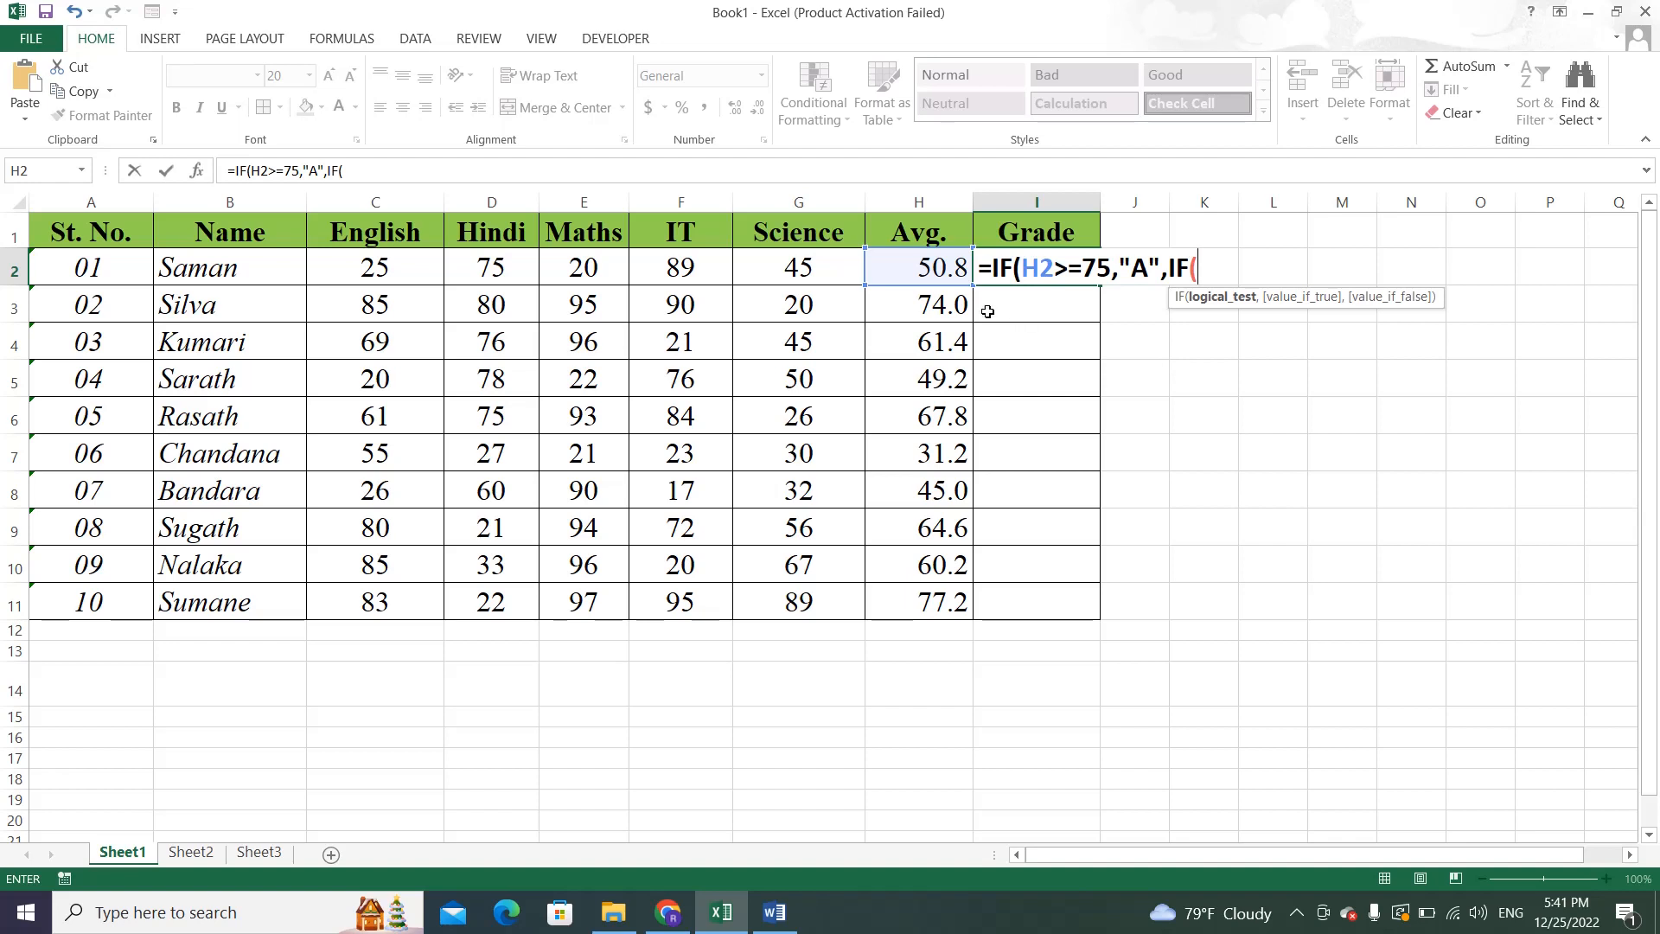
{"action": "left_click", "coordinate": [939, 268]}
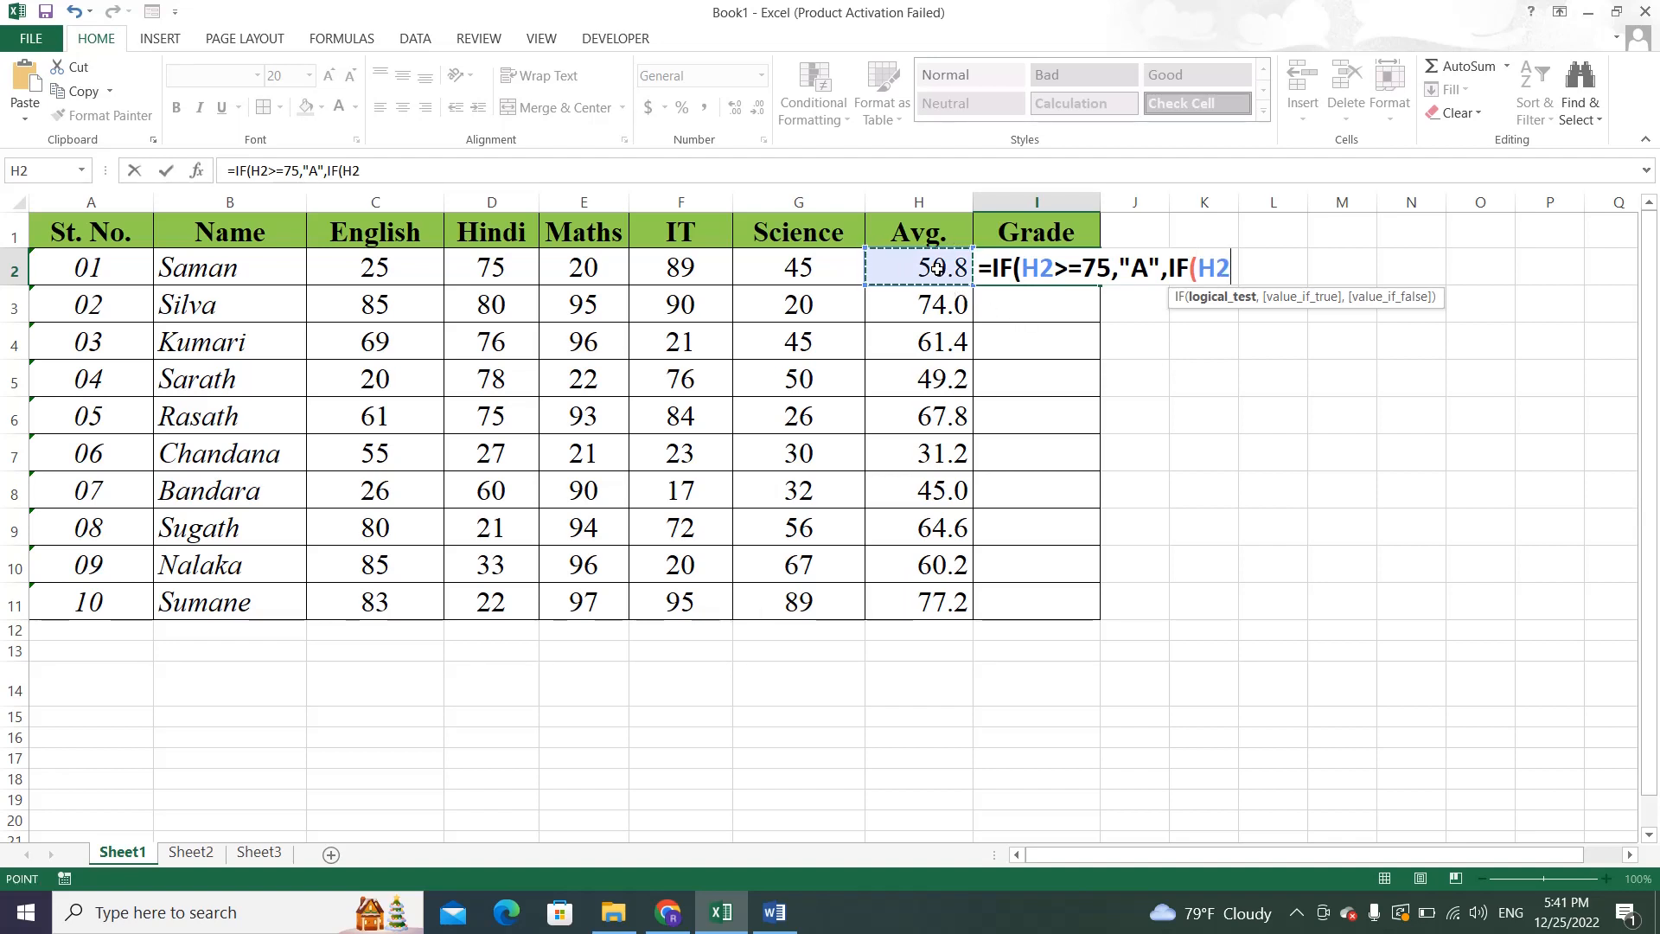
{"action": "type", "text": ">=65,"}
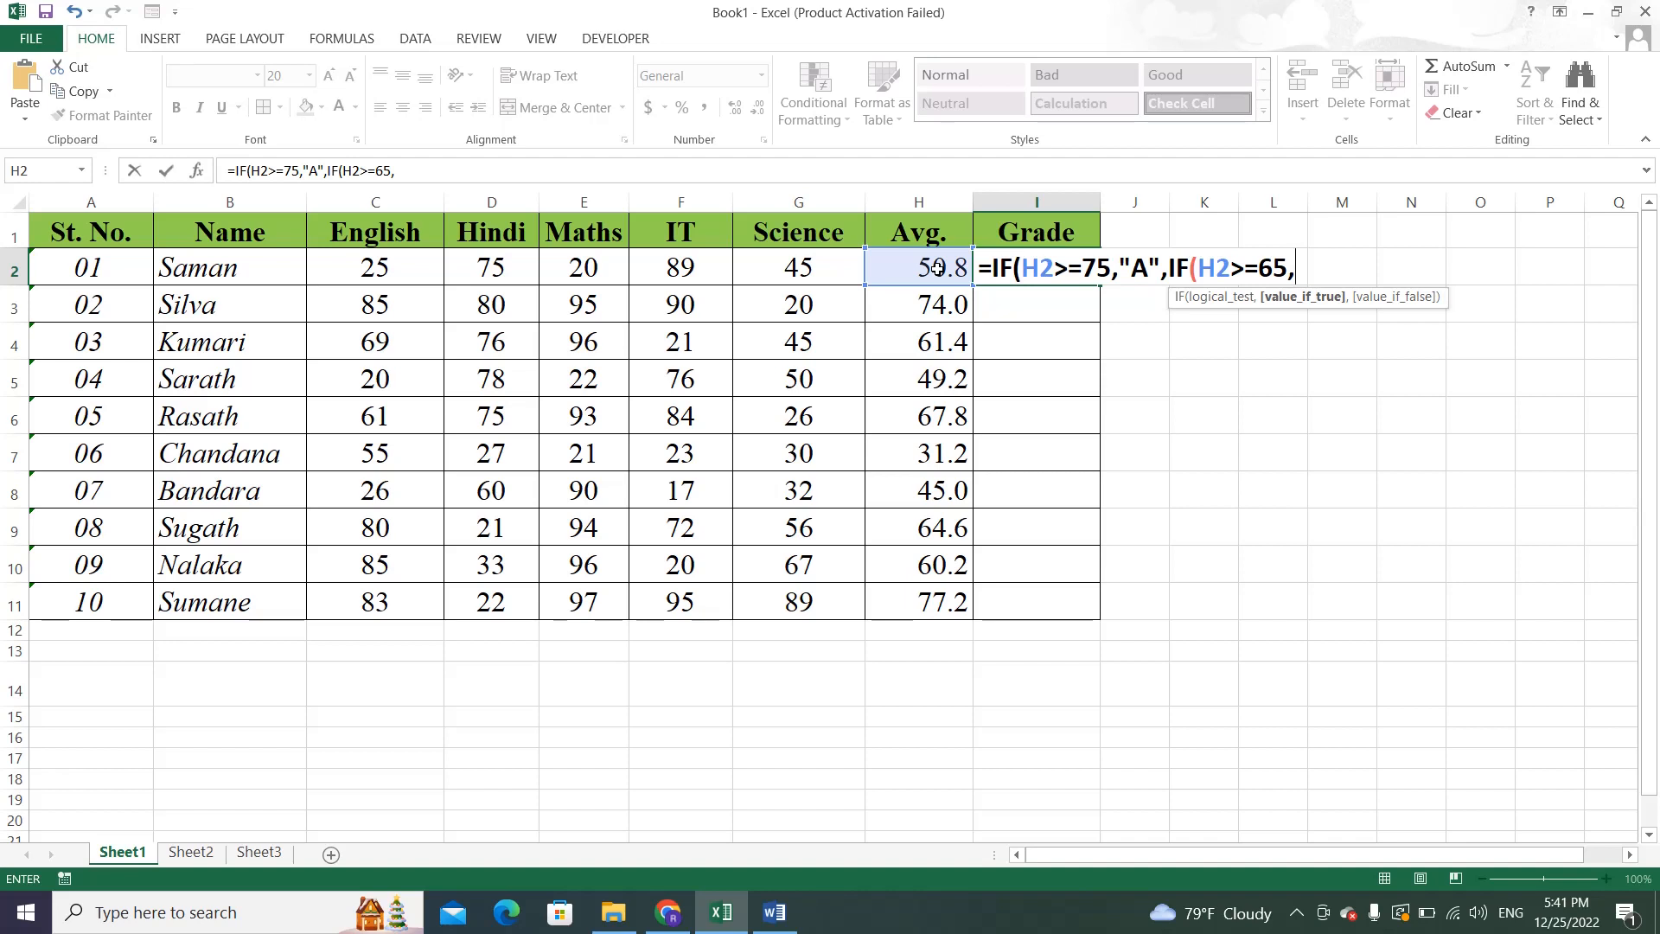
{"action": "type", "text": "\"B\","}
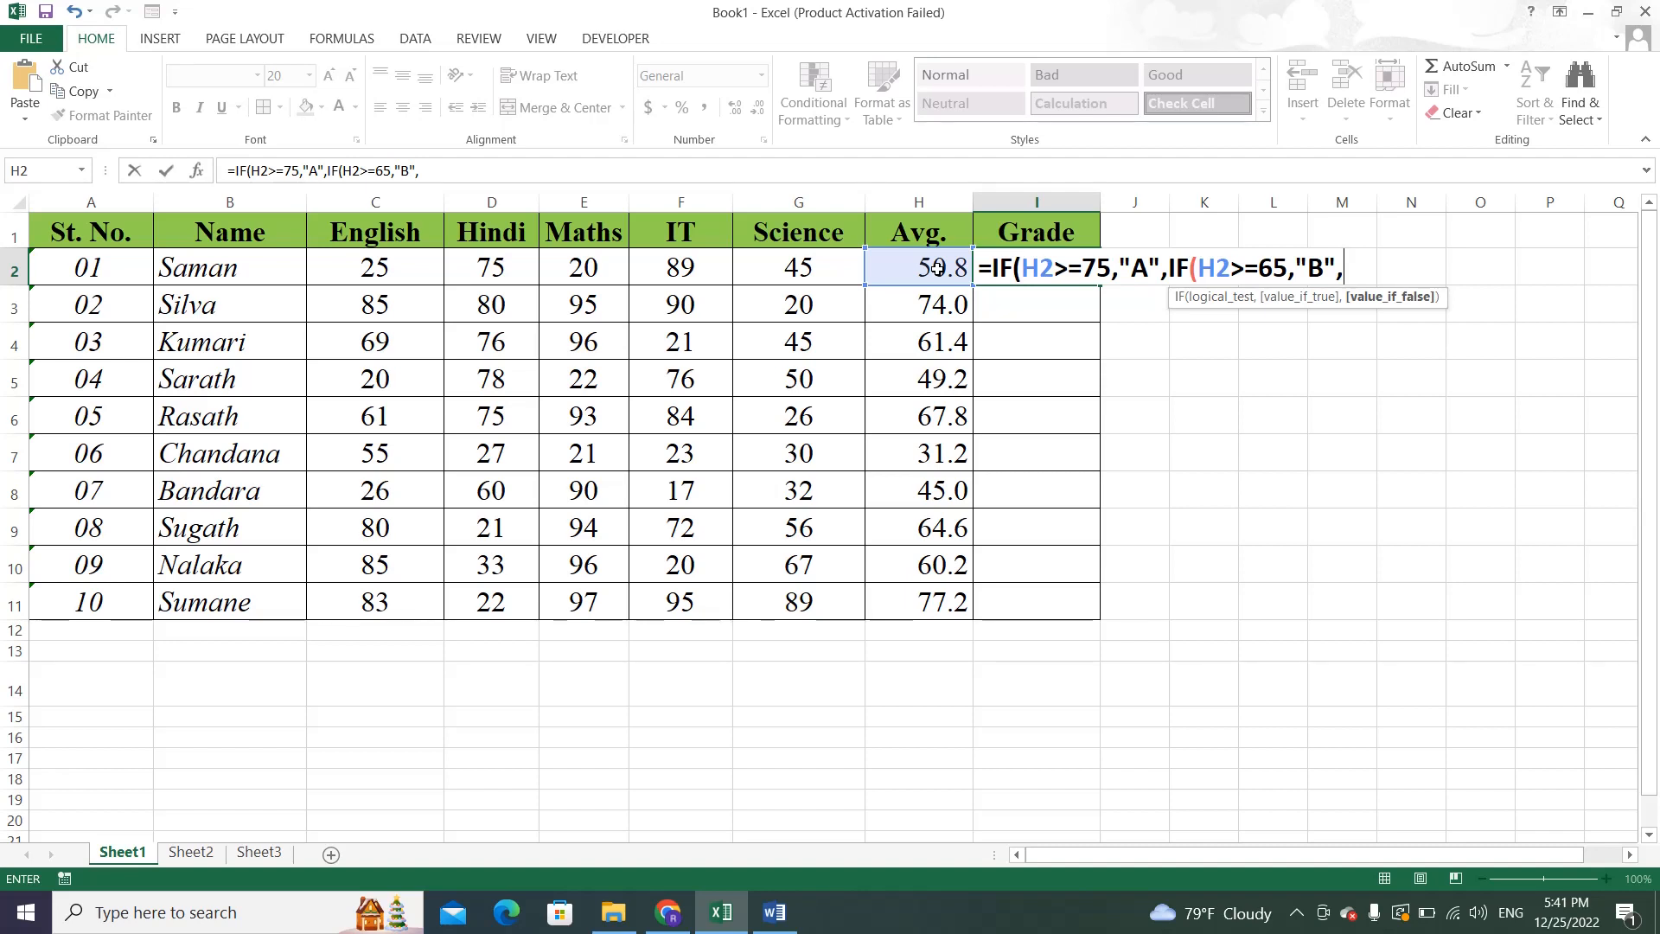
Check the C criterion in the Chrome PDF, return to Excel and extend the I2 formula with the nested condition IF(H2>=50,"C",.
{"action": "left_click", "coordinate": [668, 912]}
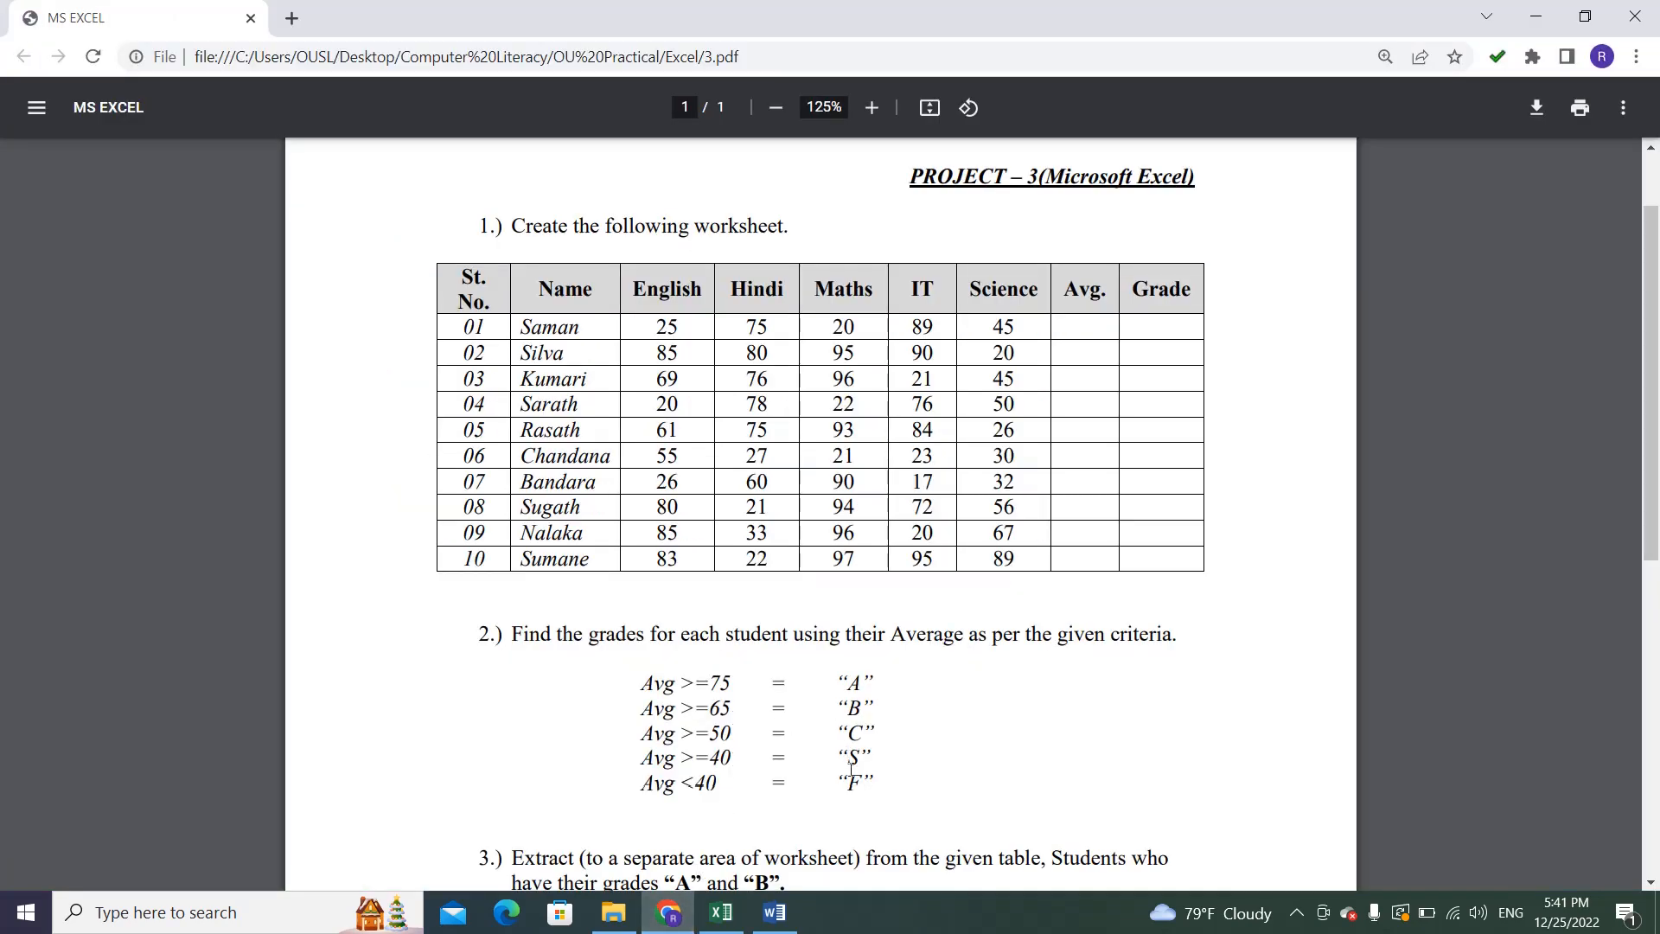
{"action": "left_click", "coordinate": [721, 912]}
{"action": "type", "text": "IF(H2>=75,\"A\",IF(H2>=65,\"B\",IF"}
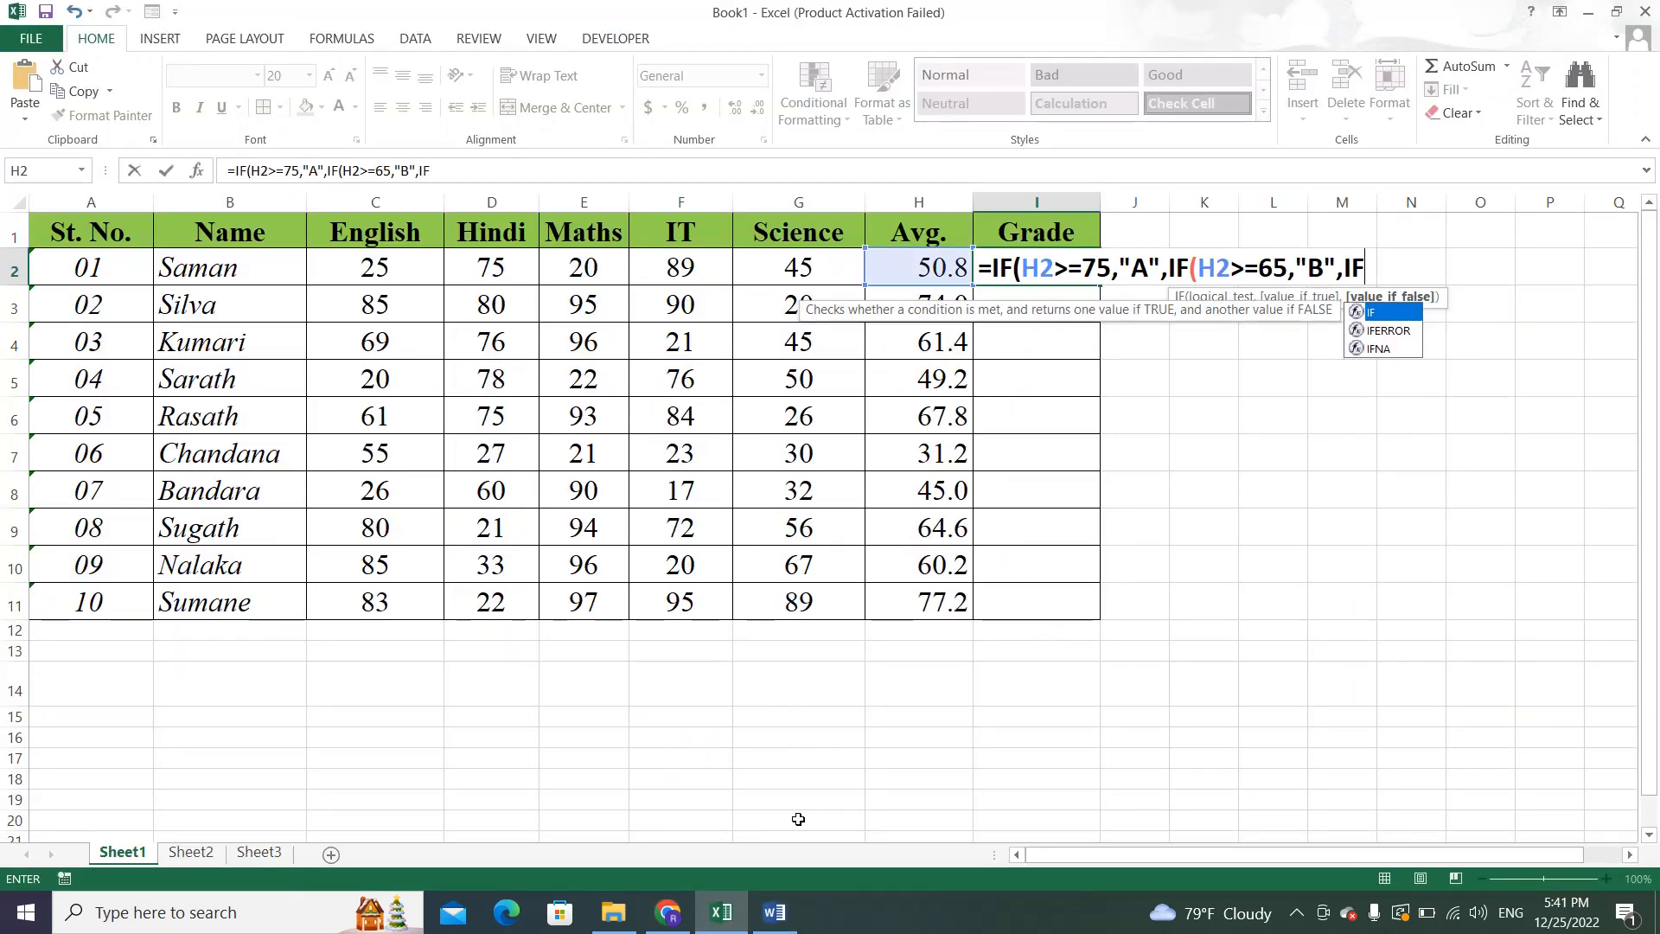
{"action": "type", "text": "("}
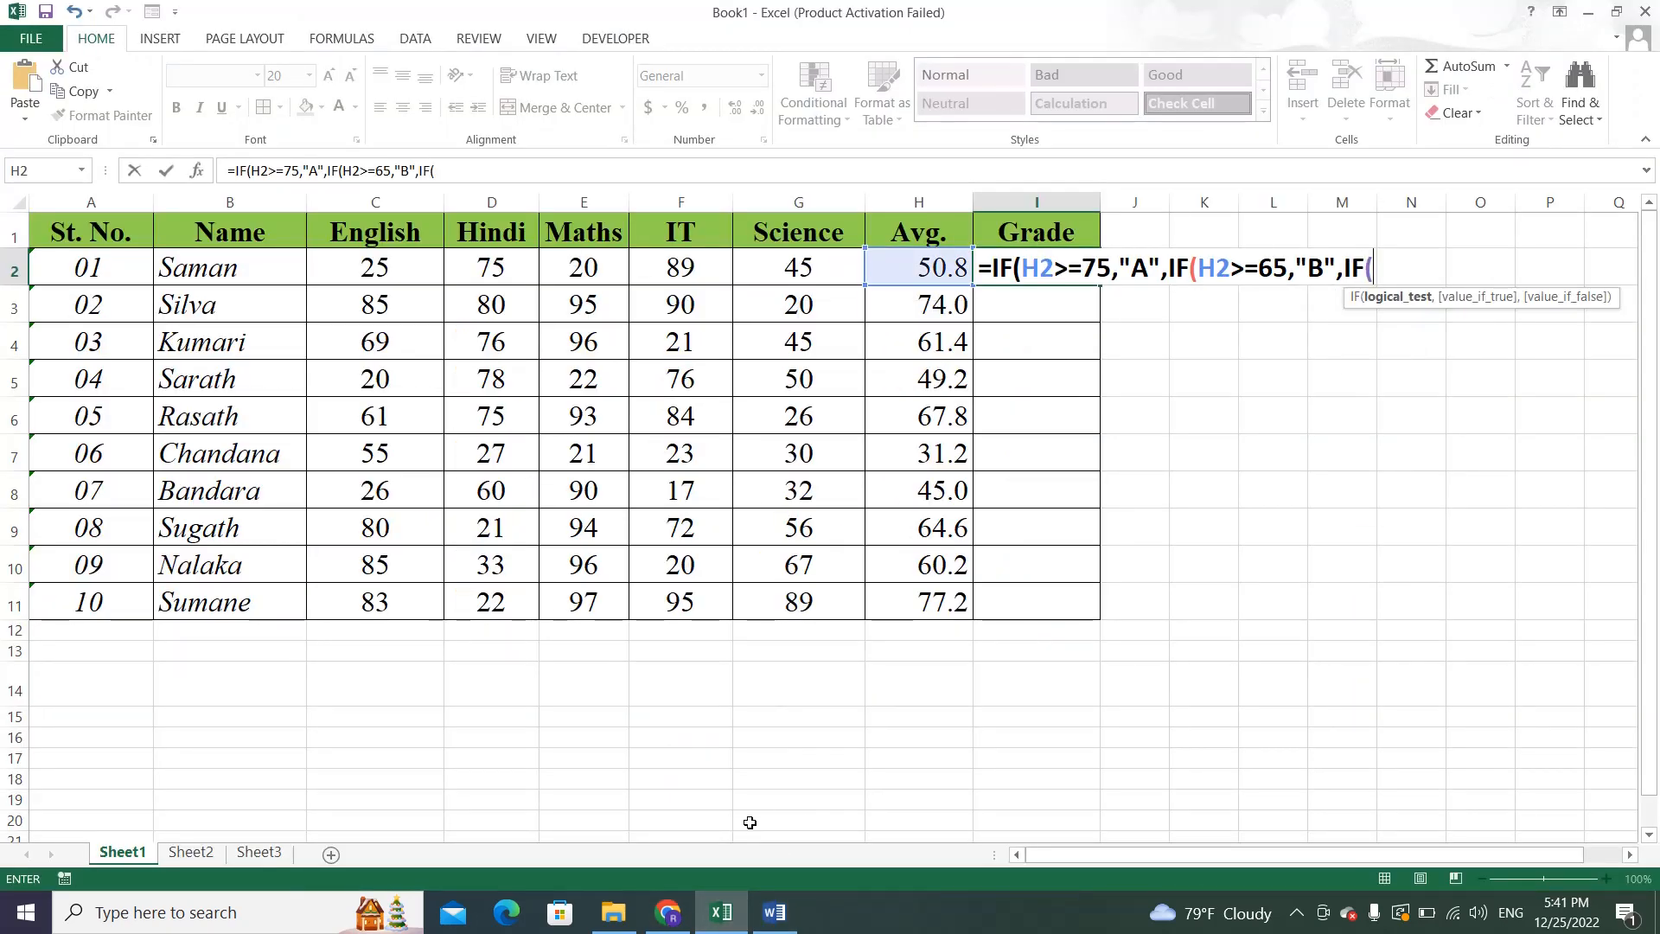
{"action": "left_click", "coordinate": [904, 273]}
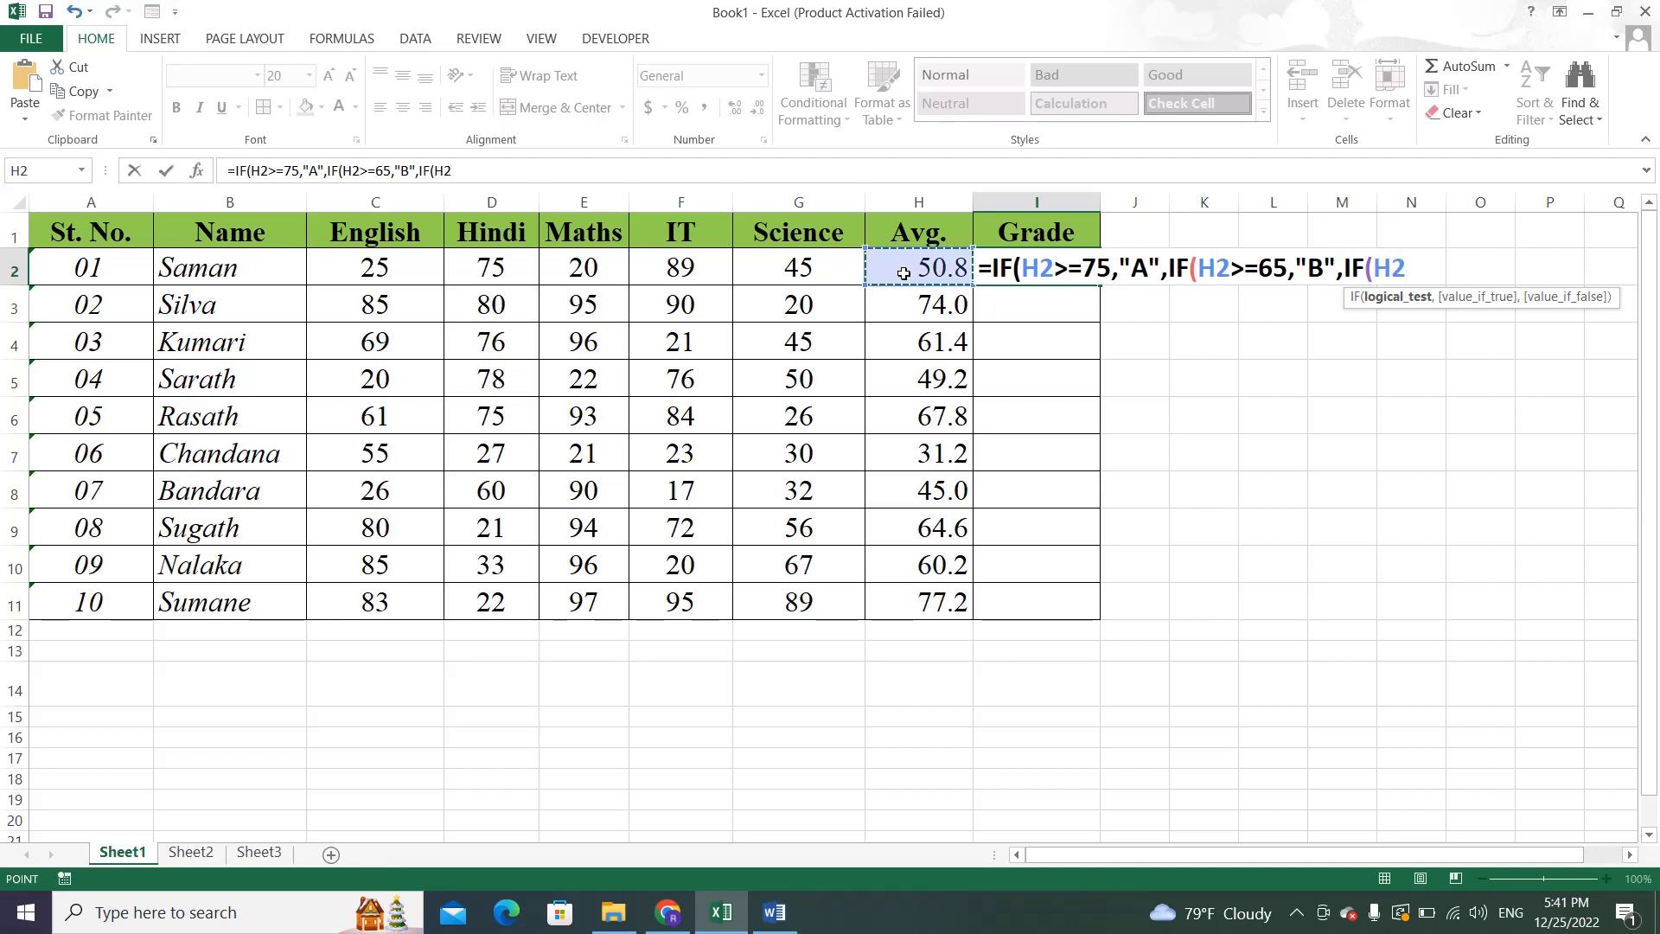
{"action": "type", "text": ">=50"}
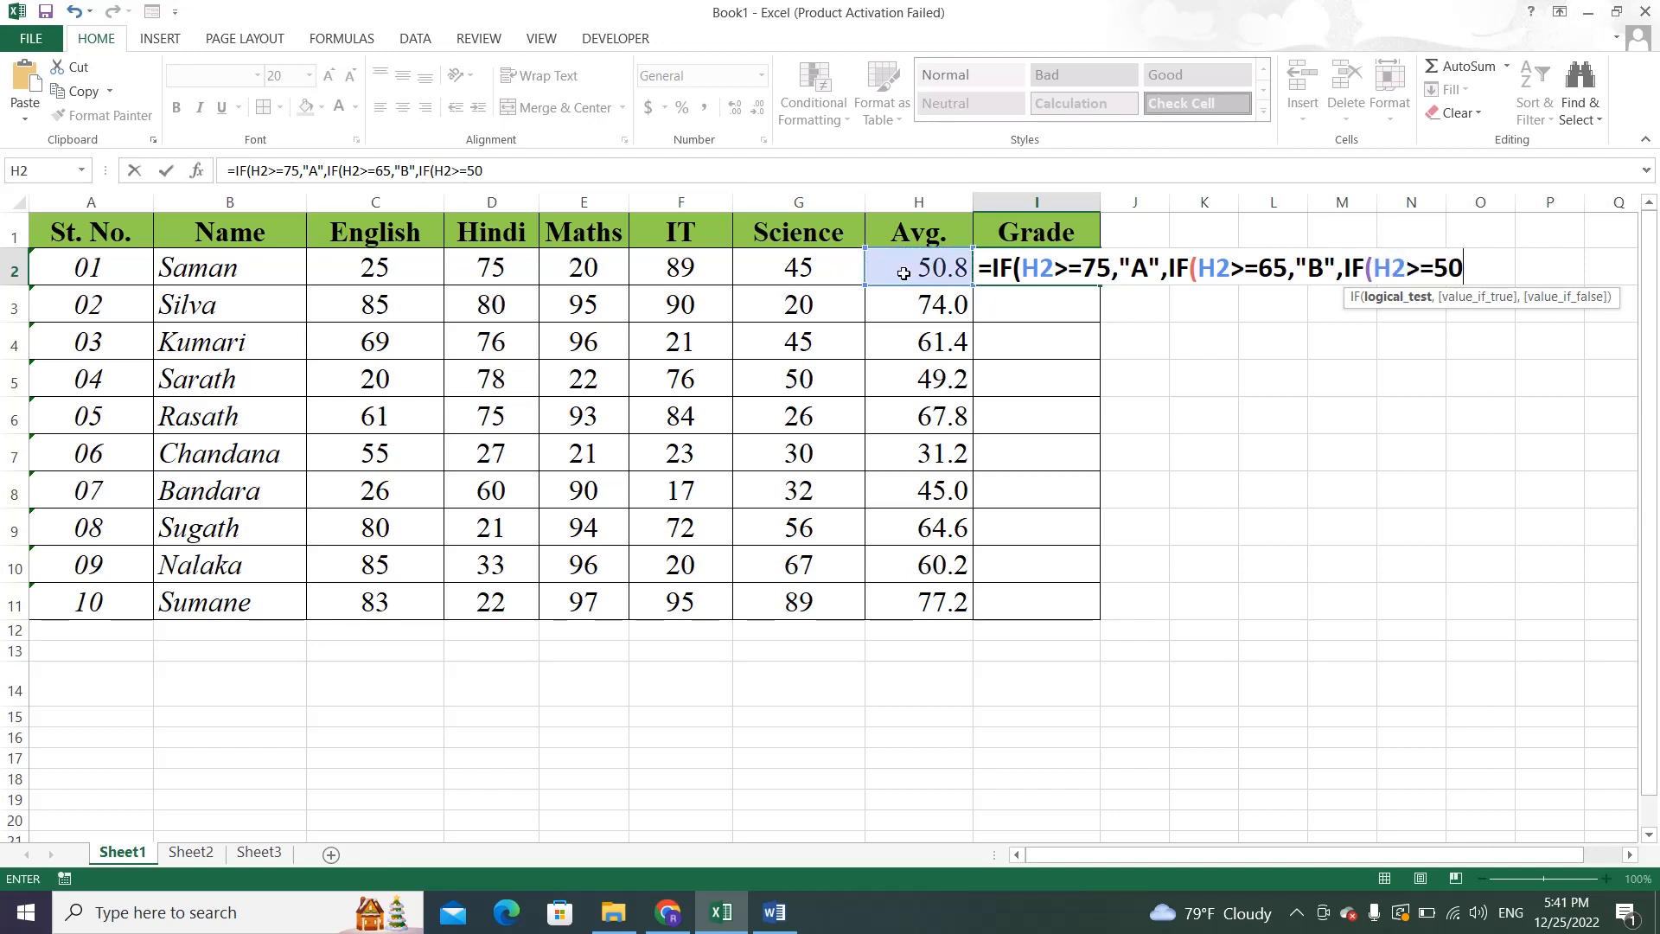
{"action": "left_click", "coordinate": [668, 910]}
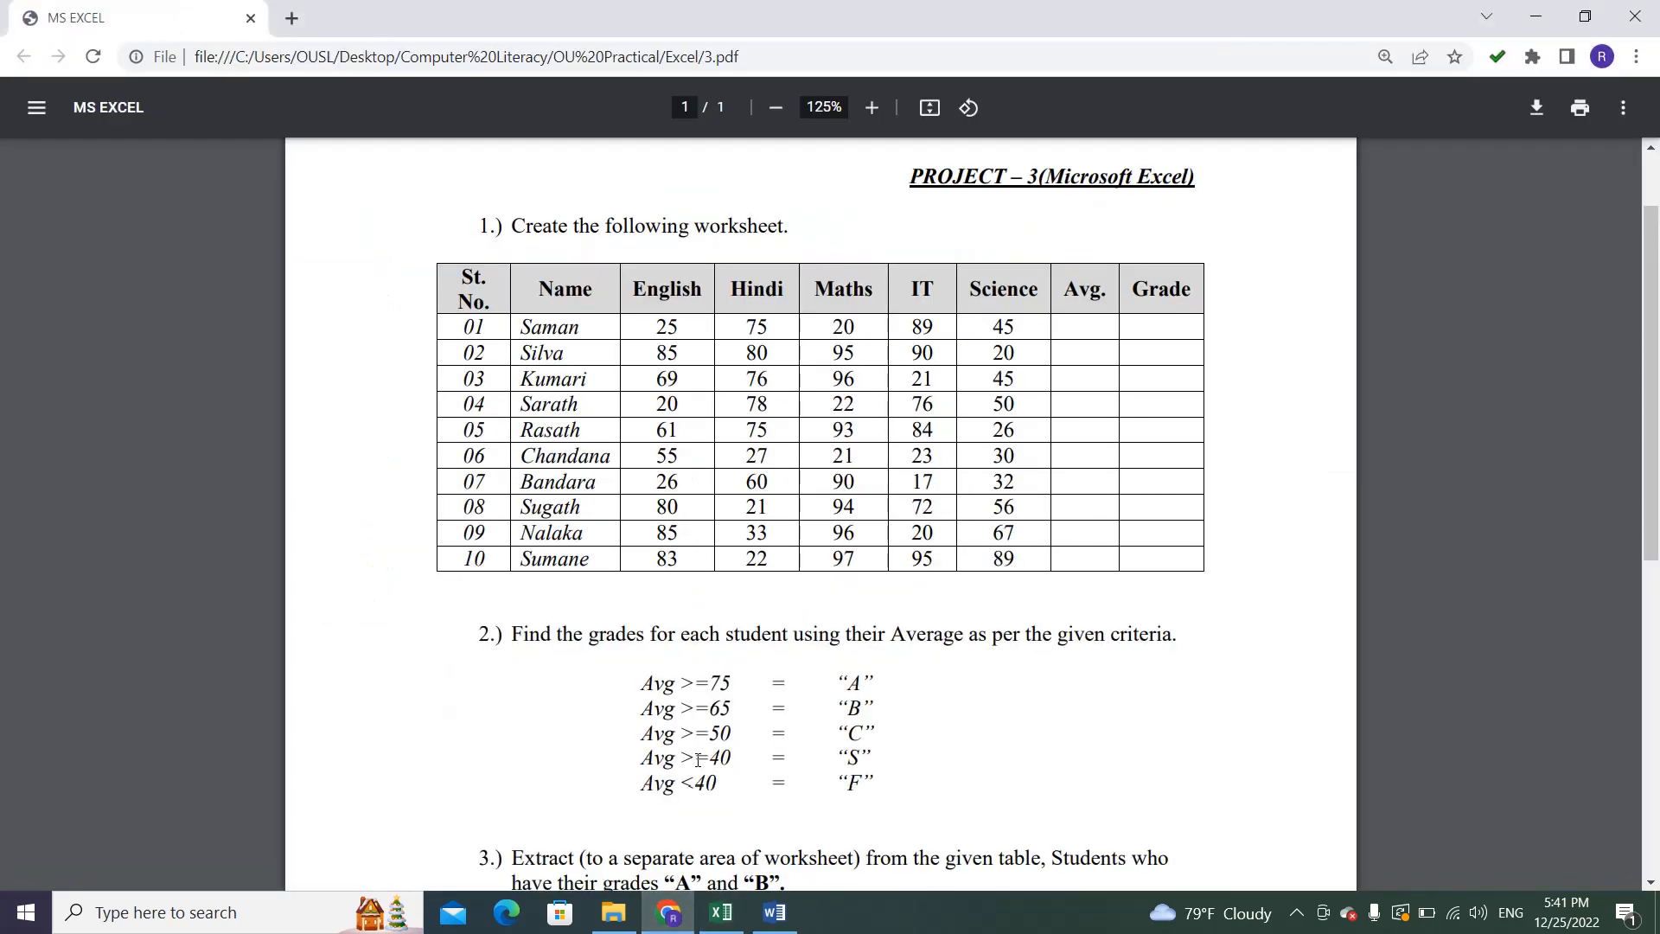
{"action": "left_click", "coordinate": [722, 912]}
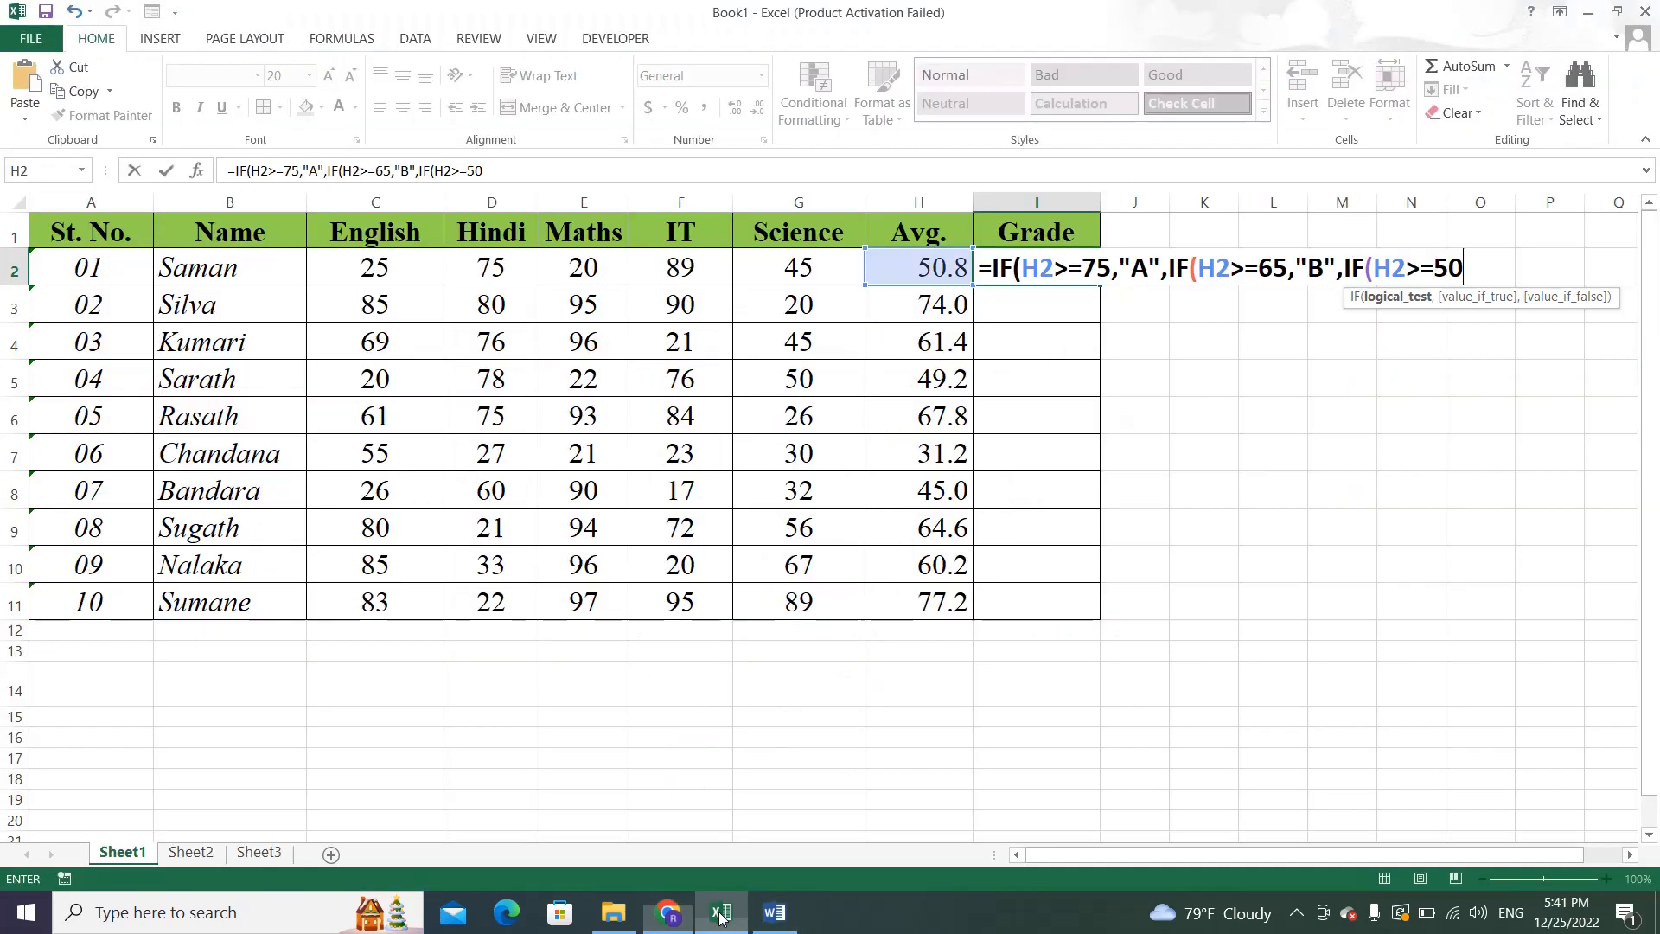
{"action": "type", "text": ","}
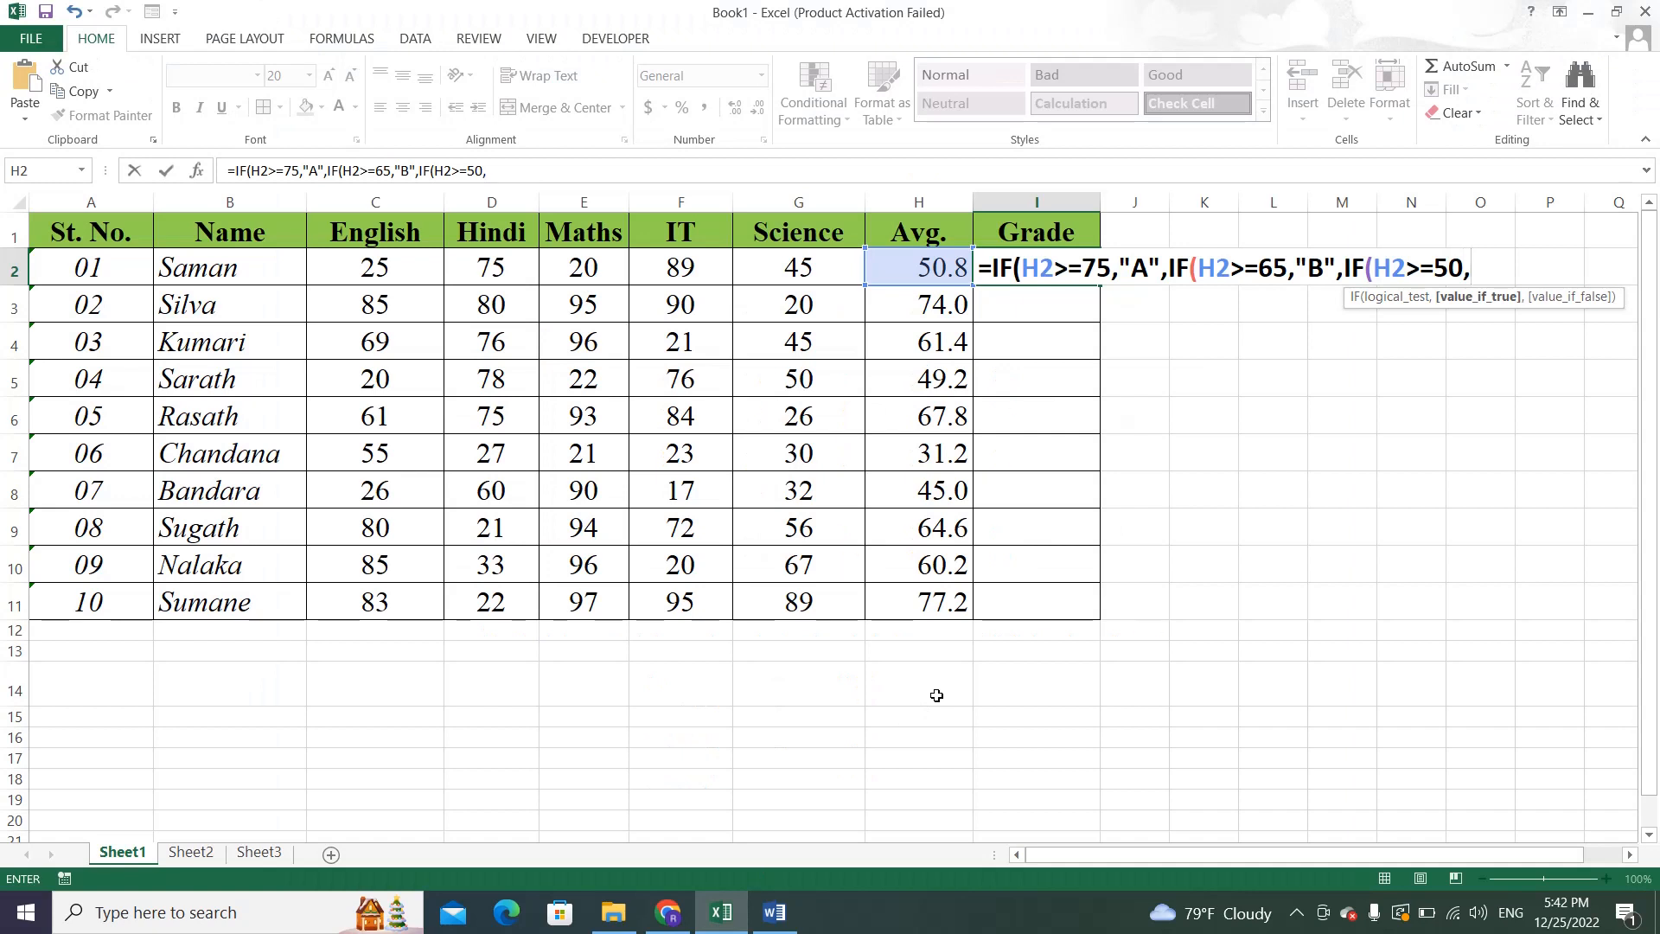
{"action": "type", "text": "\"C\","}
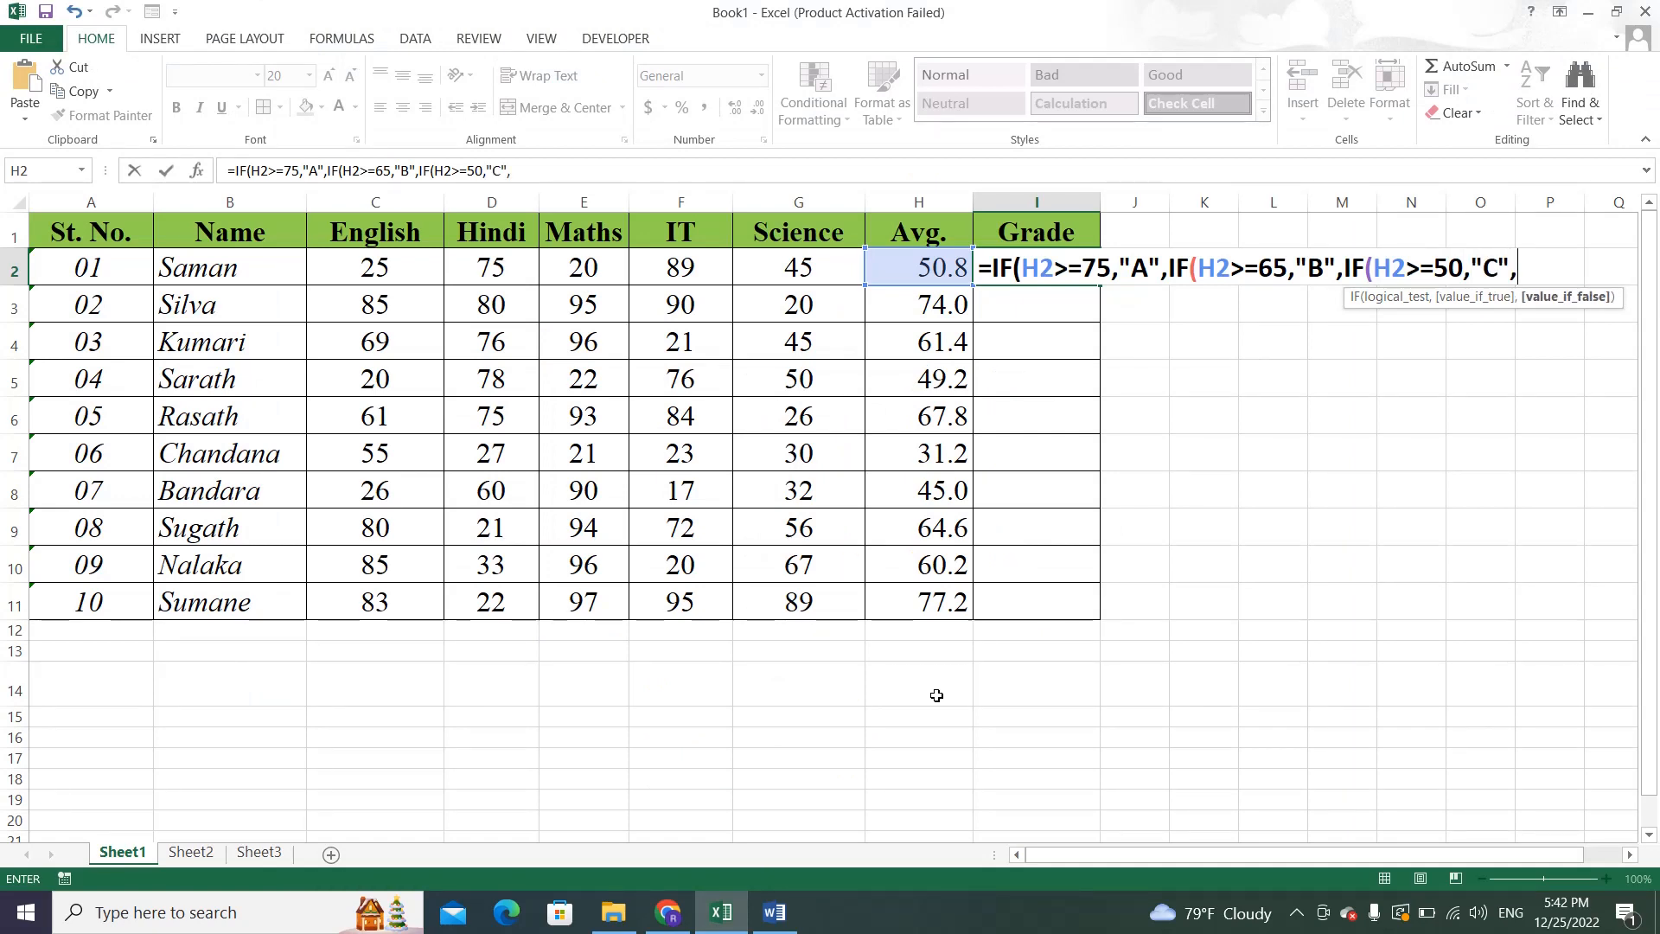
Check the S criterion in the Chrome PDF, return to Excel and extend the I2 formula with the nested condition IF(H2>=40,"S",.
{"action": "left_click", "coordinate": [722, 912]}
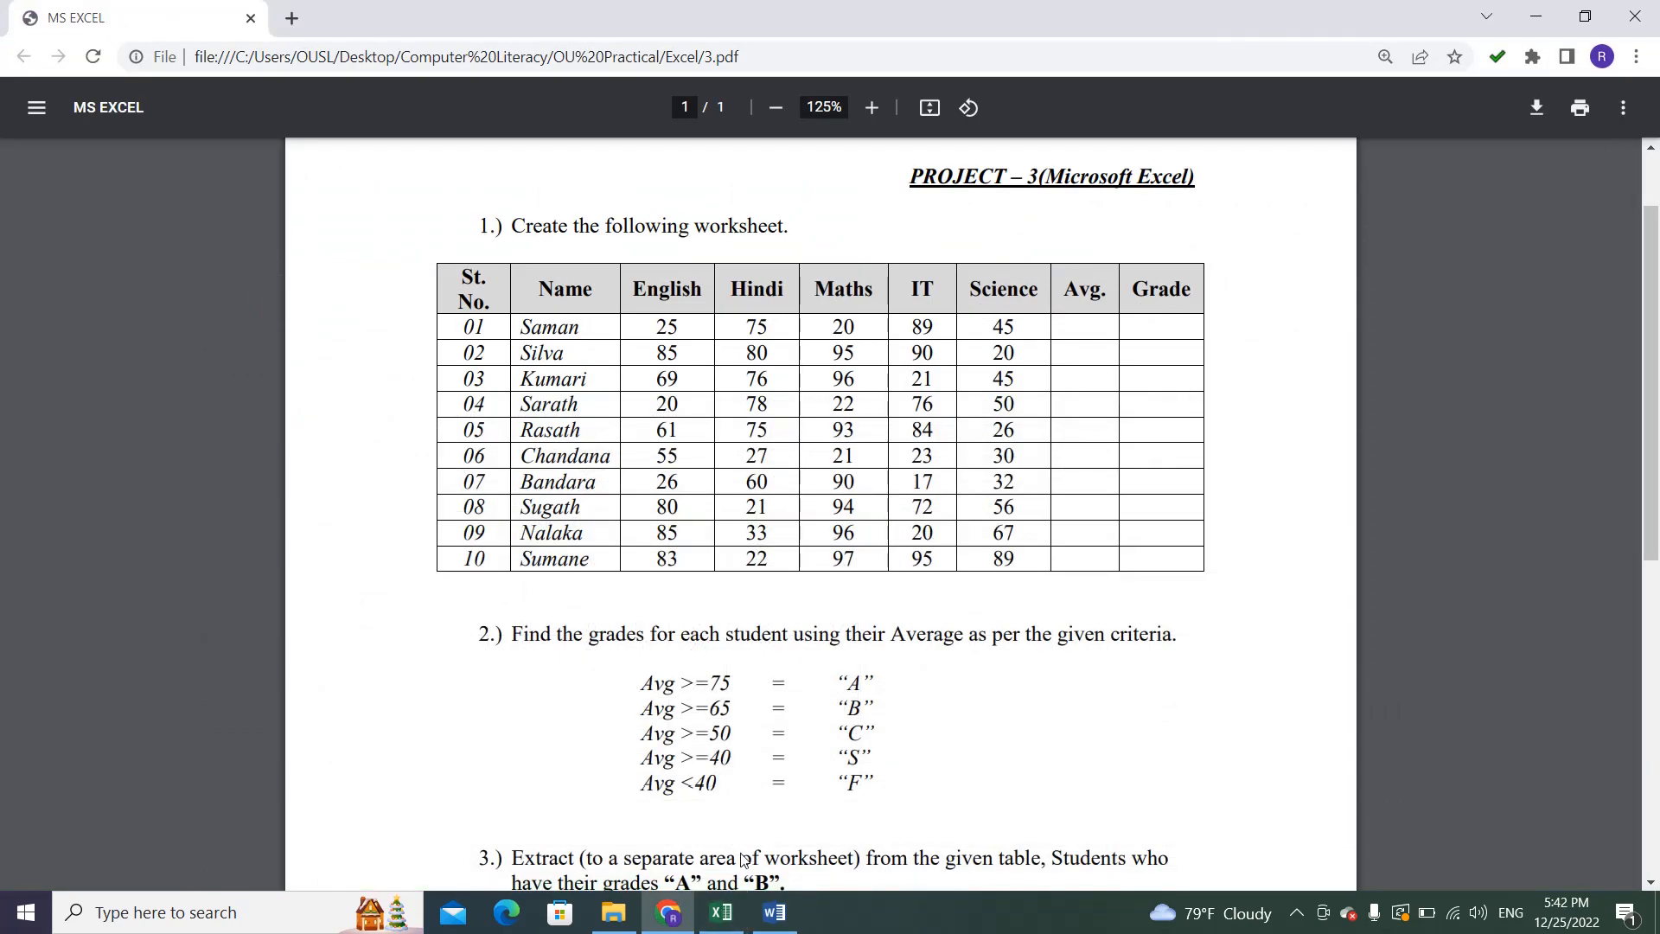
{"action": "left_click", "coordinate": [722, 912]}
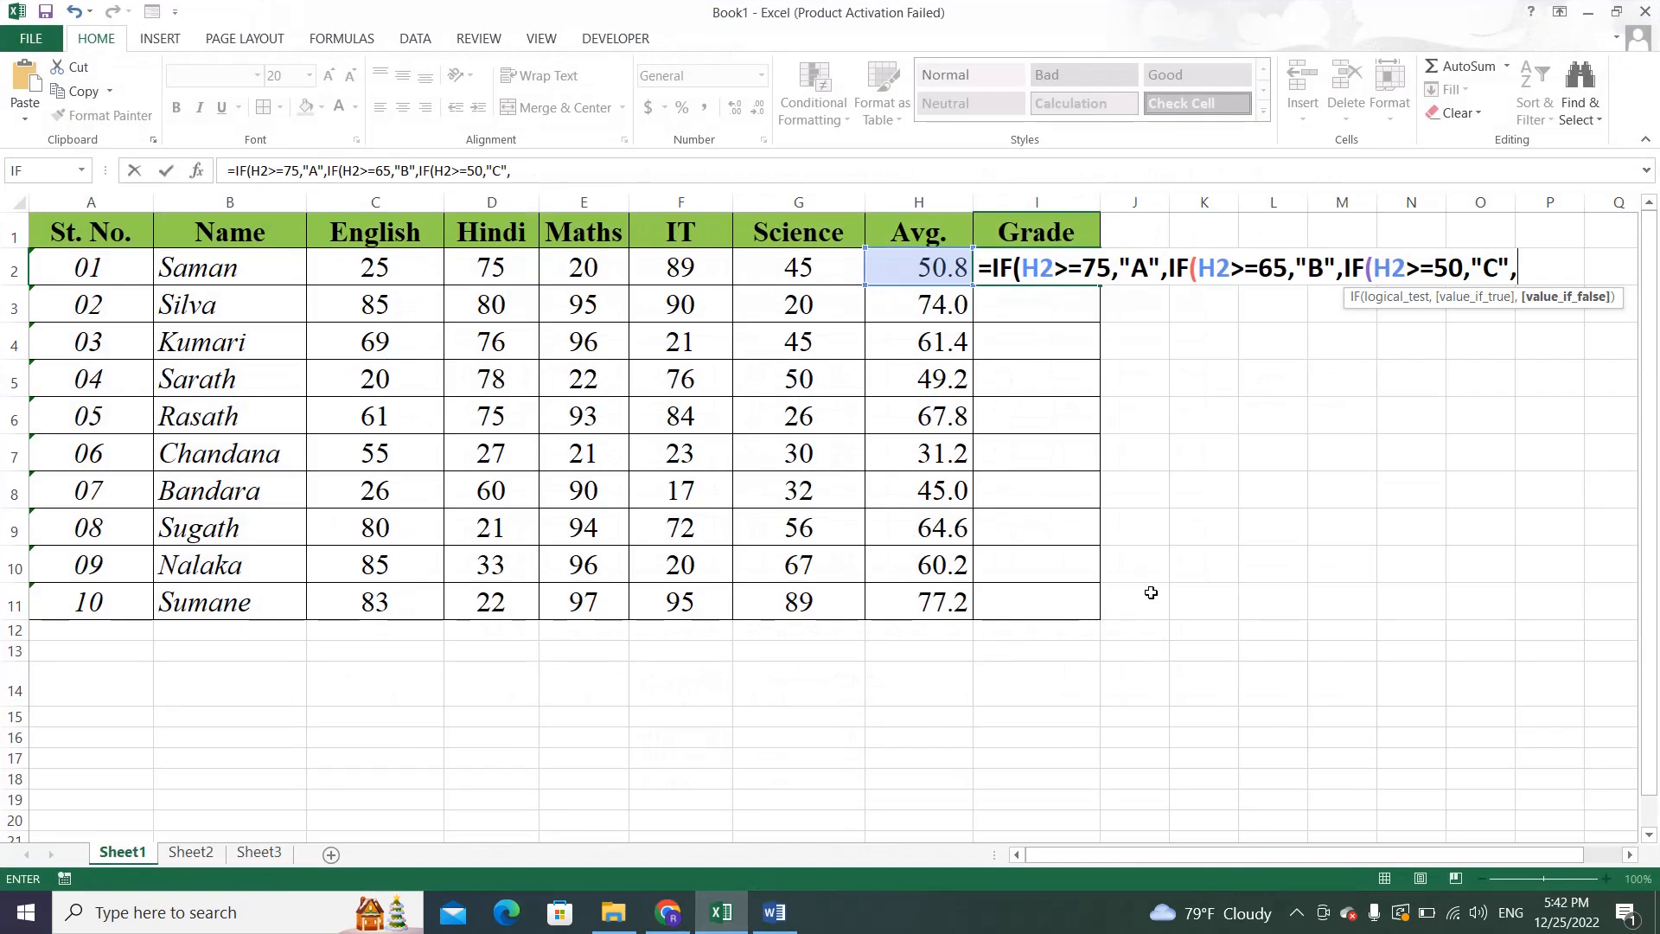
{"action": "type", "text": "IF("}
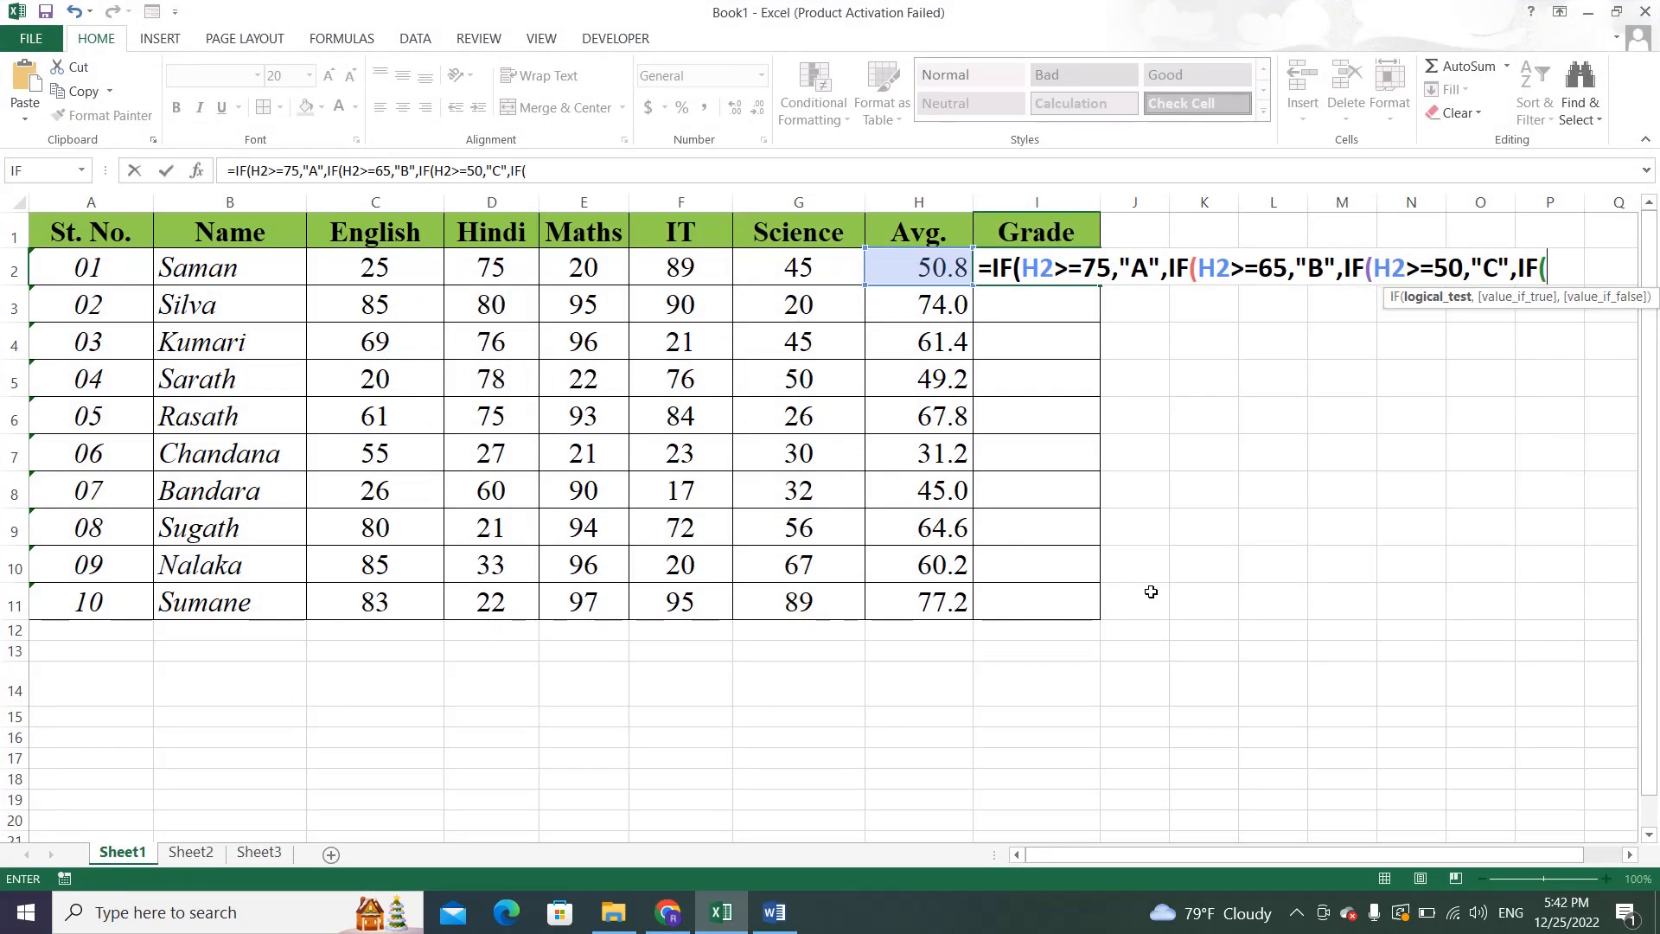
{"action": "left_click", "coordinate": [934, 267]}
{"action": "type", "text": ">"}
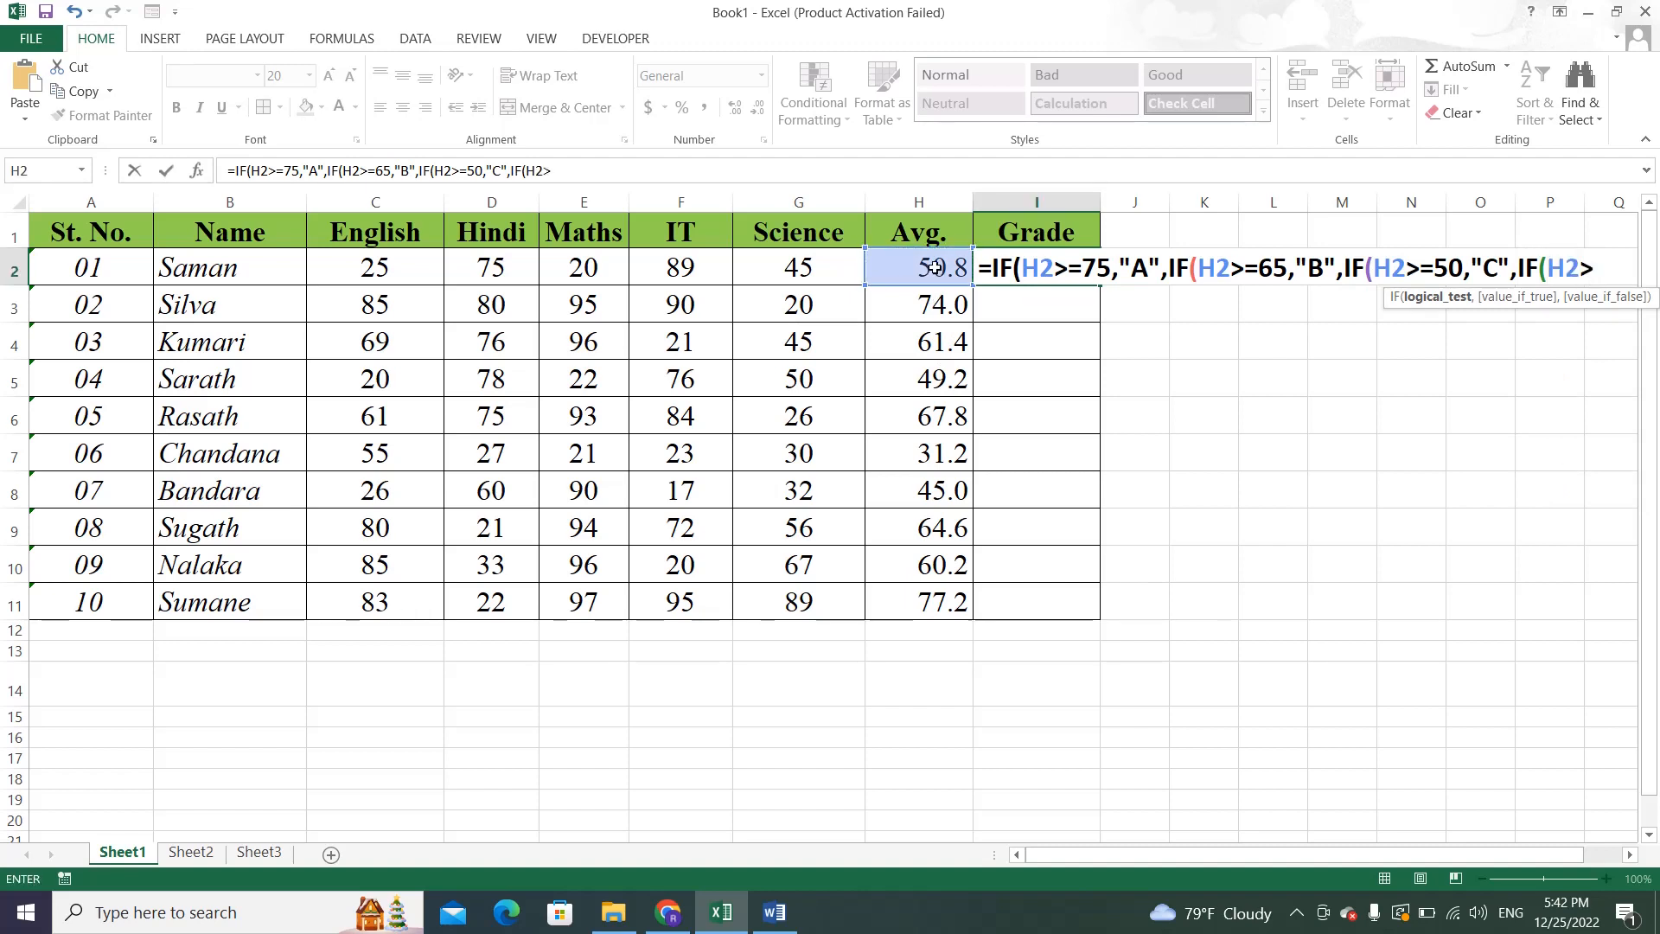
{"action": "type", "text": "=40"}
{"action": "left_click", "coordinate": [1629, 855]}
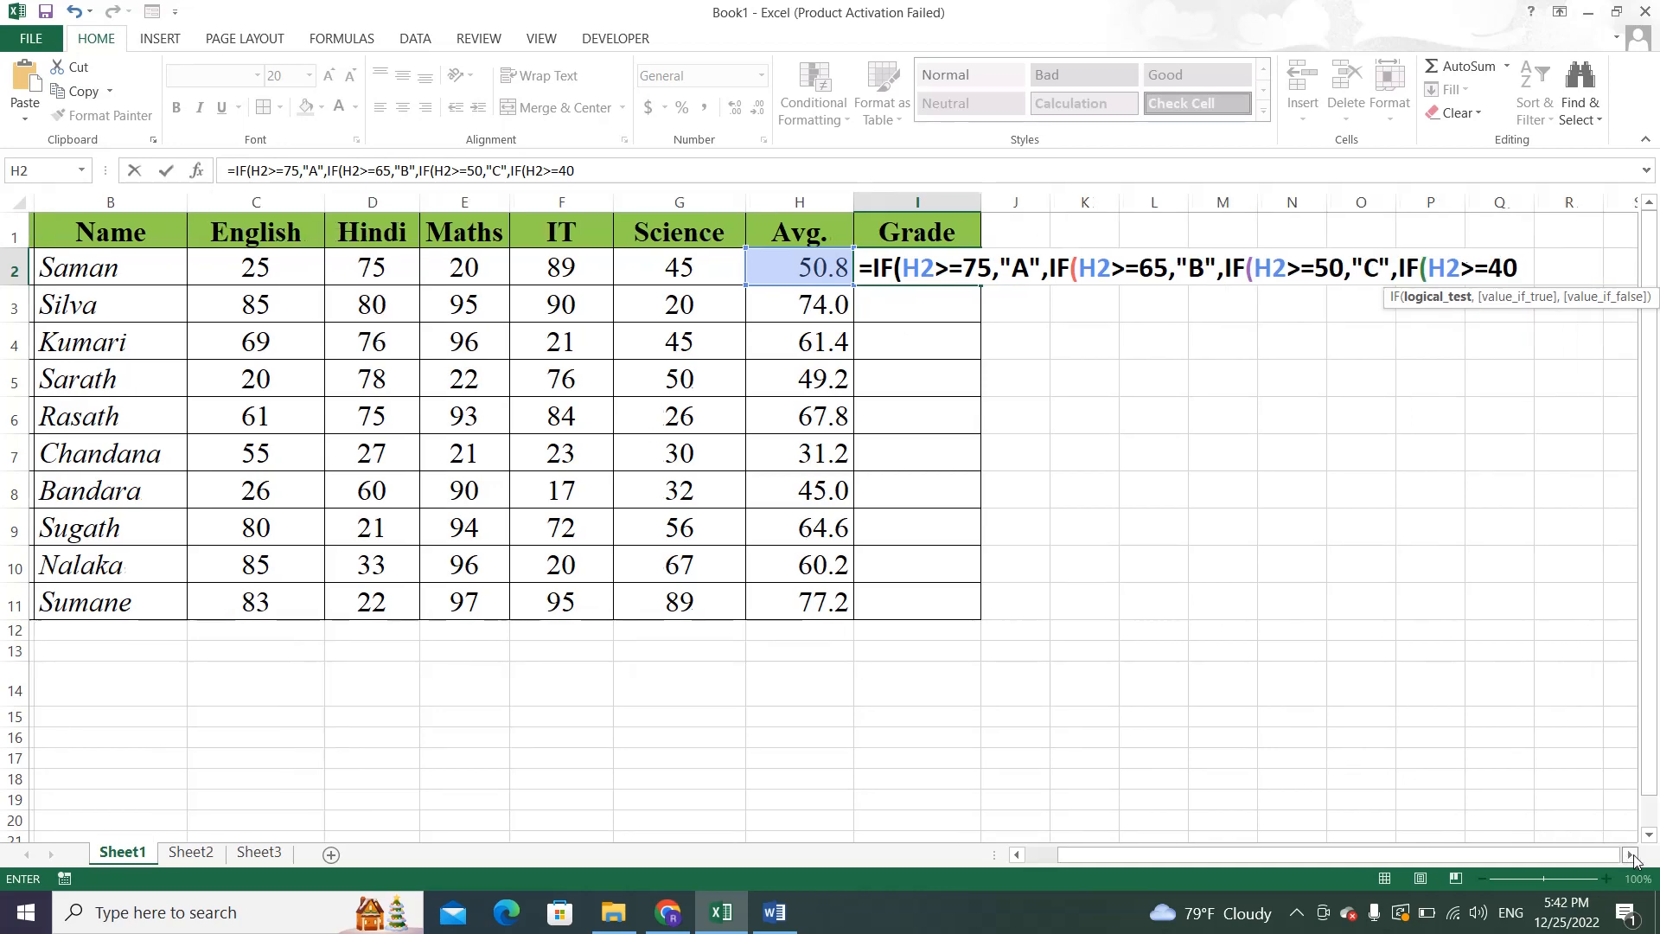
{"action": "left_click", "coordinate": [1629, 855]}
{"action": "type", "text": ","}
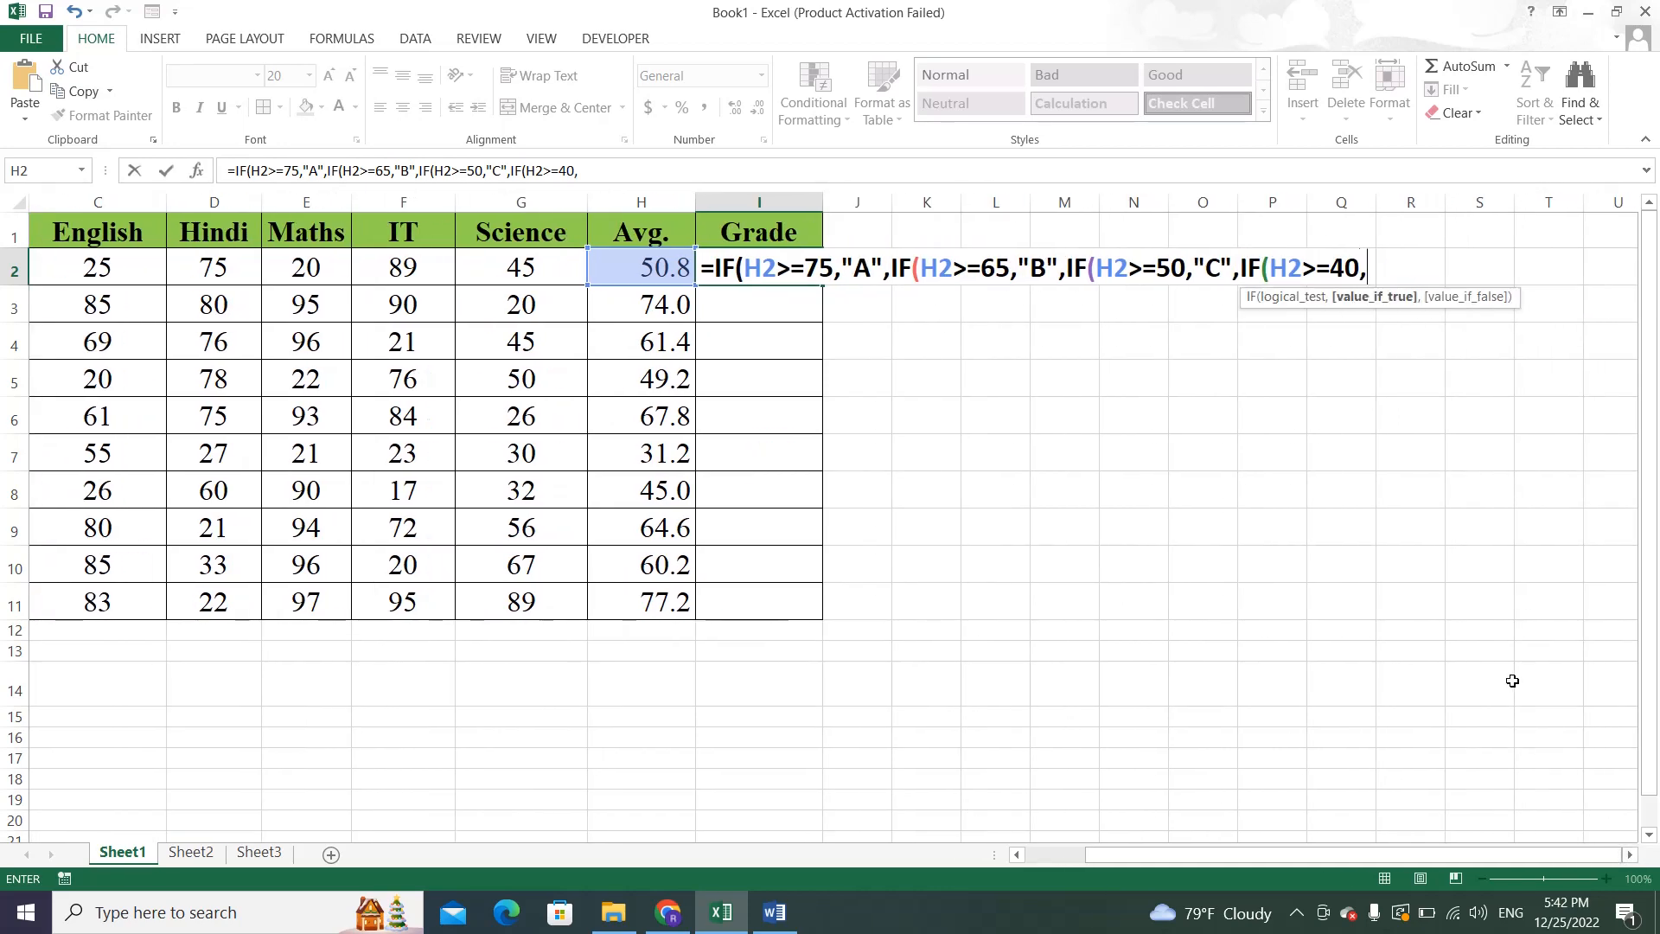
{"action": "type", "text": "\"S"}
{"action": "type", "text": "\","}
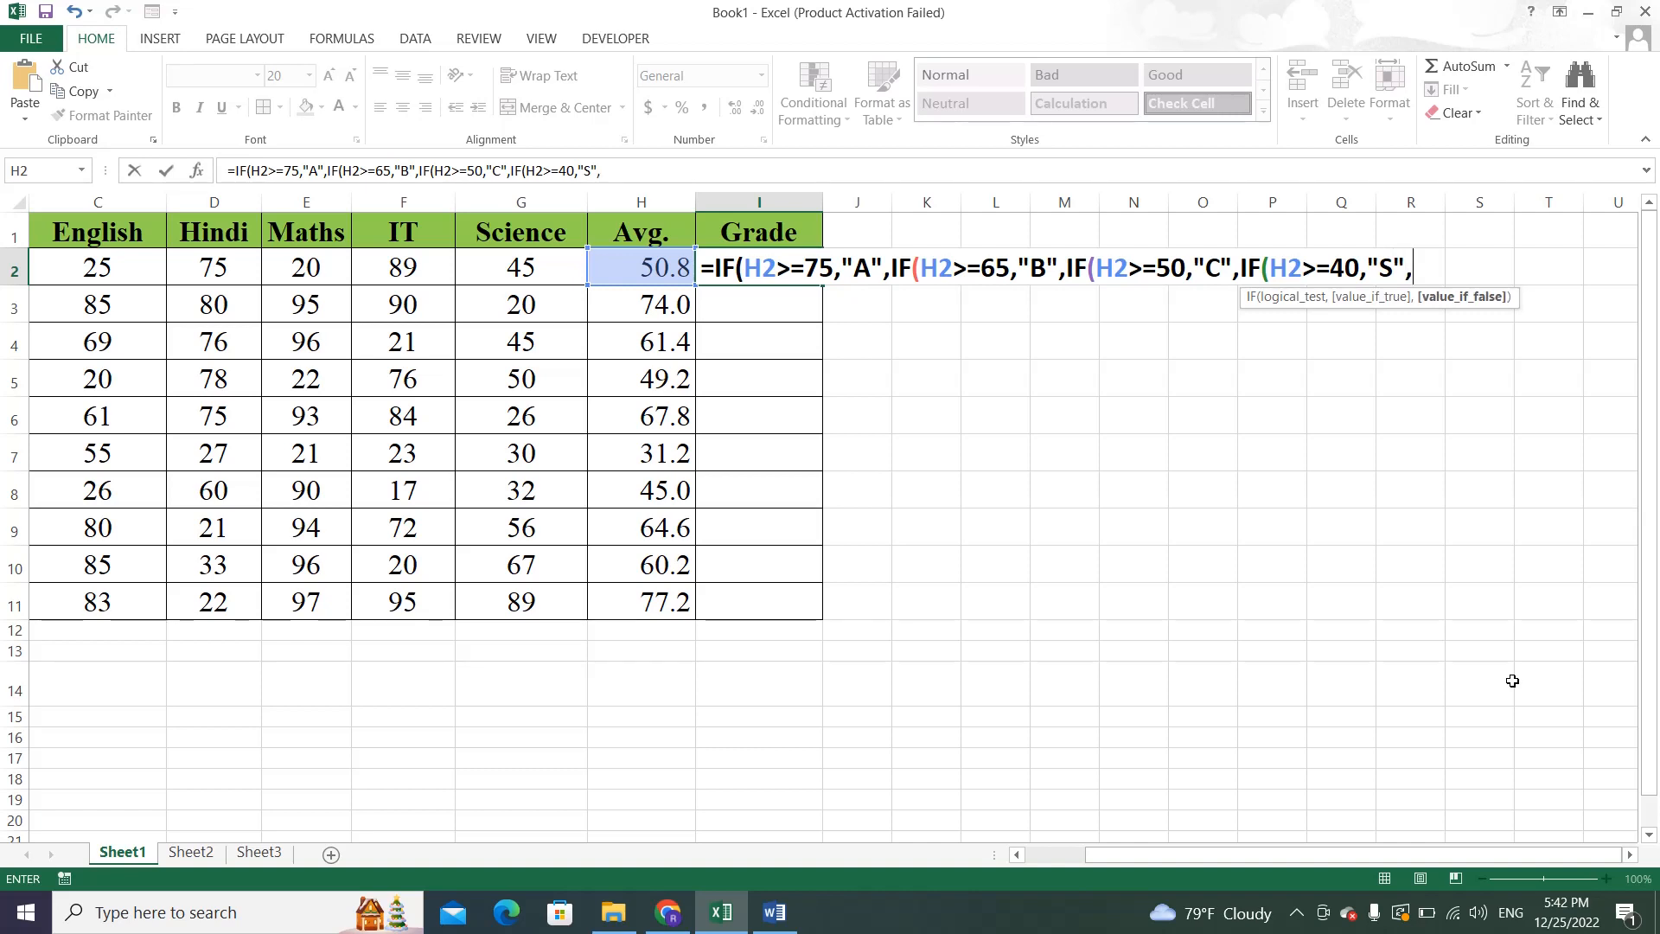
Complete the I2 formula with "F" as the last value if false, close all four IF functions and enter it.
{"action": "type", "text": "\"F\")"}
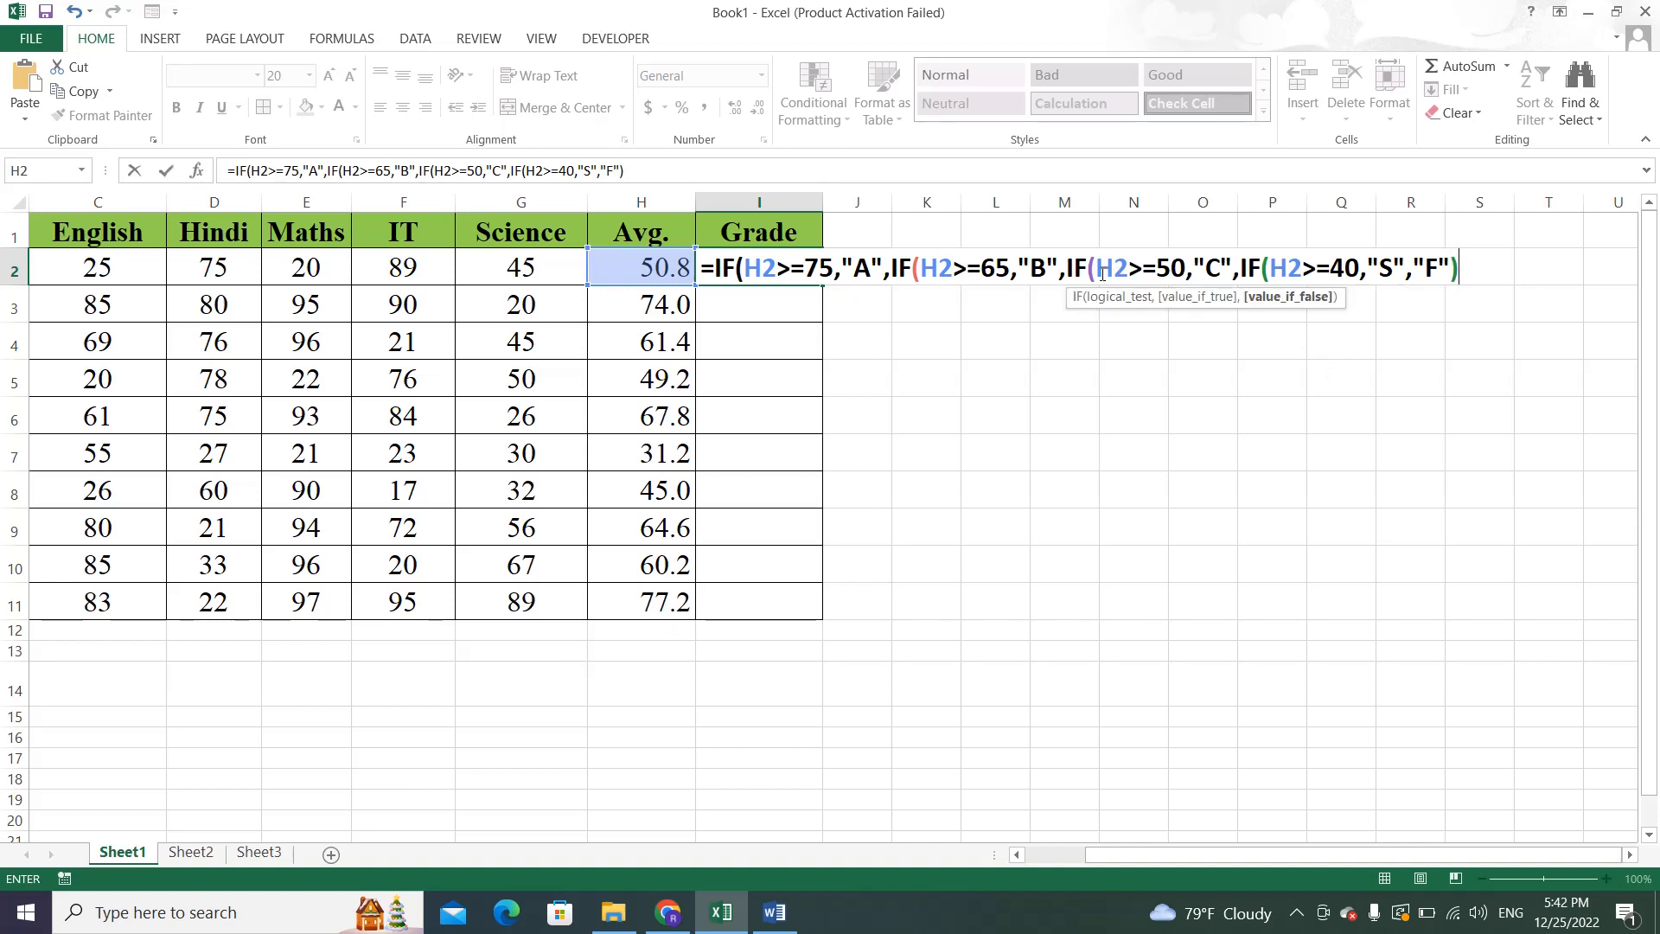
{"action": "type", "text": ")"}
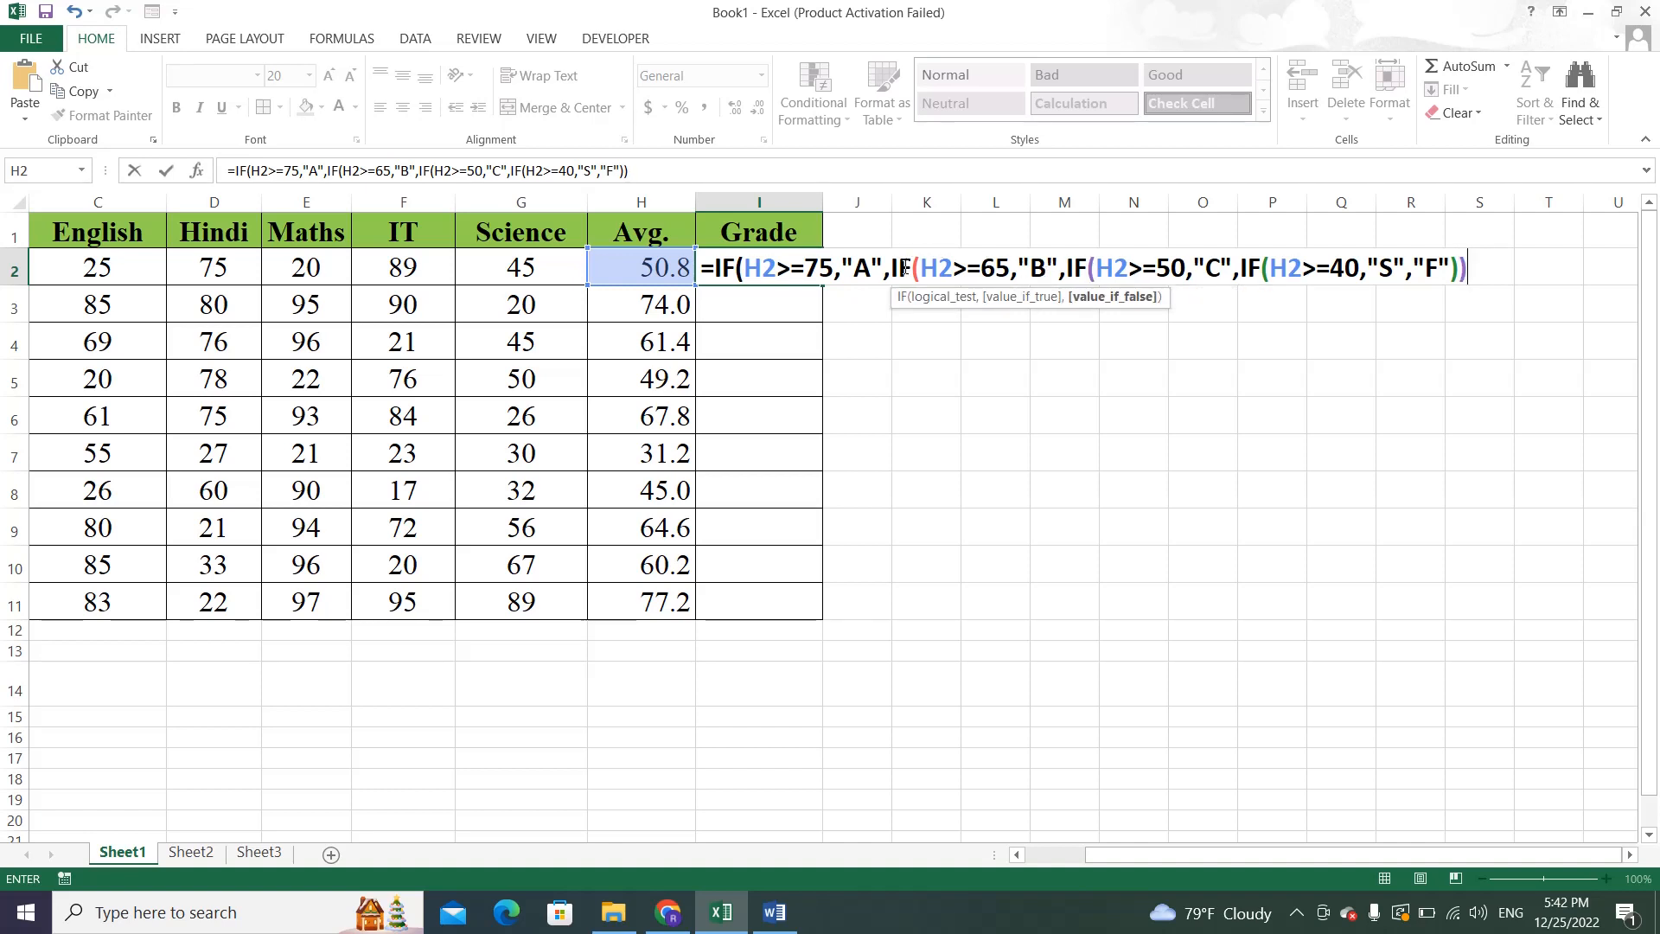
{"action": "type", "text": ")"}
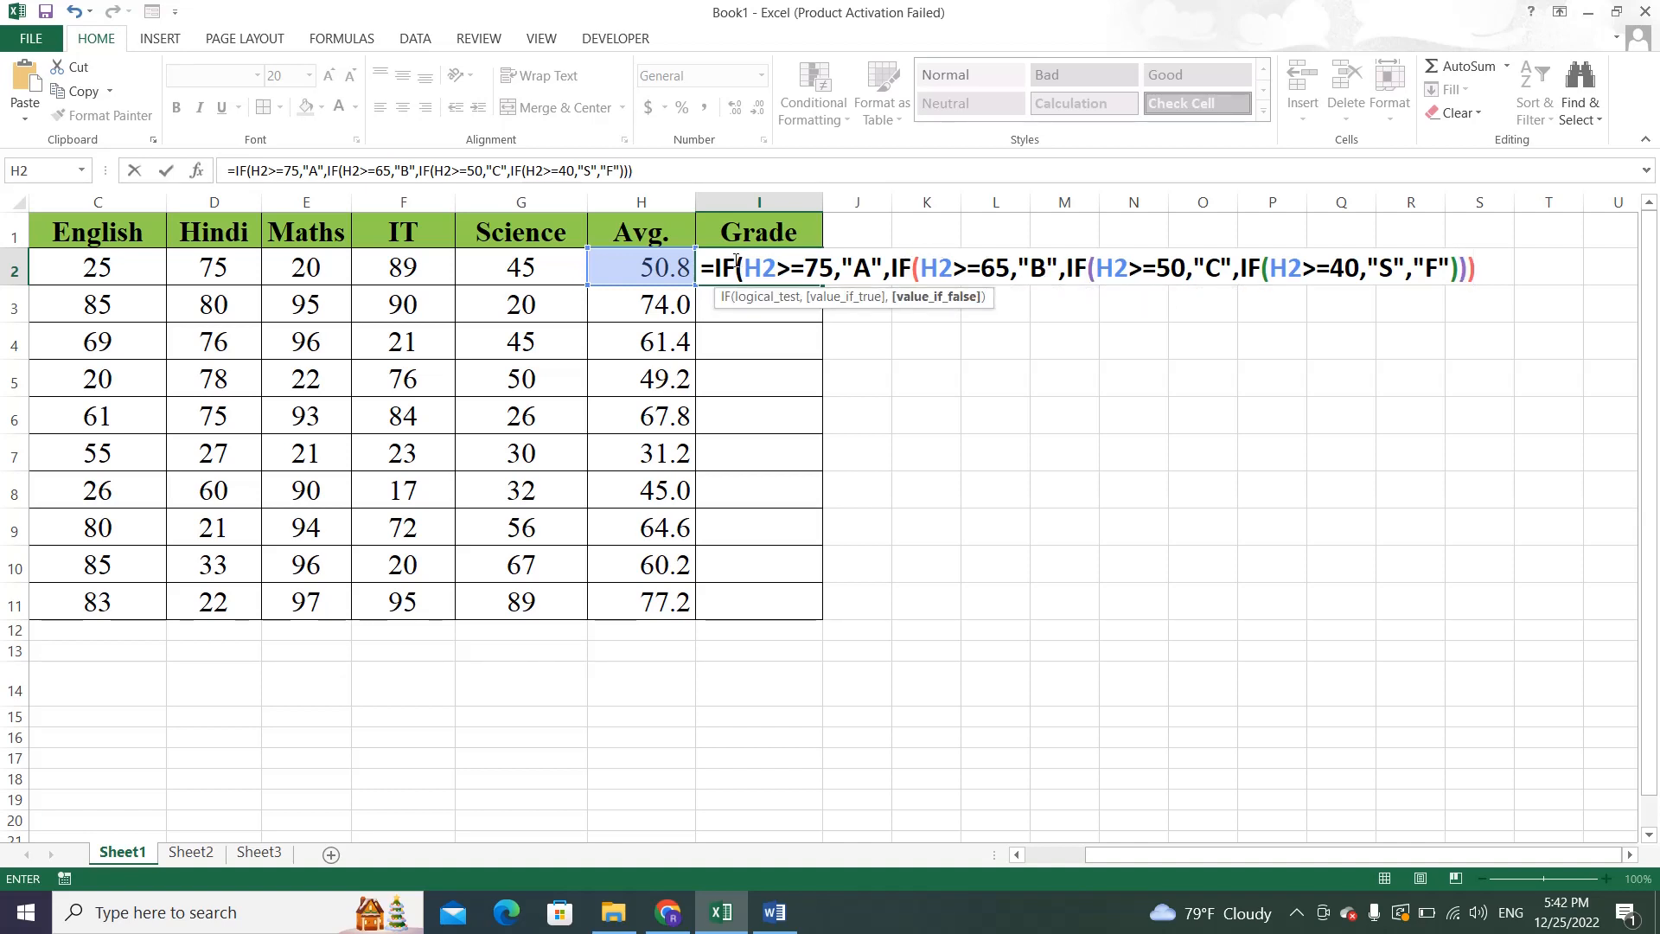
{"action": "type", "text": ")"}
{"action": "key", "text": "Return"}
Fill the grade formula from I2 down to I11 for all students.
{"action": "left_click", "coordinate": [736, 260]}
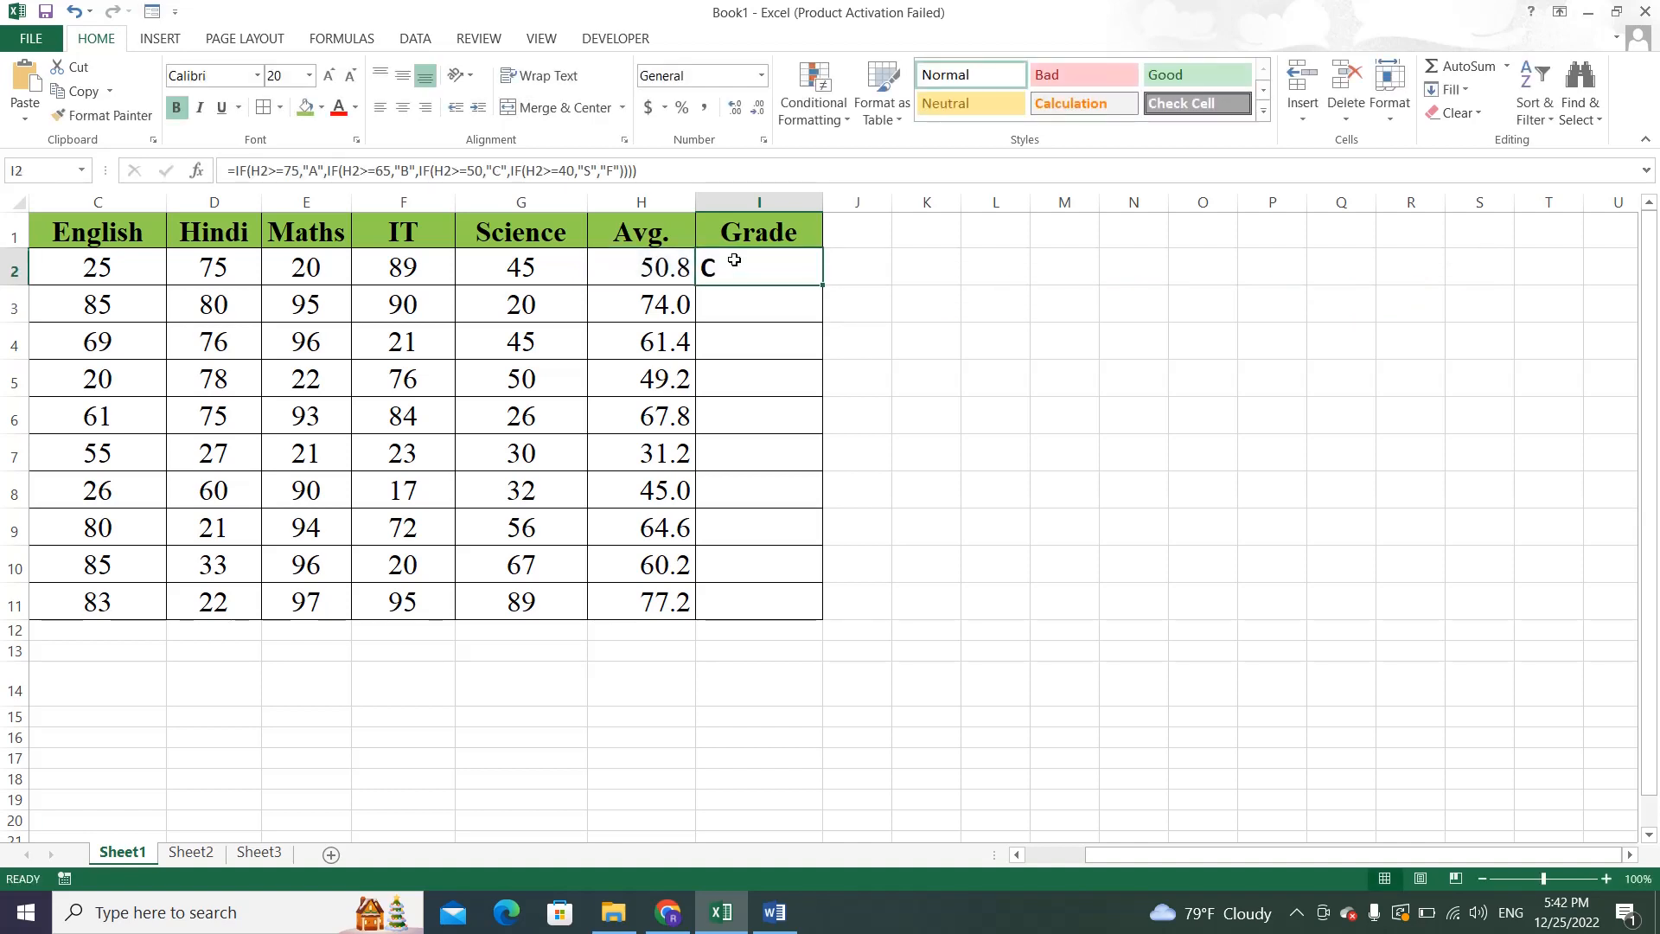
{"action": "left_click", "coordinate": [1016, 854]}
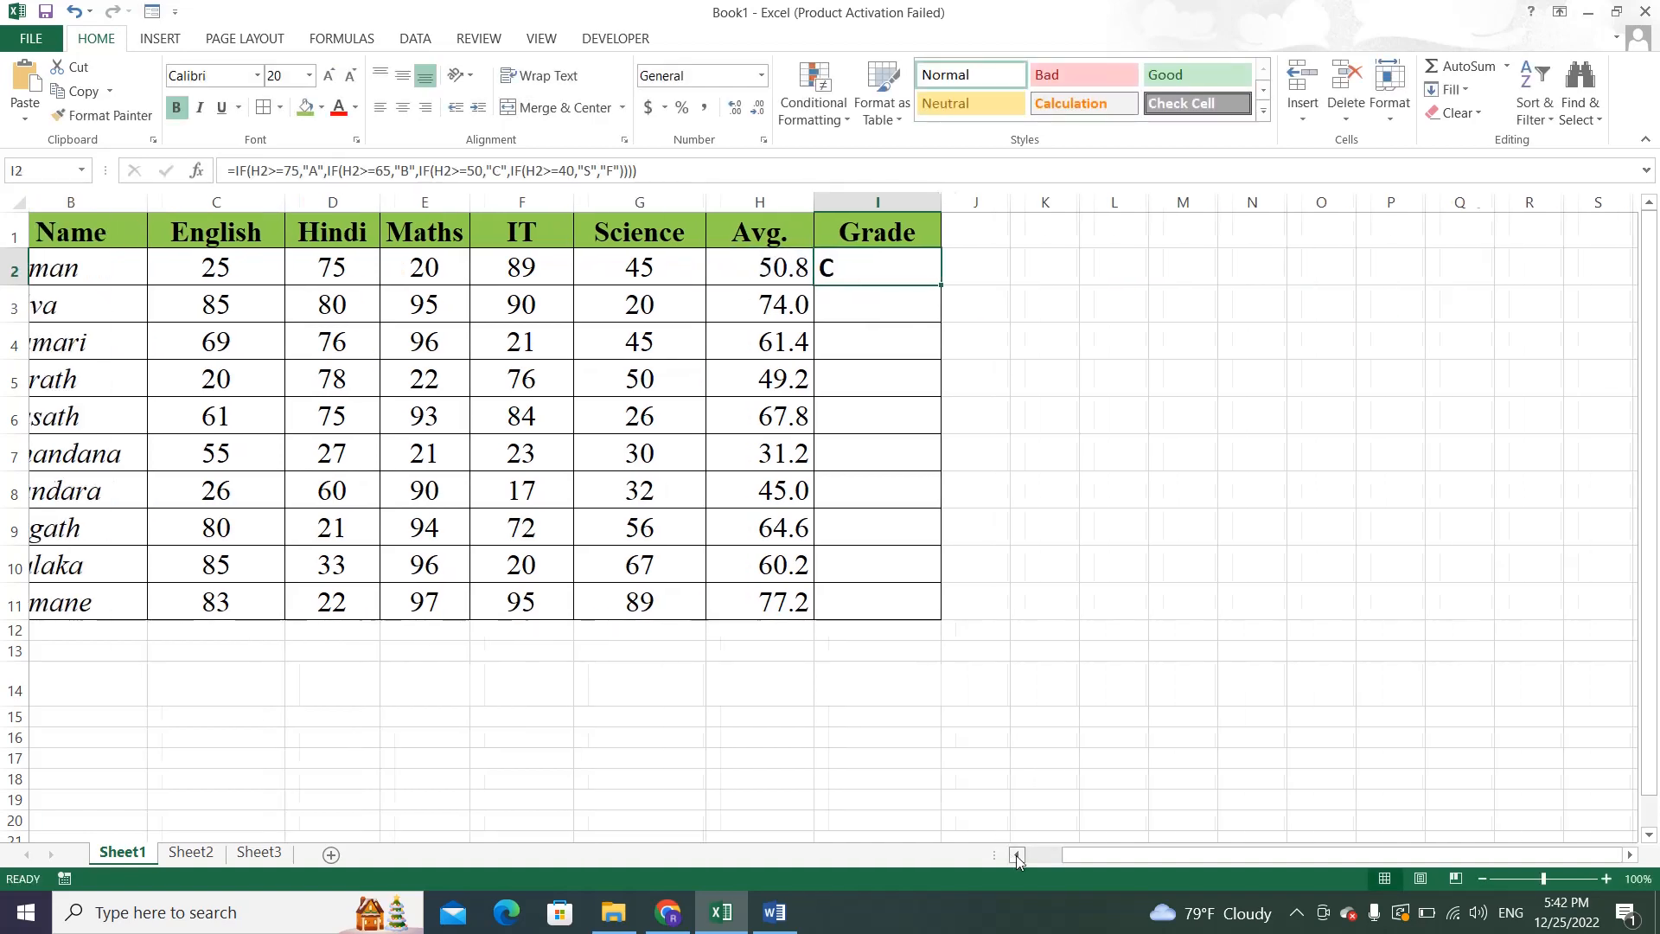
{"action": "left_click", "coordinate": [1016, 854]}
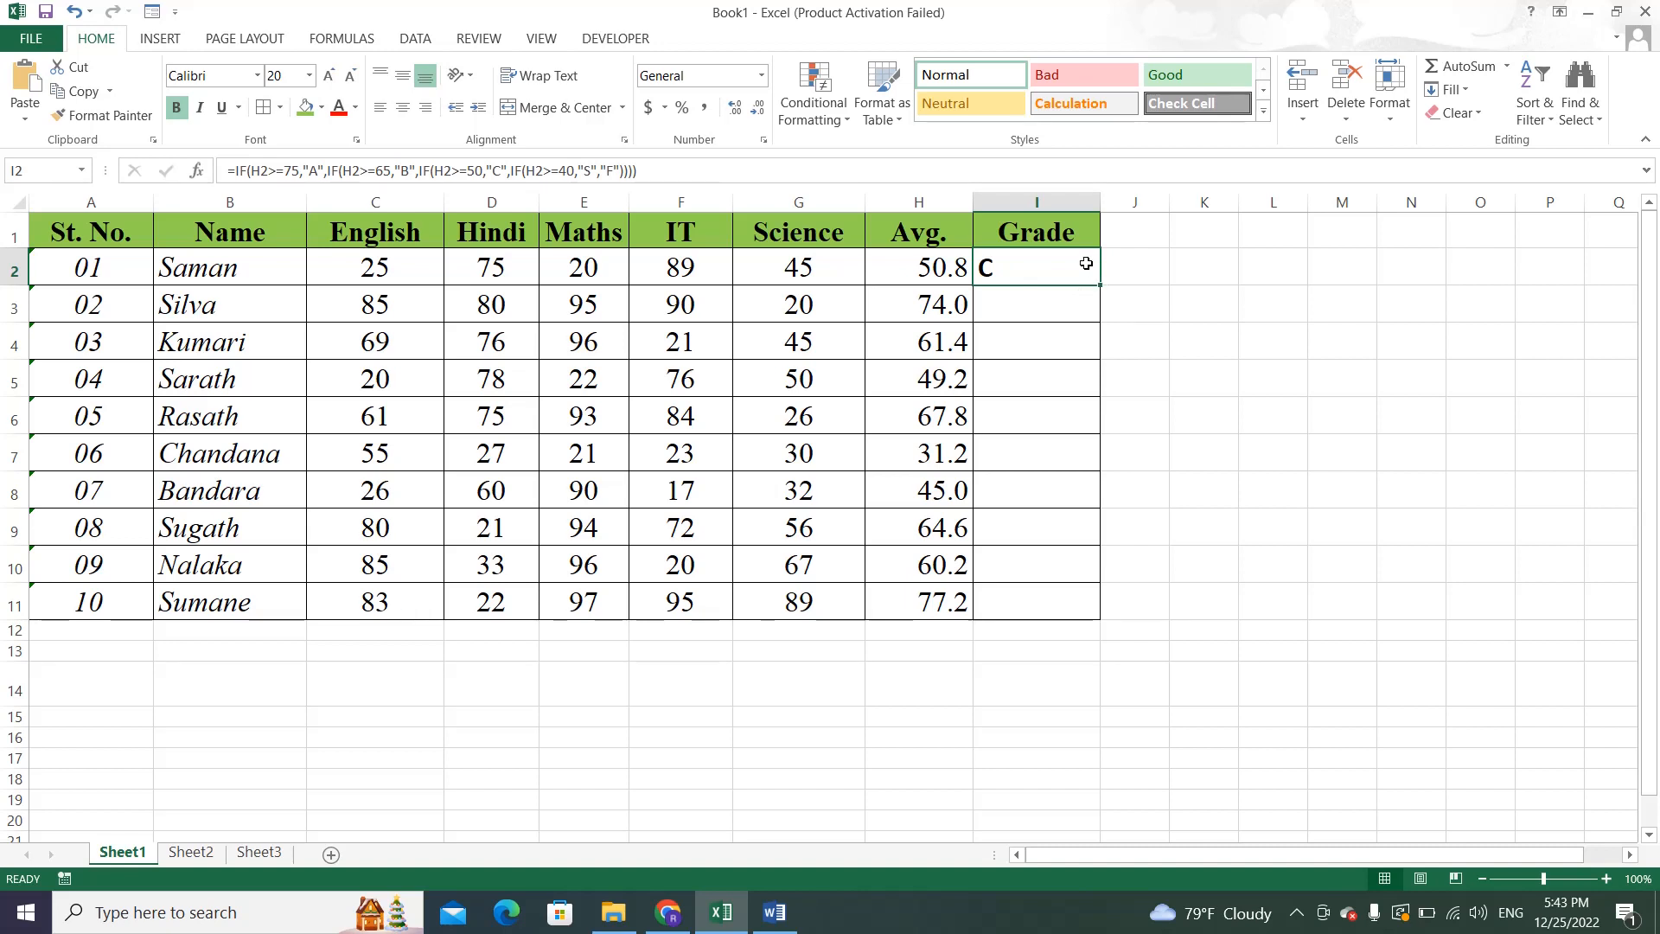
{"action": "left_click_drag", "start_coordinate": [1100, 286], "coordinate": [1067, 606]}
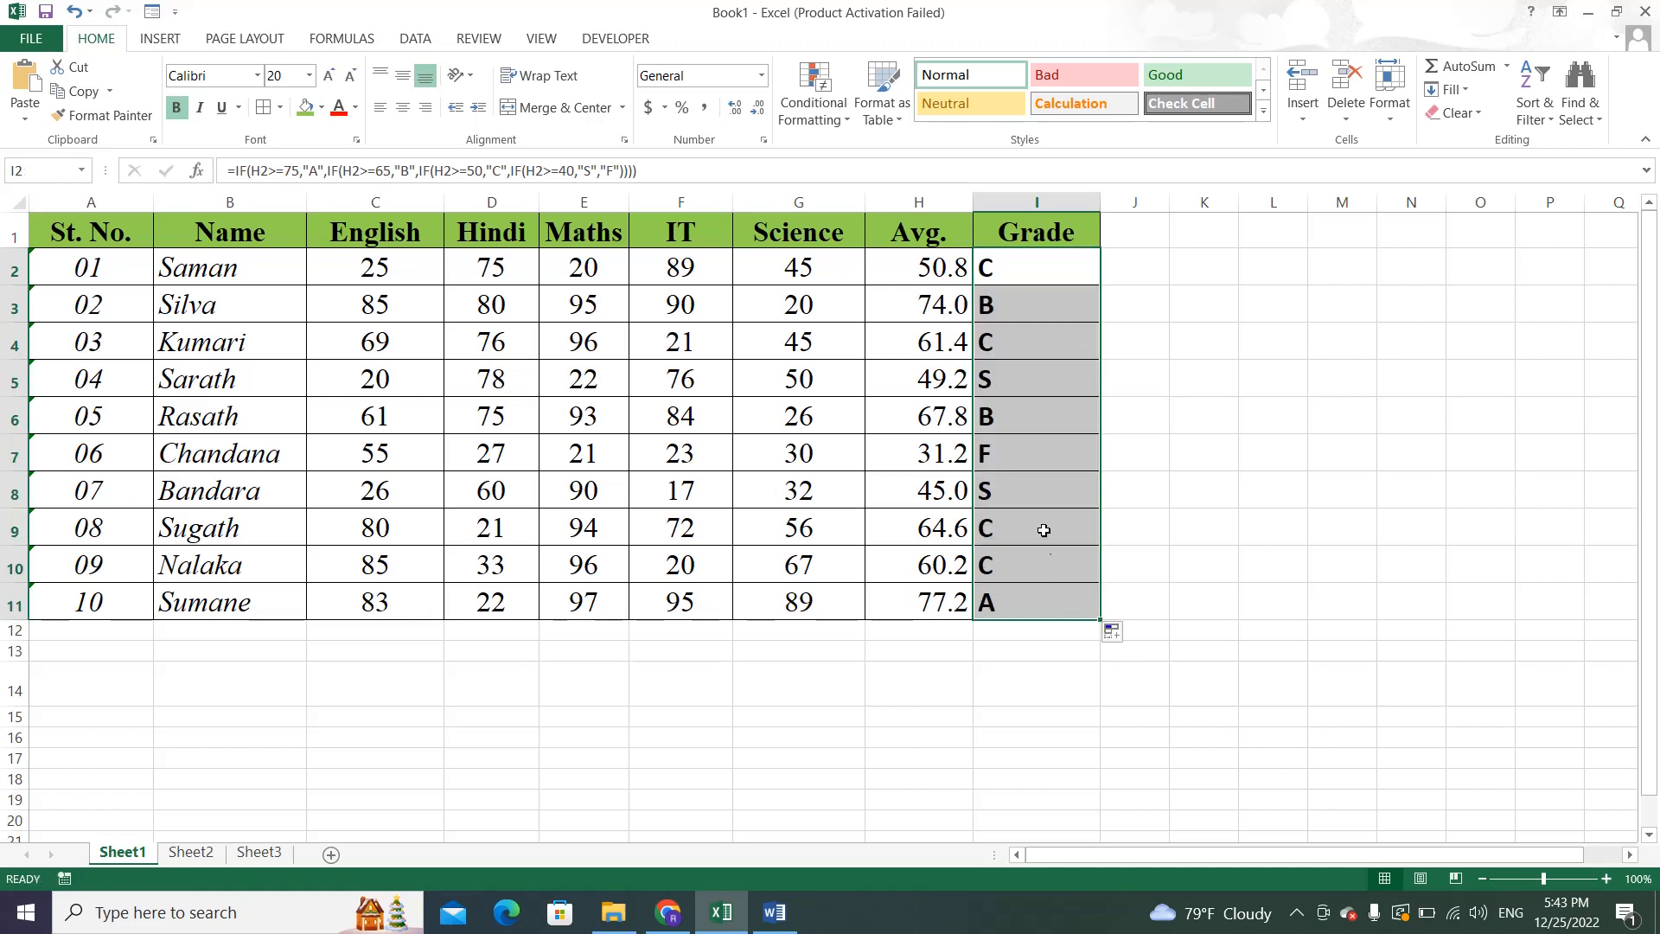
Check the averages in H7, H3 and H11 against their grades in the Grade column.
{"action": "left_click", "coordinate": [926, 453]}
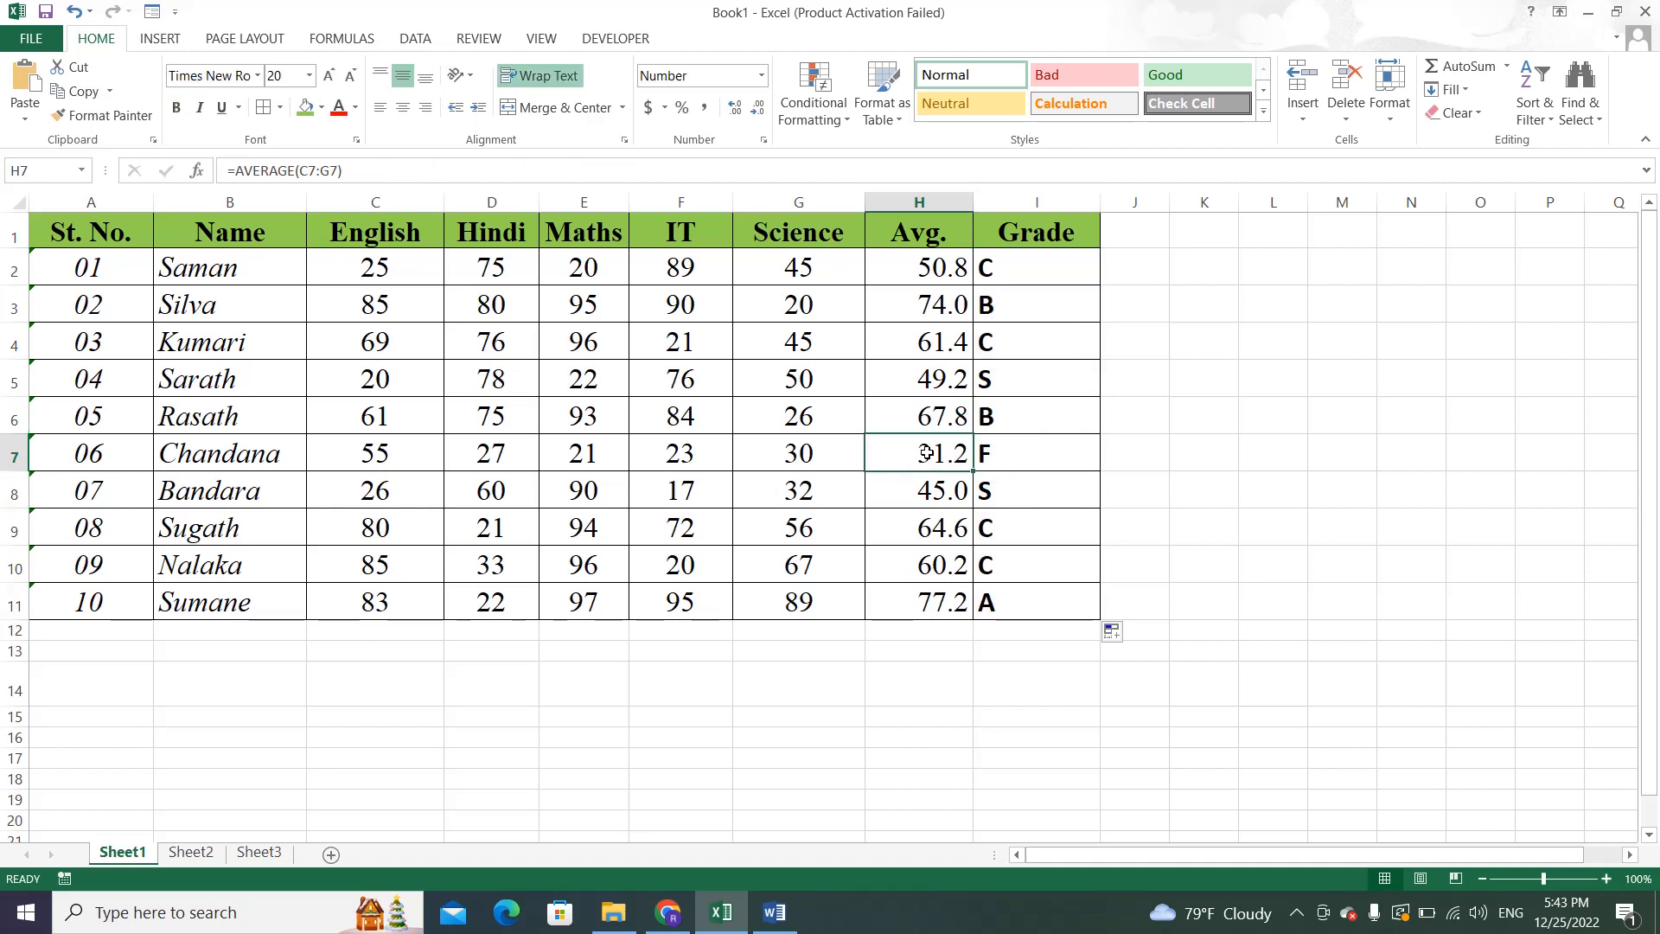
{"action": "left_click", "coordinate": [936, 308]}
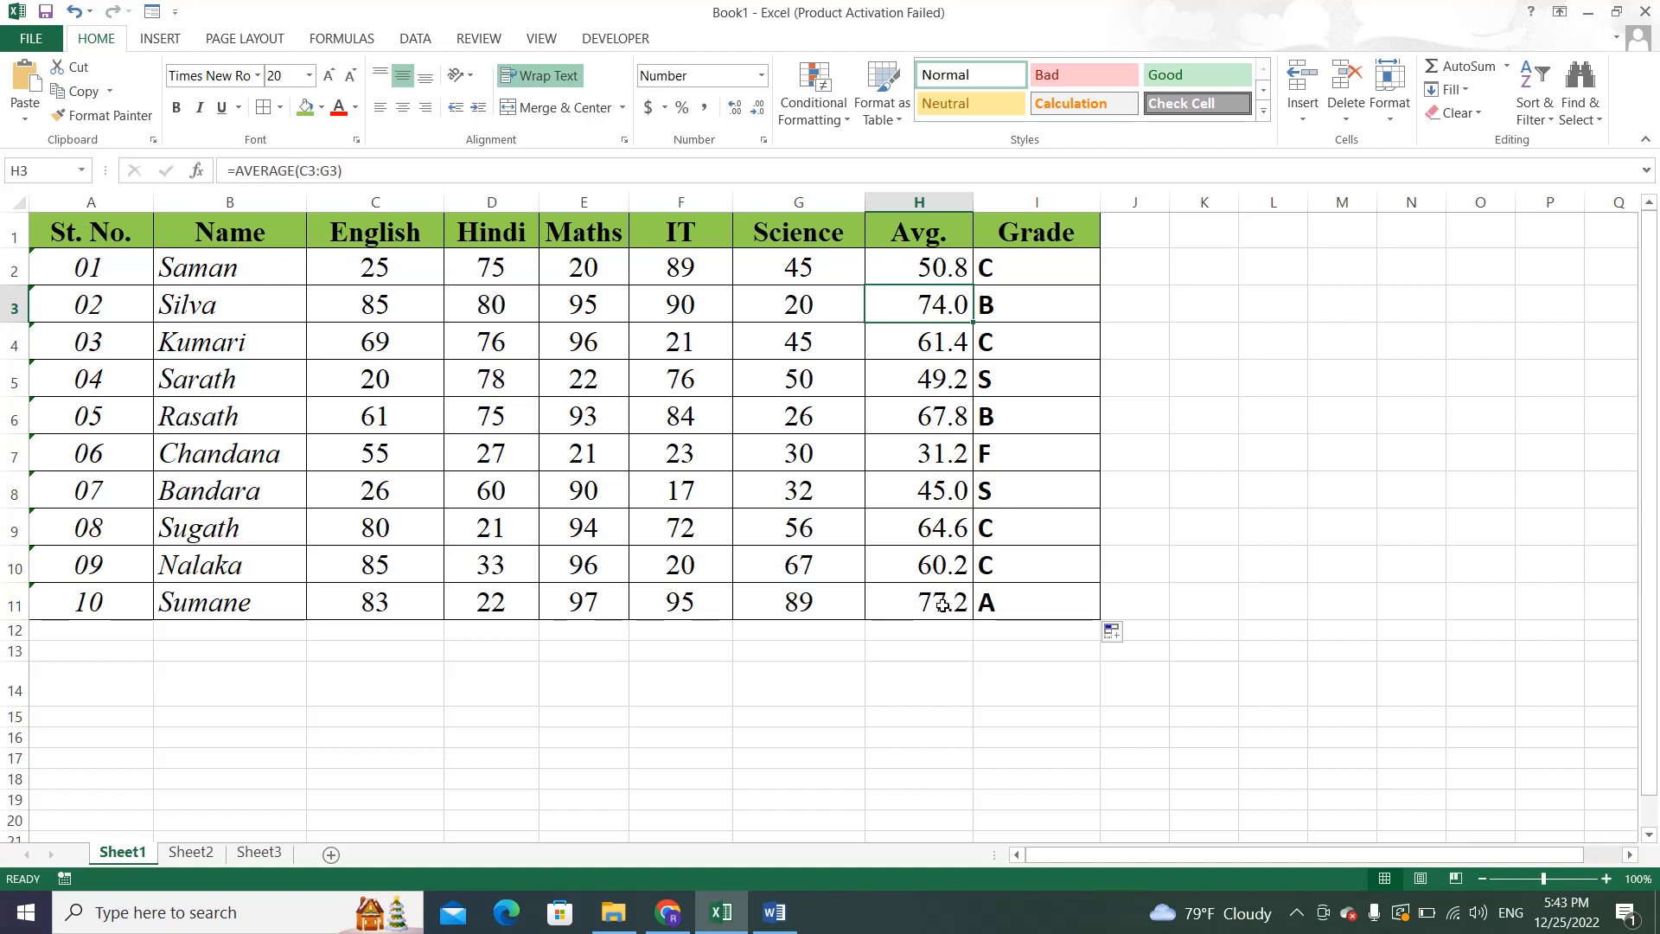
{"action": "left_click", "coordinate": [943, 604]}
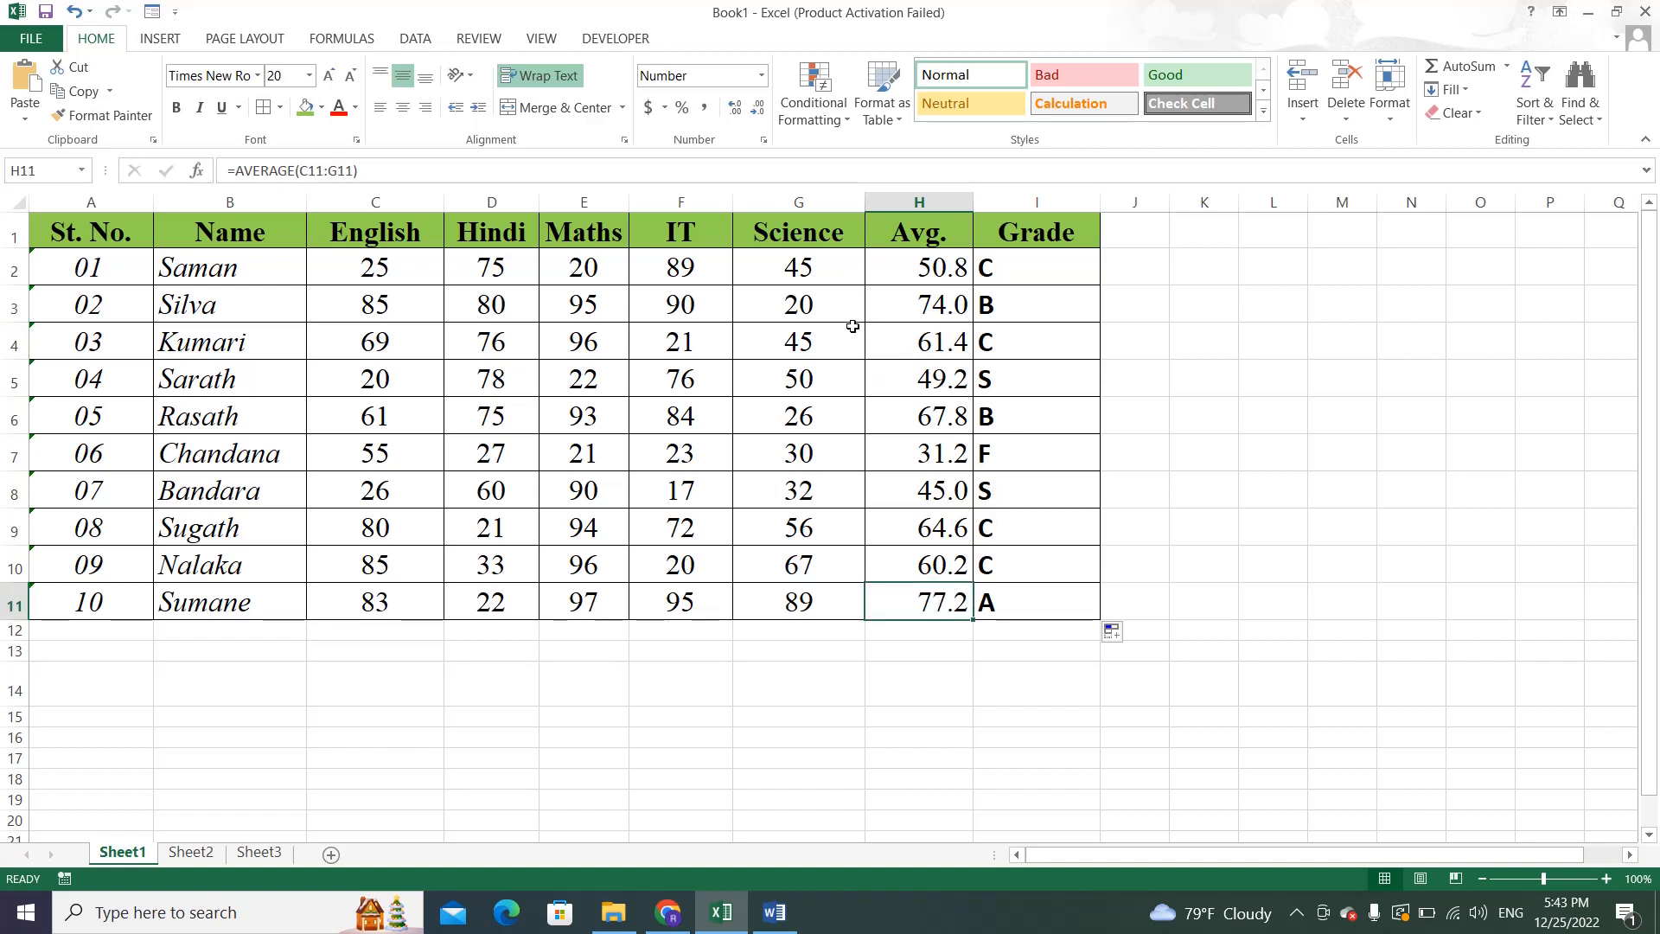
Test the grade formula by entering Maths marks of 50 and 90 in cell E2 for student 01.
{"action": "left_click", "coordinate": [590, 269]}
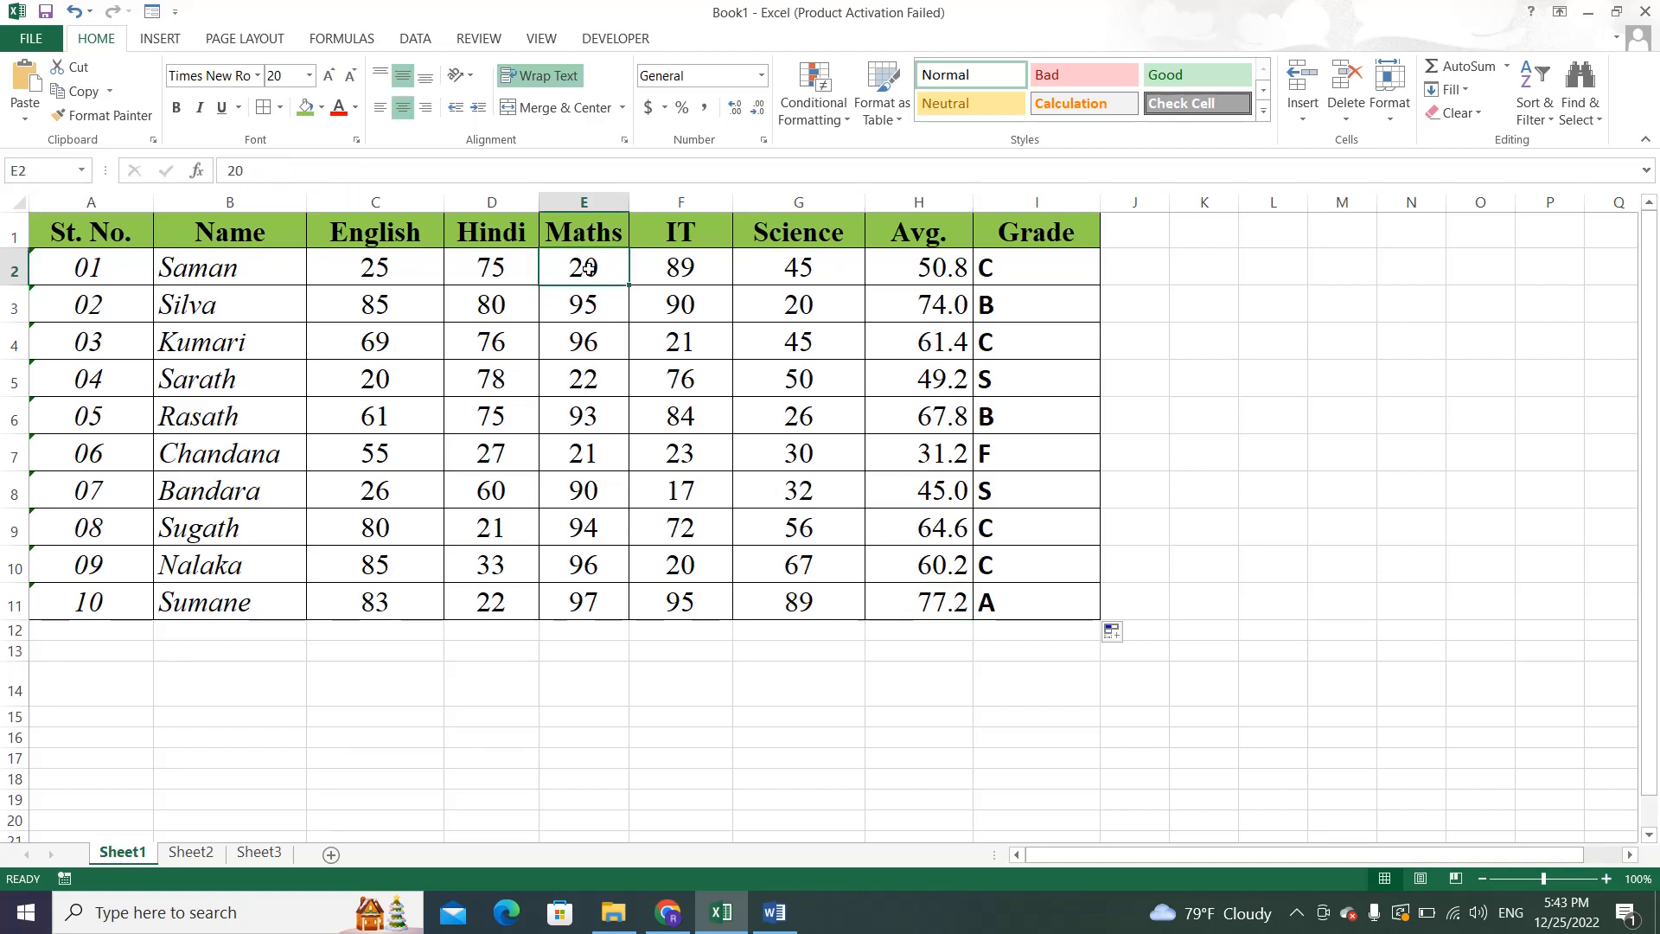
{"action": "type", "text": "50"}
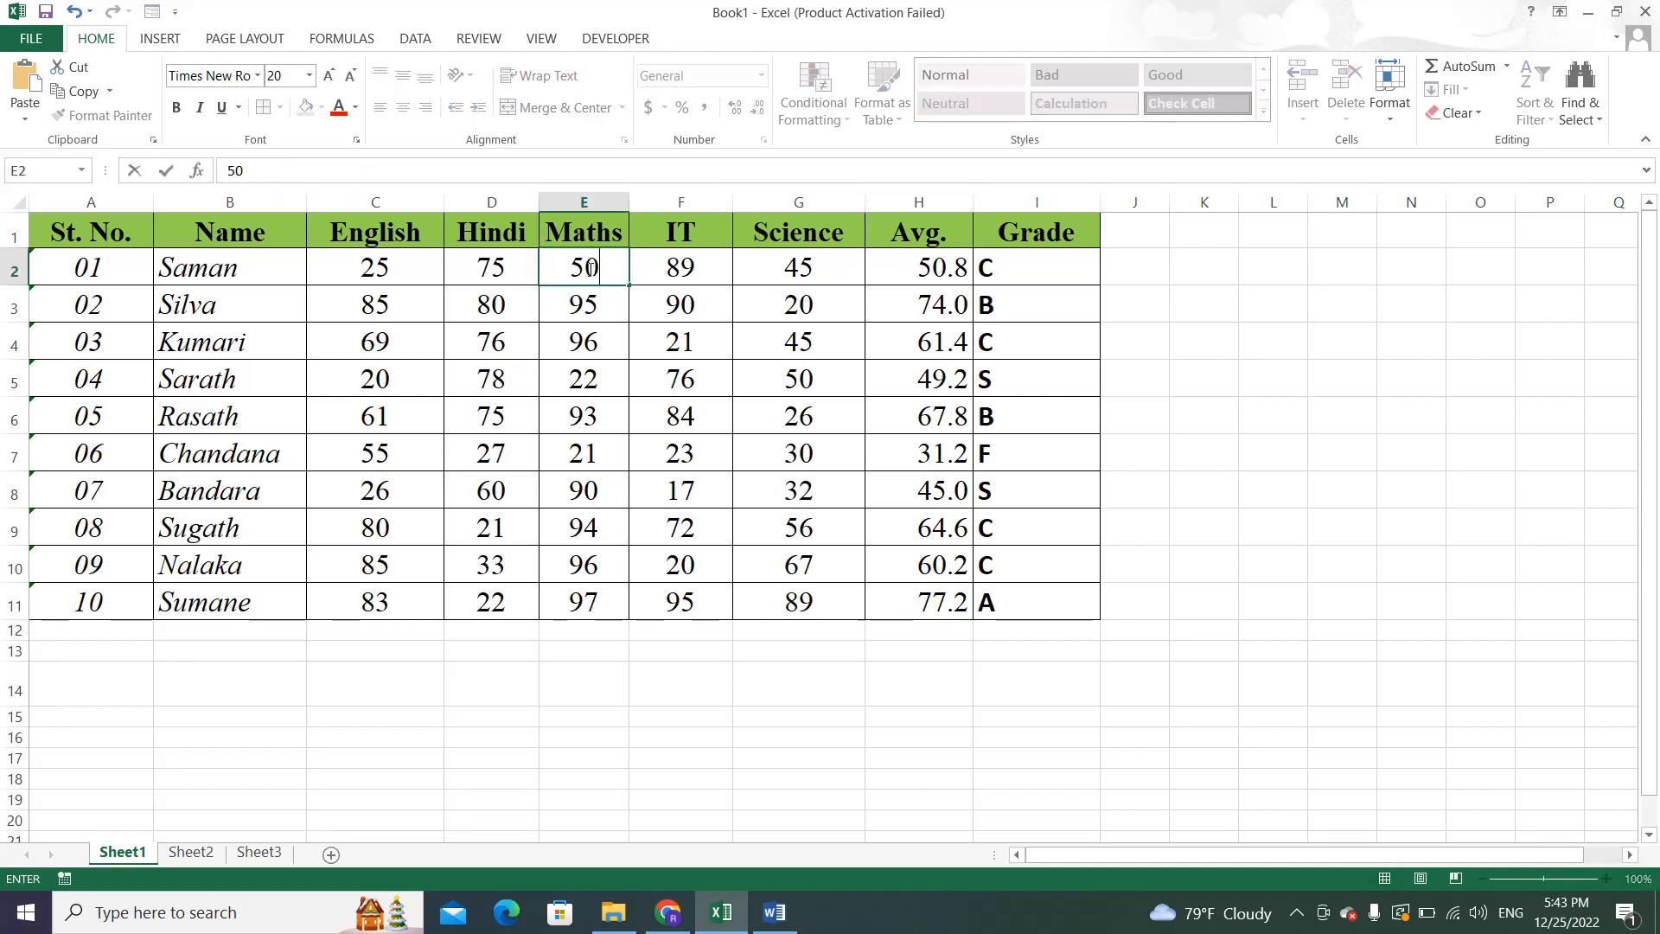
{"action": "key", "text": "Return"}
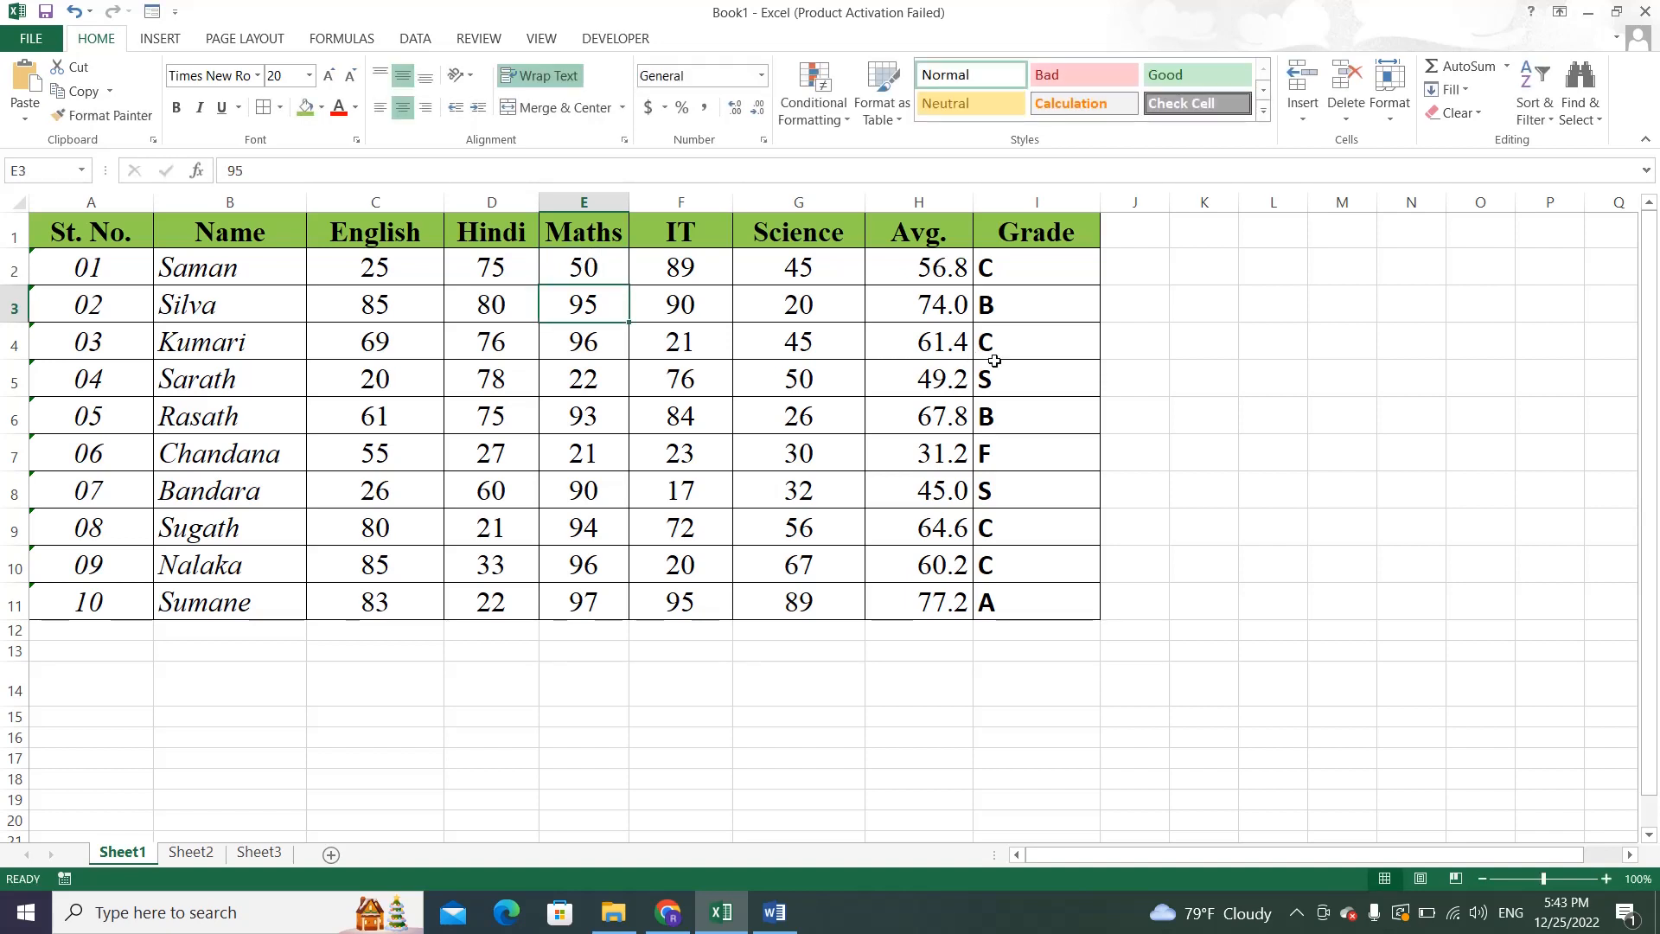
{"action": "left_click", "coordinate": [609, 272]}
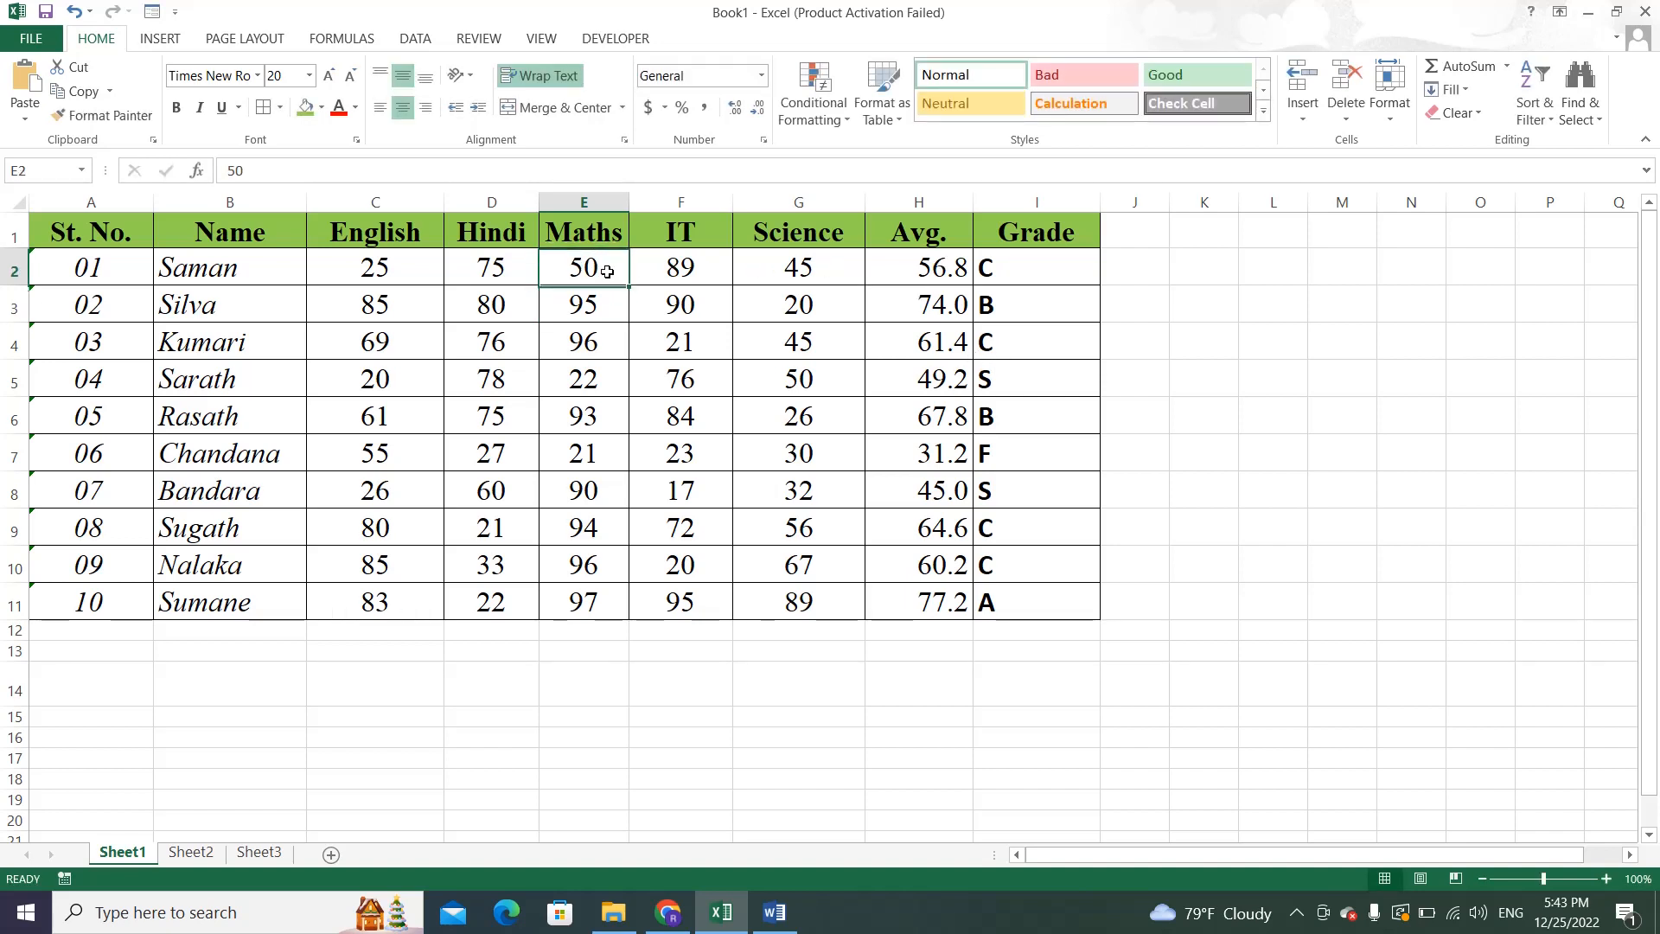
{"action": "type", "text": "90"}
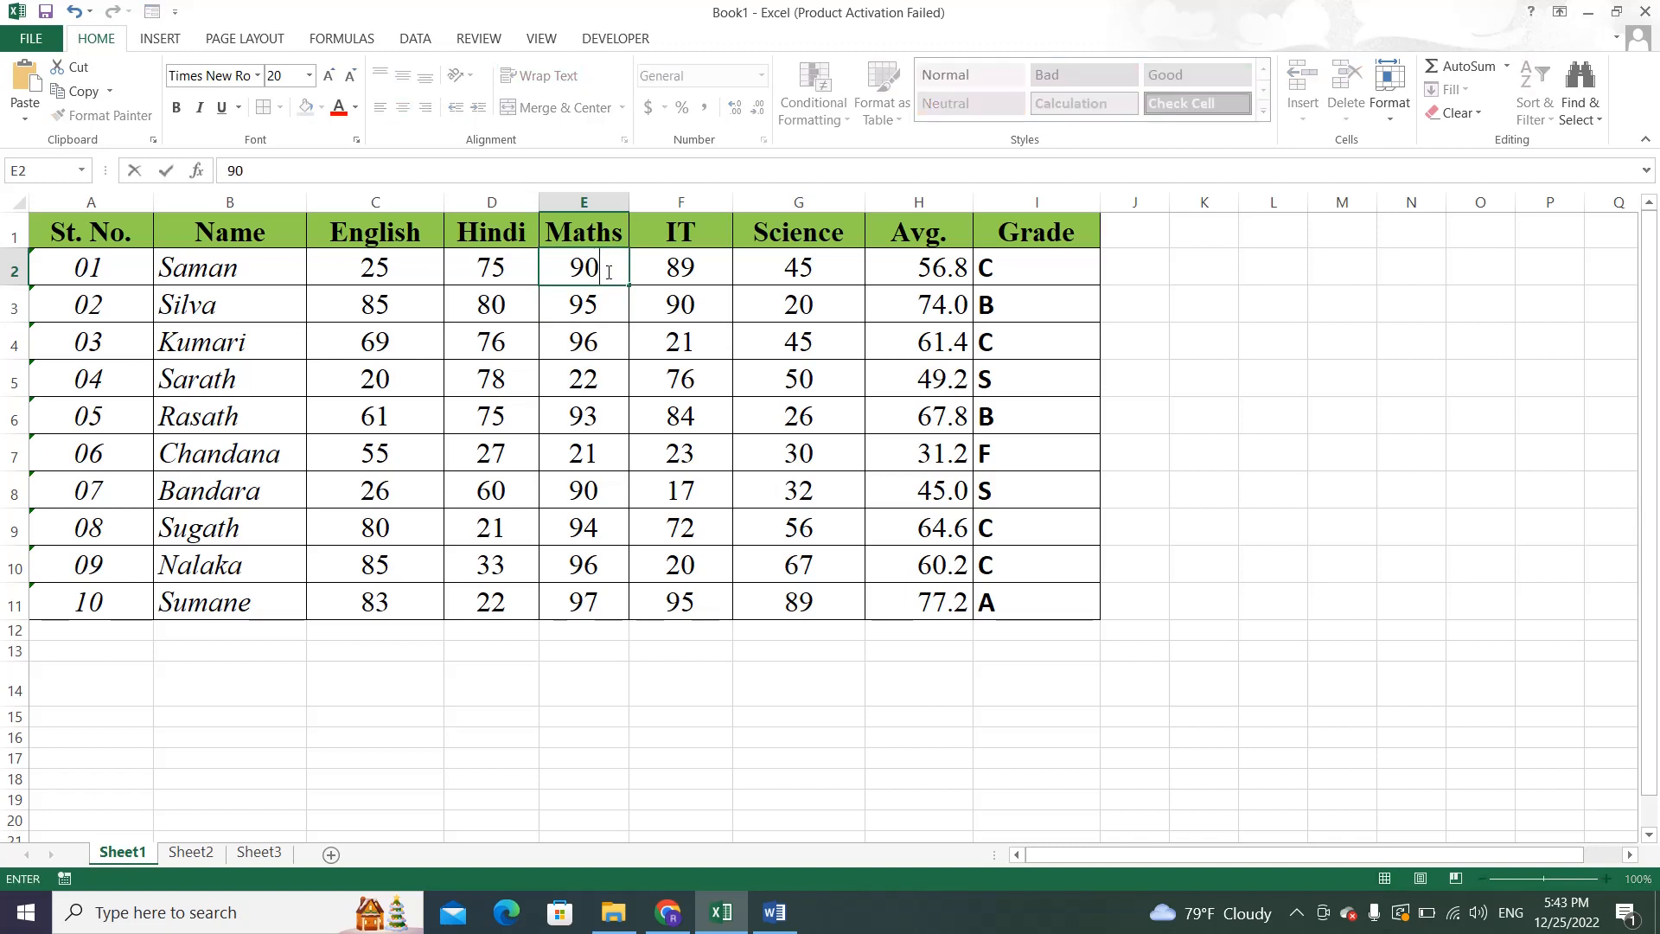
{"action": "key", "text": "Return"}
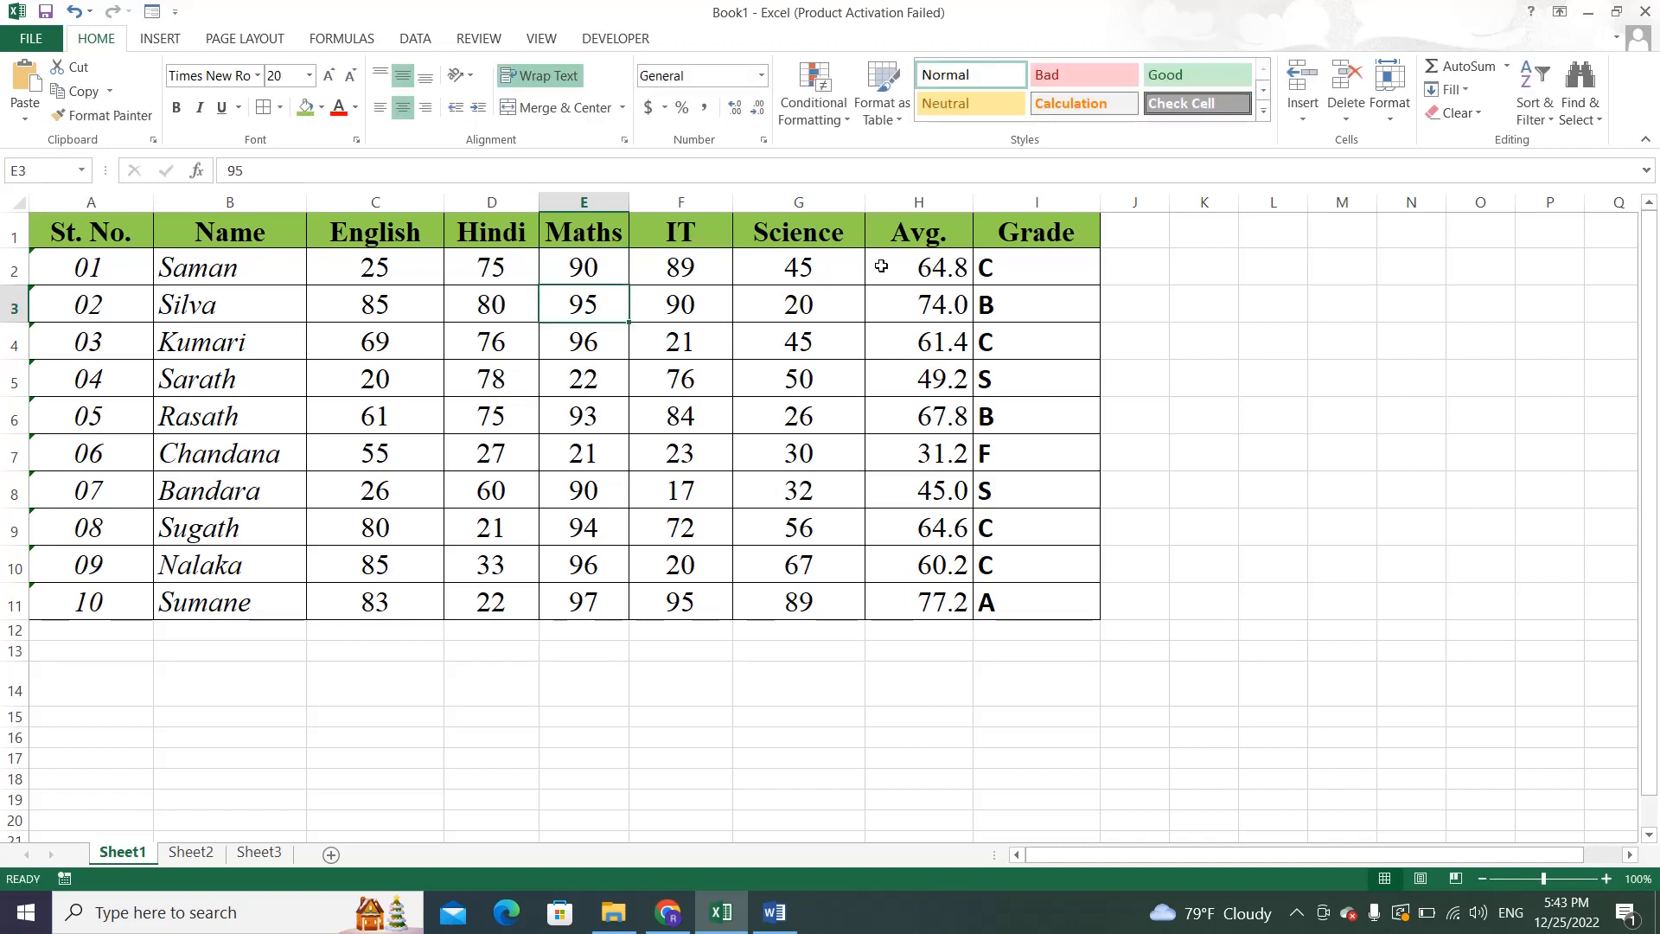
Set the Maths mark of student 01 in cell E2 to 100 to test the grade formula.
{"action": "left_click", "coordinate": [590, 267]}
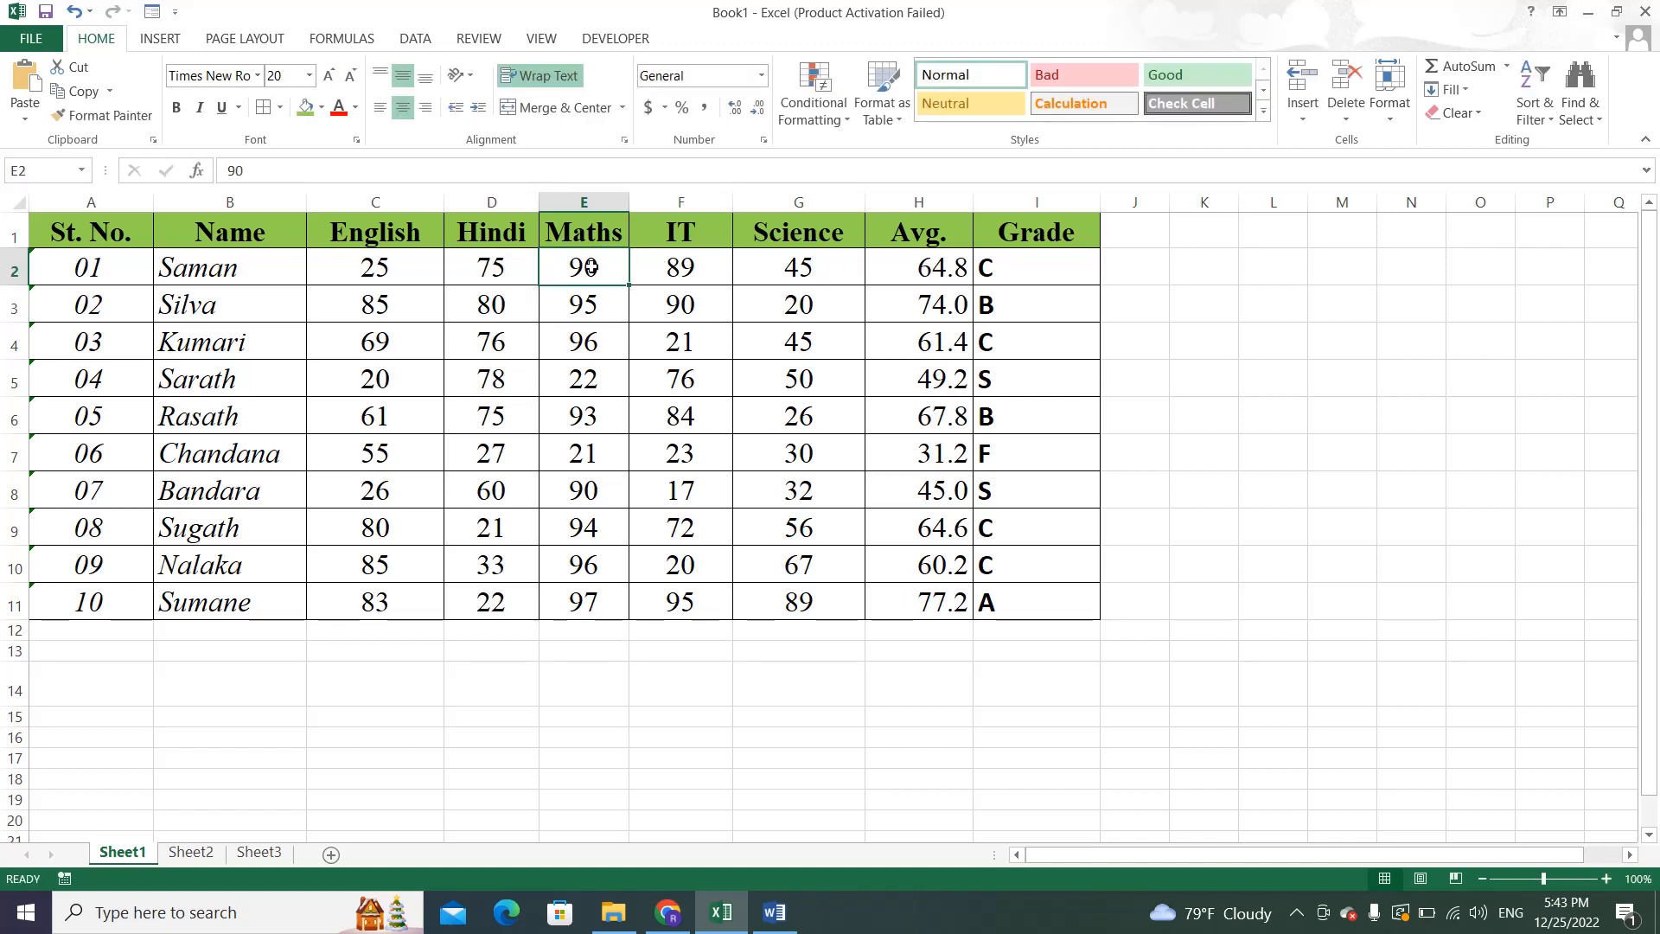
{"action": "type", "text": "100"}
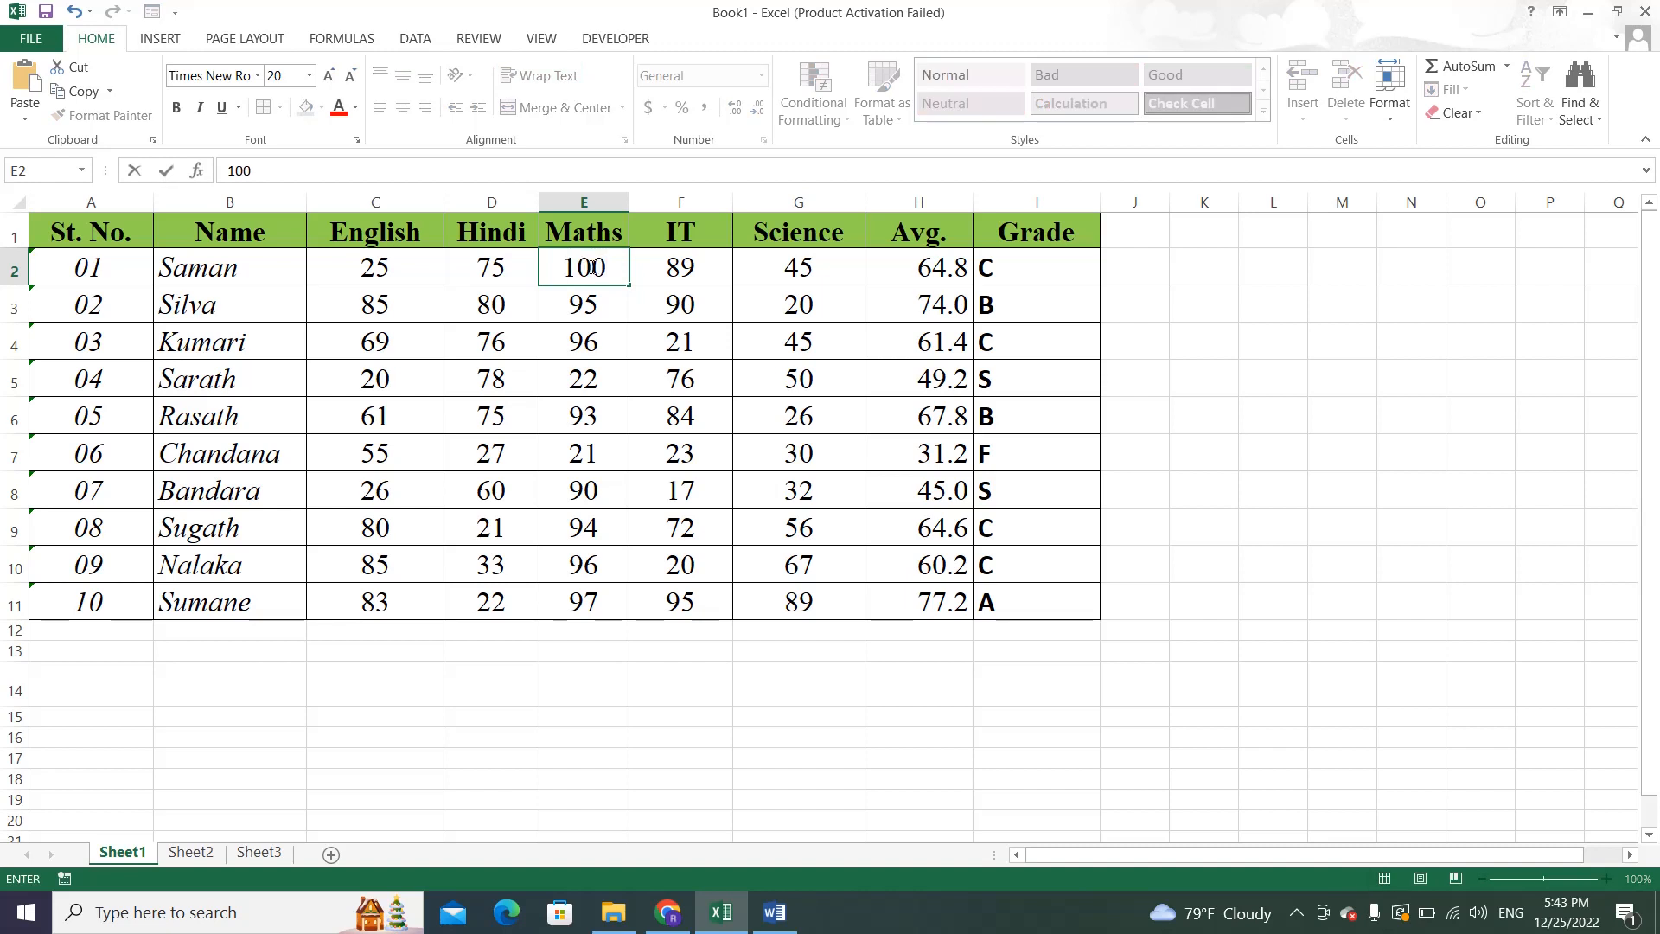
{"action": "key", "text": "Return"}
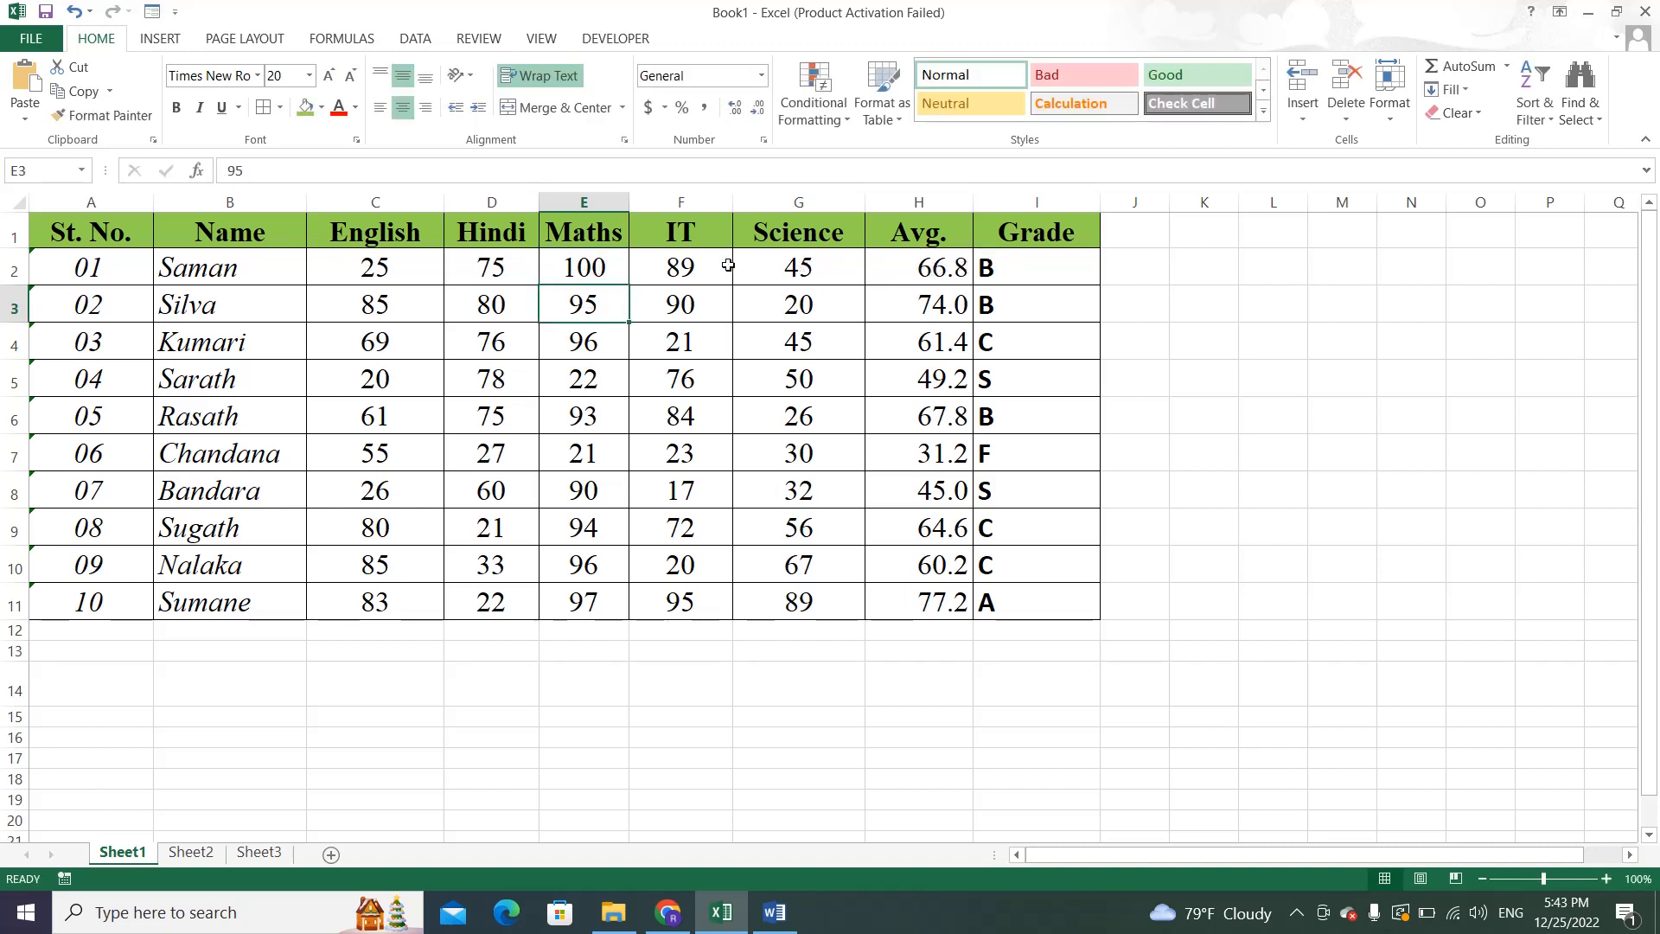
Set the Maths mark of student 01 in cell E2 to 50 and check the grade formula in I2.
{"action": "left_click", "coordinate": [592, 265]}
{"action": "double_click", "coordinate": [594, 263]}
{"action": "type", "text": "50"}
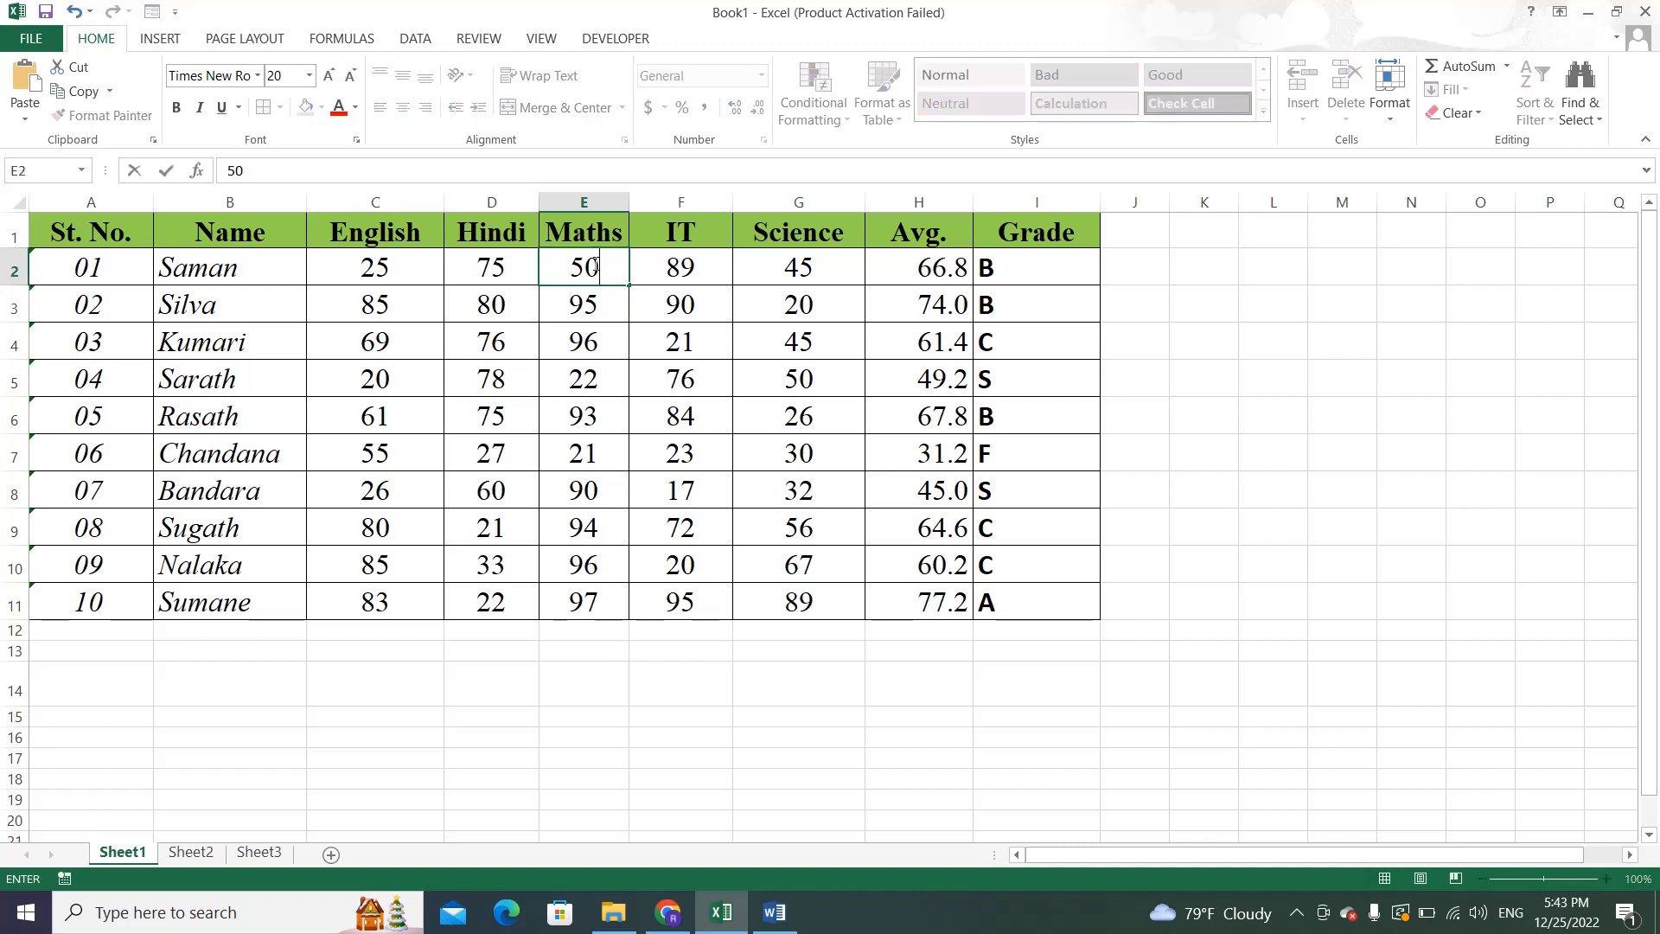
{"action": "key", "text": "Return"}
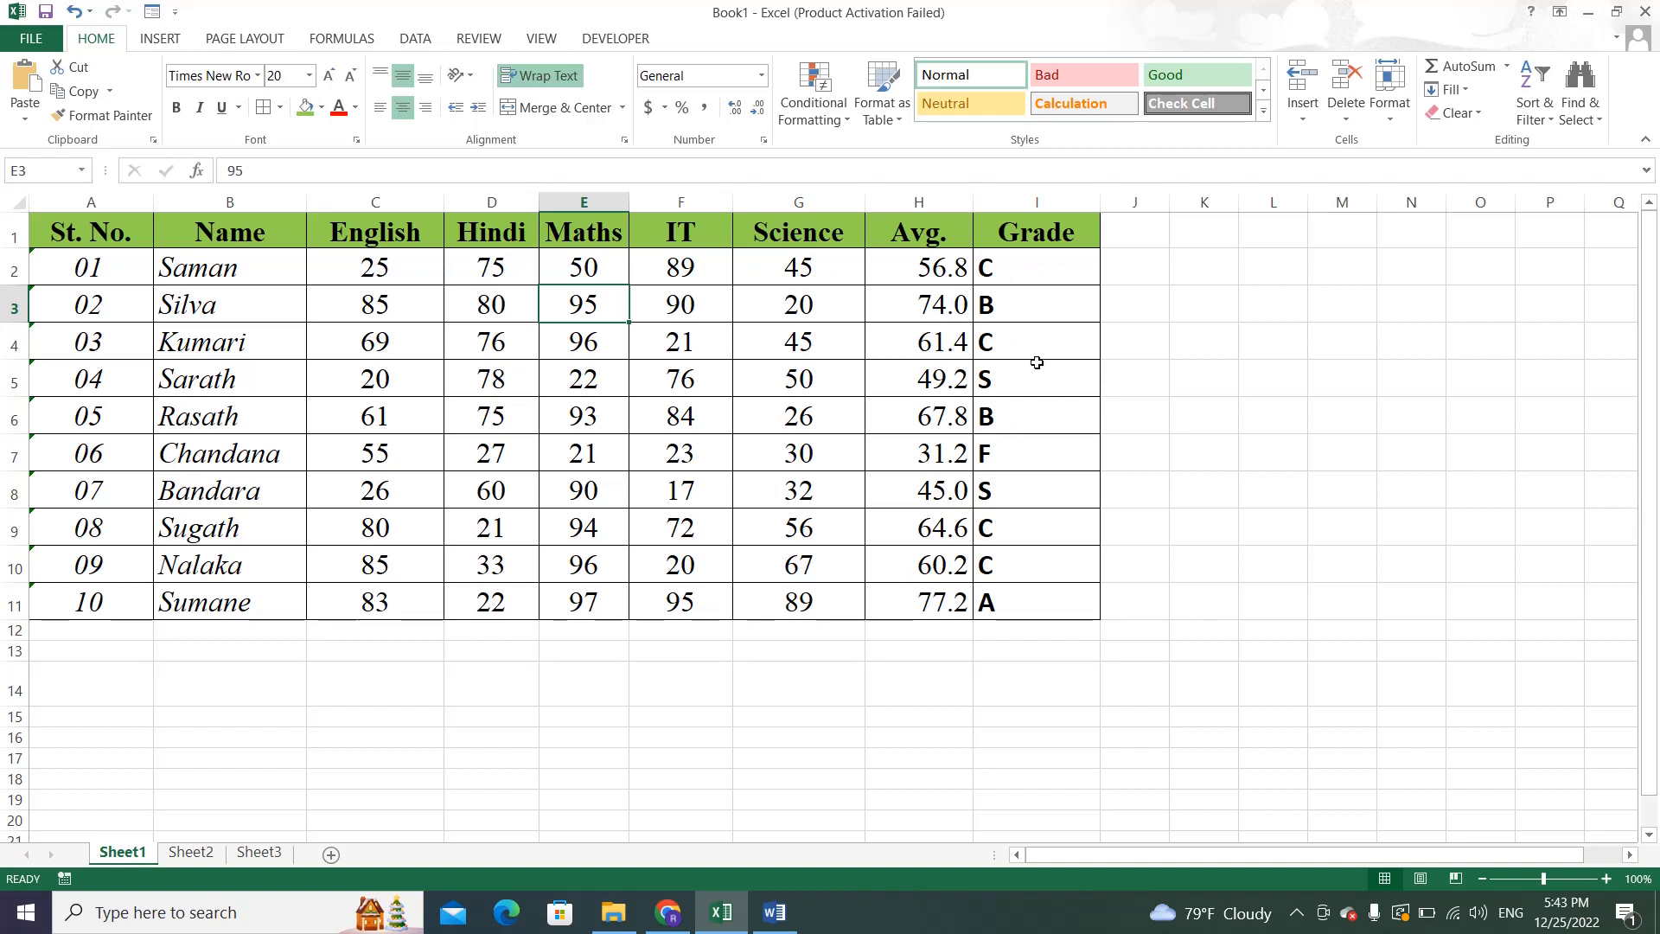
{"action": "left_click", "coordinate": [1061, 273]}
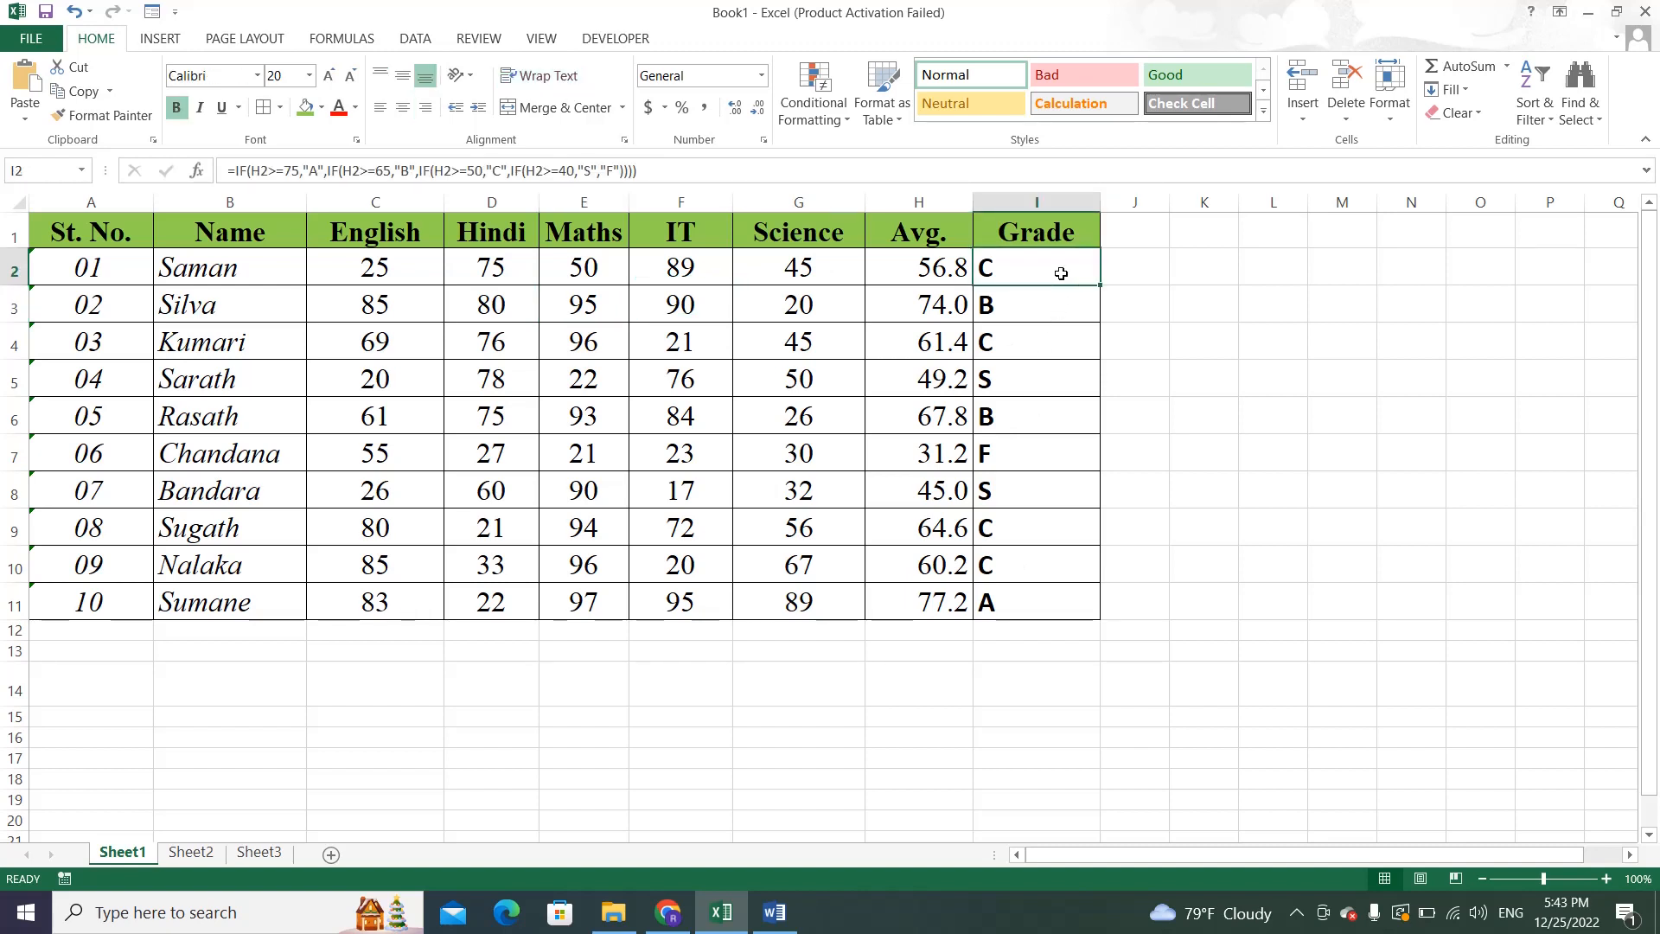
Widen column J and insert an IF function in cell J2 by searching for IF among the available functions.
{"action": "left_click_drag", "start_coordinate": [1170, 202], "coordinate": [1271, 207]}
{"action": "left_click", "coordinate": [1191, 268]}
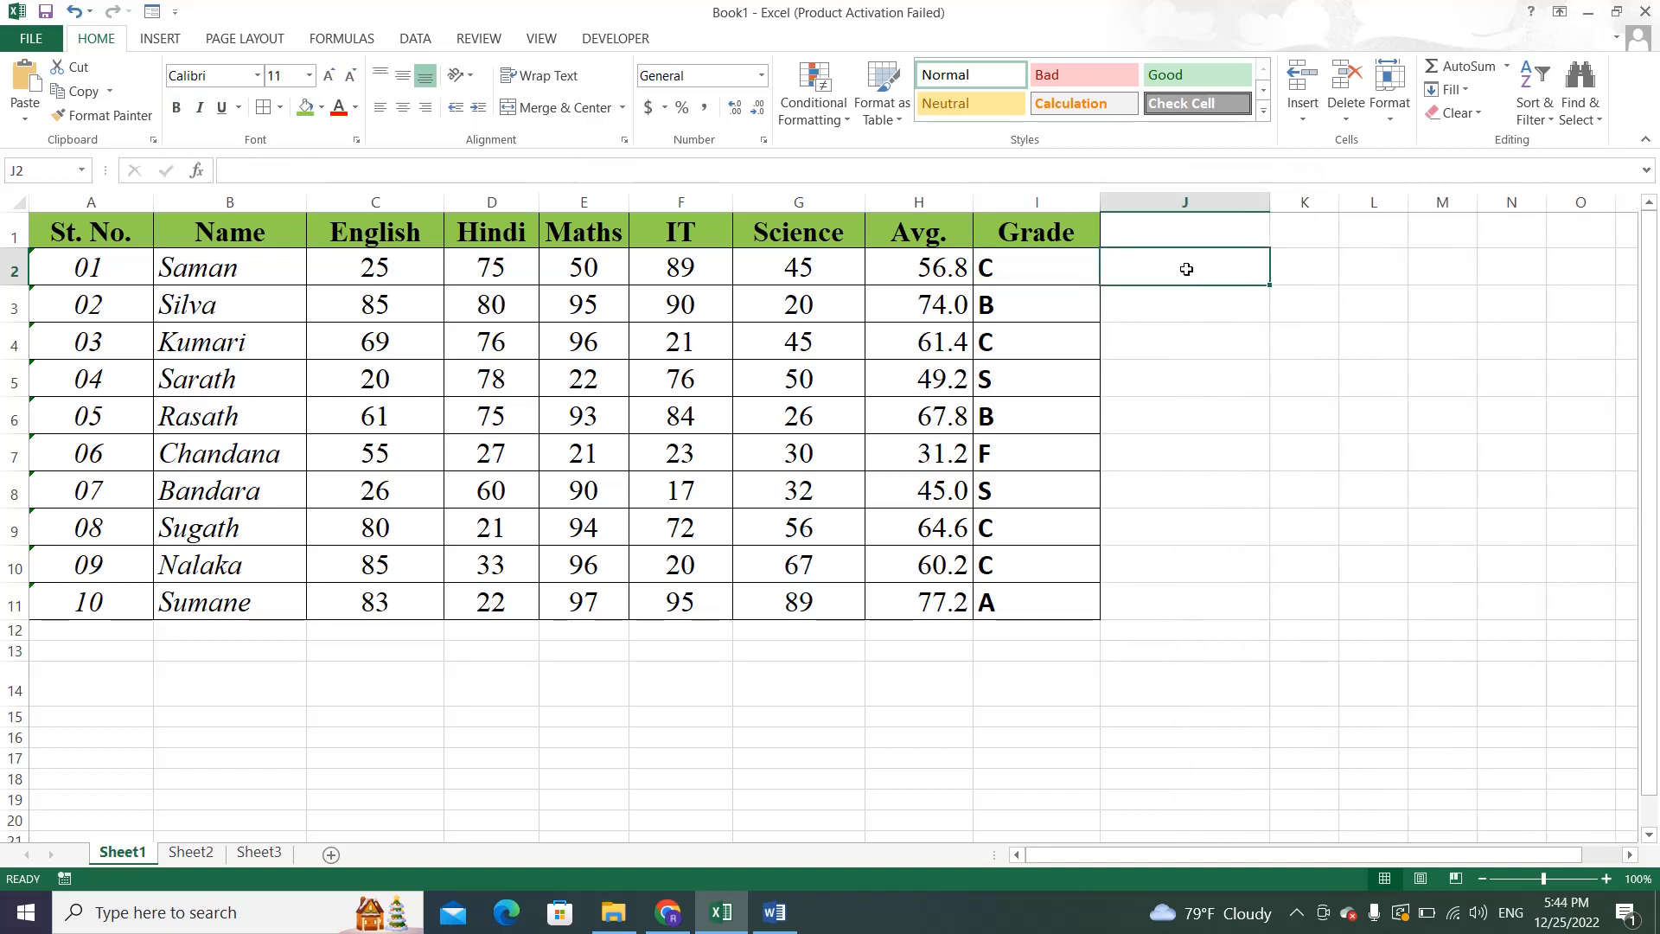
{"action": "left_click", "coordinate": [1507, 67]}
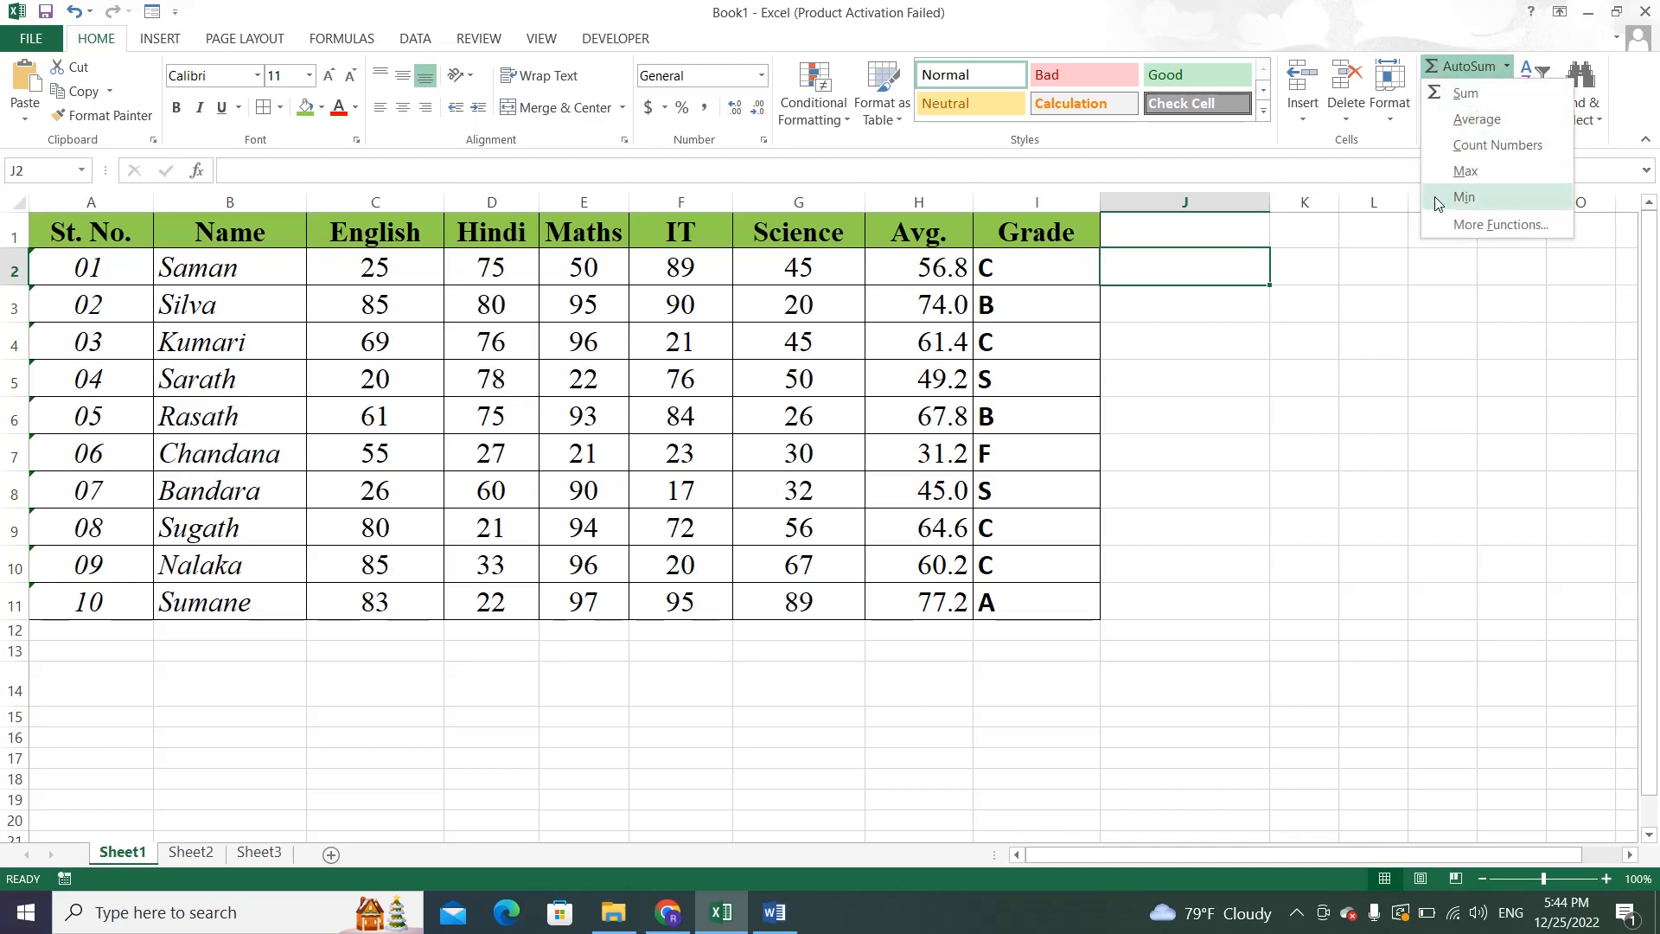
{"action": "left_click", "coordinate": [1473, 226]}
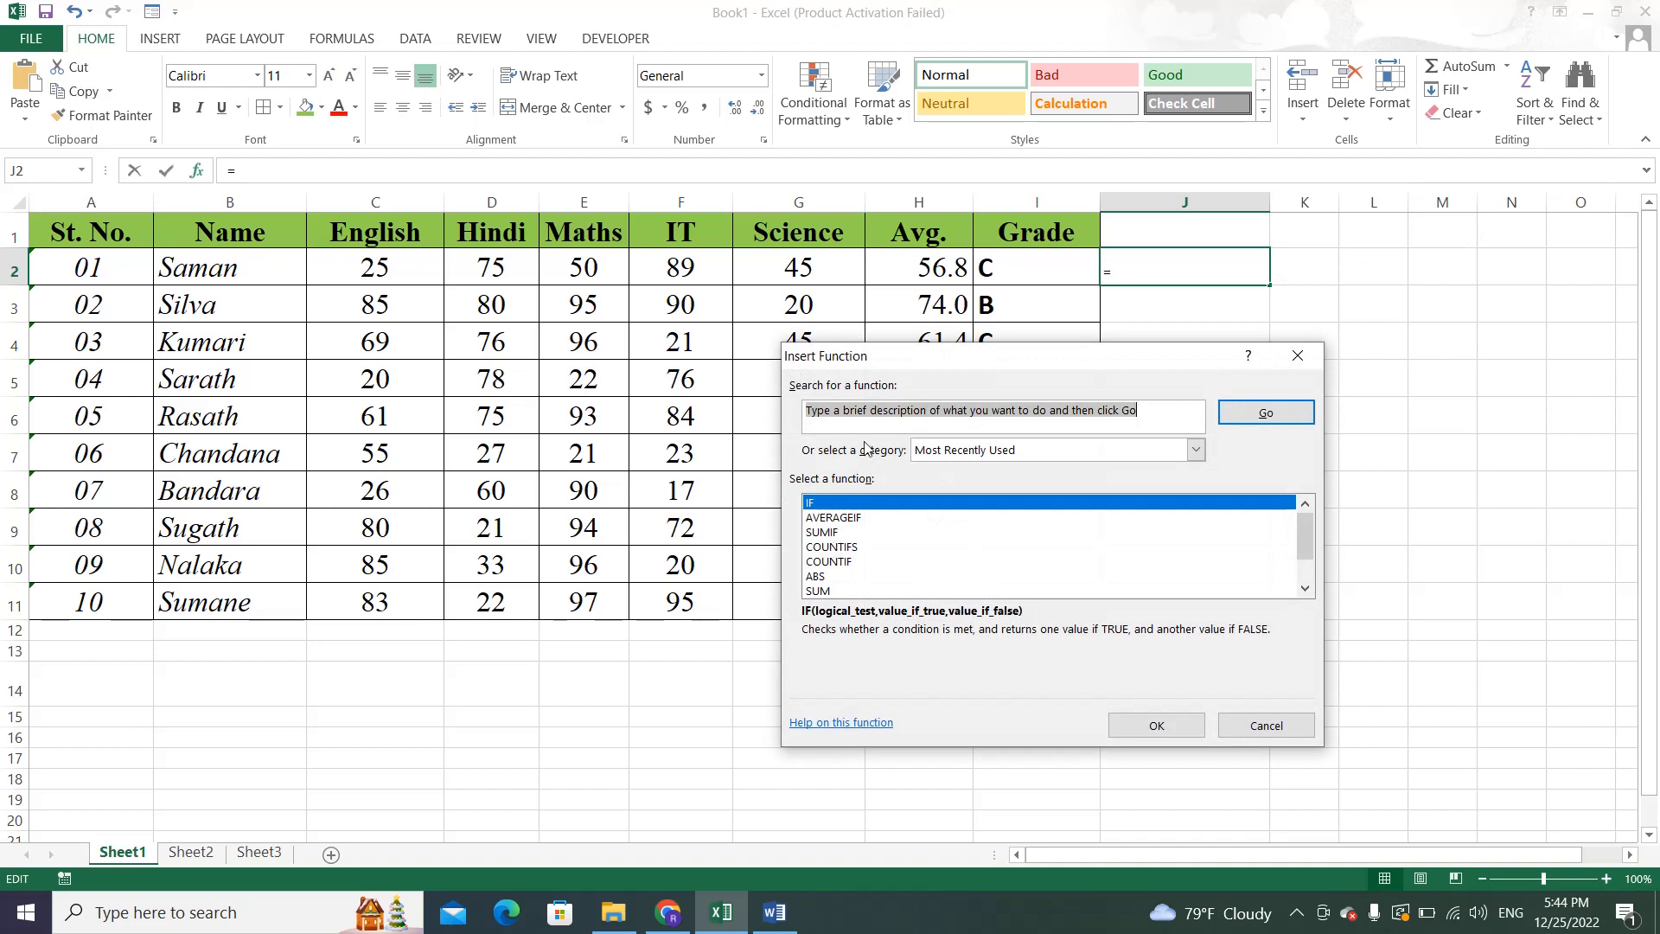
{"action": "type", "text": "IF"}
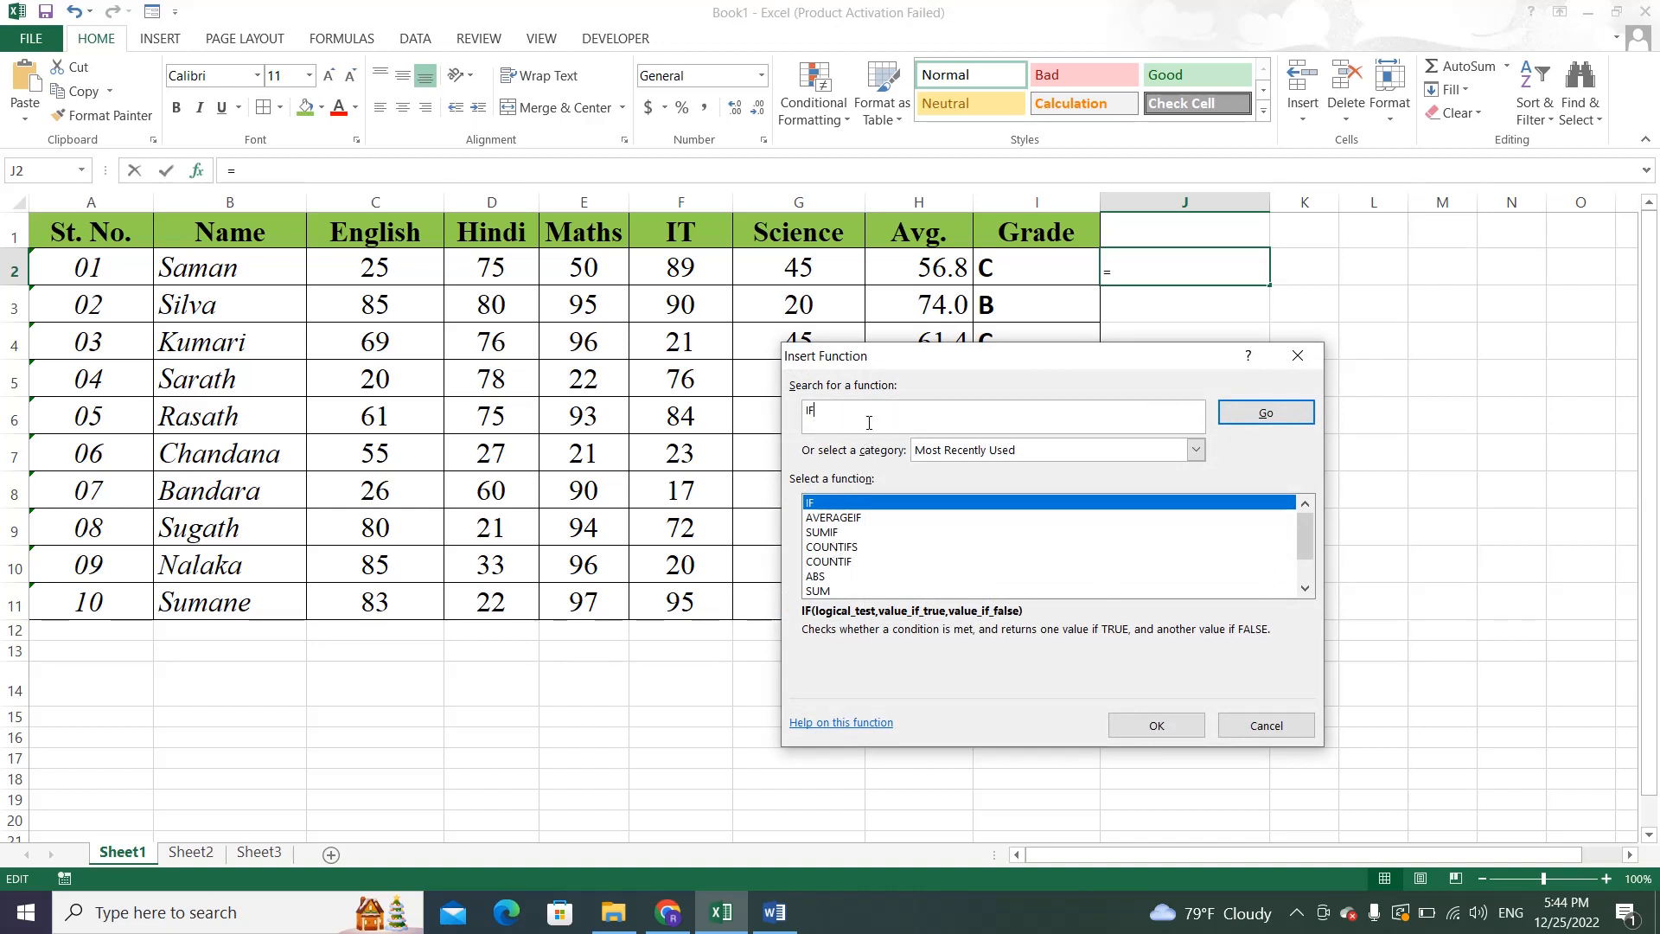
{"action": "key", "text": "Return"}
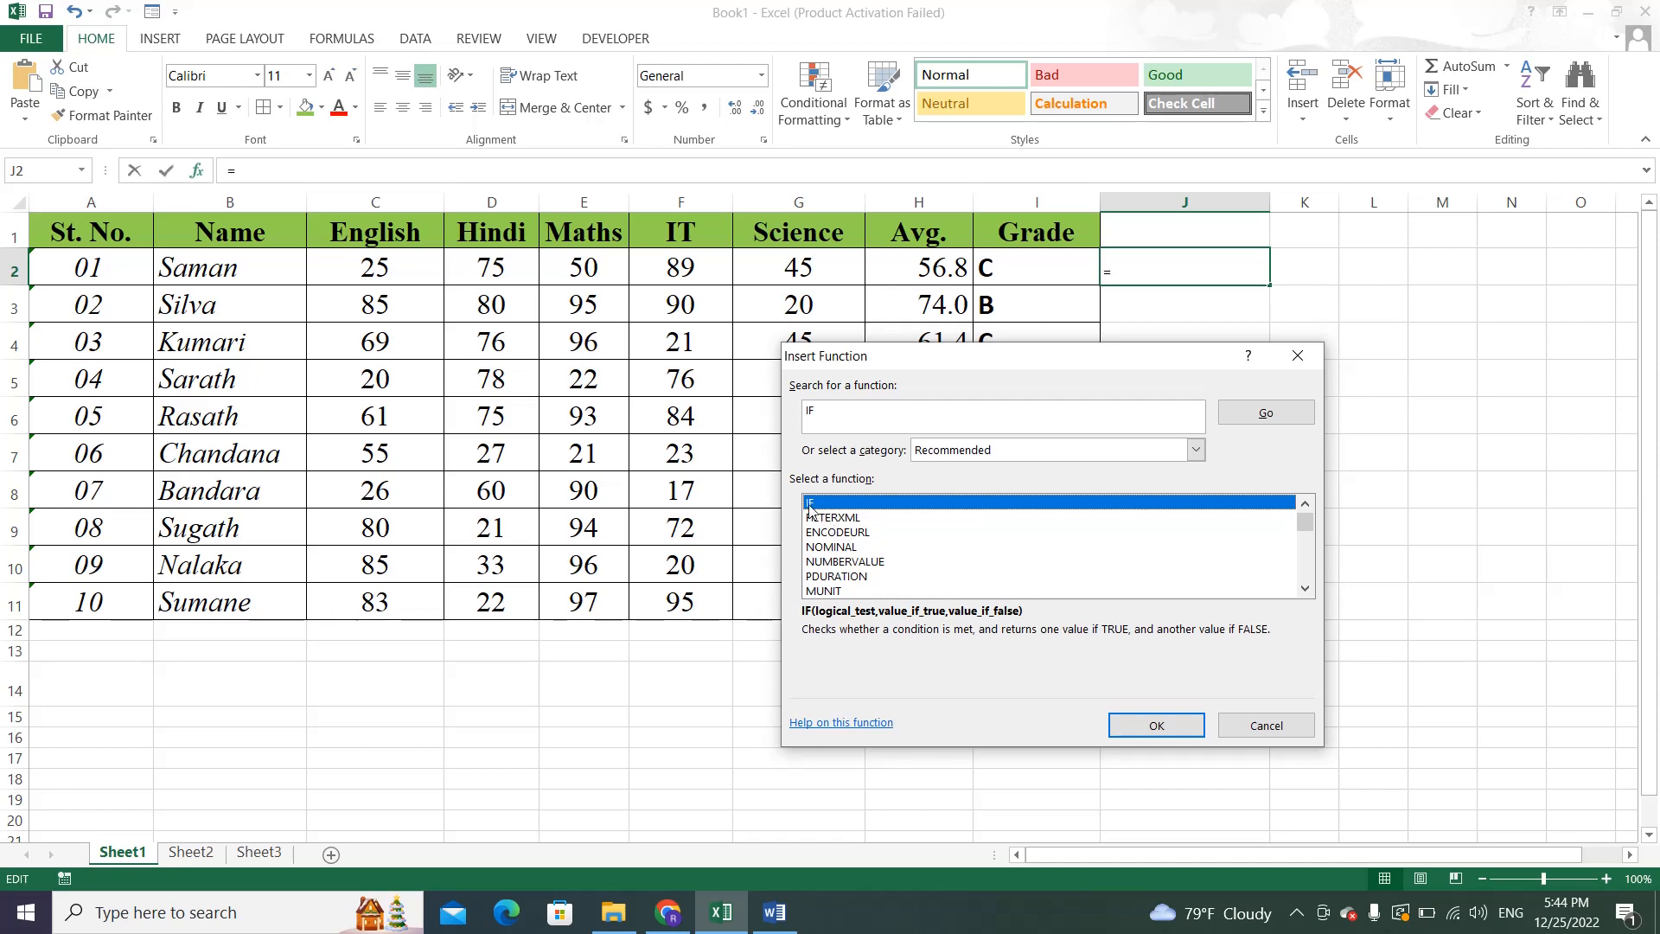
{"action": "left_click", "coordinate": [1156, 725]}
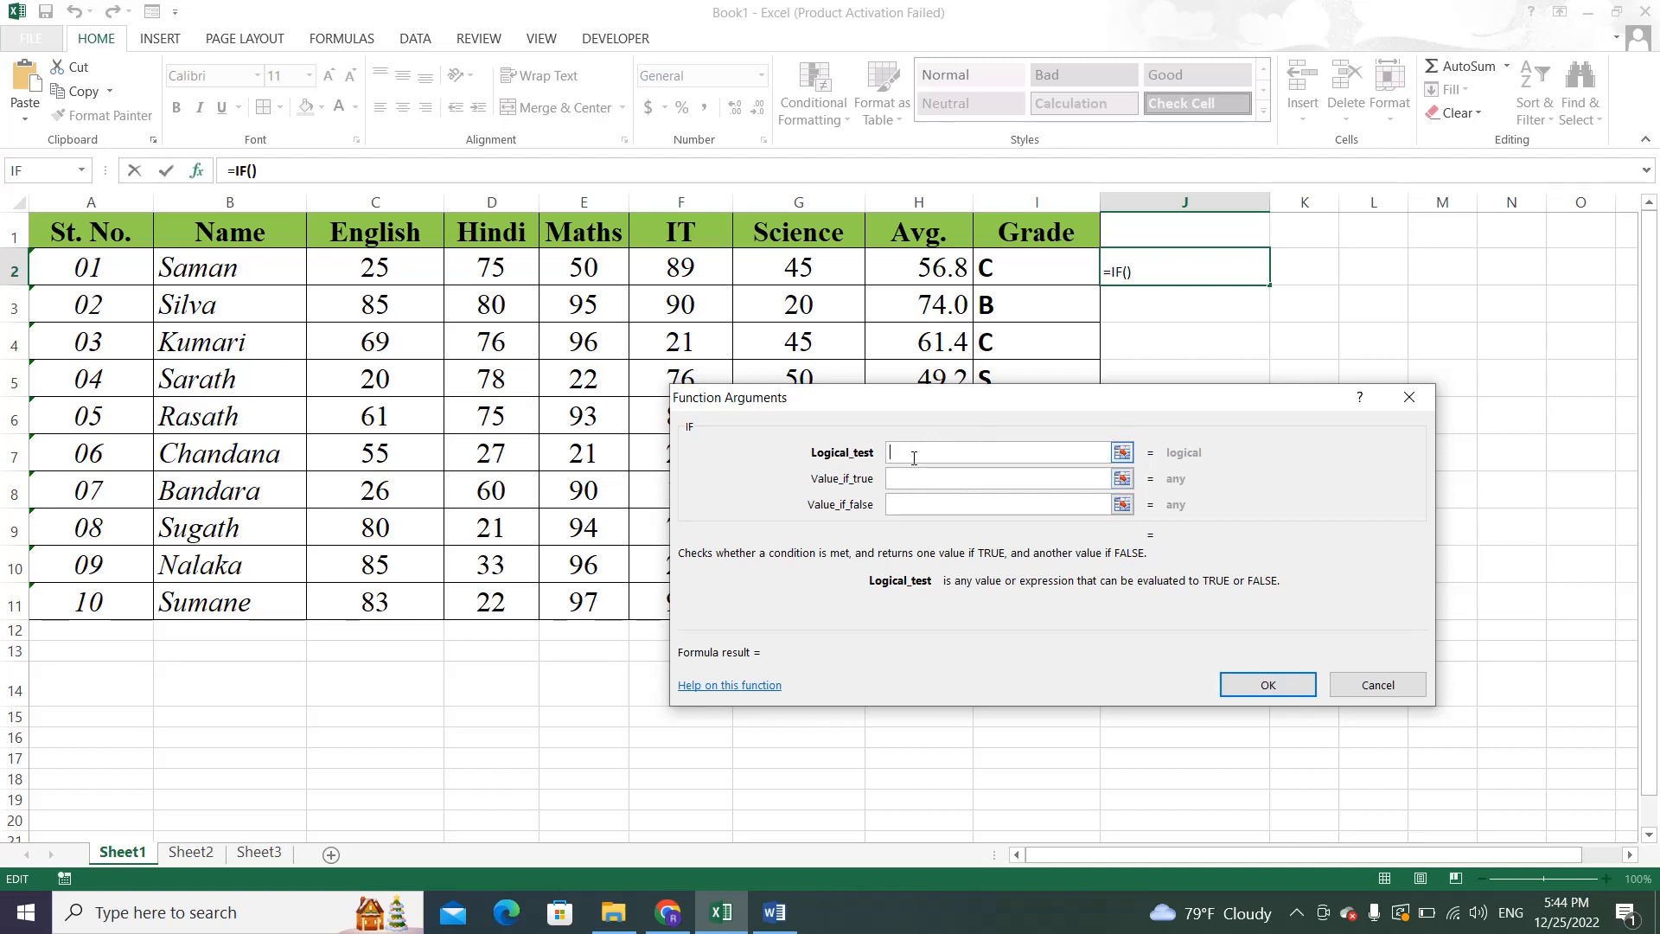
Set the IF function in J2 to test H2>=75 and return "A" when true.
{"action": "left_click", "coordinate": [928, 273]}
{"action": "type", "text": ">"}
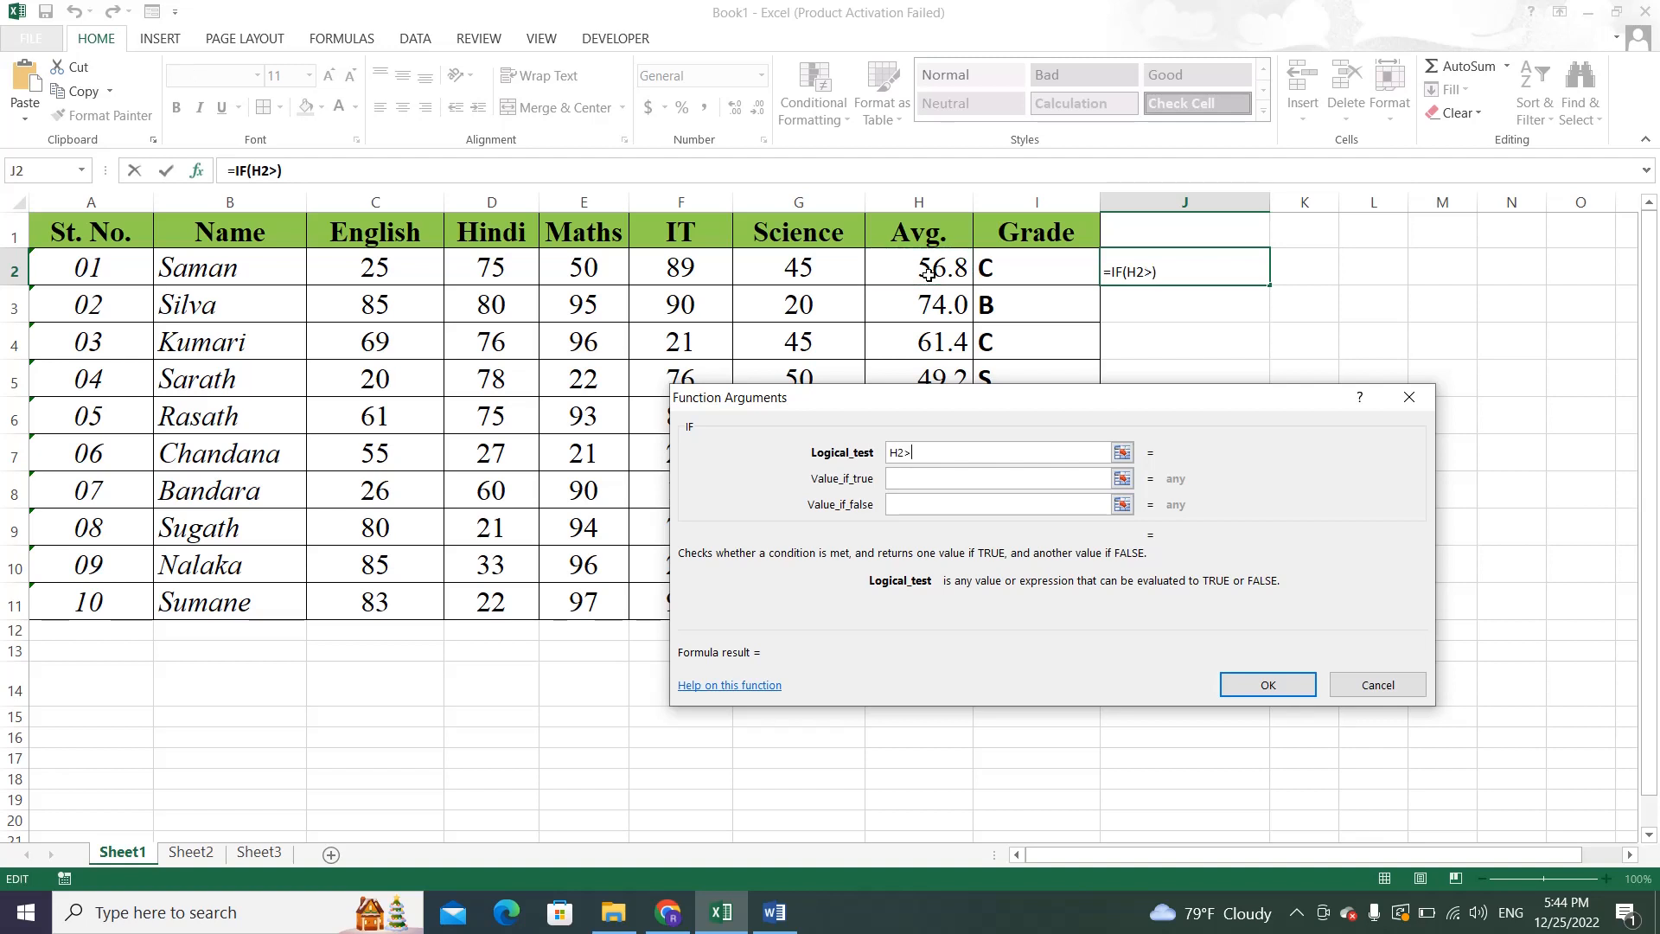
{"action": "type", "text": "=75"}
{"action": "left_click", "coordinate": [923, 481]}
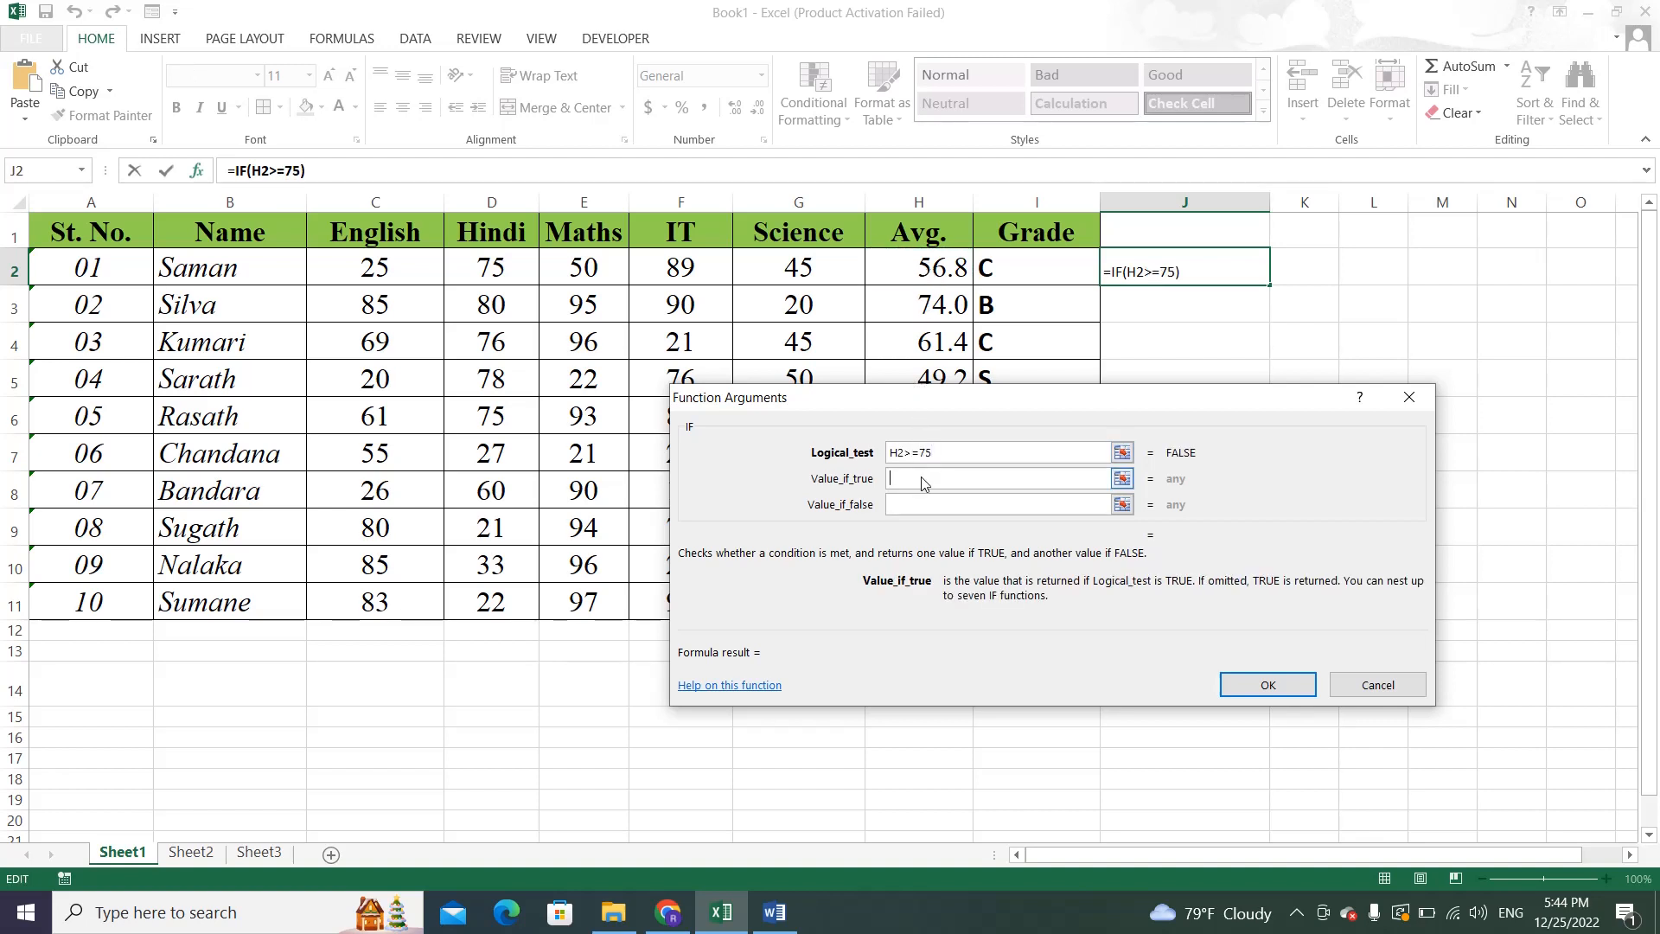
{"action": "type", "text": "A"}
{"action": "left_click", "coordinate": [919, 506]}
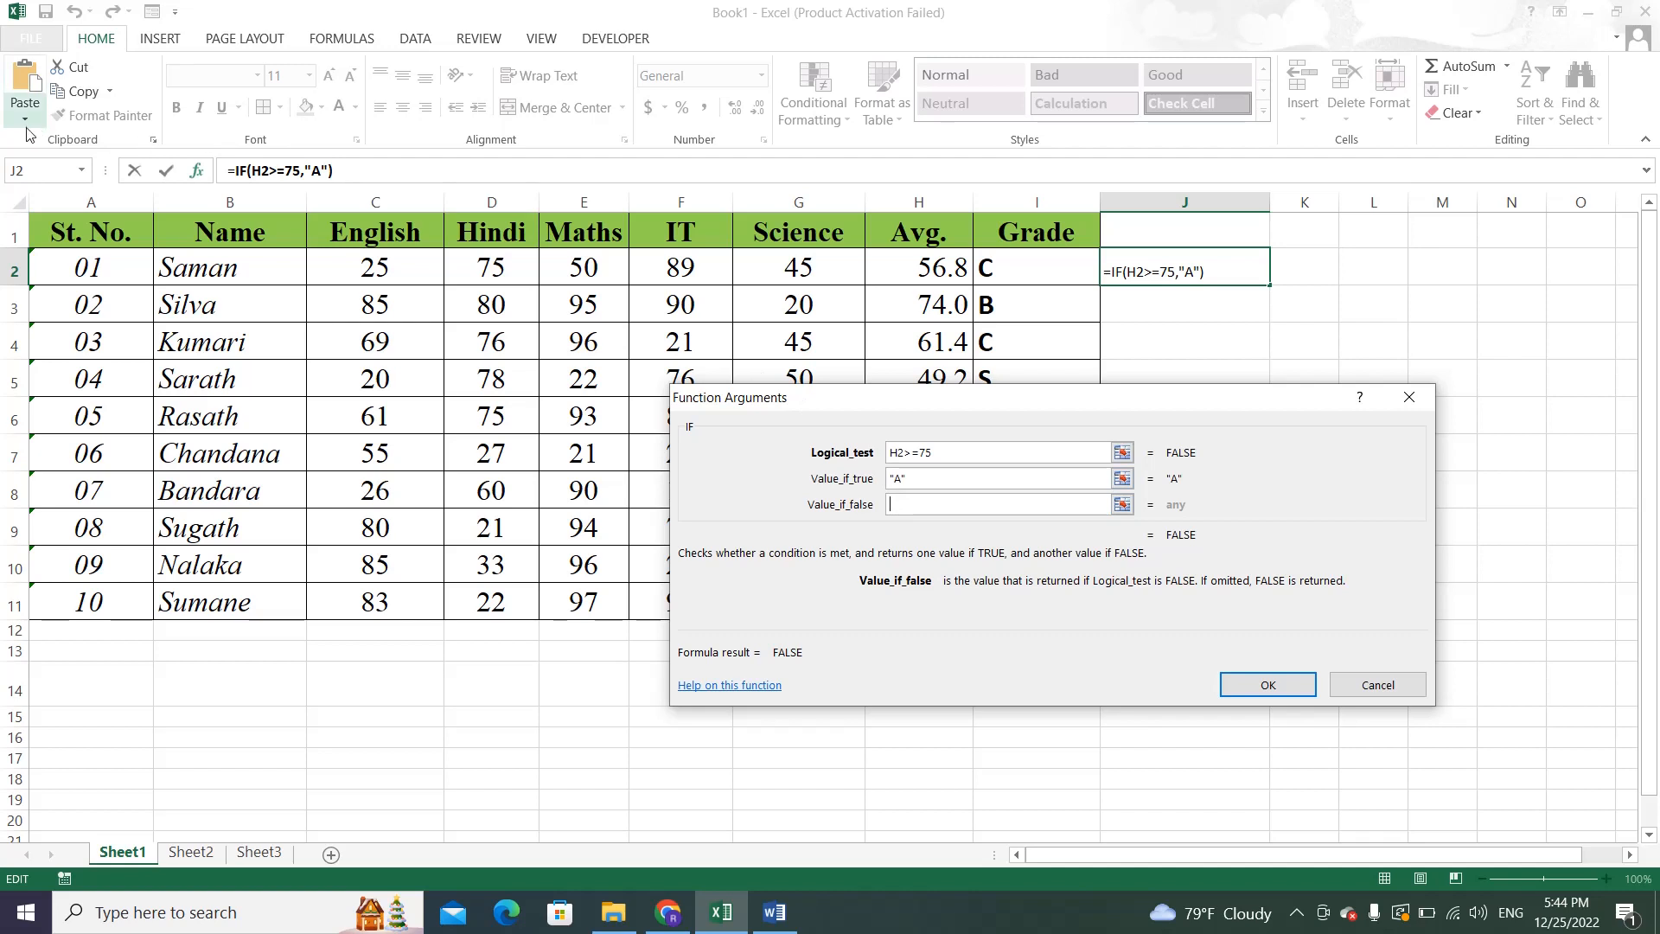
Nest a second IF as the false value in J2, testing H2>=65 and returning "B" when true.
{"action": "left_click", "coordinate": [24, 173]}
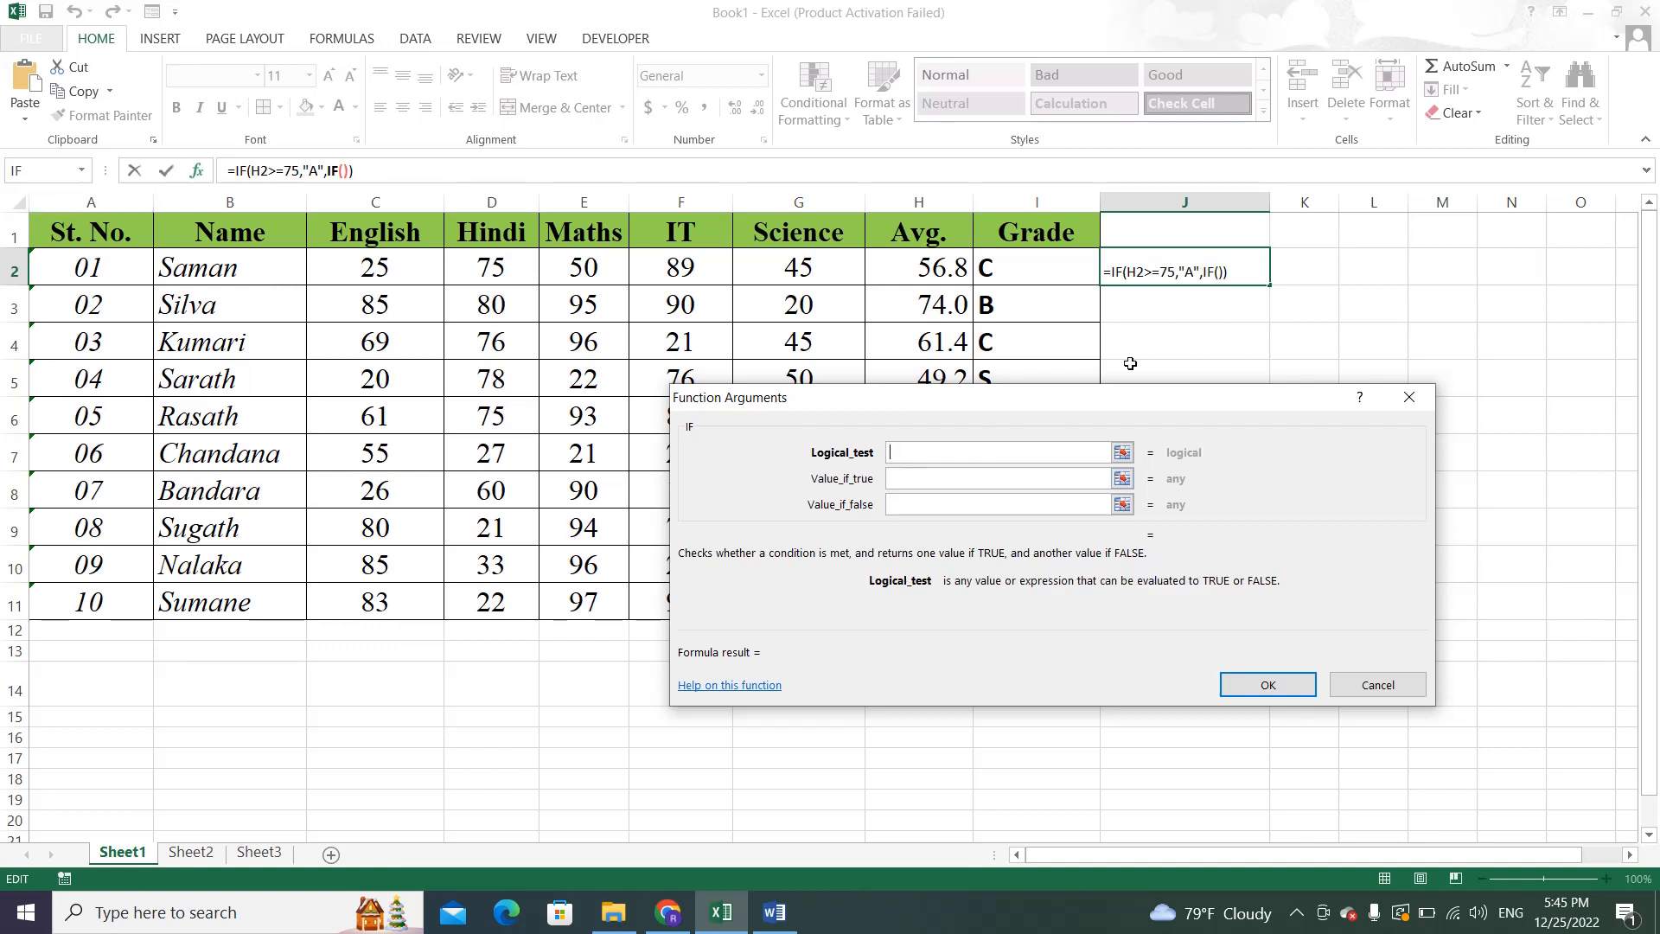
{"action": "left_click", "coordinate": [918, 274]}
{"action": "type", "text": ">="}
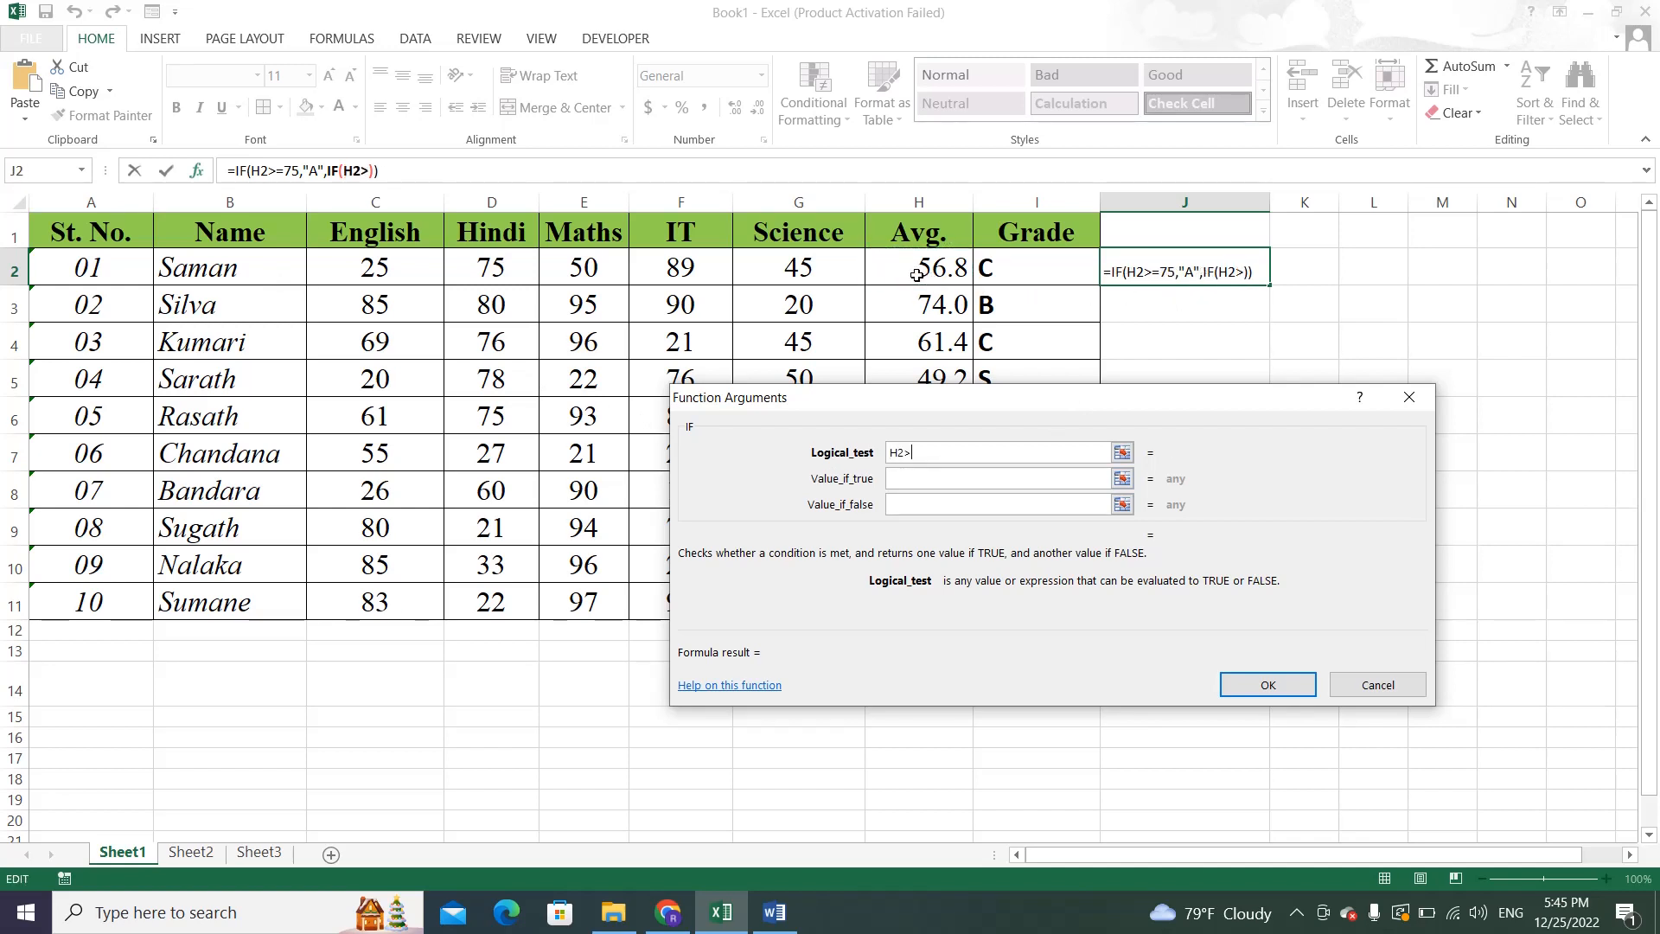
{"action": "type", "text": "65"}
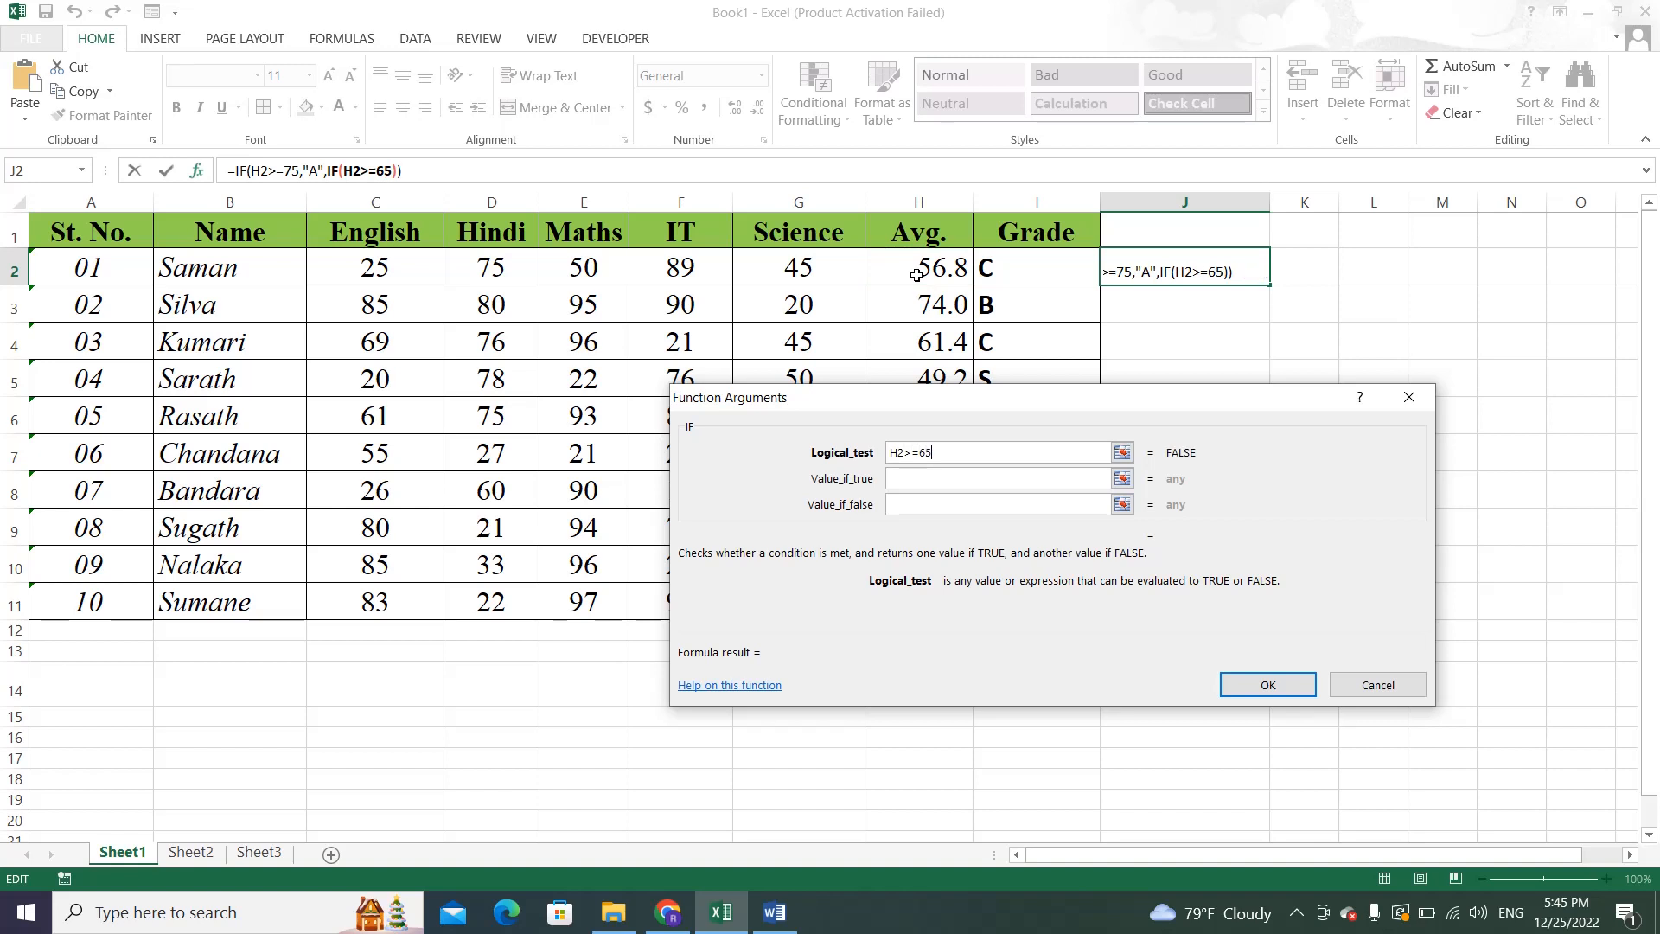
{"action": "left_click", "coordinate": [920, 479]}
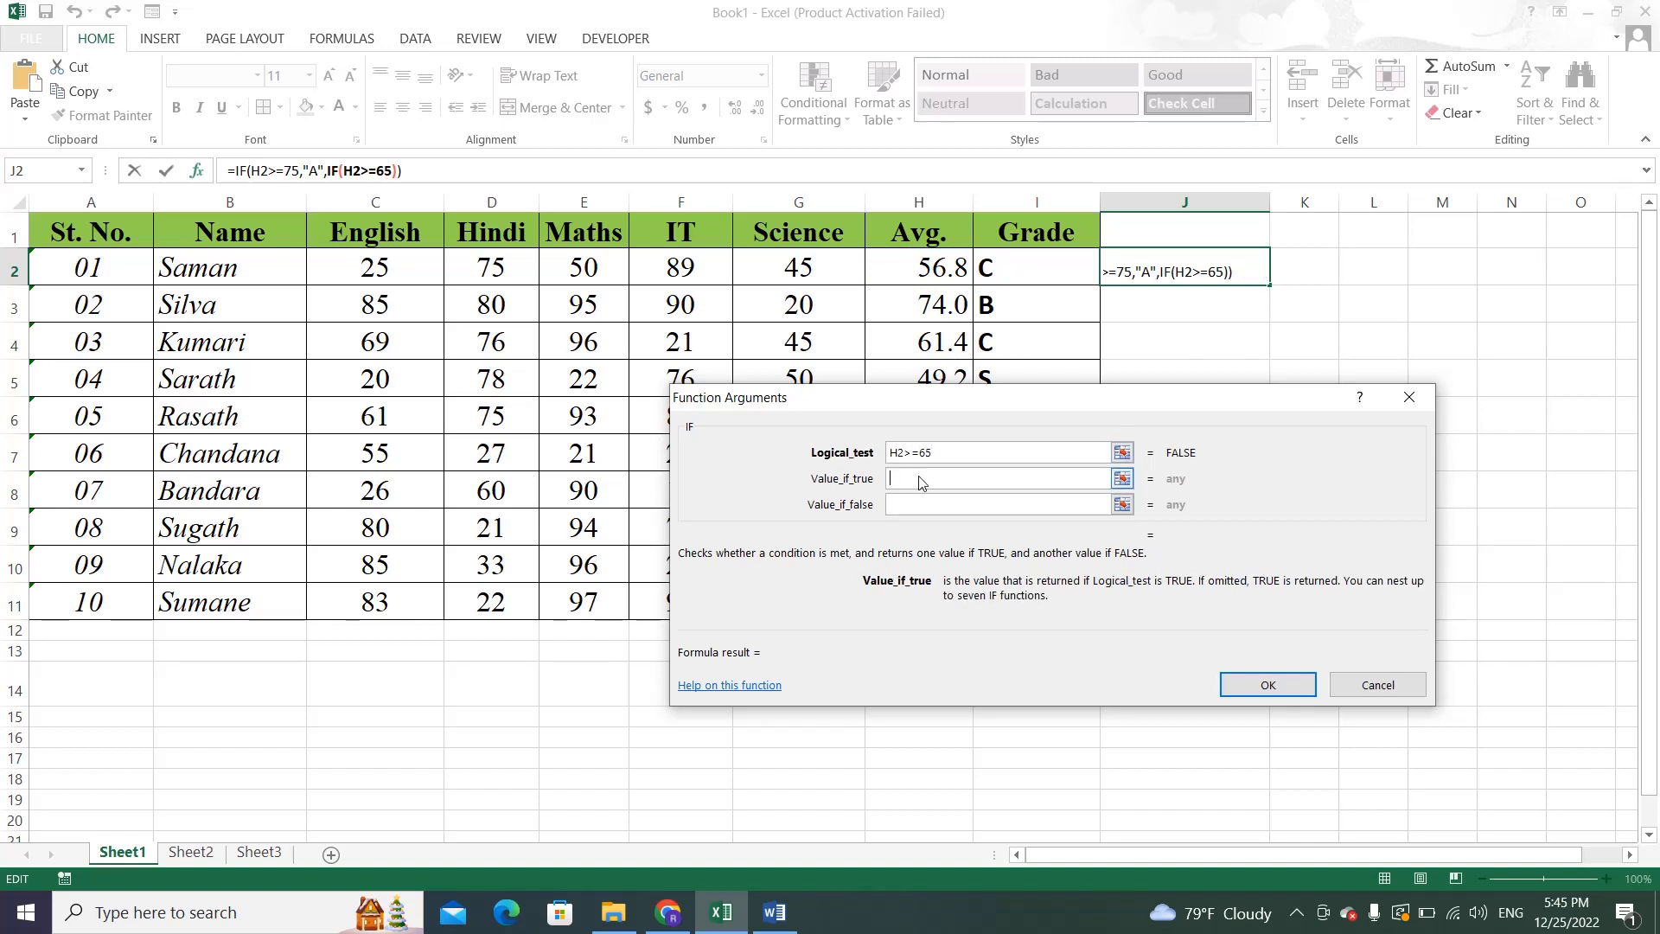
{"action": "type", "text": "B"}
{"action": "key", "text": "Tab"}
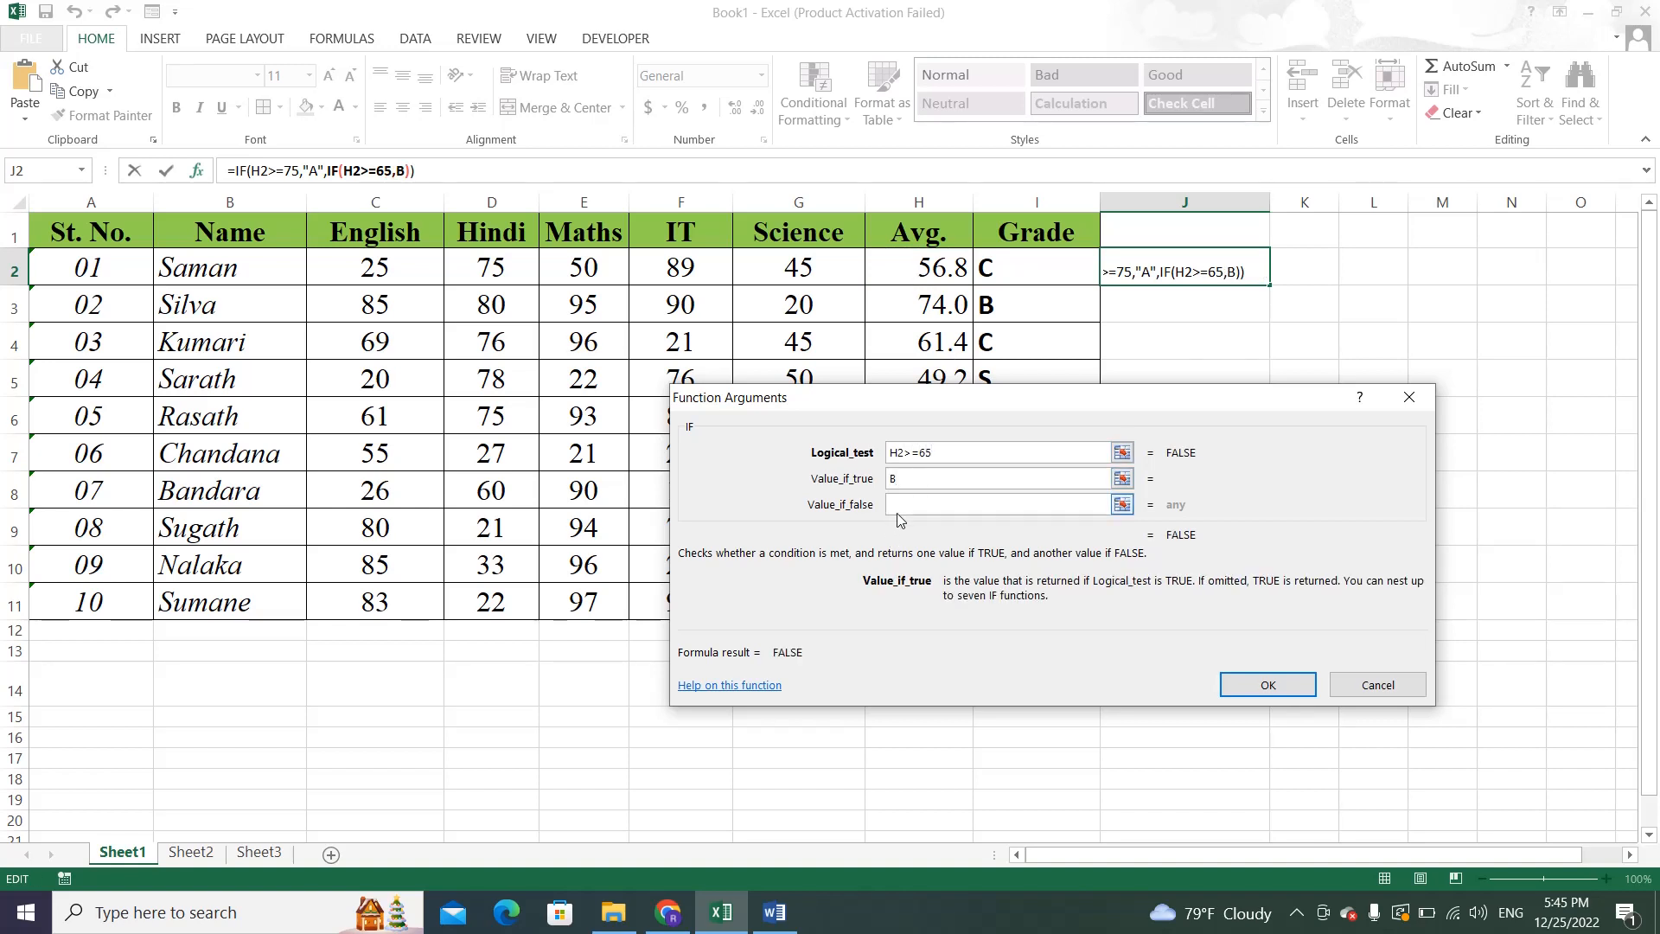
{"action": "left_click", "coordinate": [900, 504]}
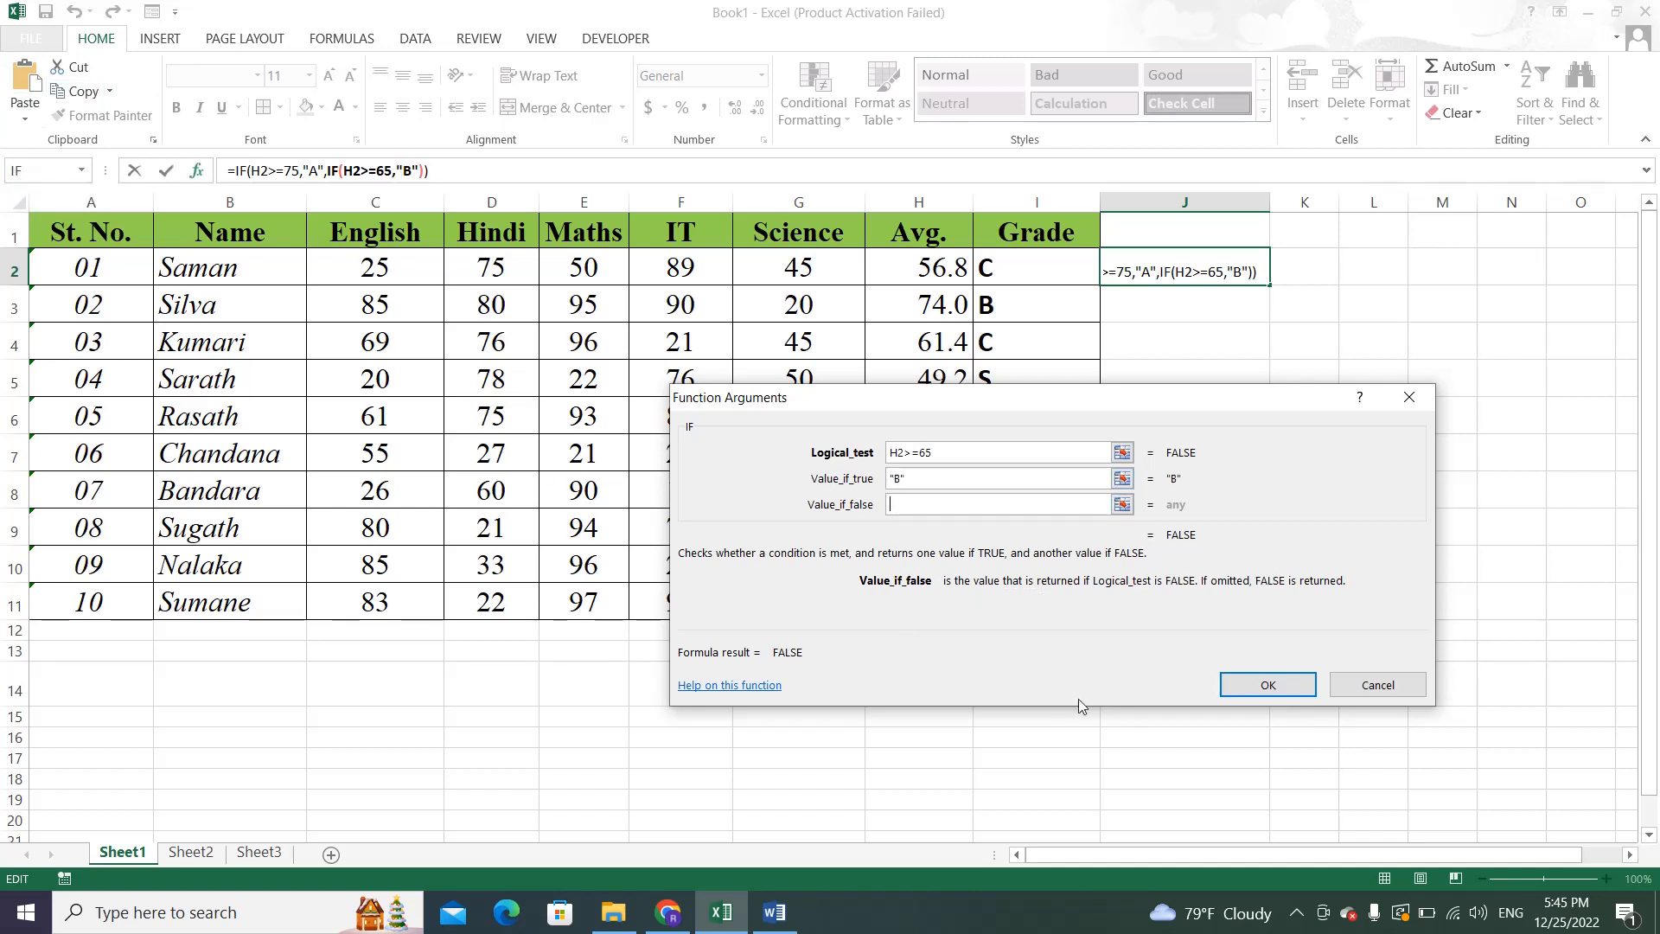
Nest a third IF as the false value in J2, testing H2>=50 and returning "C" when true.
{"action": "left_click", "coordinate": [25, 175]}
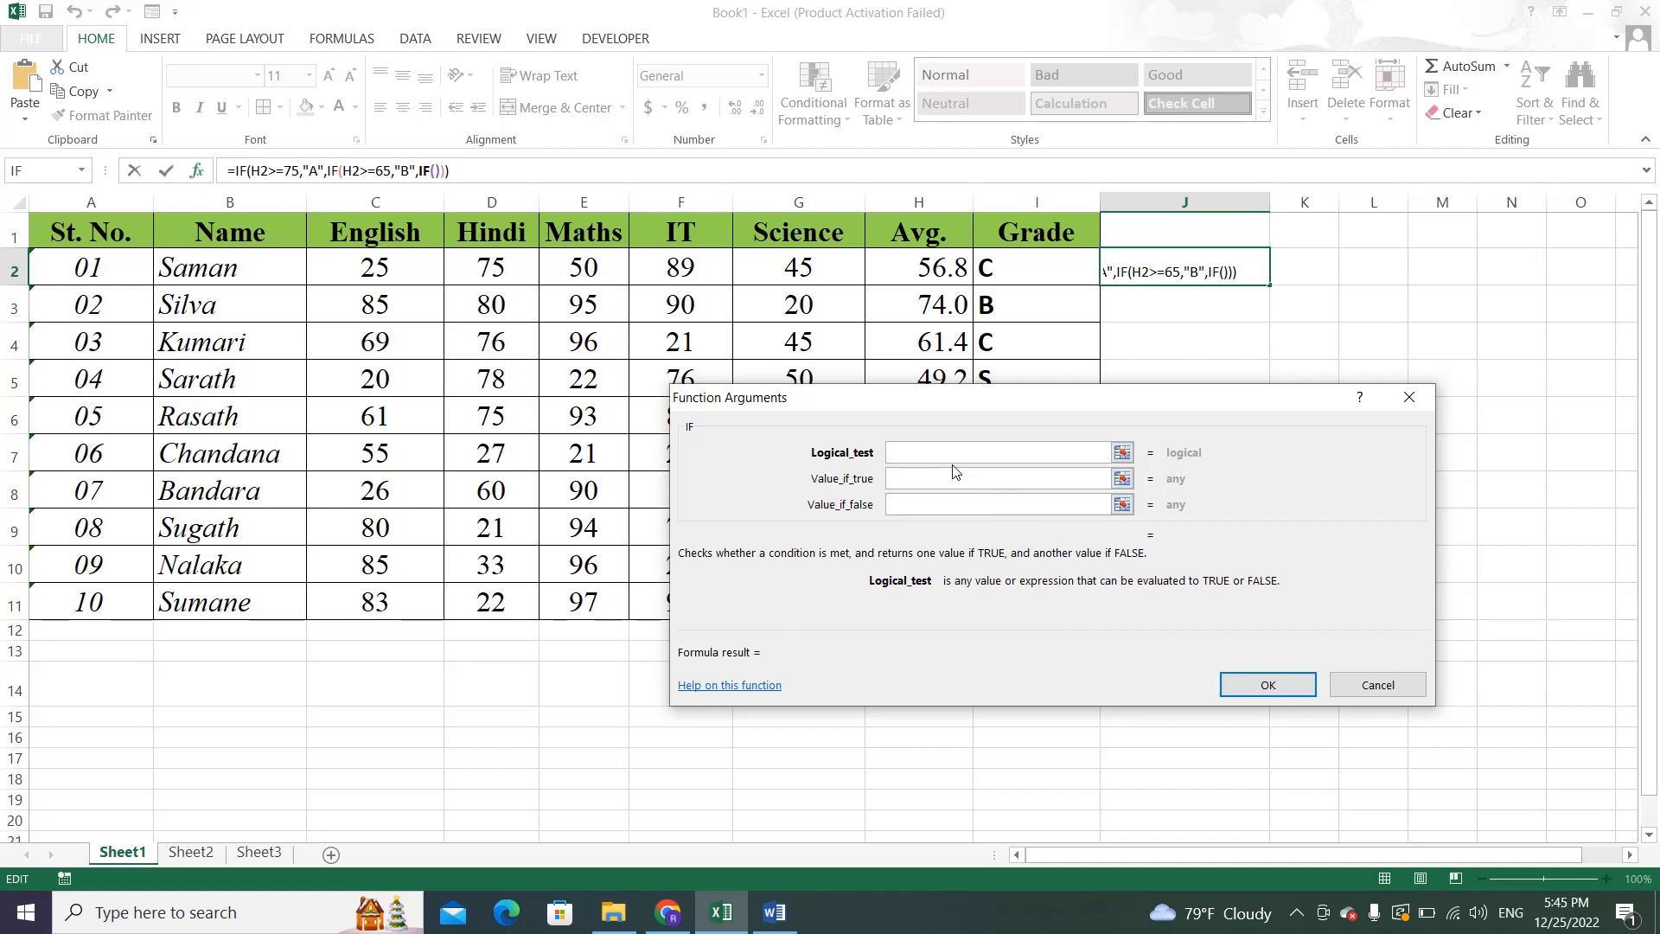
{"action": "left_click", "coordinate": [946, 273]}
{"action": "type", "text": ">="}
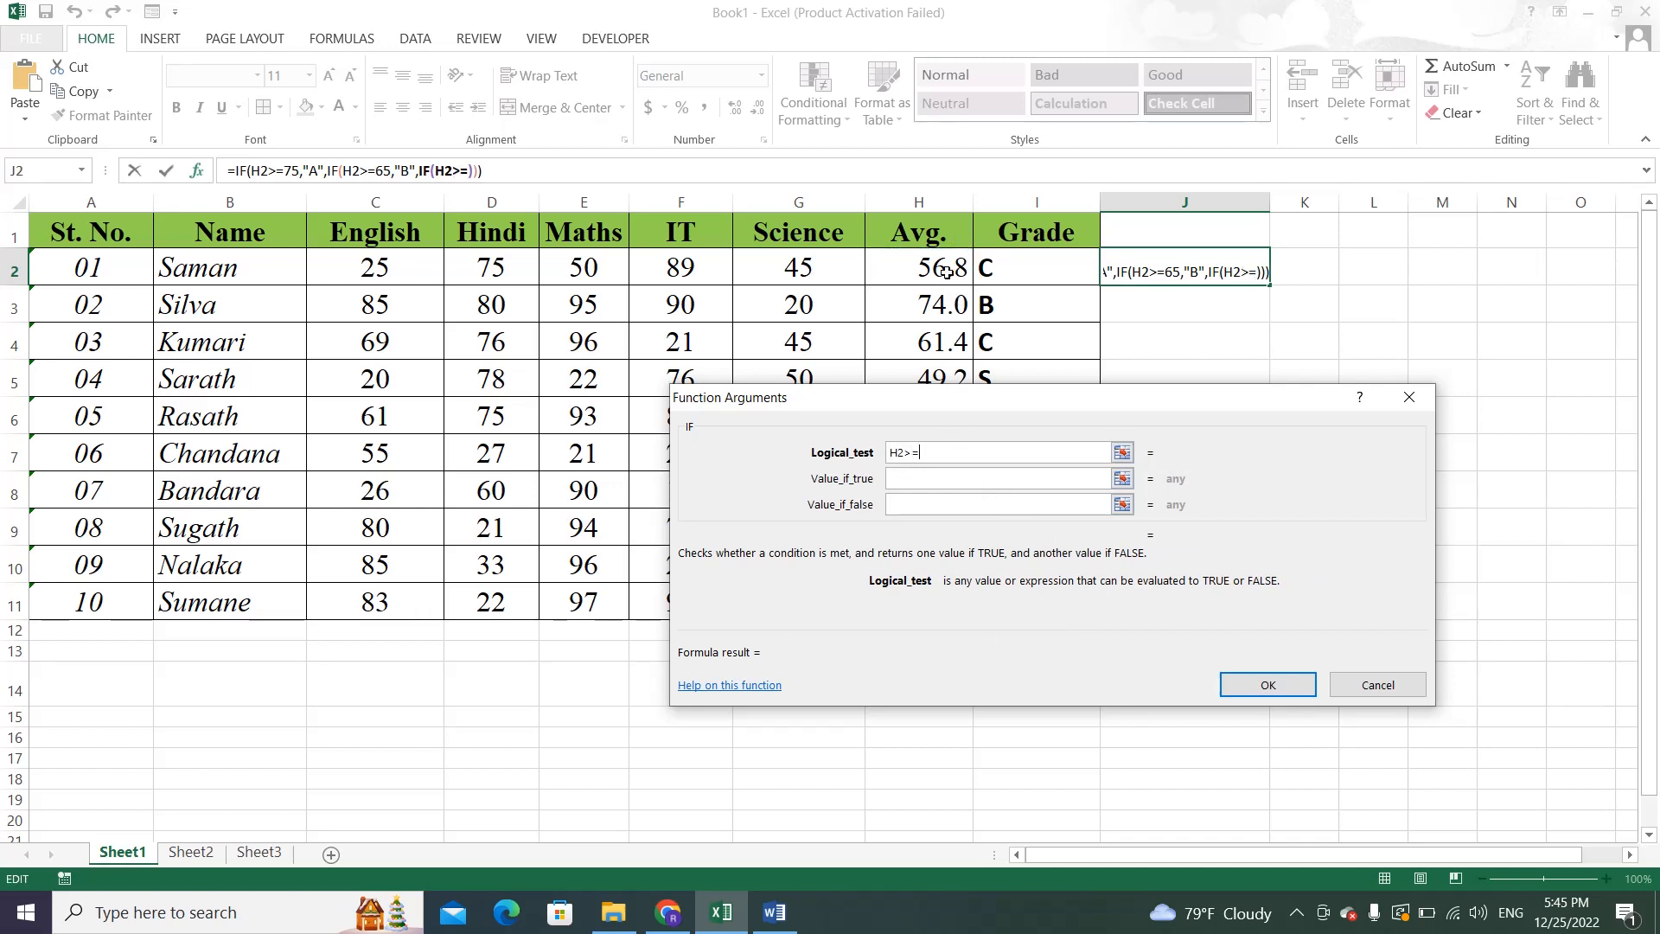
{"action": "type", "text": "50"}
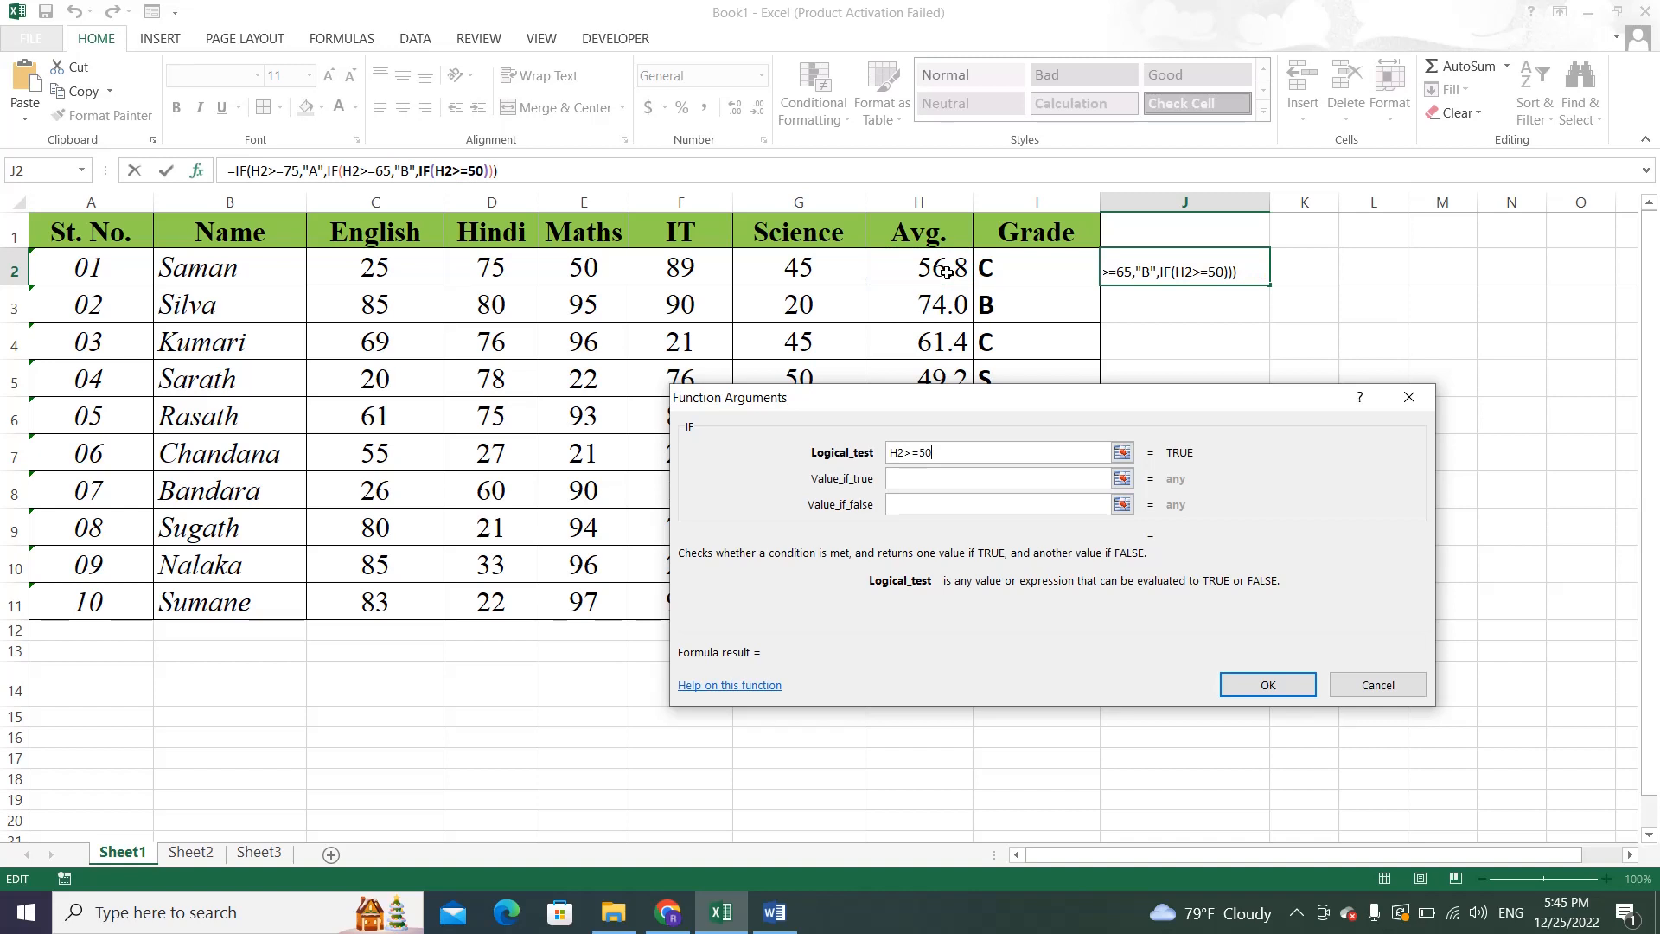
{"action": "left_click", "coordinate": [906, 482]}
{"action": "type", "text": "C"}
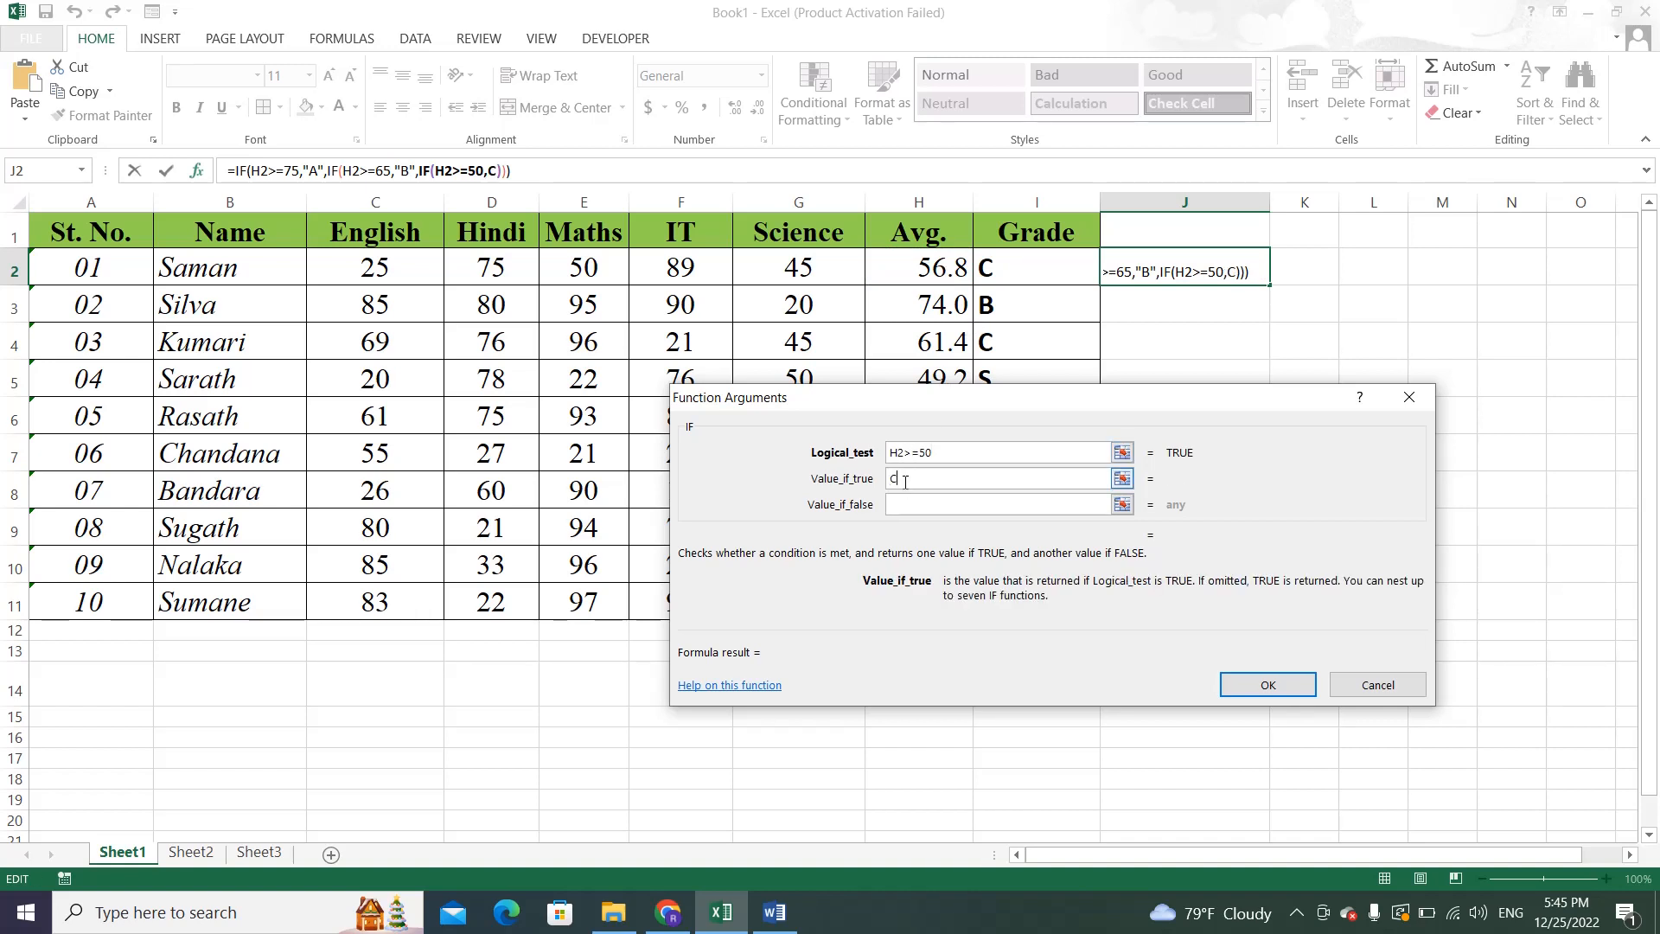
{"action": "left_click", "coordinate": [896, 509]}
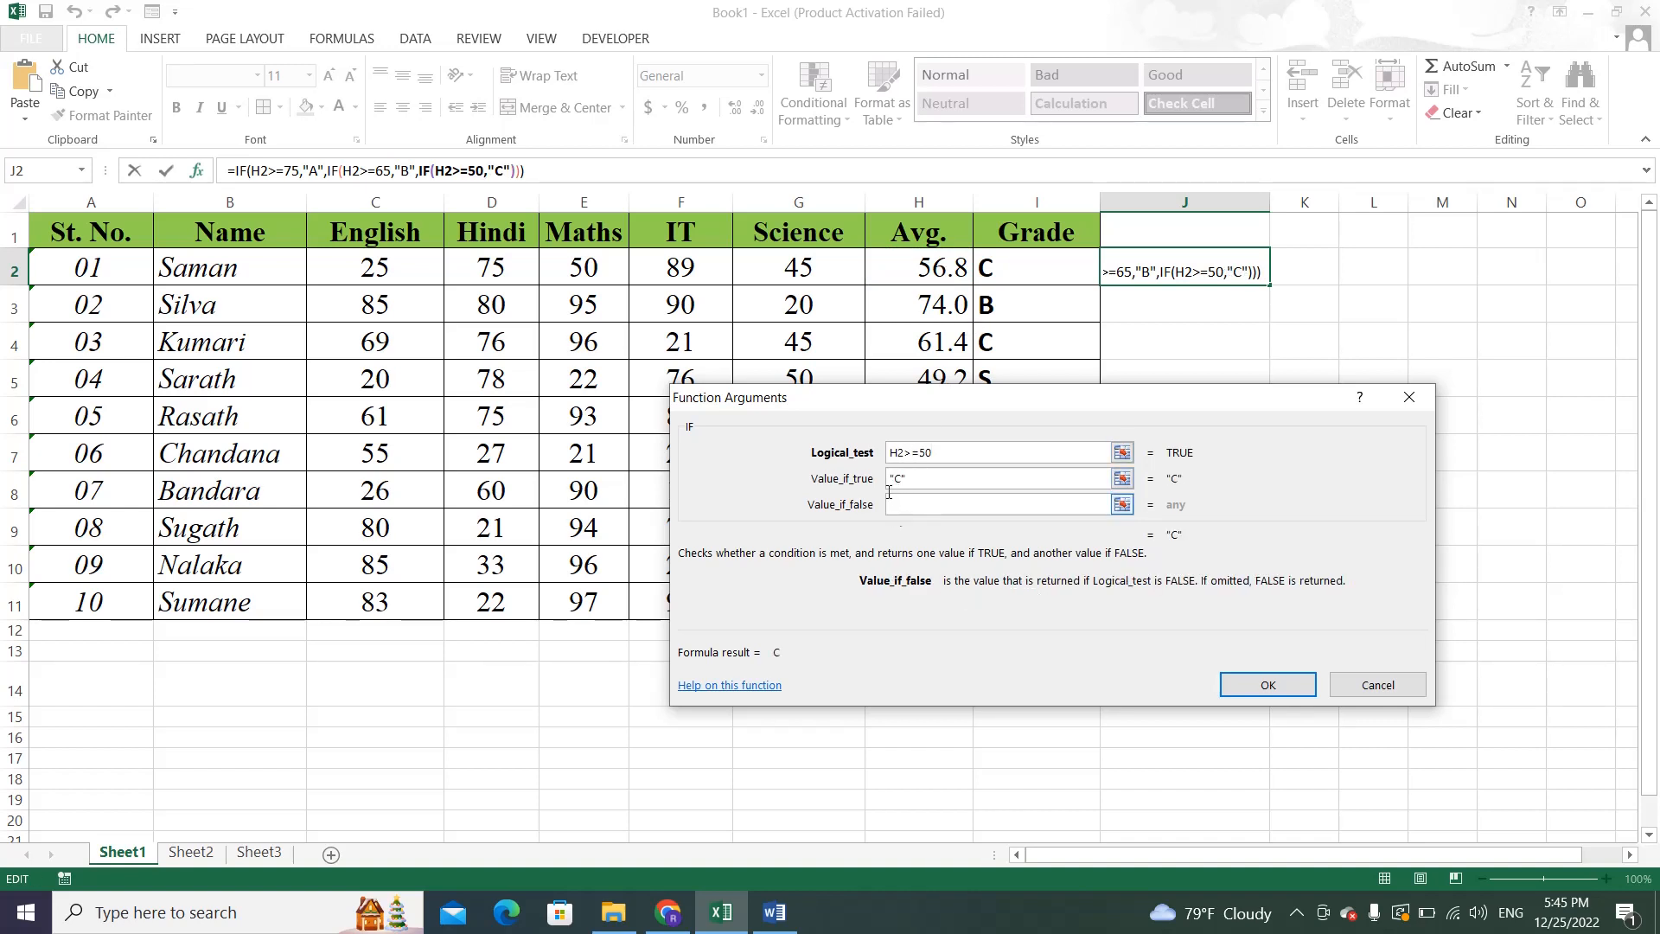
Nest a fourth IF testing H2>=40 that returns "S" if true and "F" if false, and finish the J2 formula.
{"action": "left_click", "coordinate": [16, 175]}
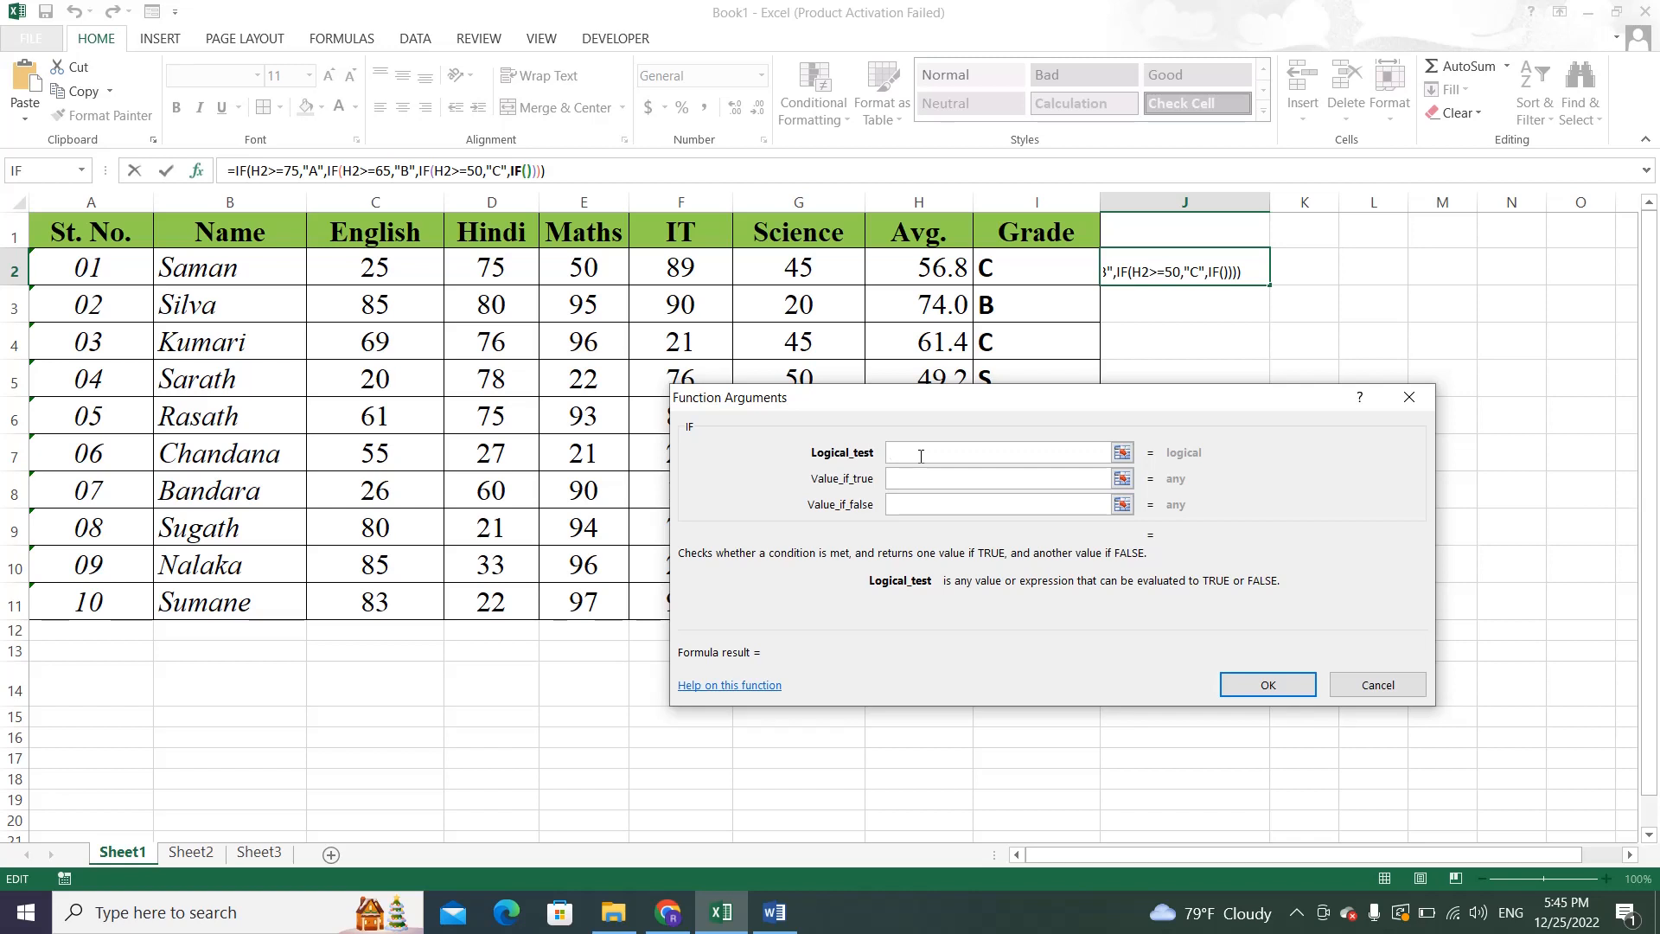
{"action": "left_click", "coordinate": [922, 271]}
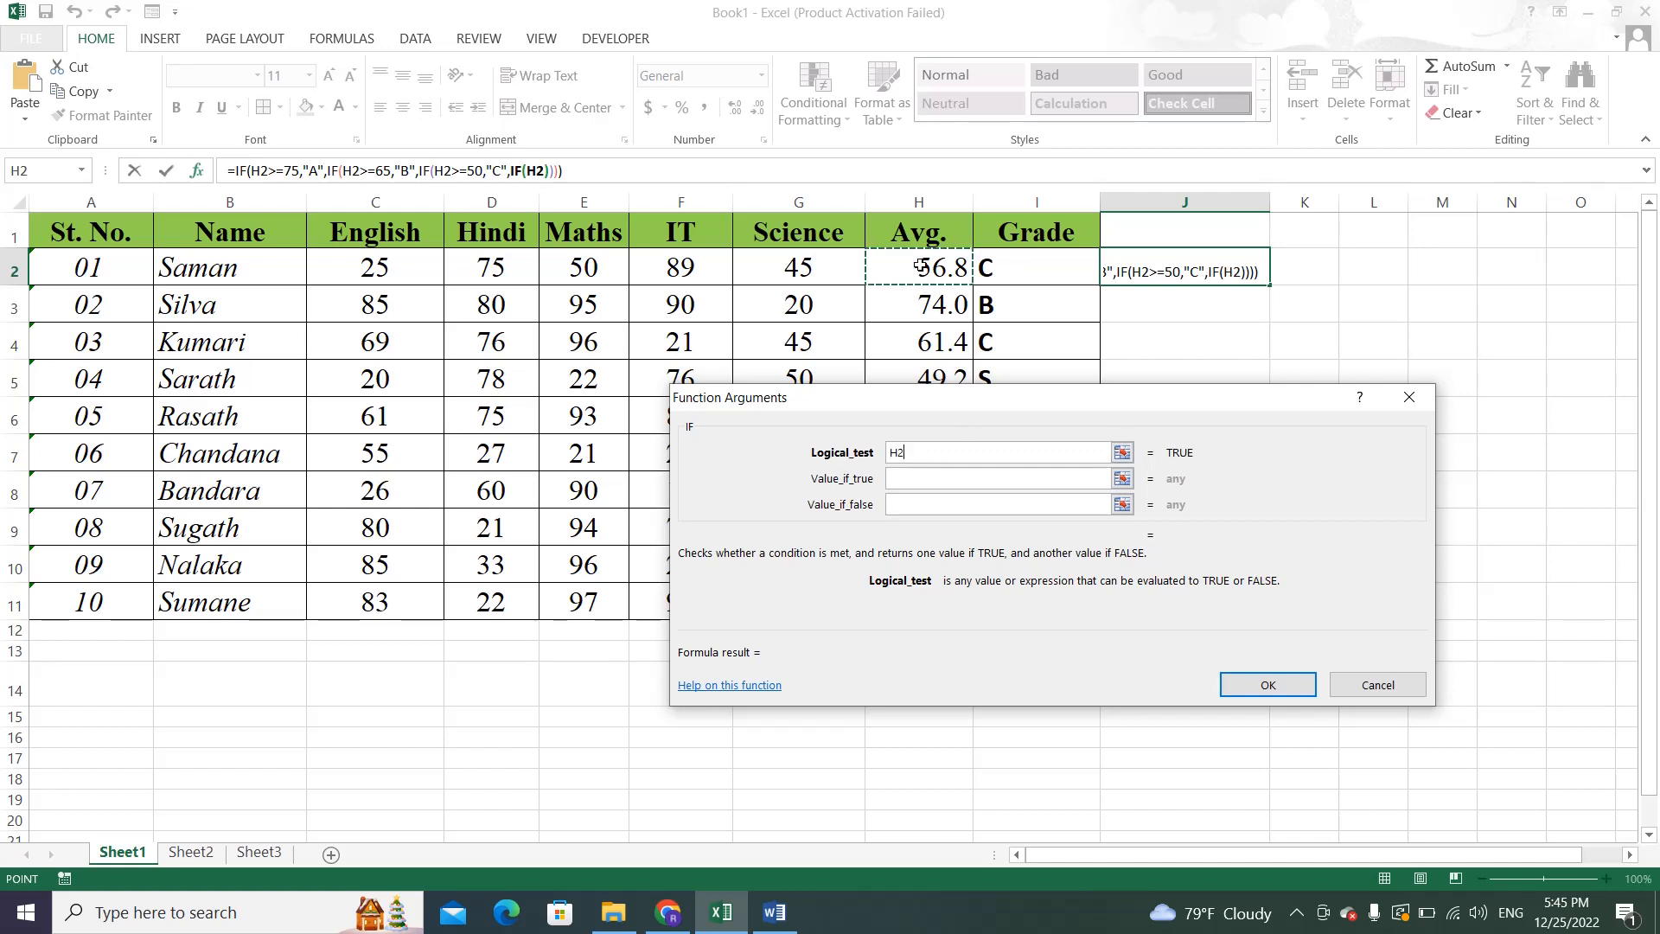
{"action": "type", "text": ">=40"}
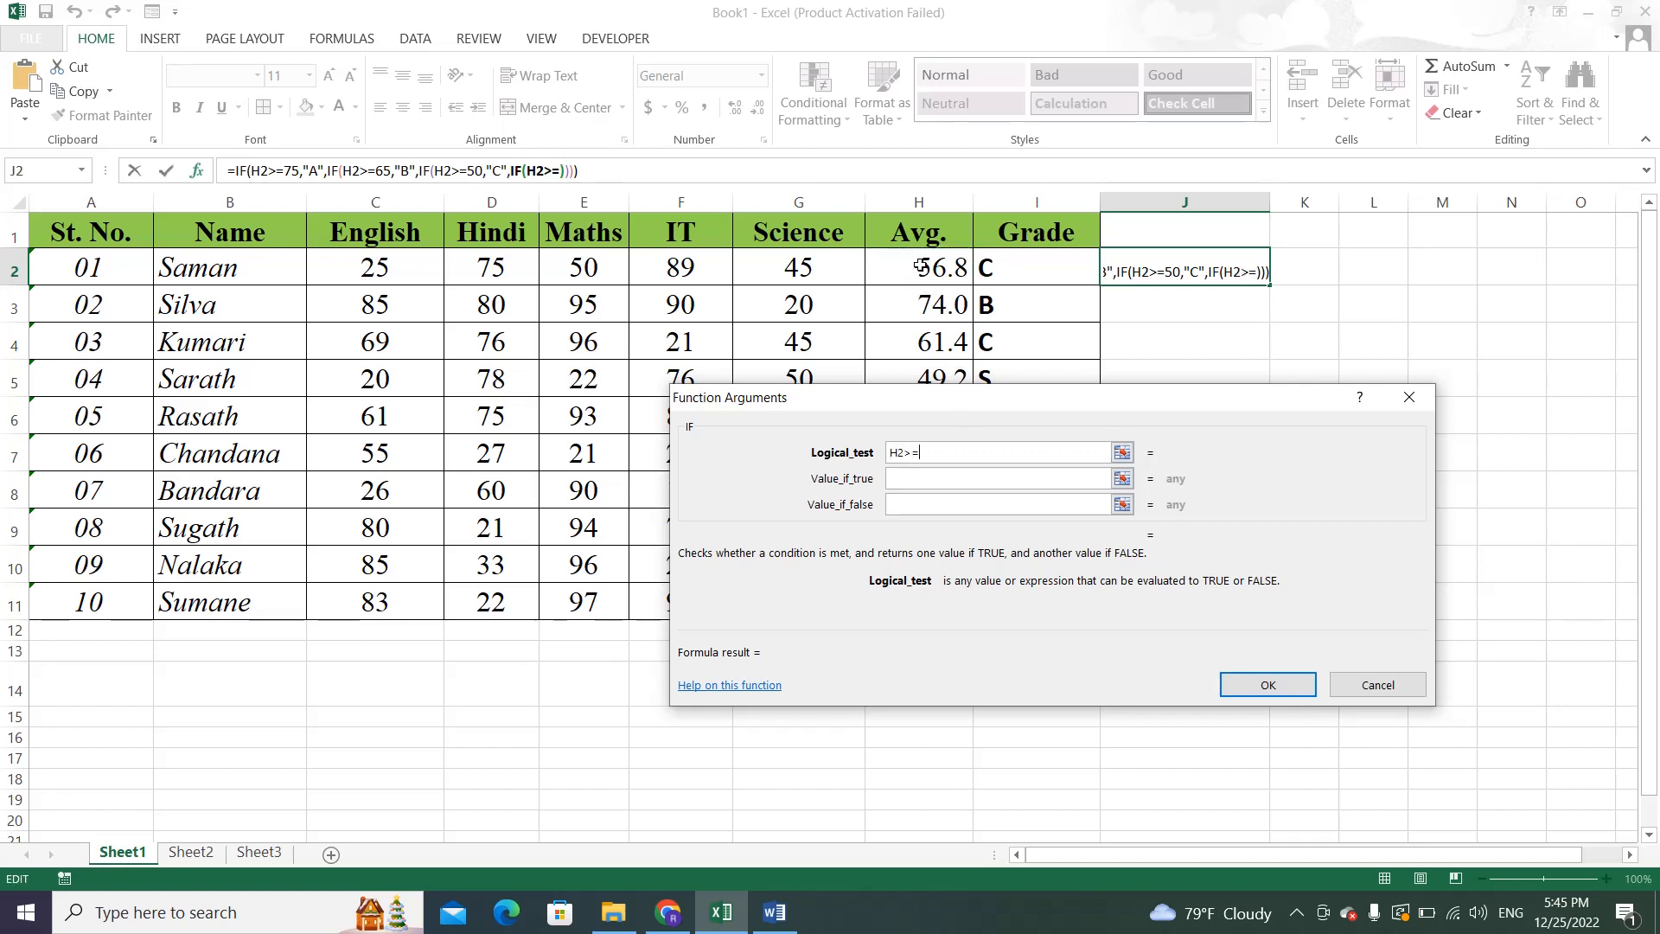
{"action": "left_click", "coordinate": [926, 478]}
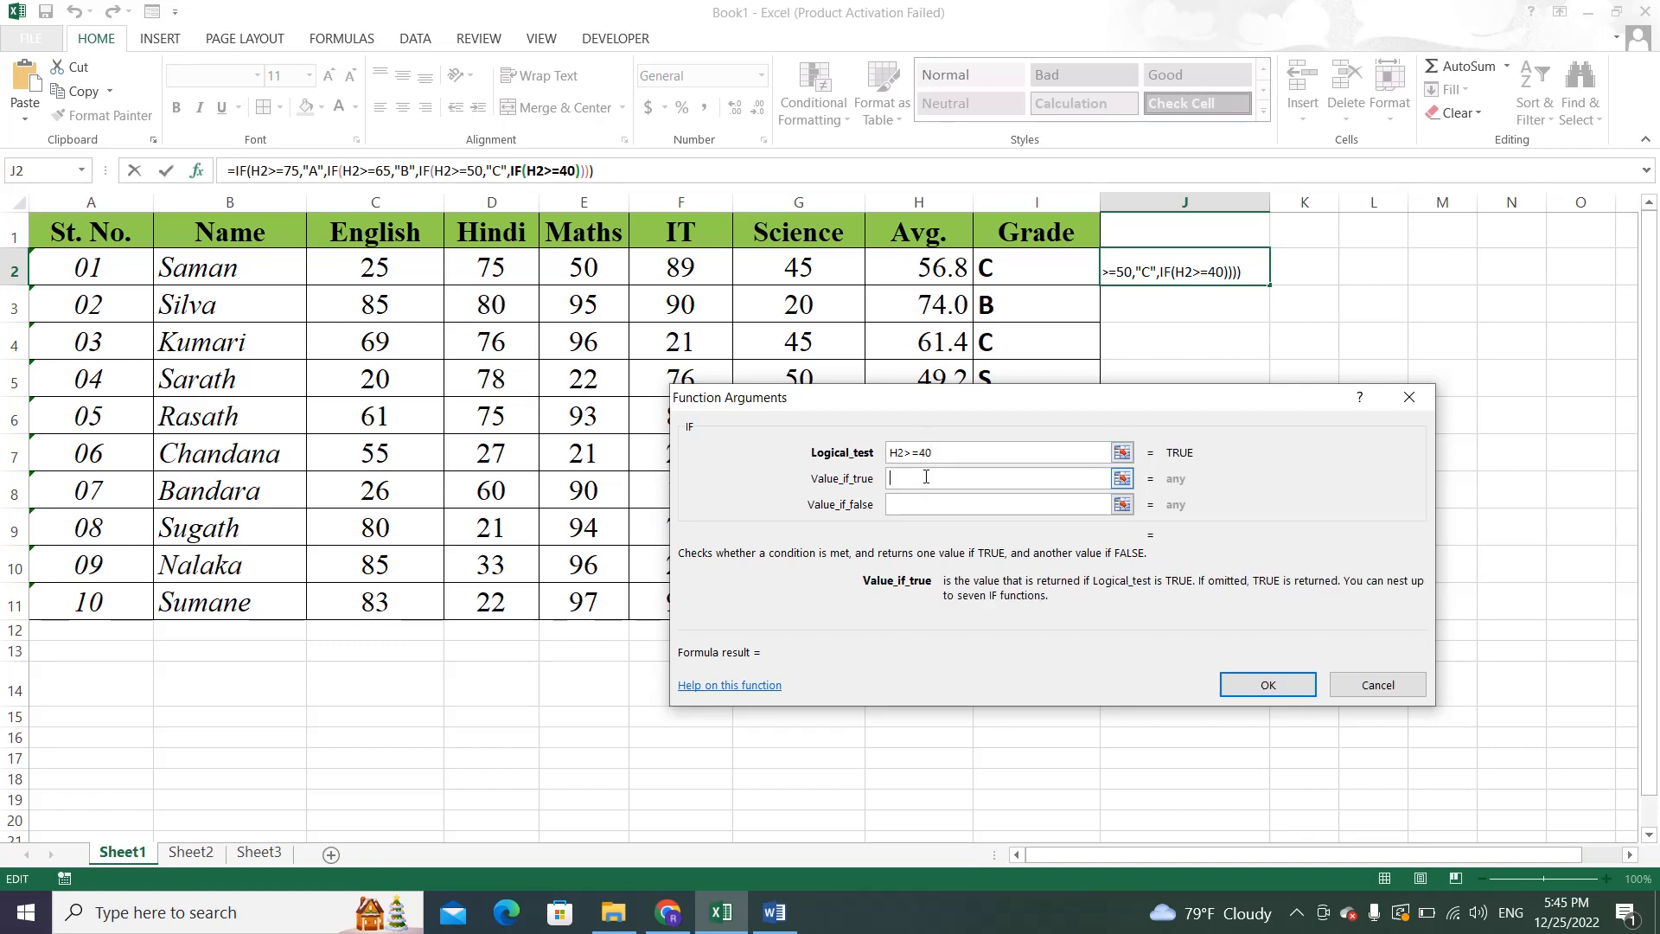
{"action": "type", "text": "S"}
{"action": "left_click", "coordinate": [904, 507]}
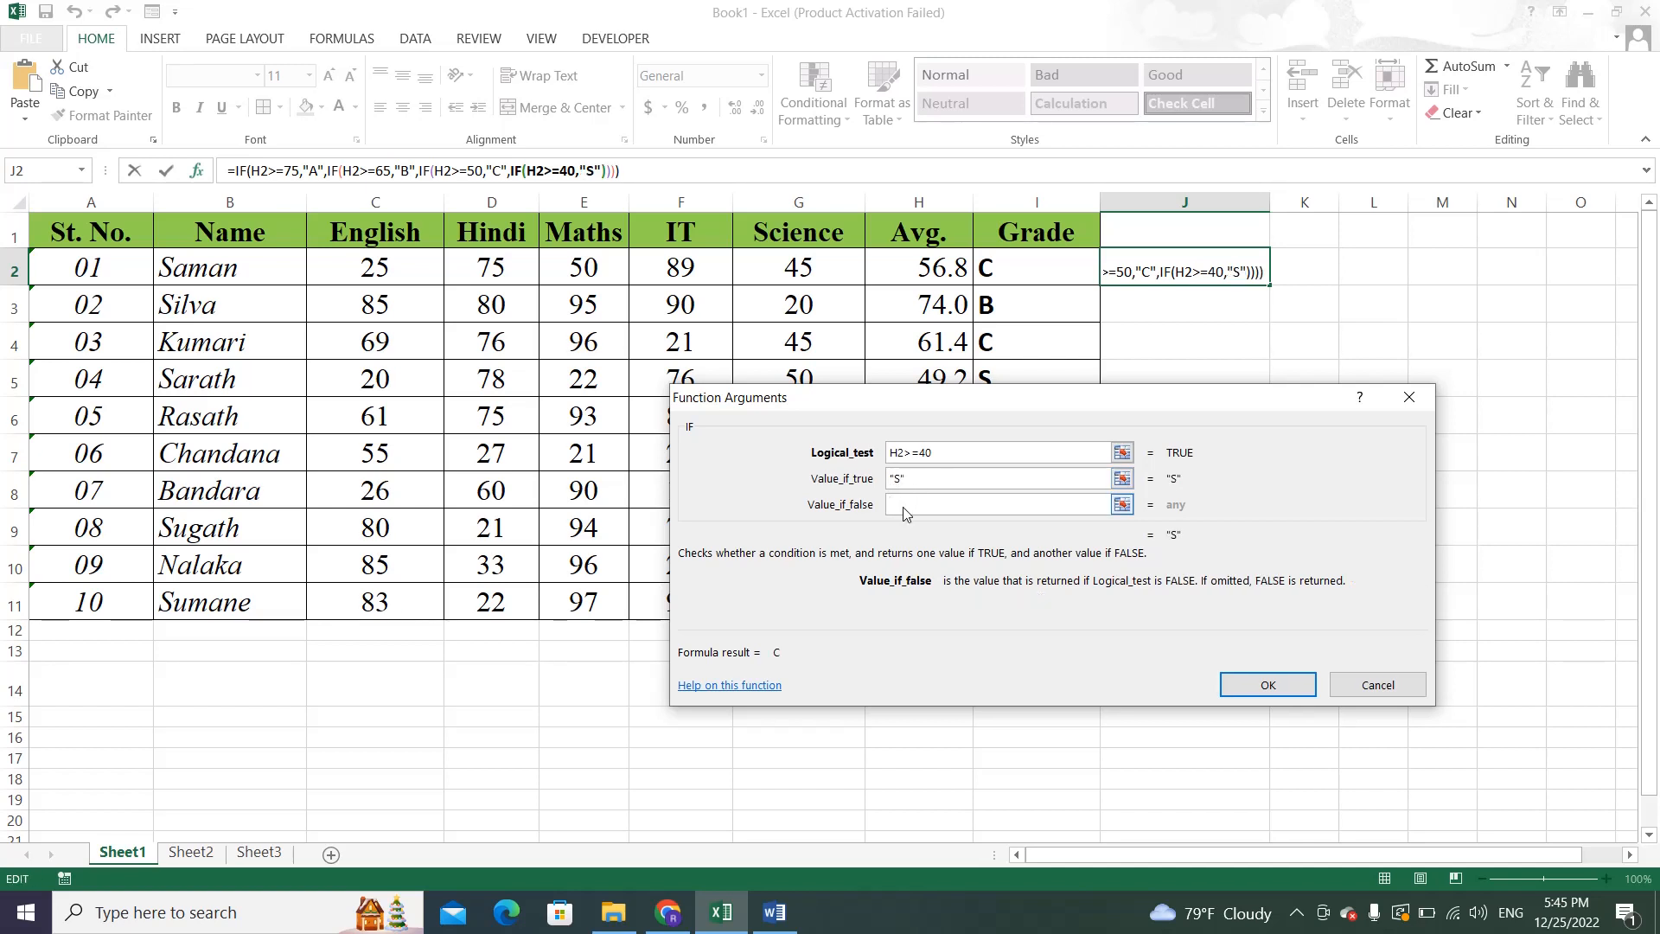
{"action": "type", "text": "F"}
{"action": "left_click", "coordinate": [1250, 679]}
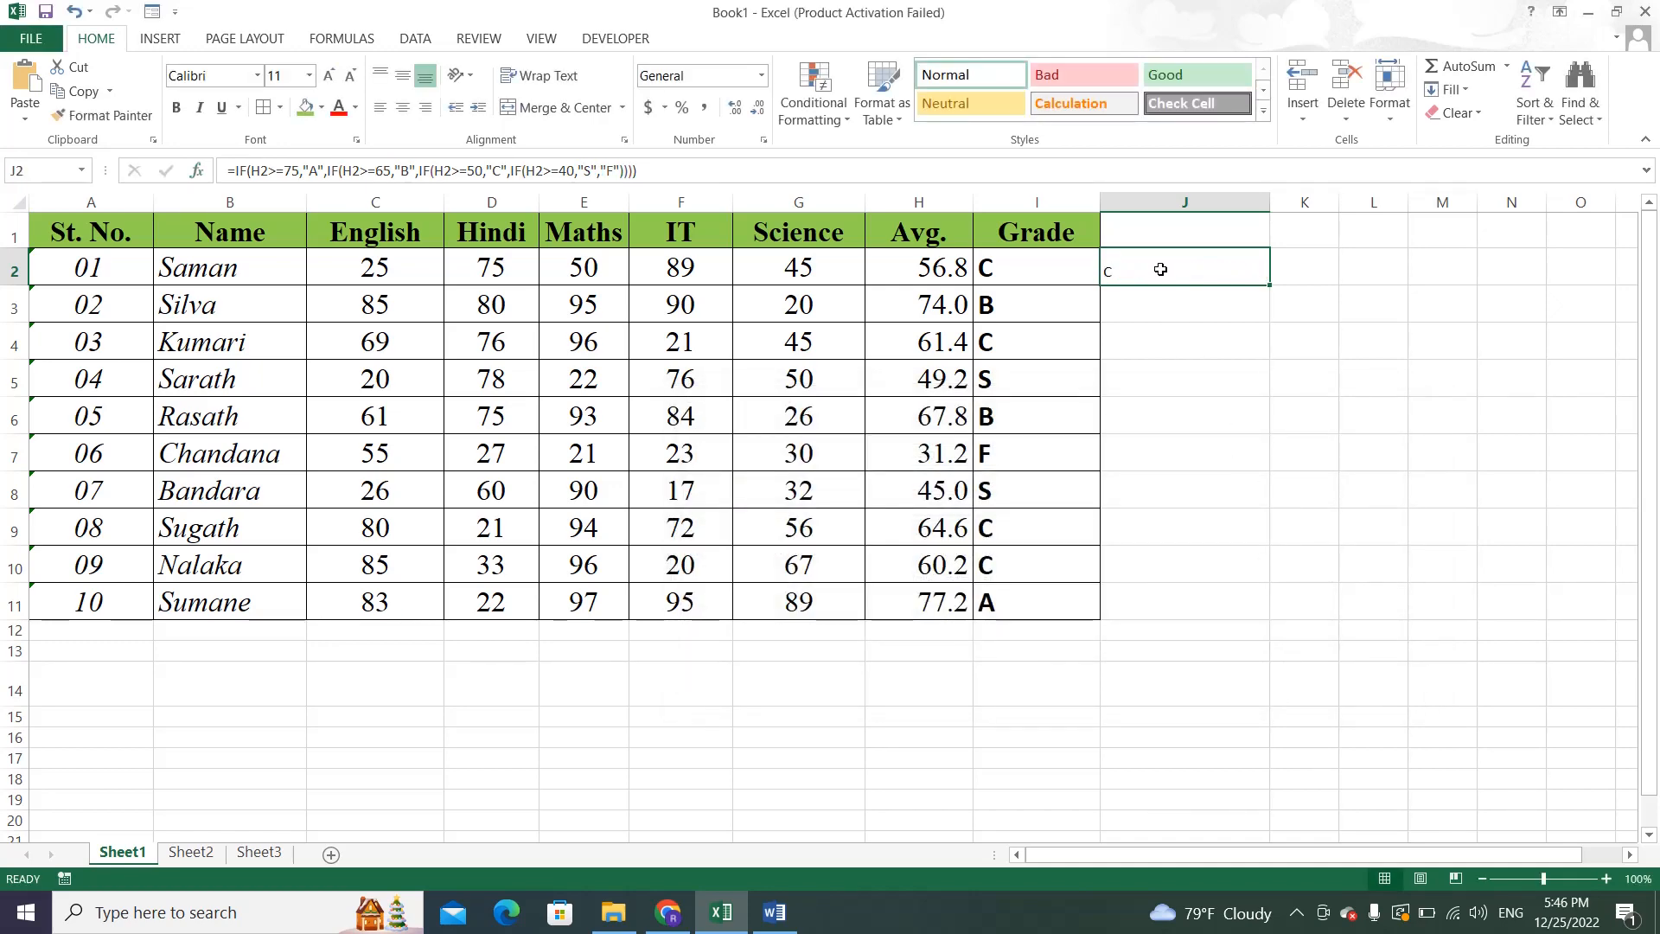
Format J2 as bold at font size 20 and fill its grade formula down to J11.
{"action": "left_click", "coordinate": [309, 76]}
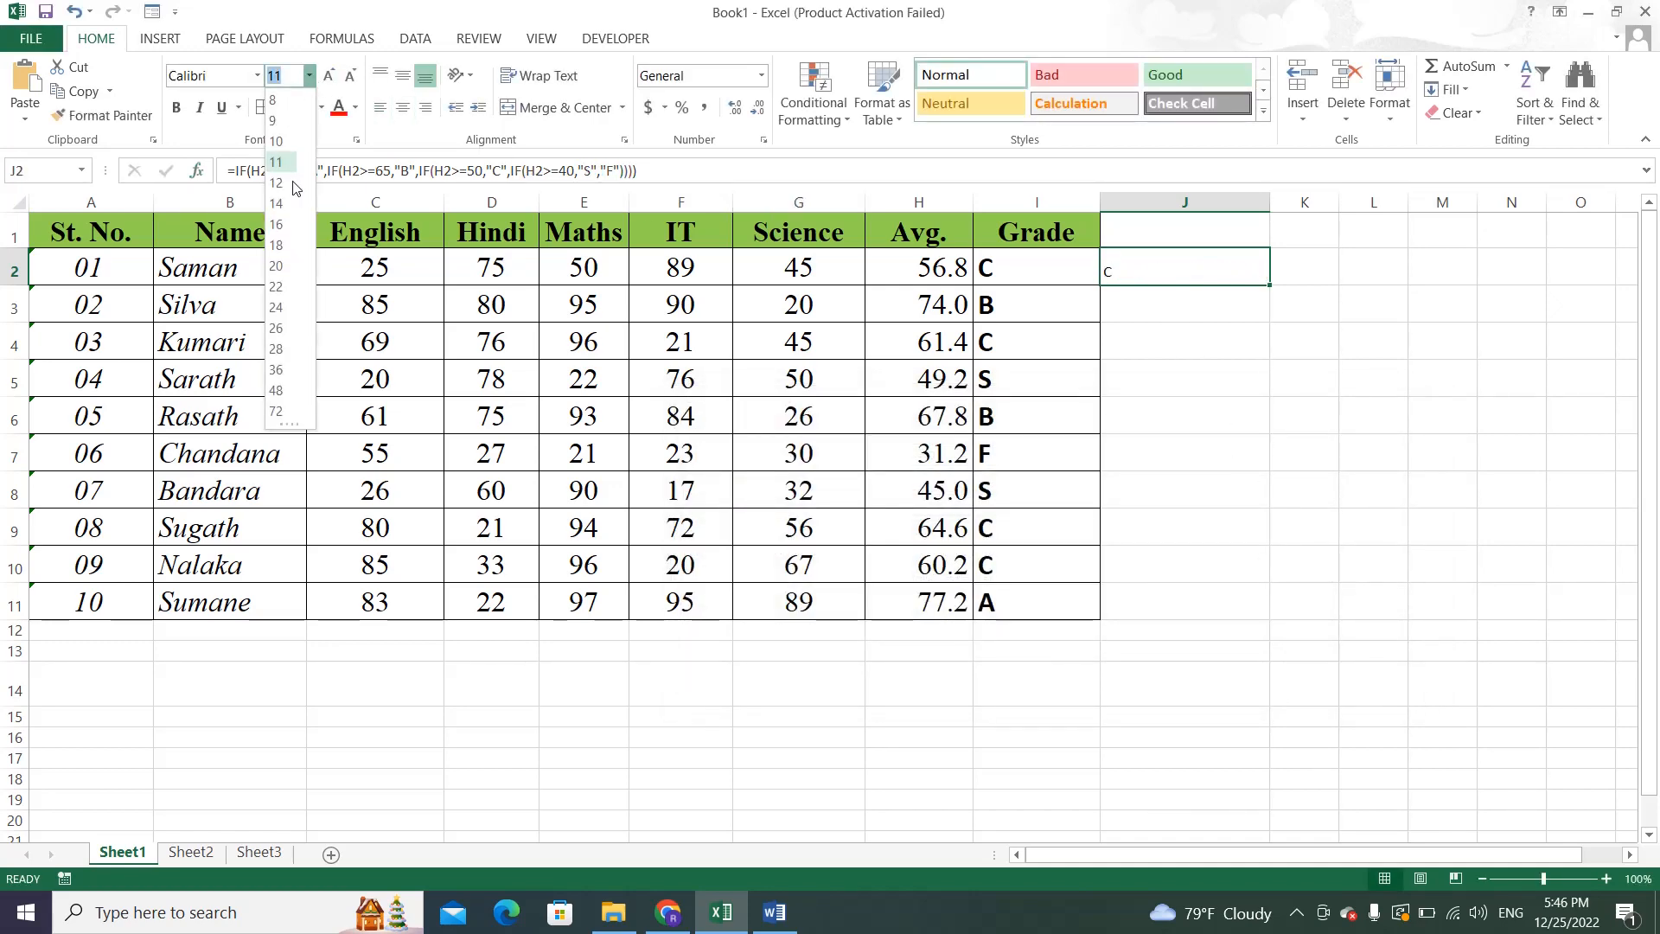
{"action": "left_click", "coordinate": [299, 270]}
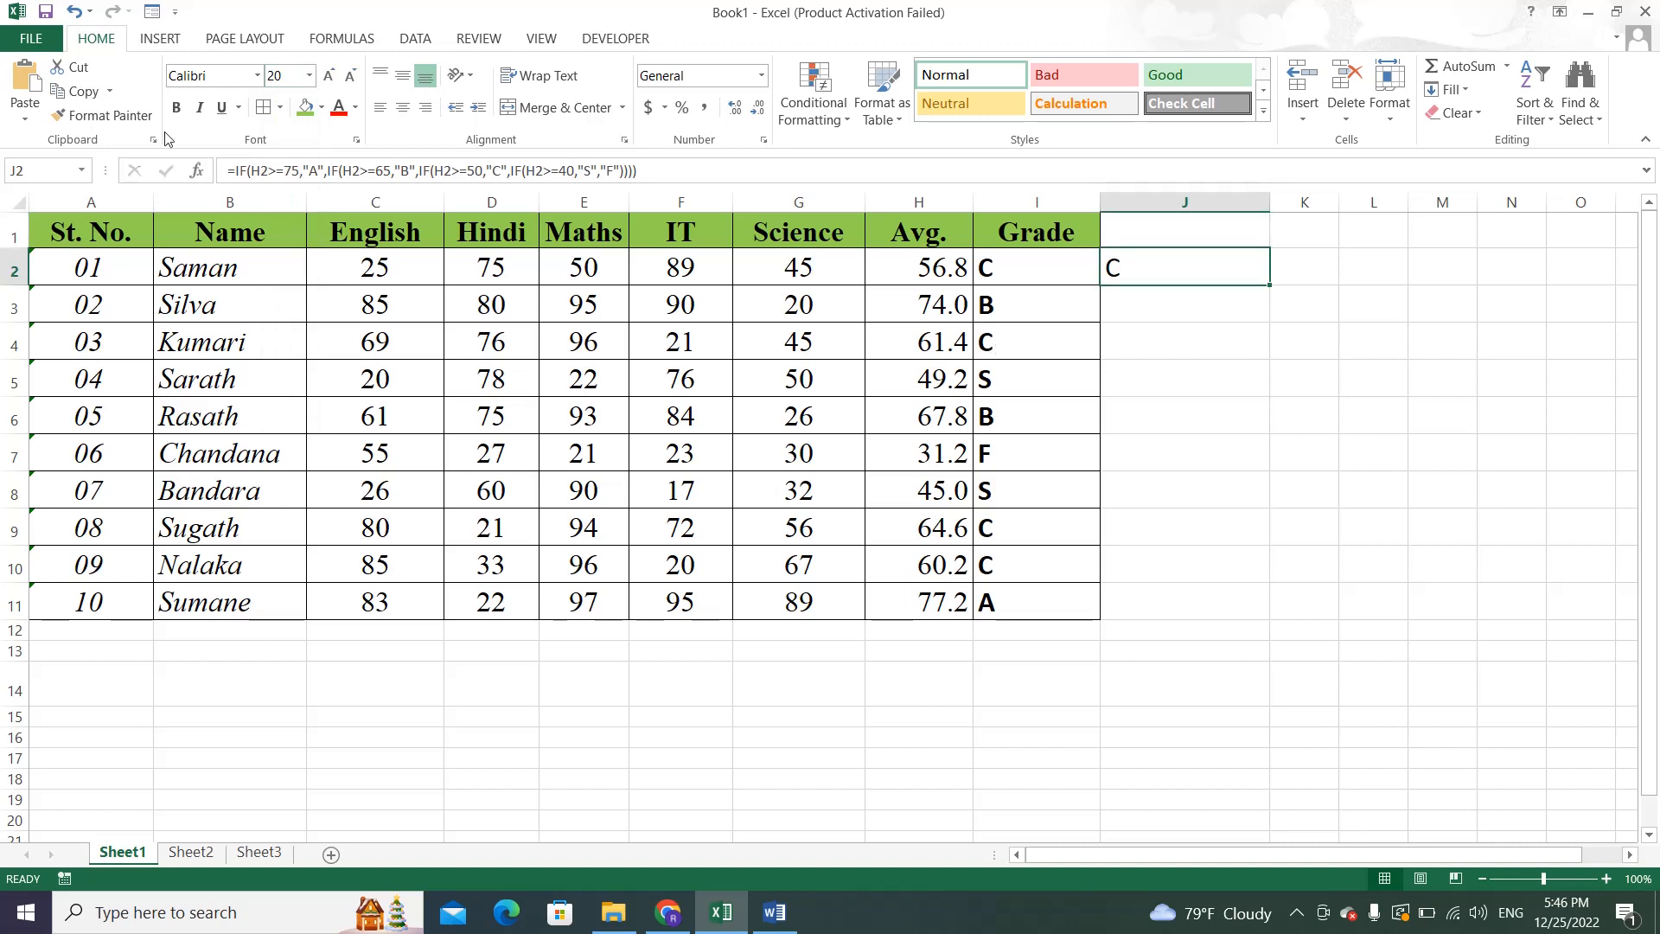
{"action": "left_click", "coordinate": [176, 107]}
{"action": "left_click_drag", "start_coordinate": [1269, 287], "coordinate": [1249, 617]}
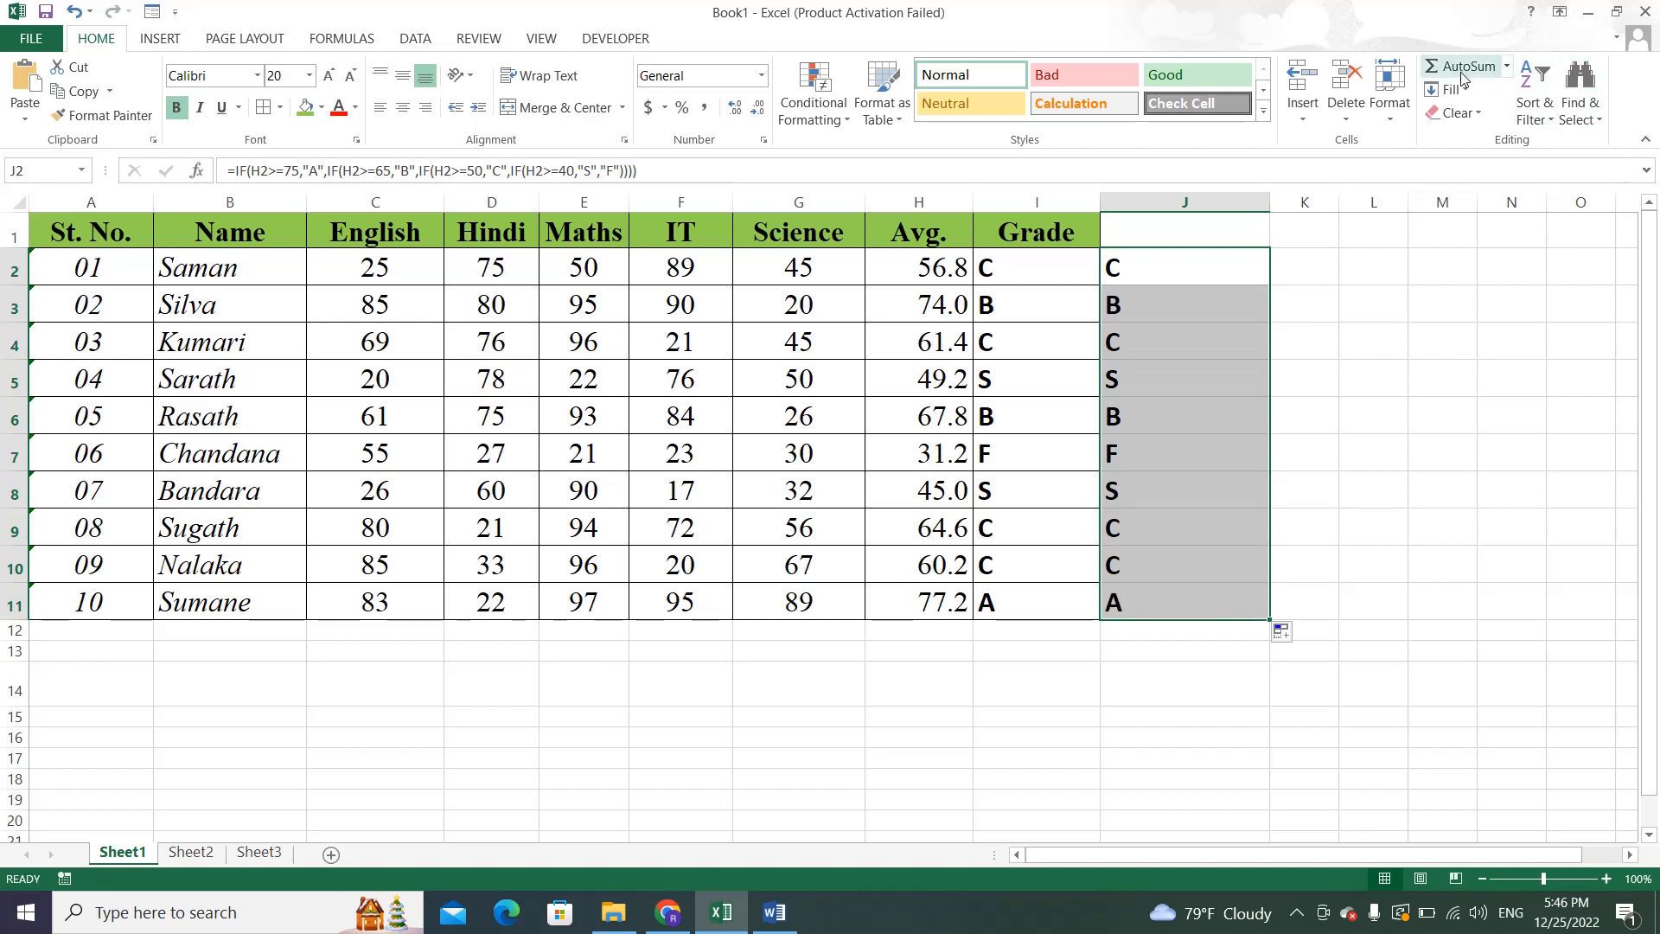
Clear all contents and formatting from the duplicate grades in J2:J11.
{"action": "left_click", "coordinate": [1369, 447]}
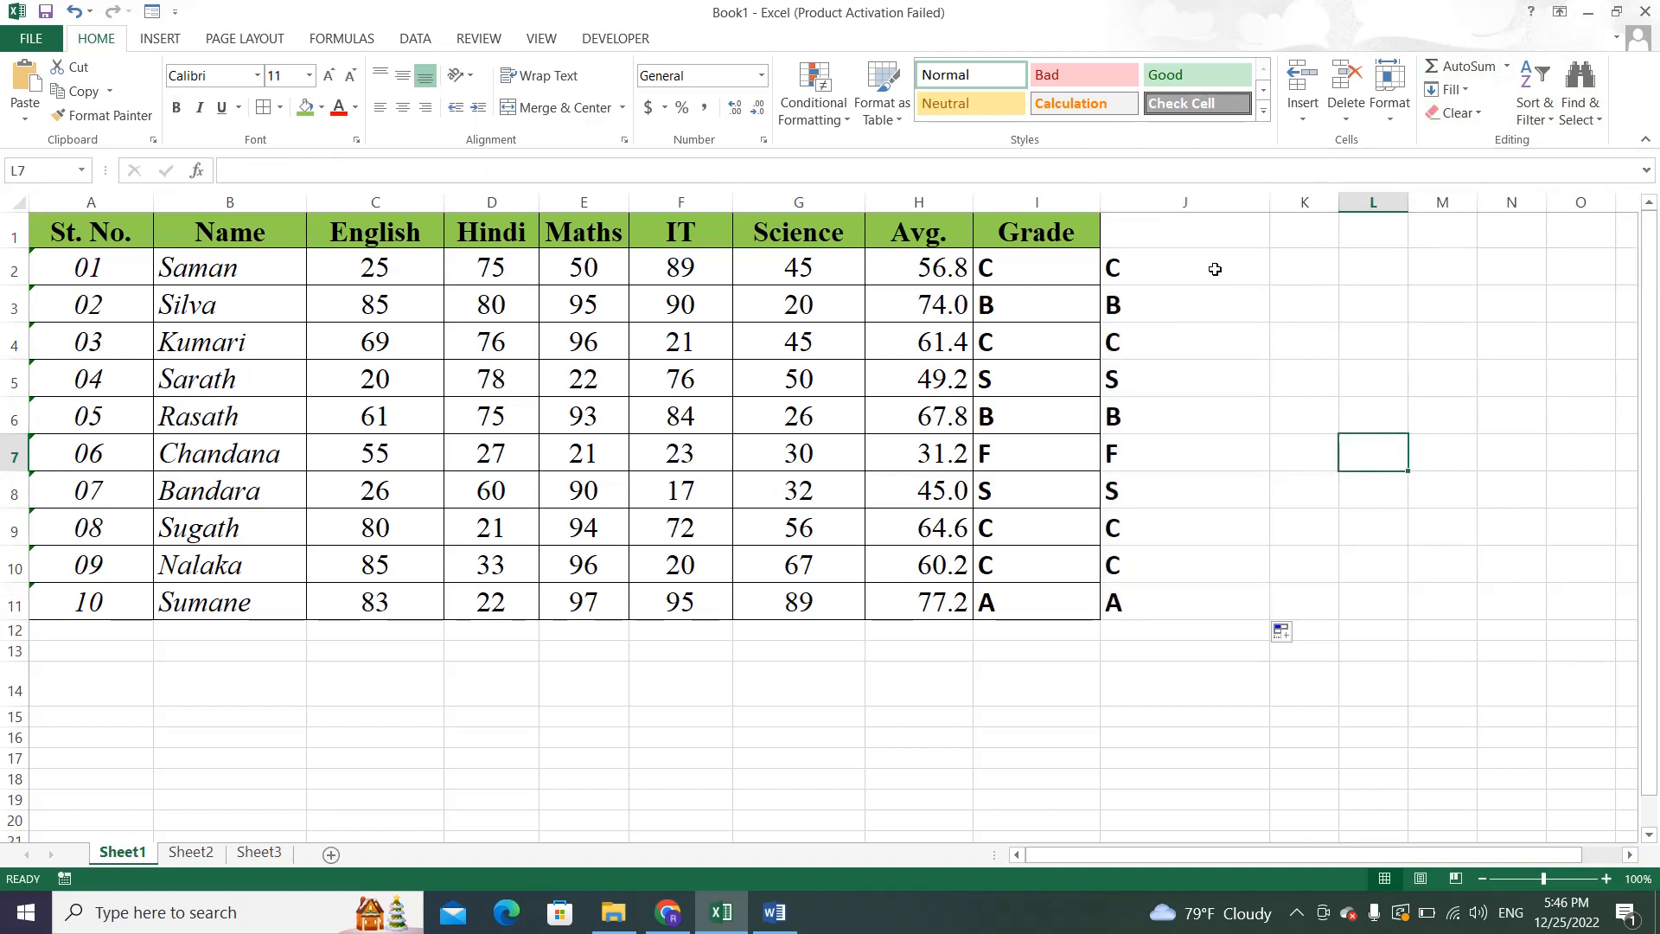
{"action": "left_click_drag", "start_coordinate": [1214, 269], "coordinate": [1211, 597]}
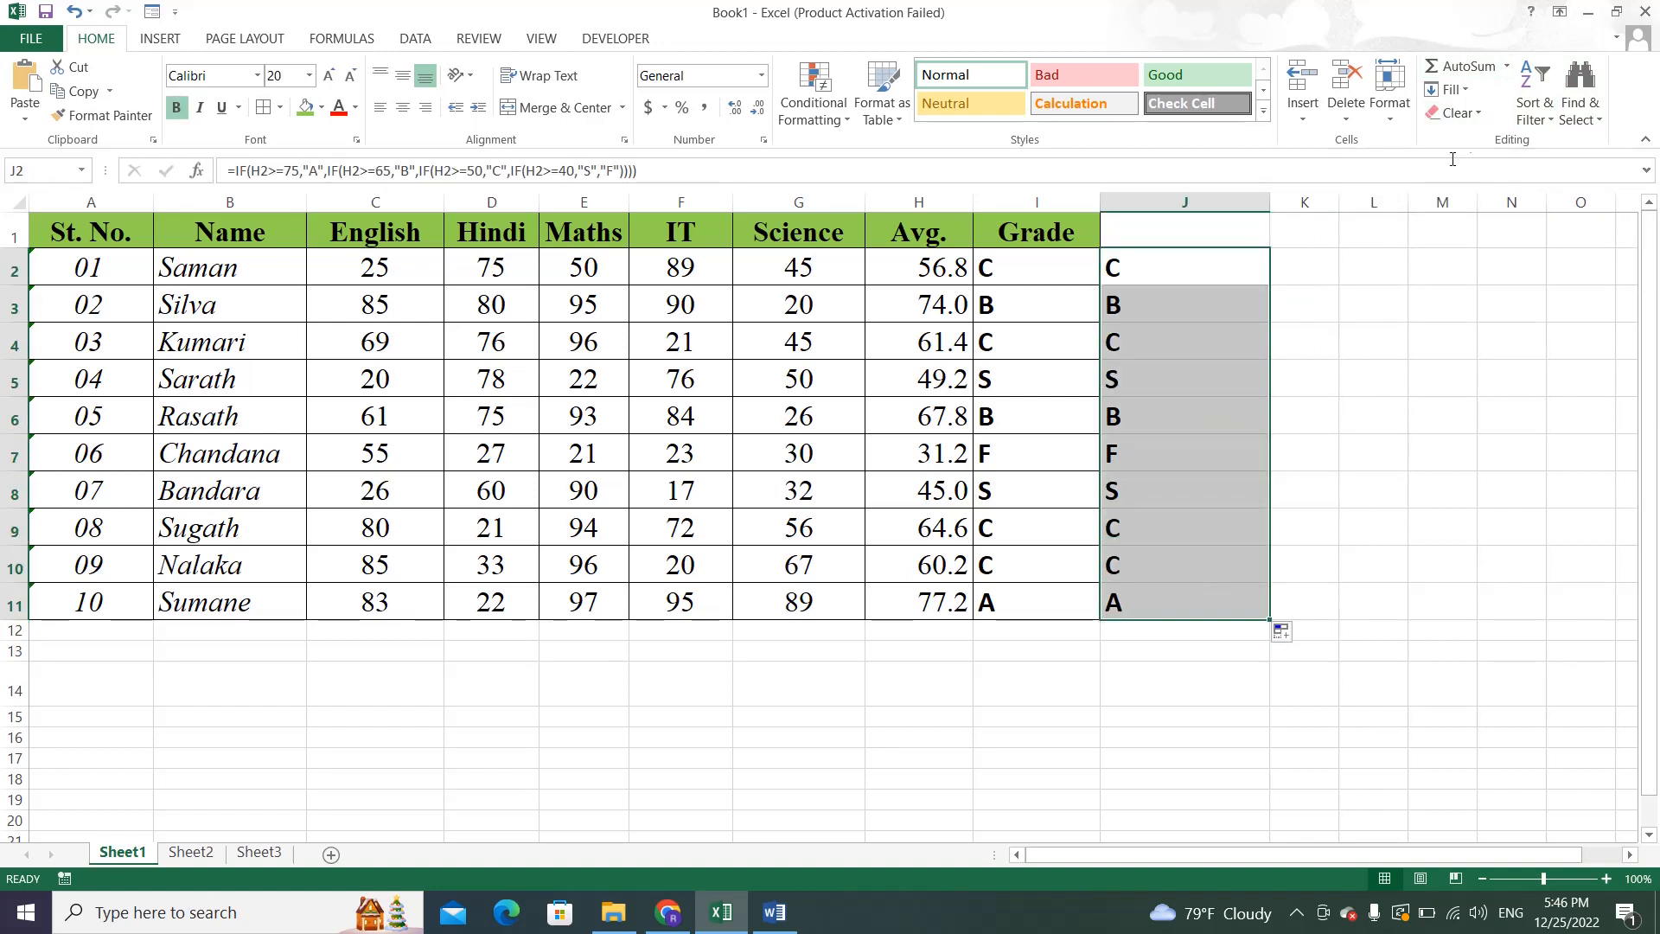
{"action": "left_click", "coordinate": [1458, 112]}
{"action": "left_click", "coordinate": [1475, 138]}
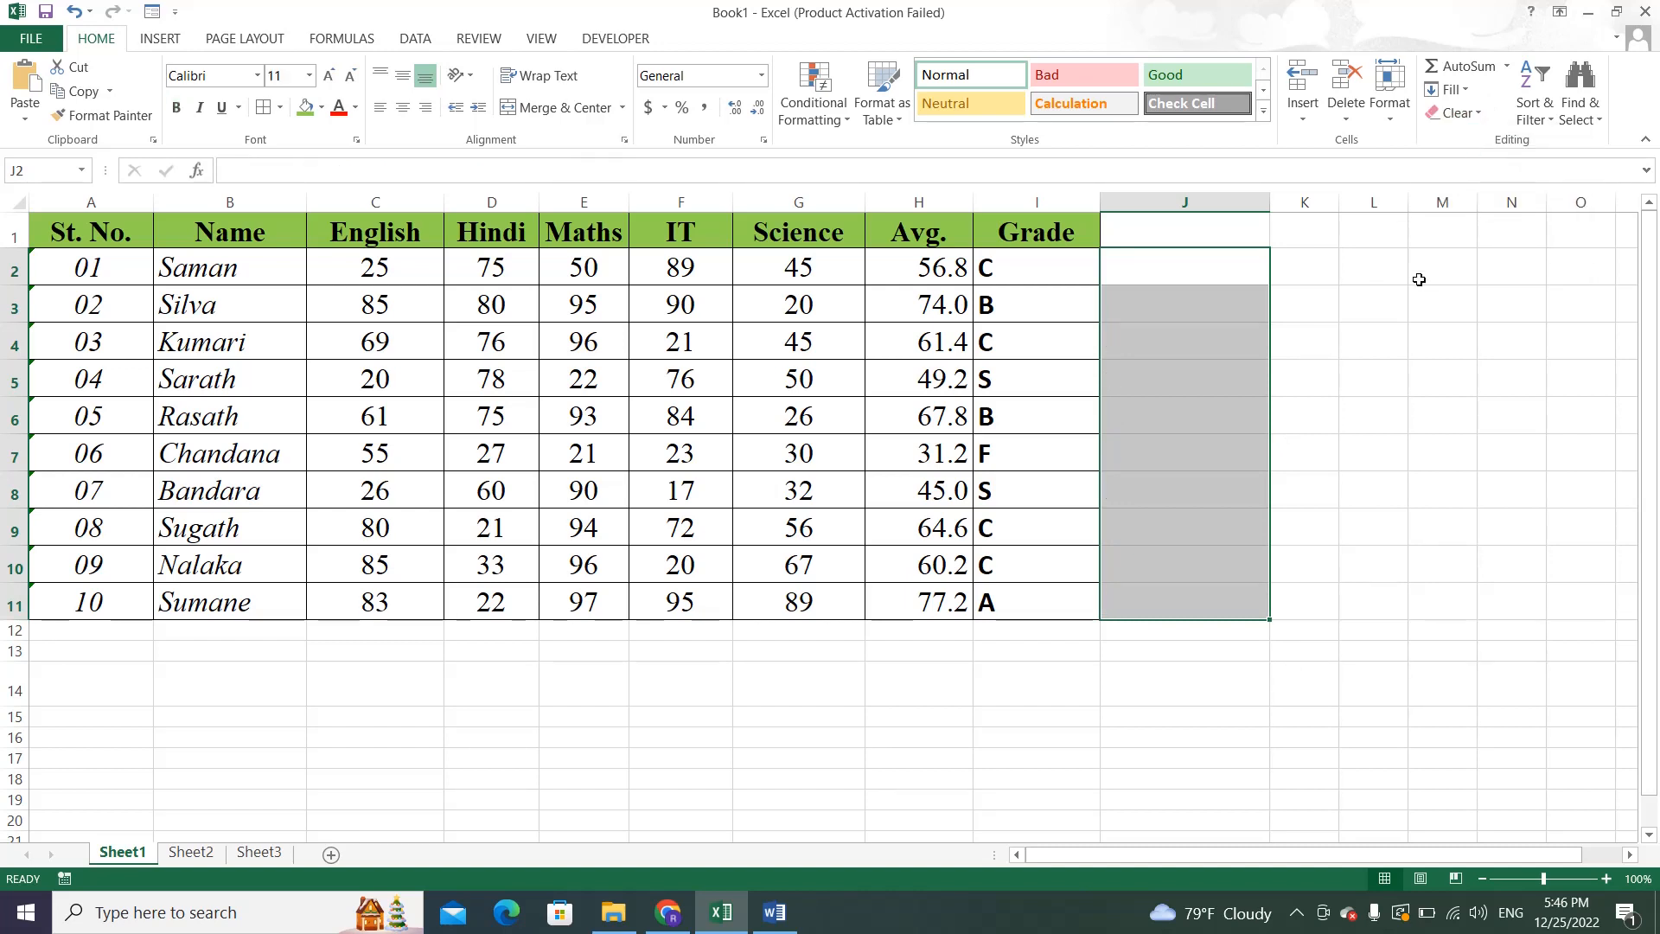
Center the grades in I2:I11 horizontally.
{"action": "left_click", "coordinate": [1419, 279]}
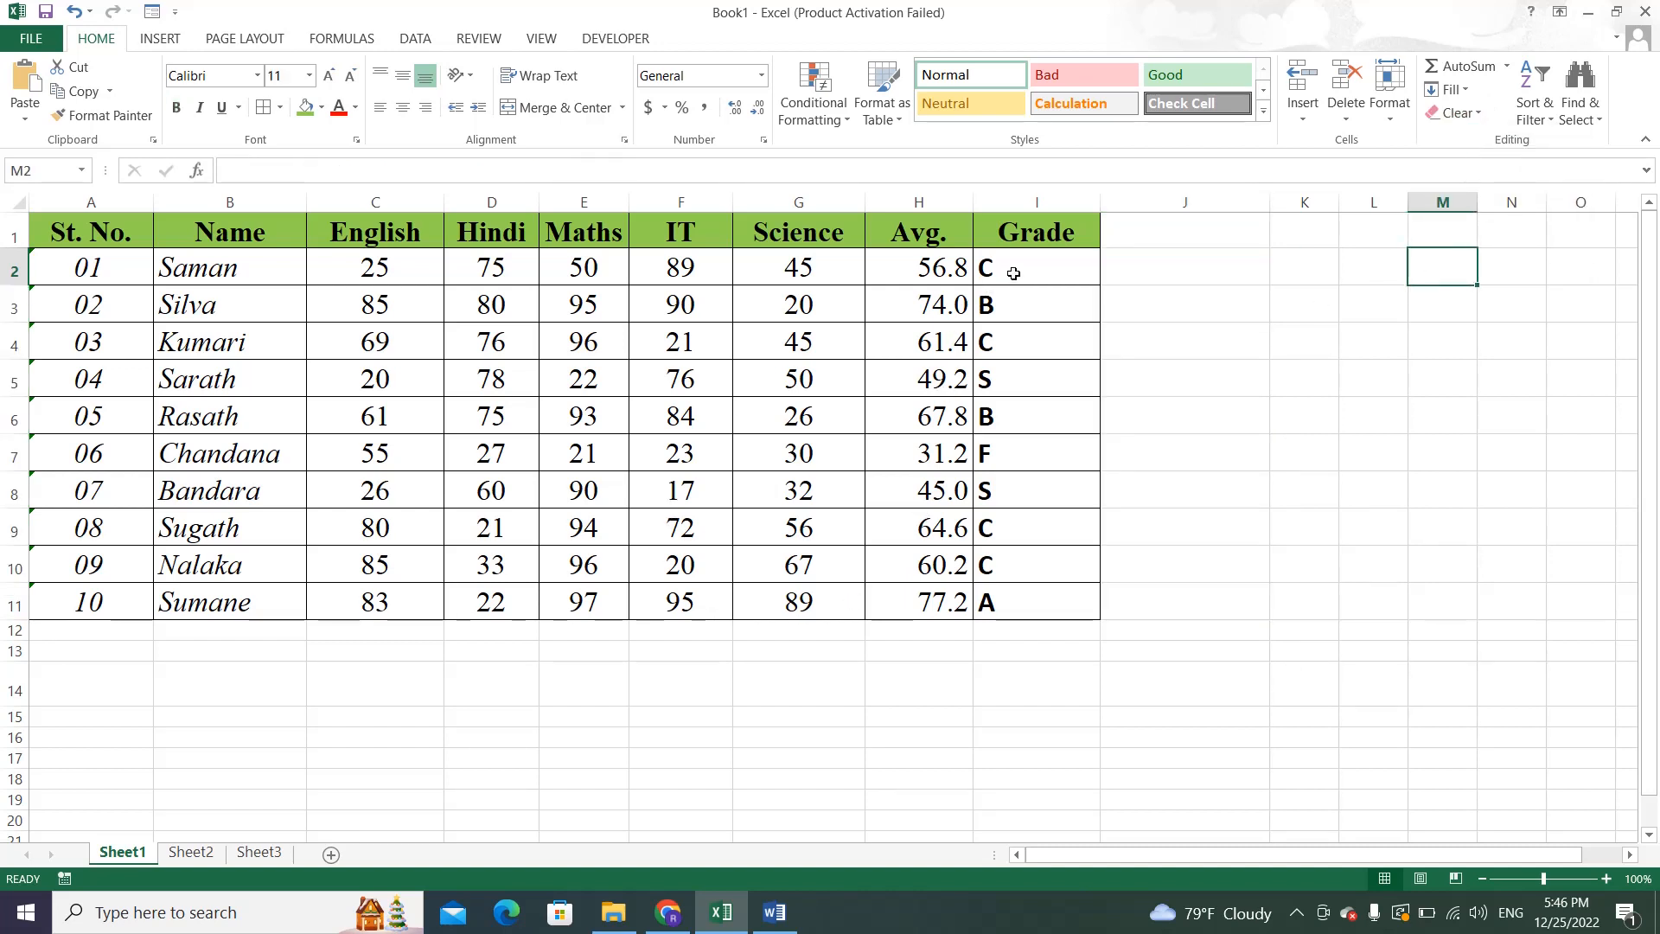
{"action": "left_click_drag", "start_coordinate": [1013, 274], "coordinate": [1000, 600]}
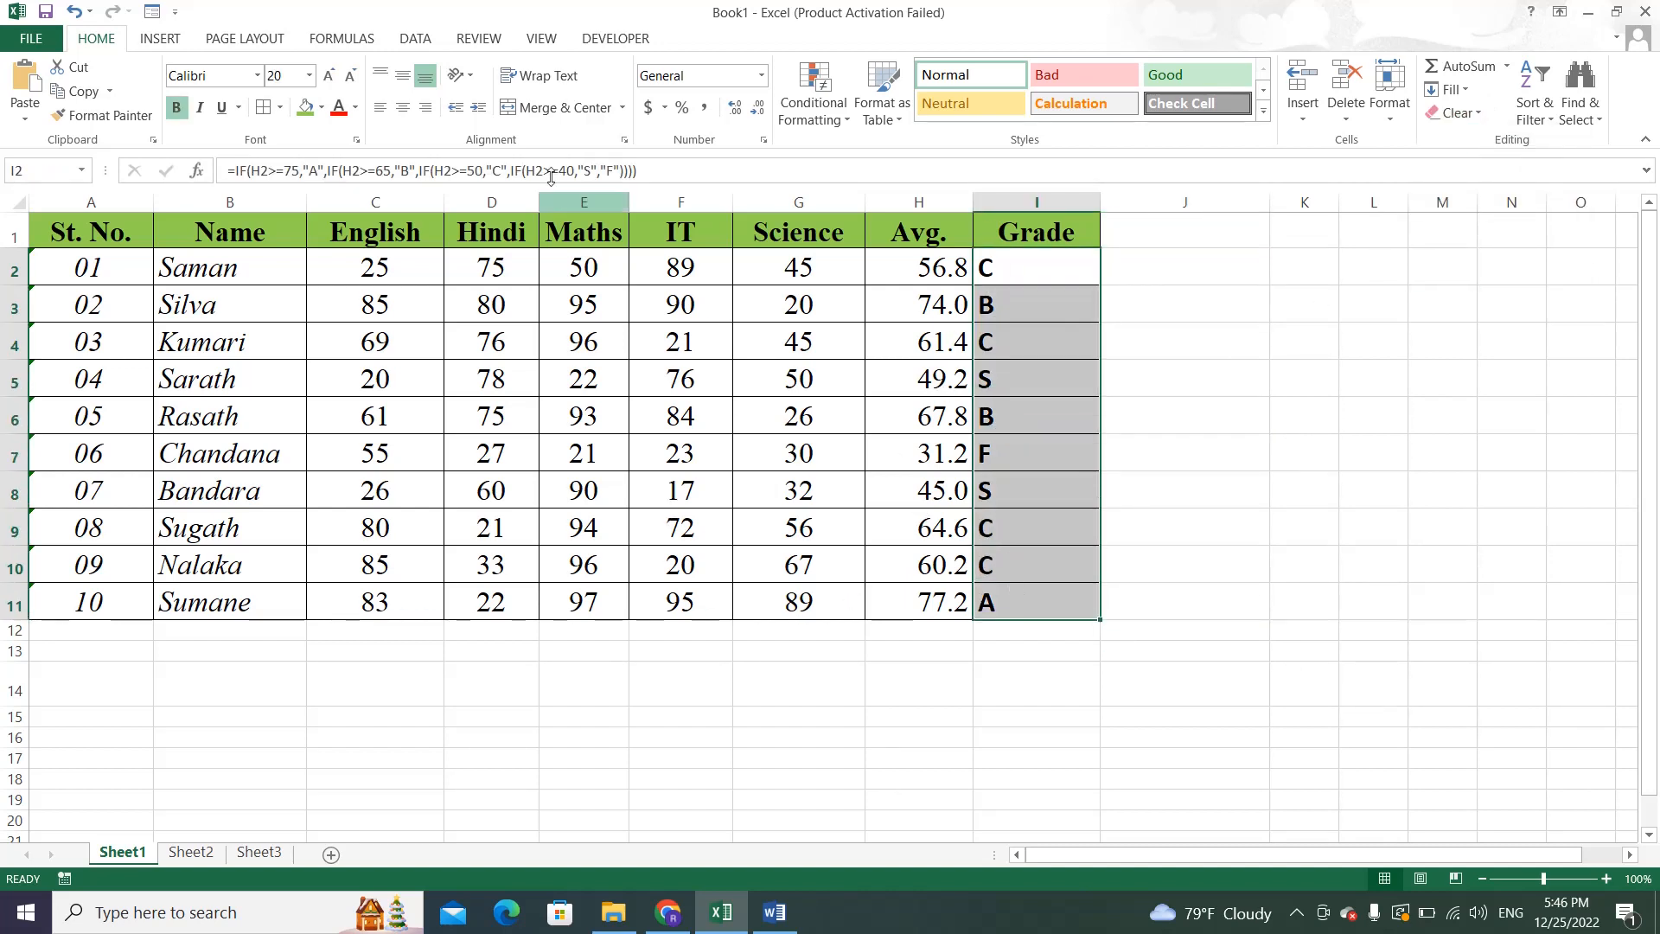
{"action": "left_click", "coordinate": [402, 107]}
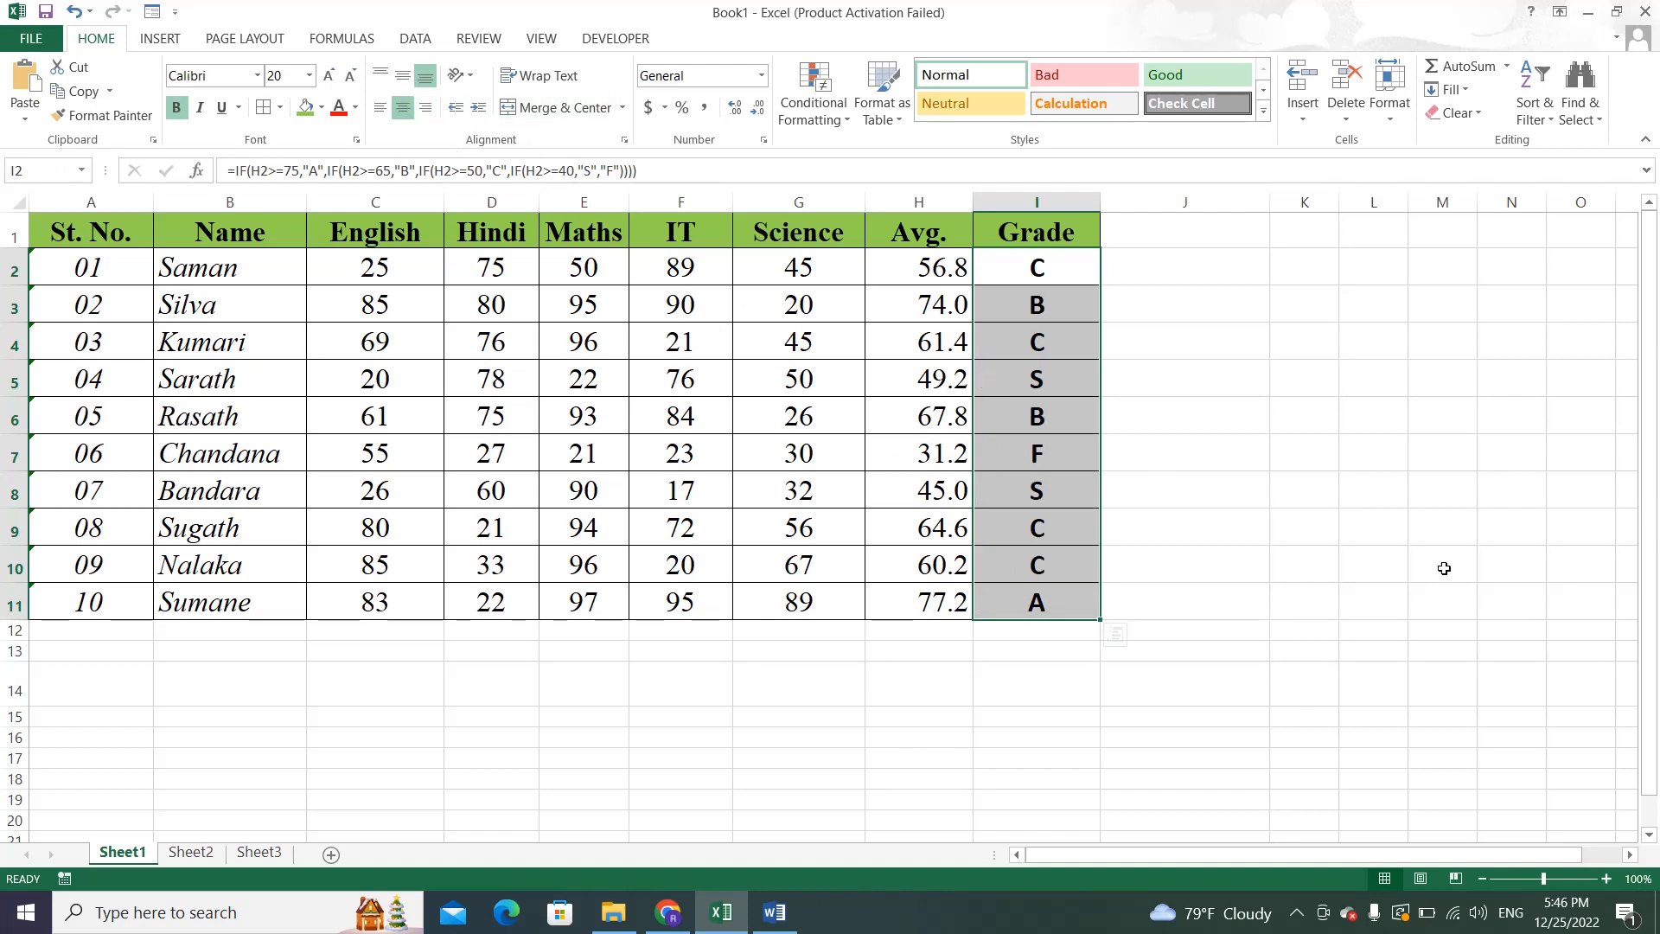
{"action": "left_click", "coordinate": [1390, 567]}
Switch to the project PDF in Chrome, read the third task's extraction requirement, and return to the Excel worksheet.
{"action": "left_click", "coordinate": [668, 912]}
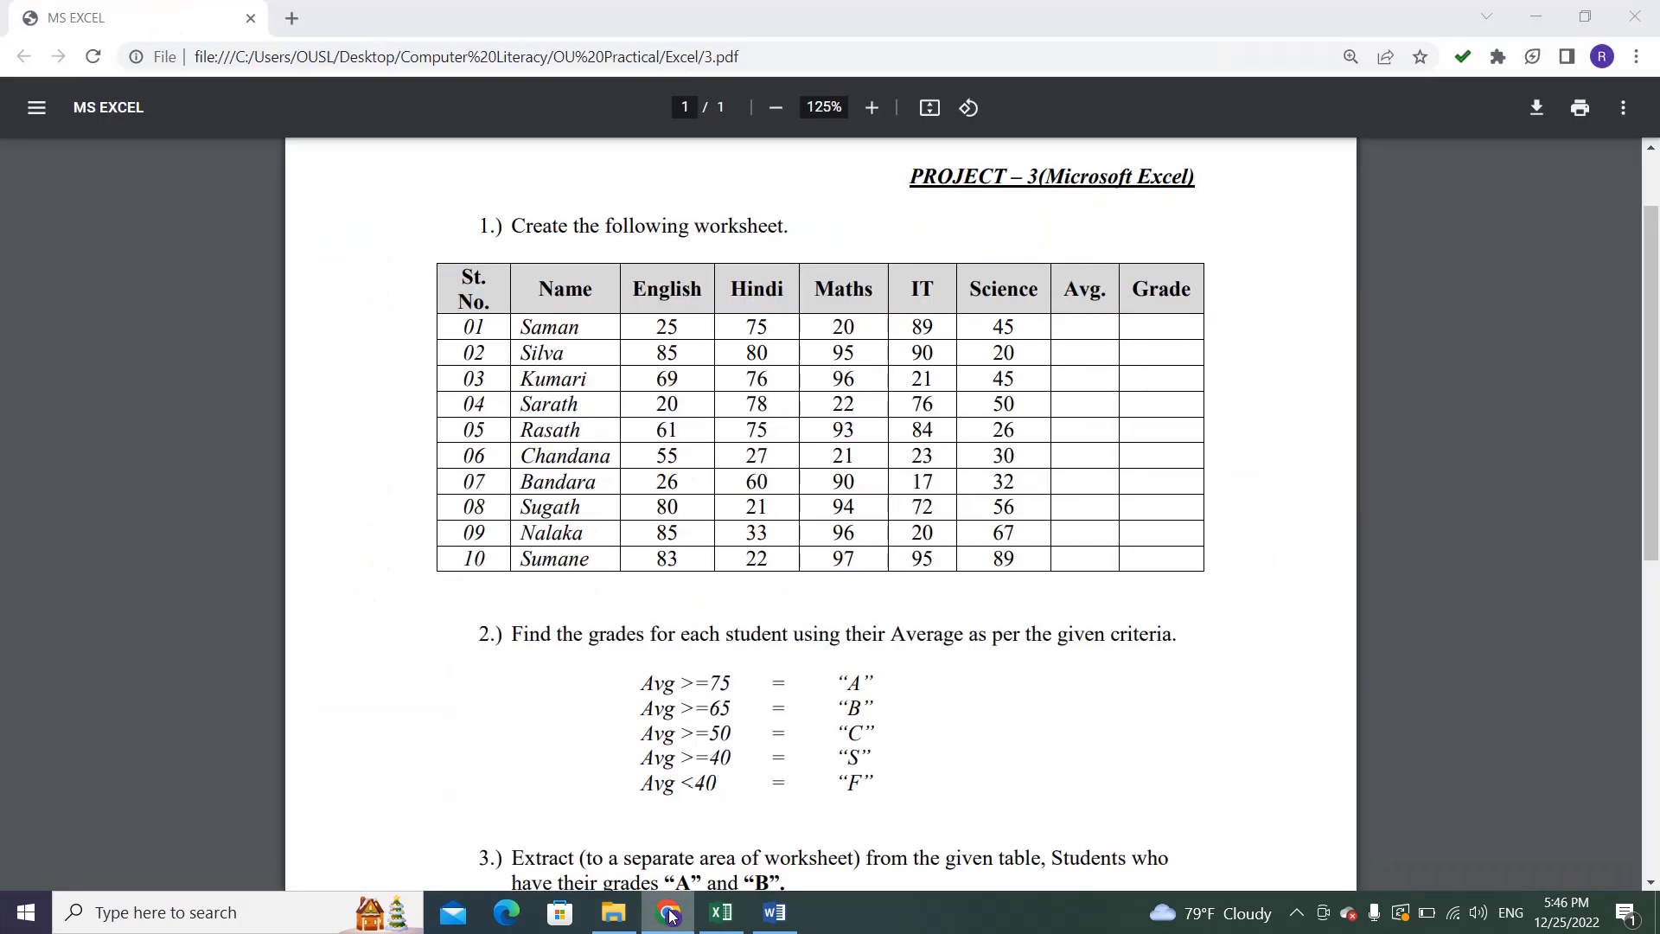
{"action": "scroll", "coordinate": [709, 625], "scroll_direction": "down", "scroll_amount": 5}
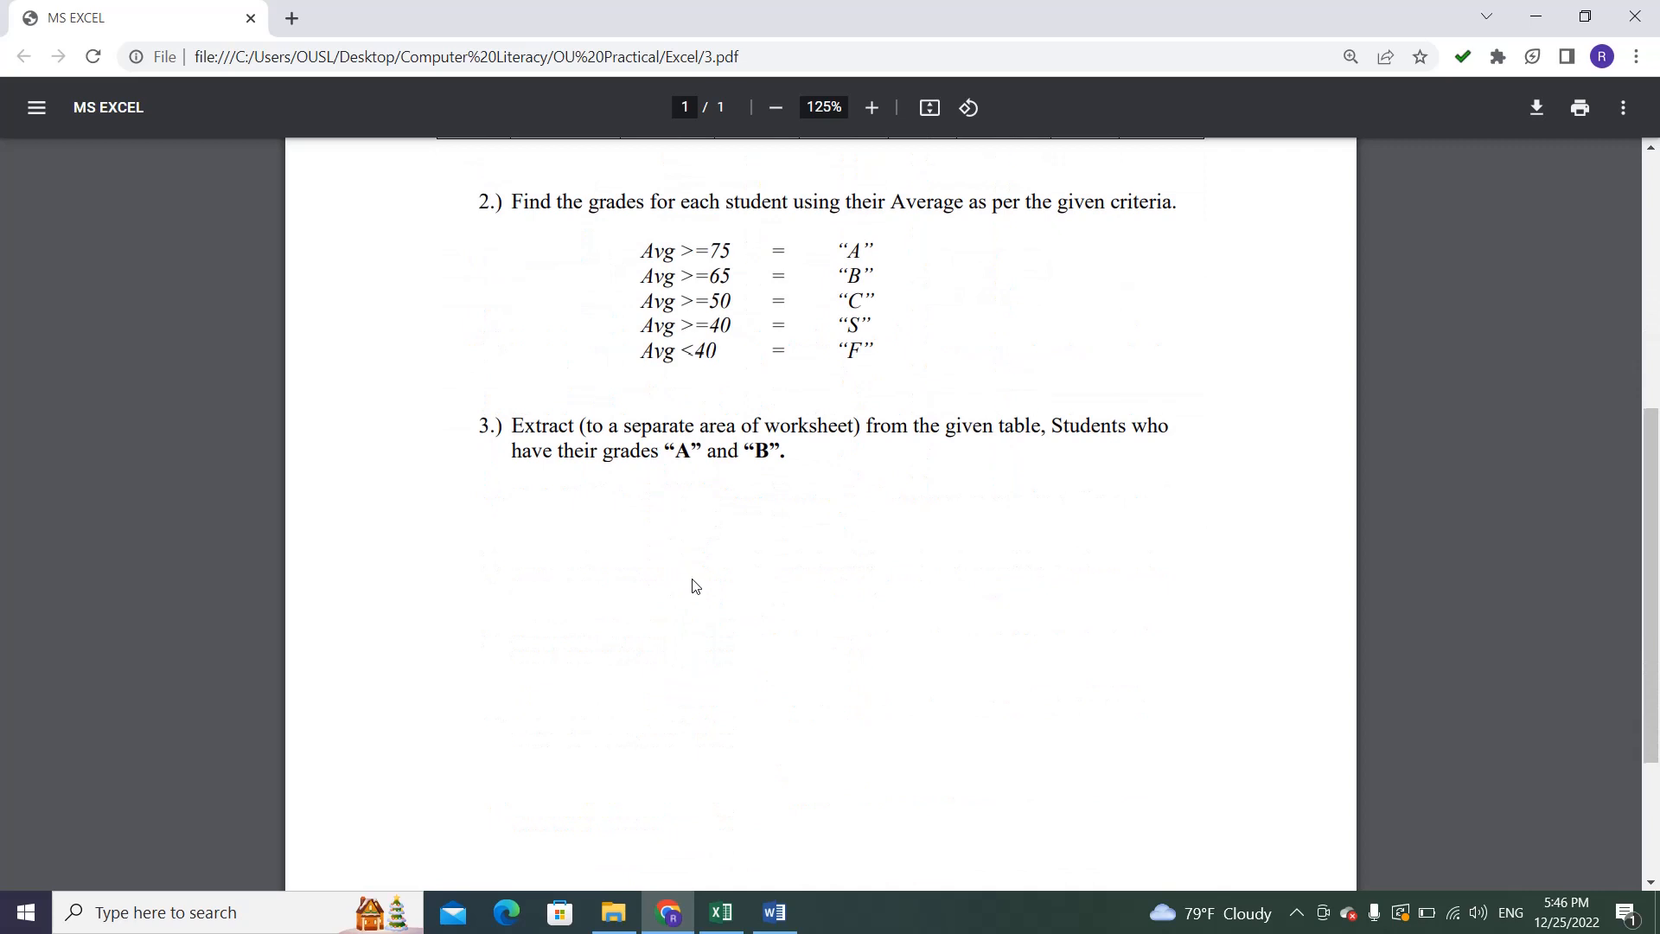
{"action": "scroll", "coordinate": [666, 596], "scroll_direction": "up", "scroll_amount": 3}
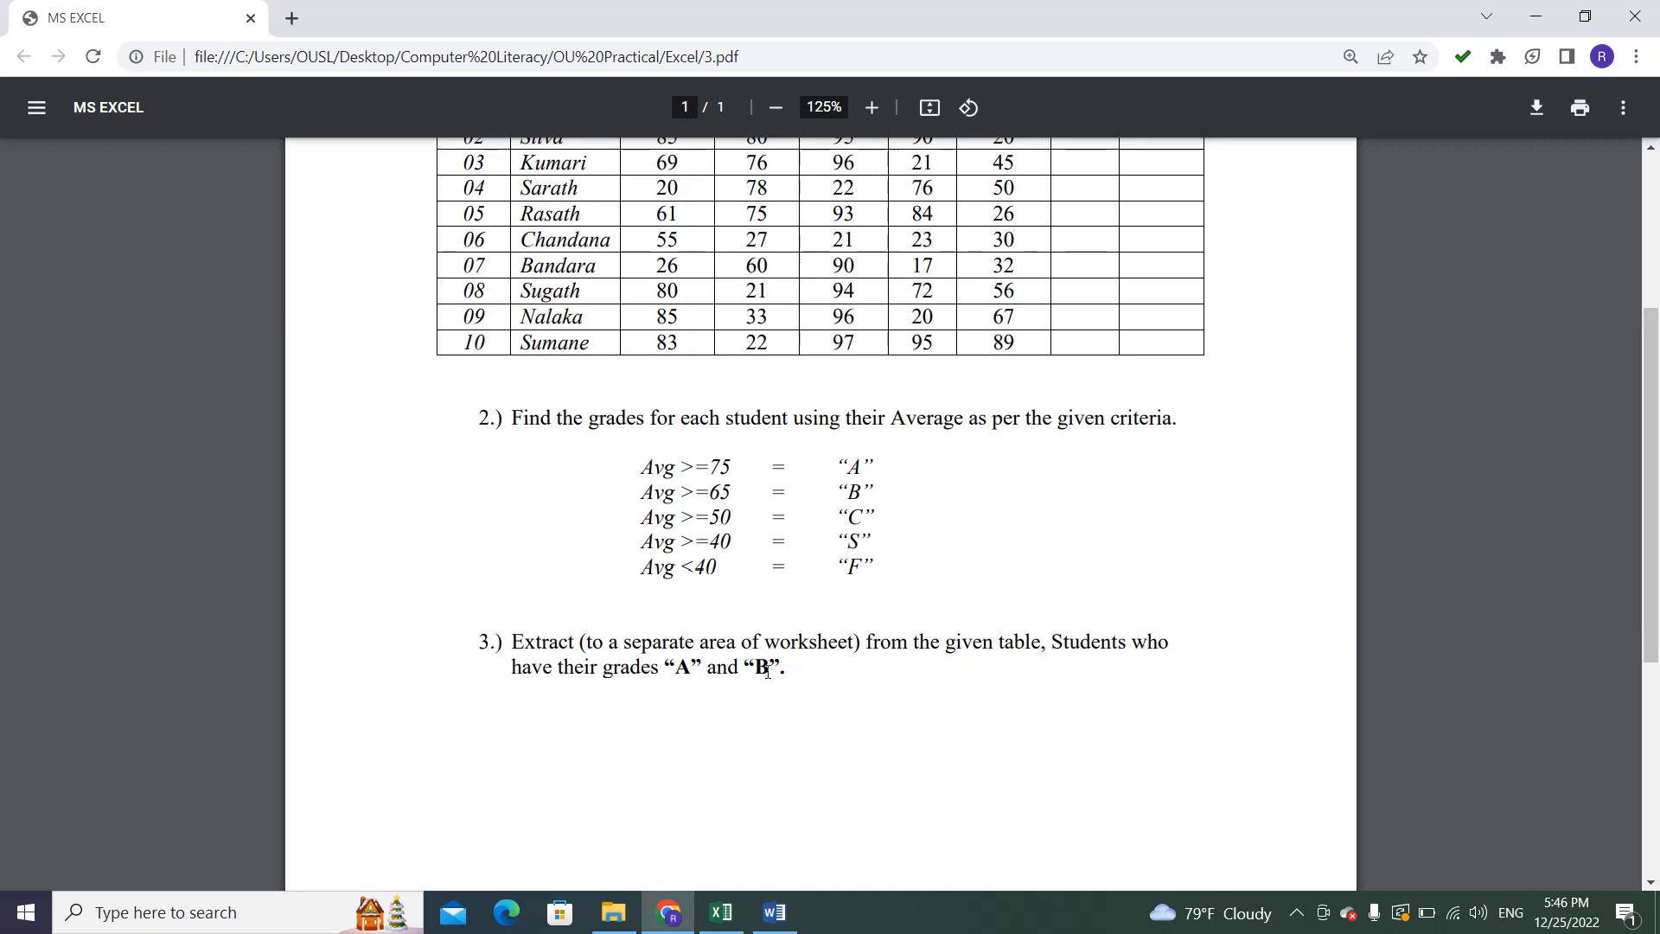
{"action": "scroll", "coordinate": [767, 672], "scroll_direction": "up", "scroll_amount": 3}
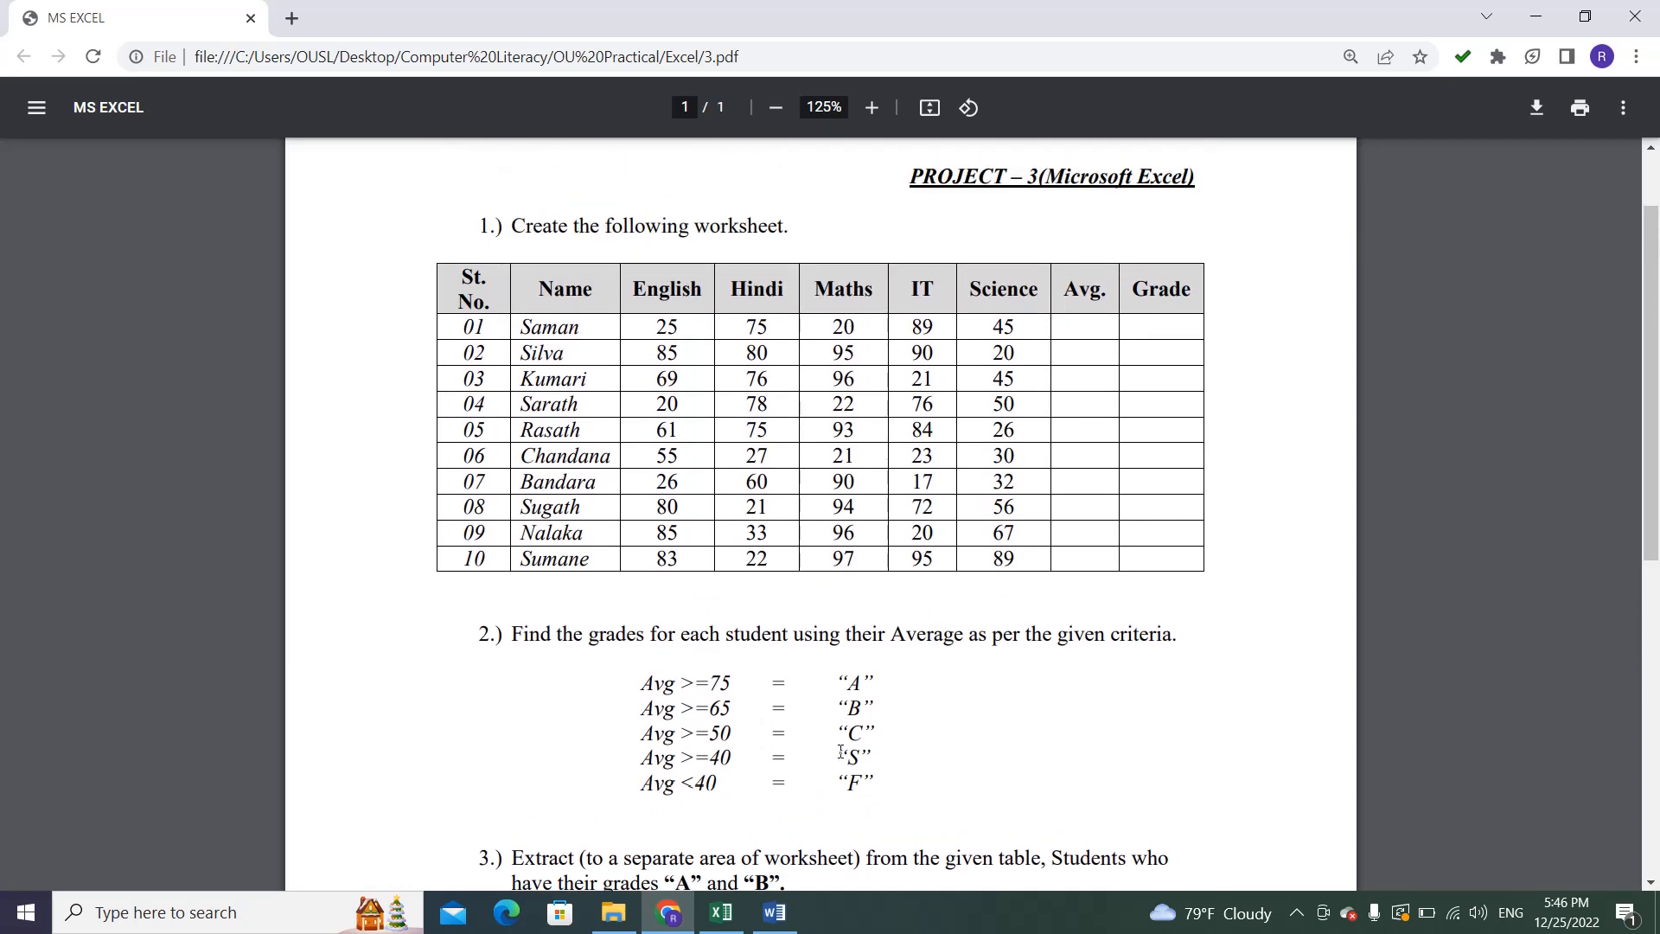
{"action": "left_click", "coordinate": [721, 912]}
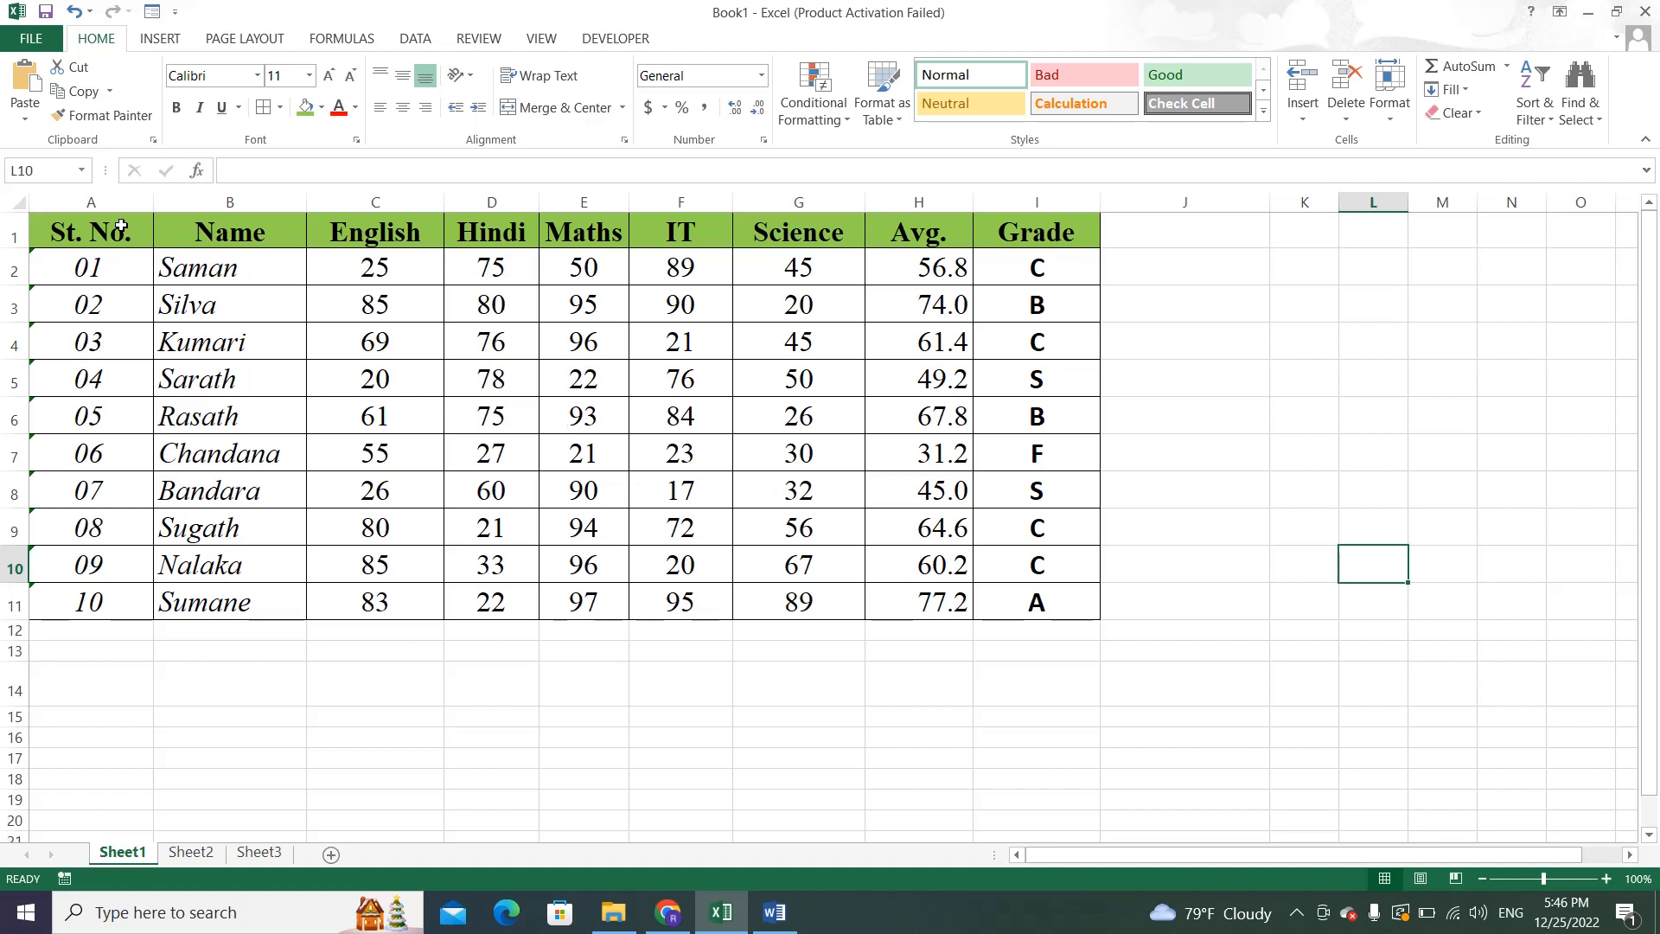
Try placing a copy of the header row A1:I1 at A13, and undo the paste.
{"action": "left_click_drag", "start_coordinate": [119, 226], "coordinate": [1027, 246]}
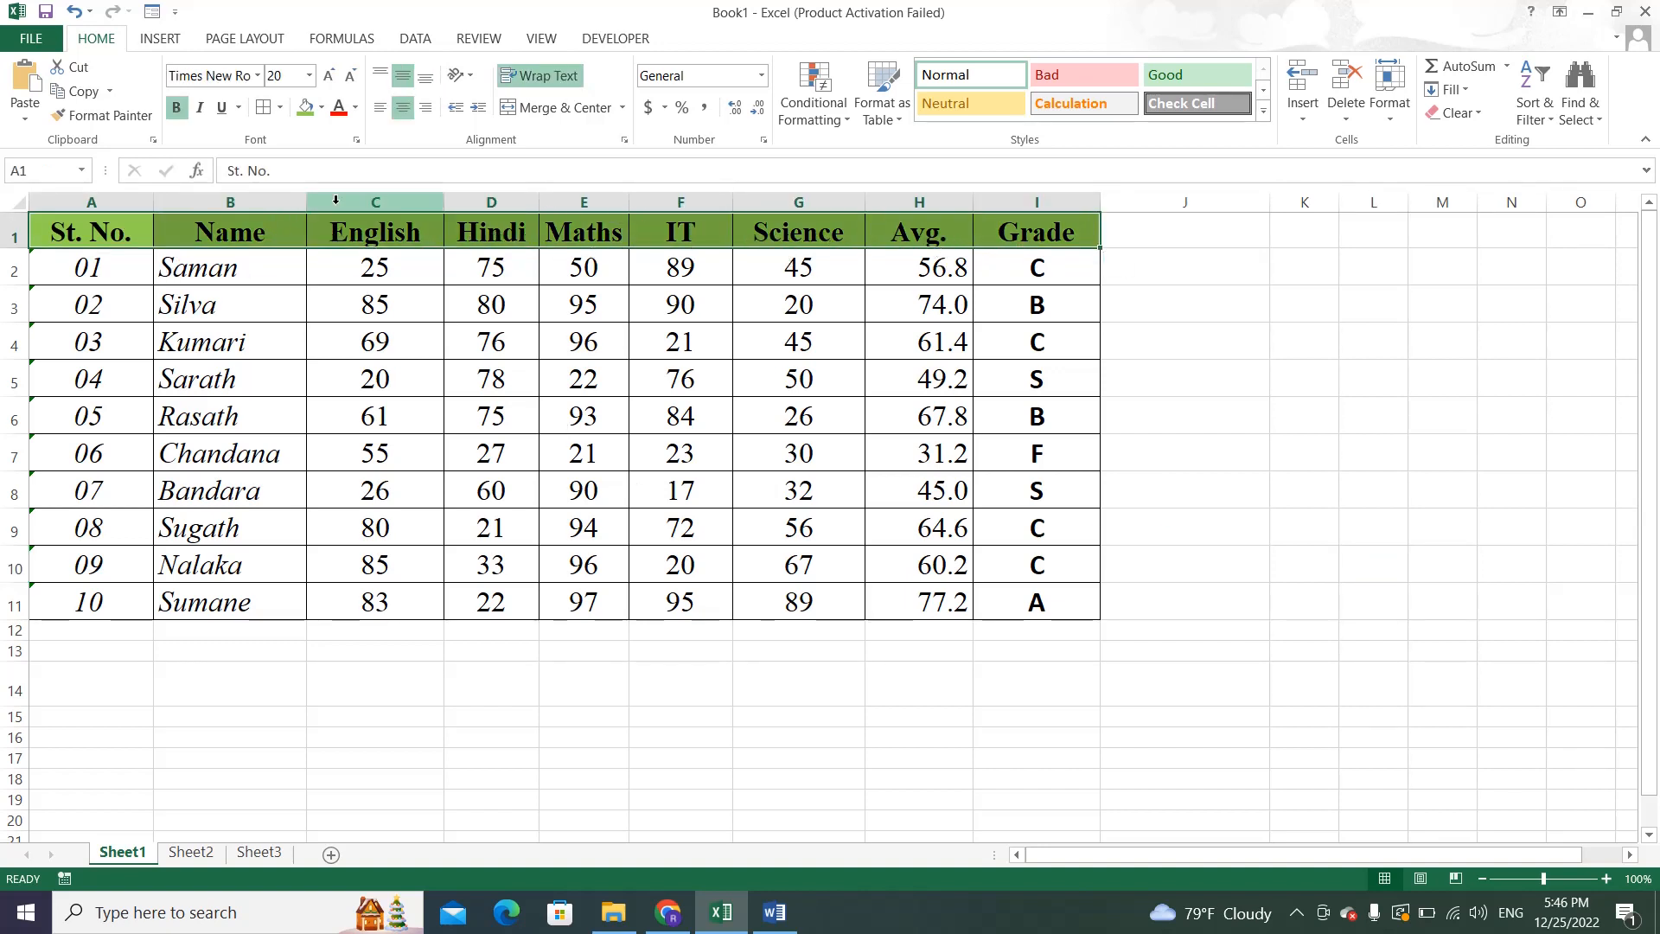
{"action": "left_click", "coordinate": [58, 99]}
{"action": "left_click", "coordinate": [63, 655]}
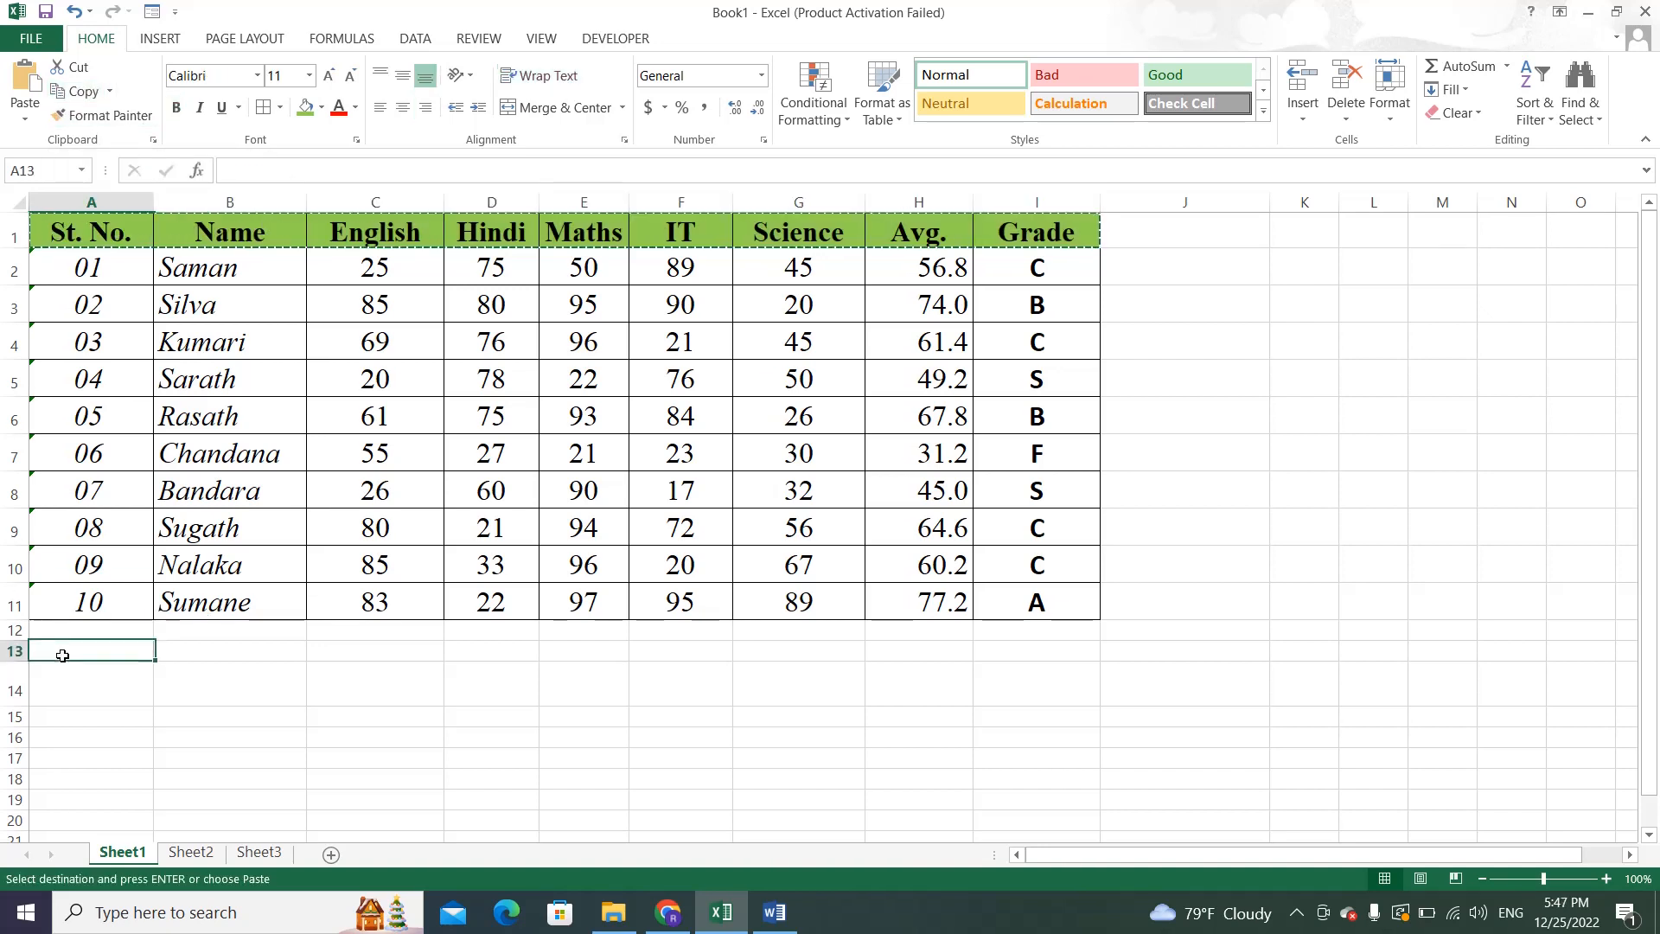
{"action": "left_click", "coordinate": [32, 89]}
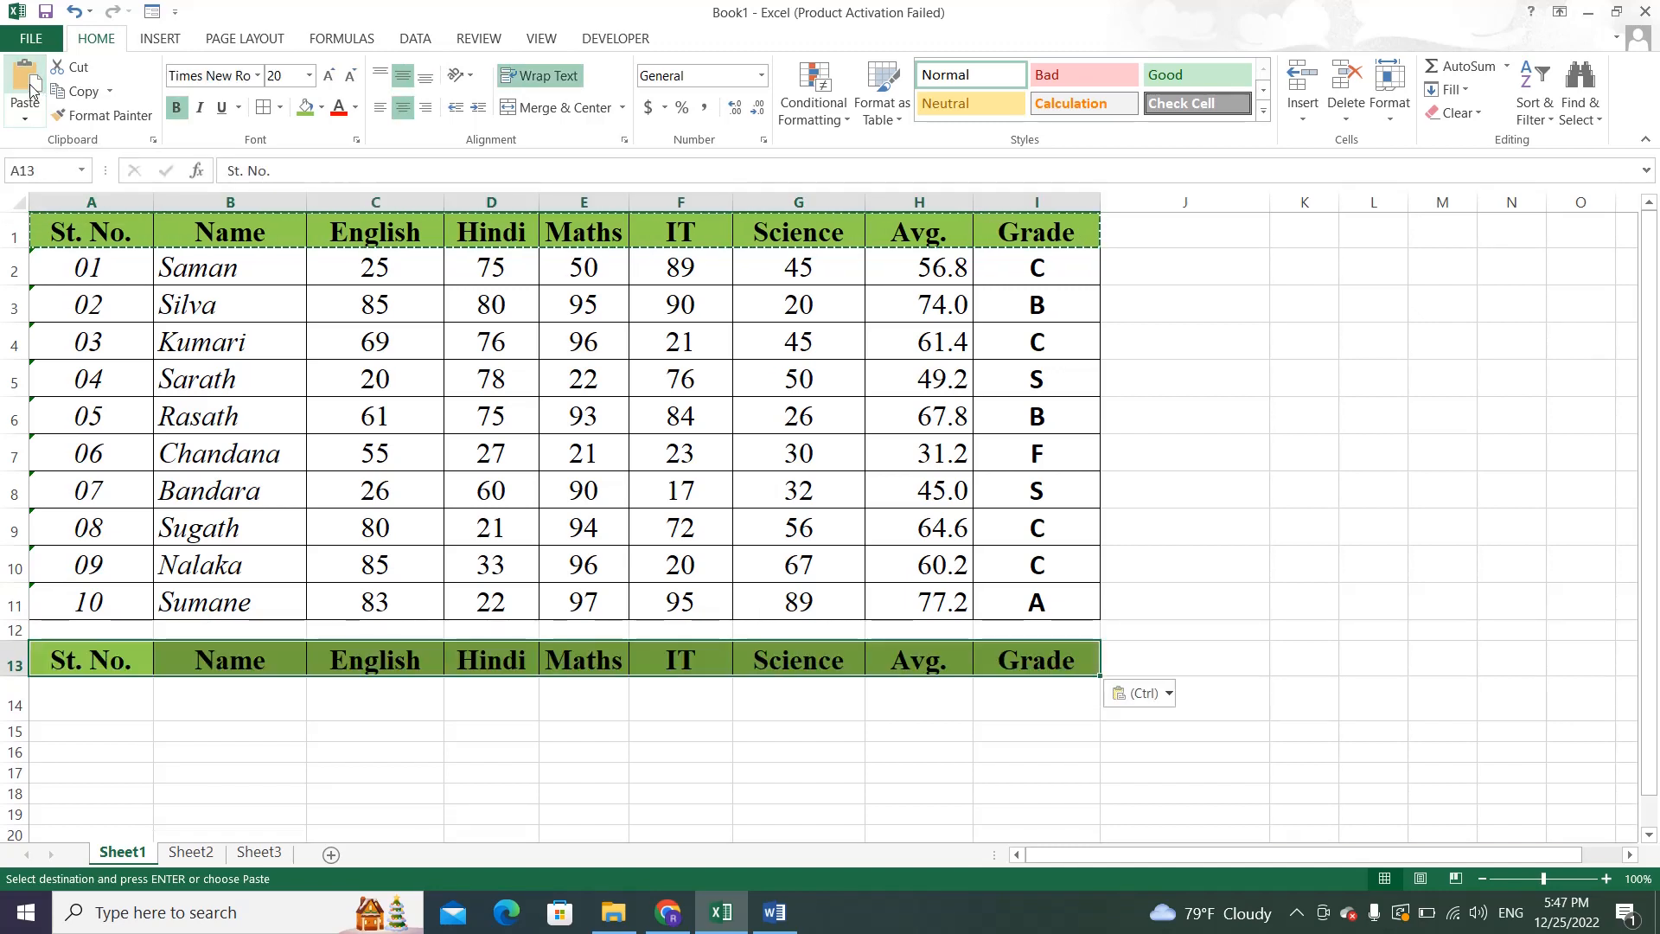
{"action": "key", "text": "Escape"}
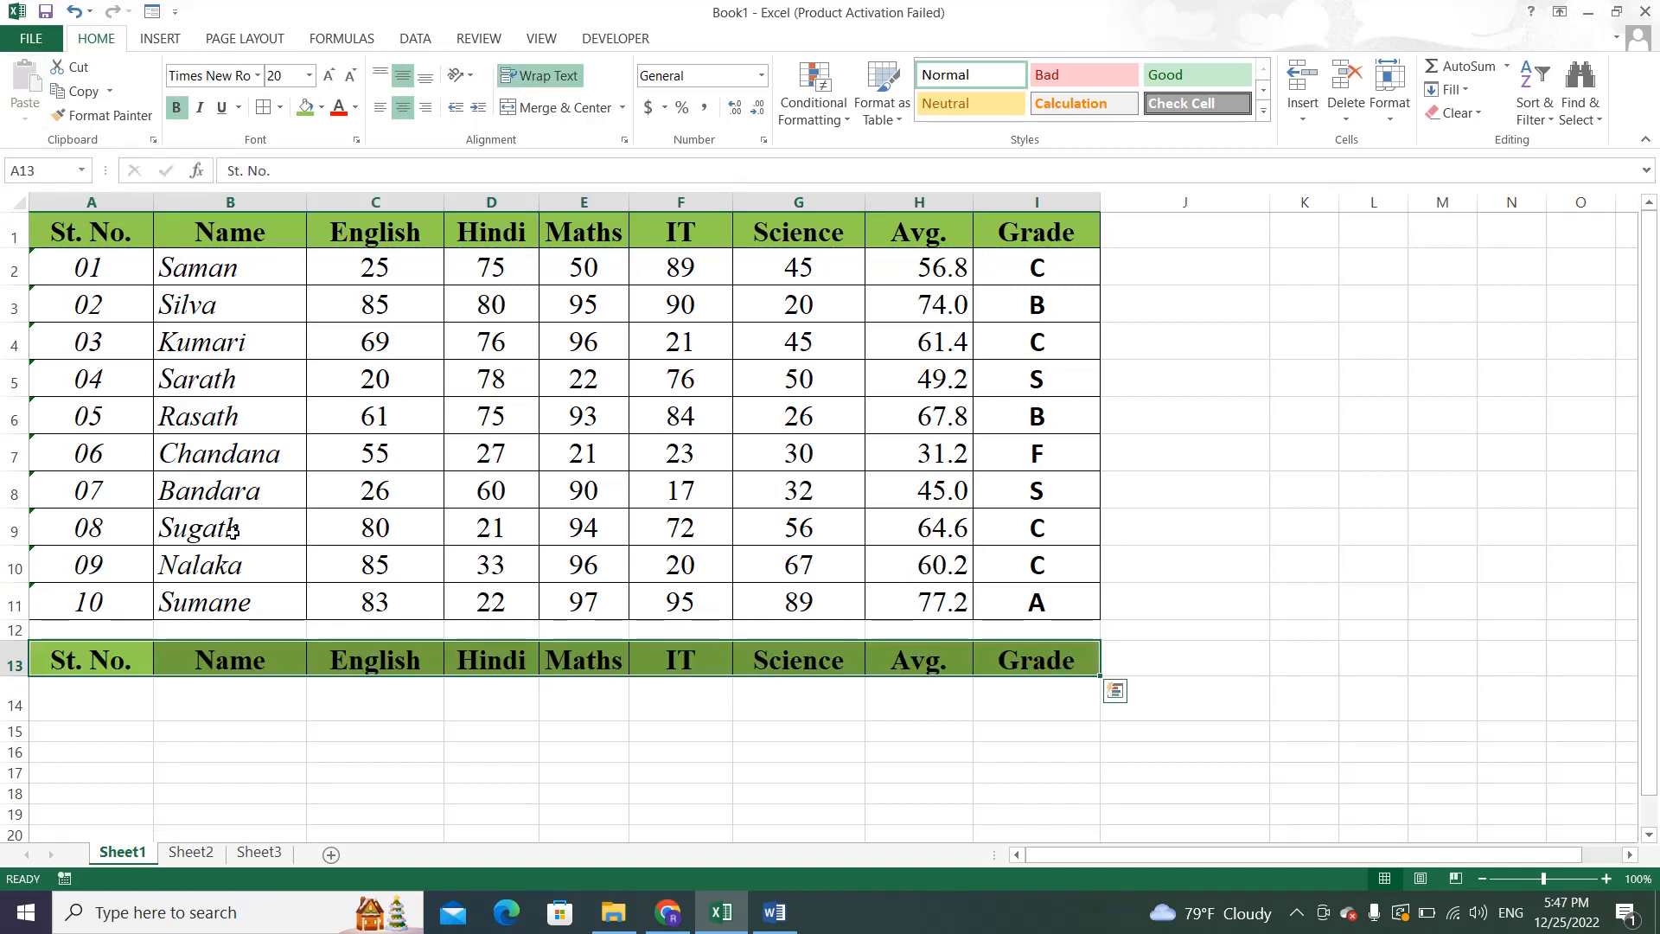
{"action": "key", "text": "ctrl+z"}
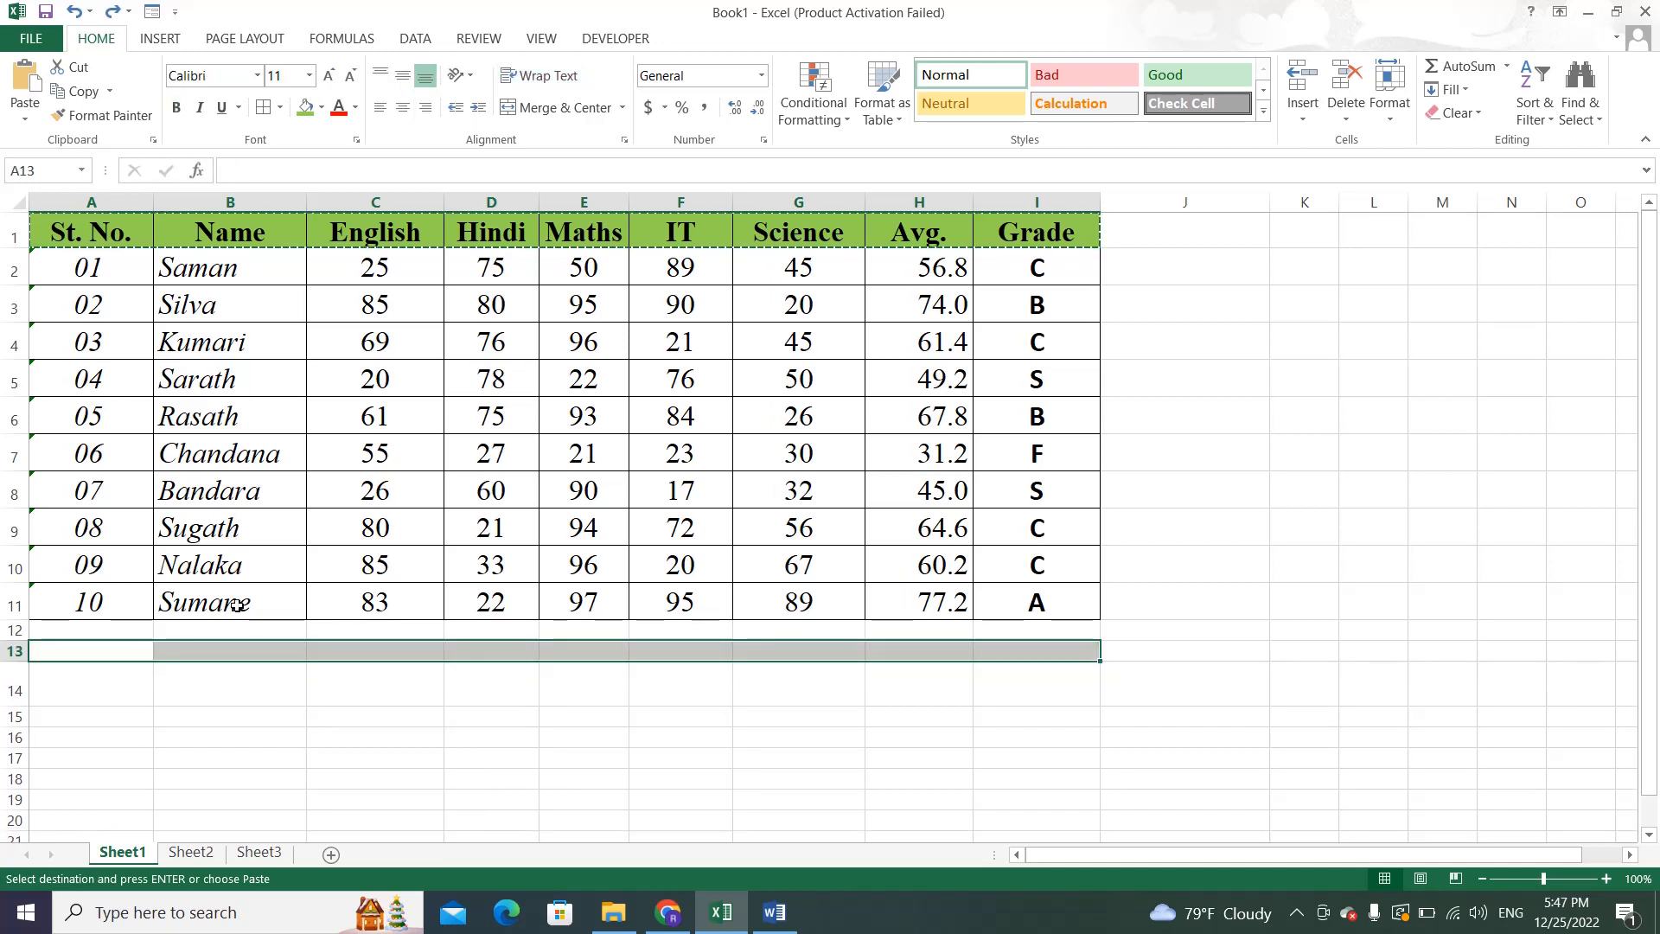
{"action": "left_click", "coordinate": [259, 724]}
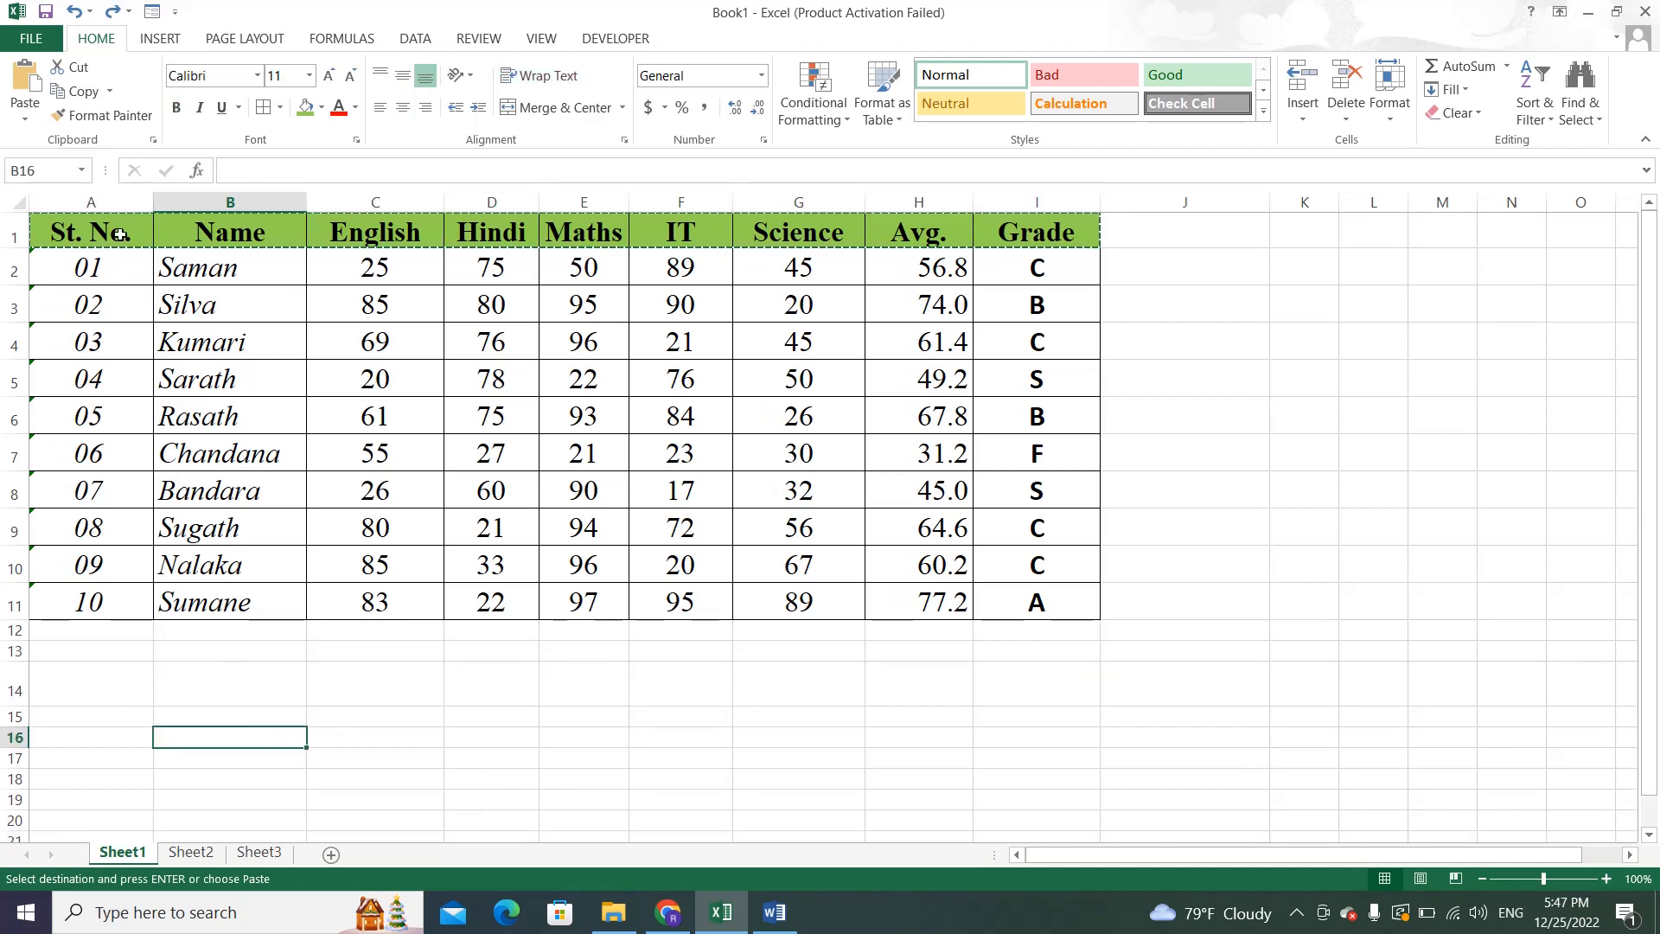
Paste a copy of the table's header row A1:I1 at A14 for the extracted results.
{"action": "left_click_drag", "start_coordinate": [119, 234], "coordinate": [458, 233]}
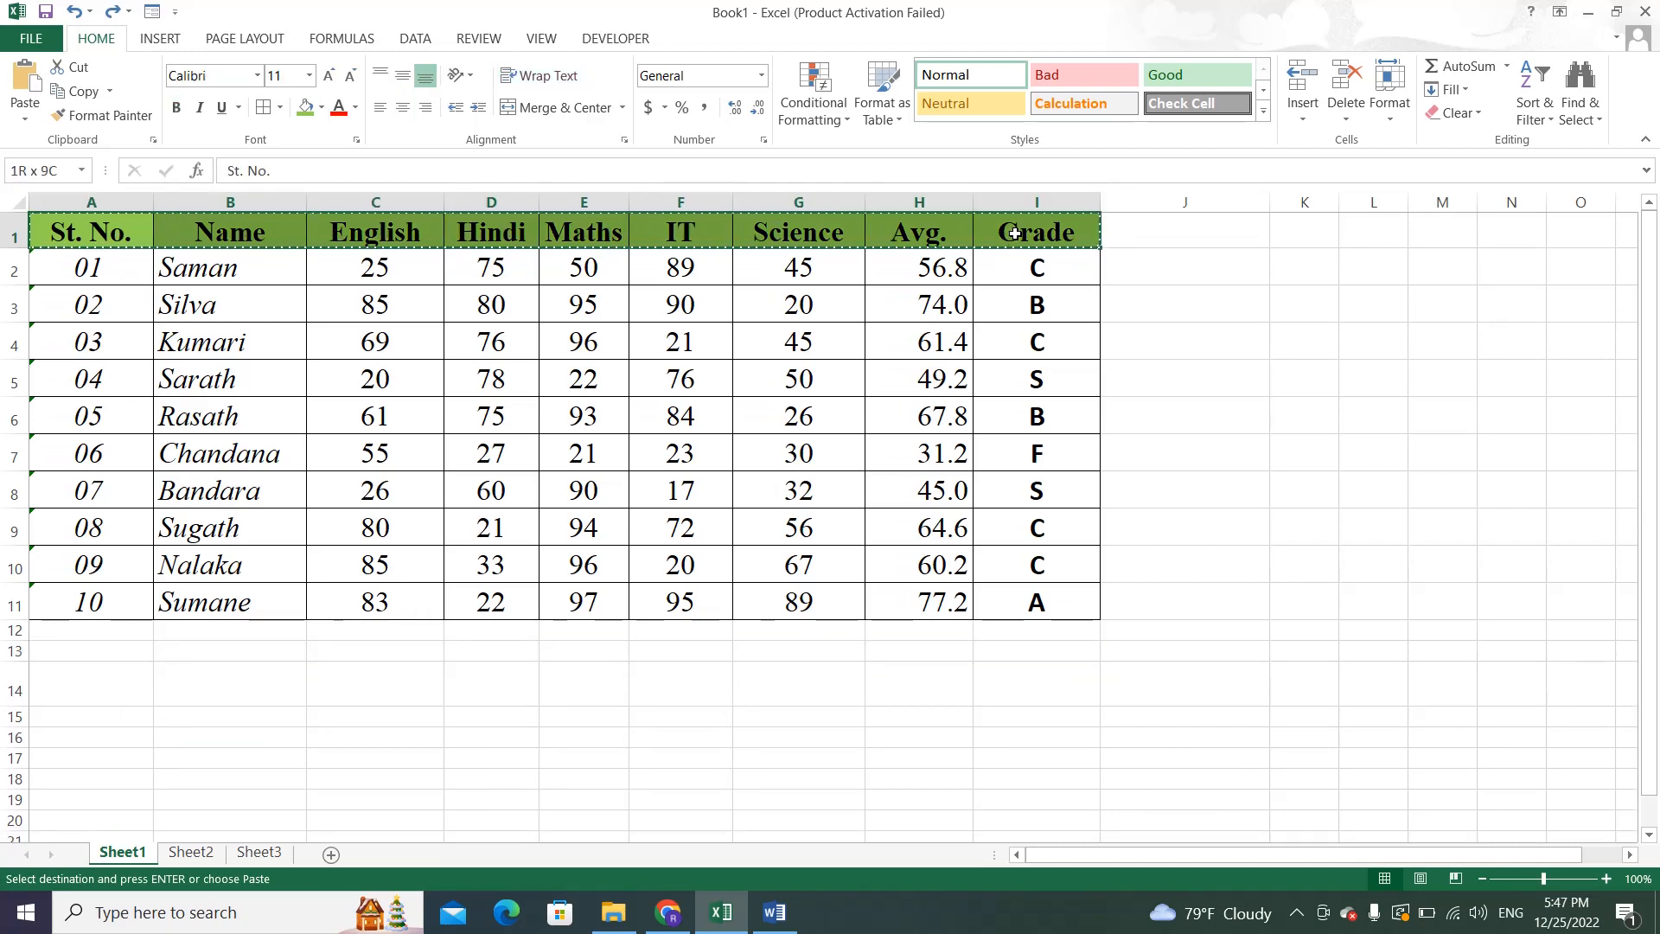
{"action": "left_click_drag", "start_coordinate": [1015, 233], "coordinate": [1015, 233]}
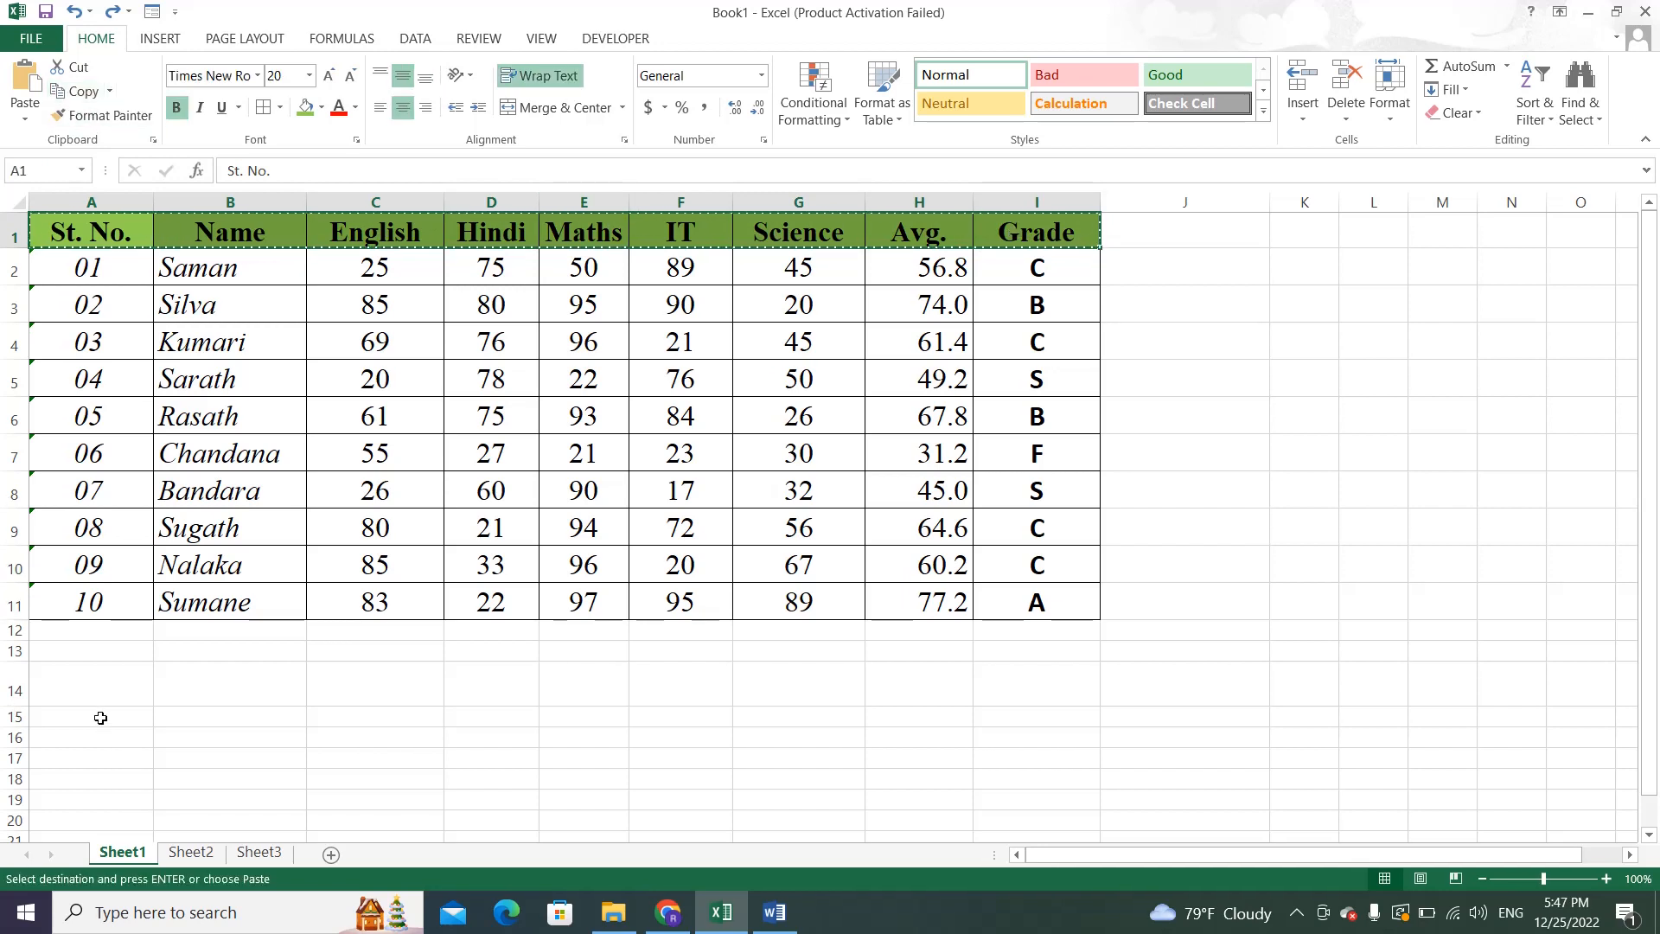
{"action": "left_click", "coordinate": [98, 689]}
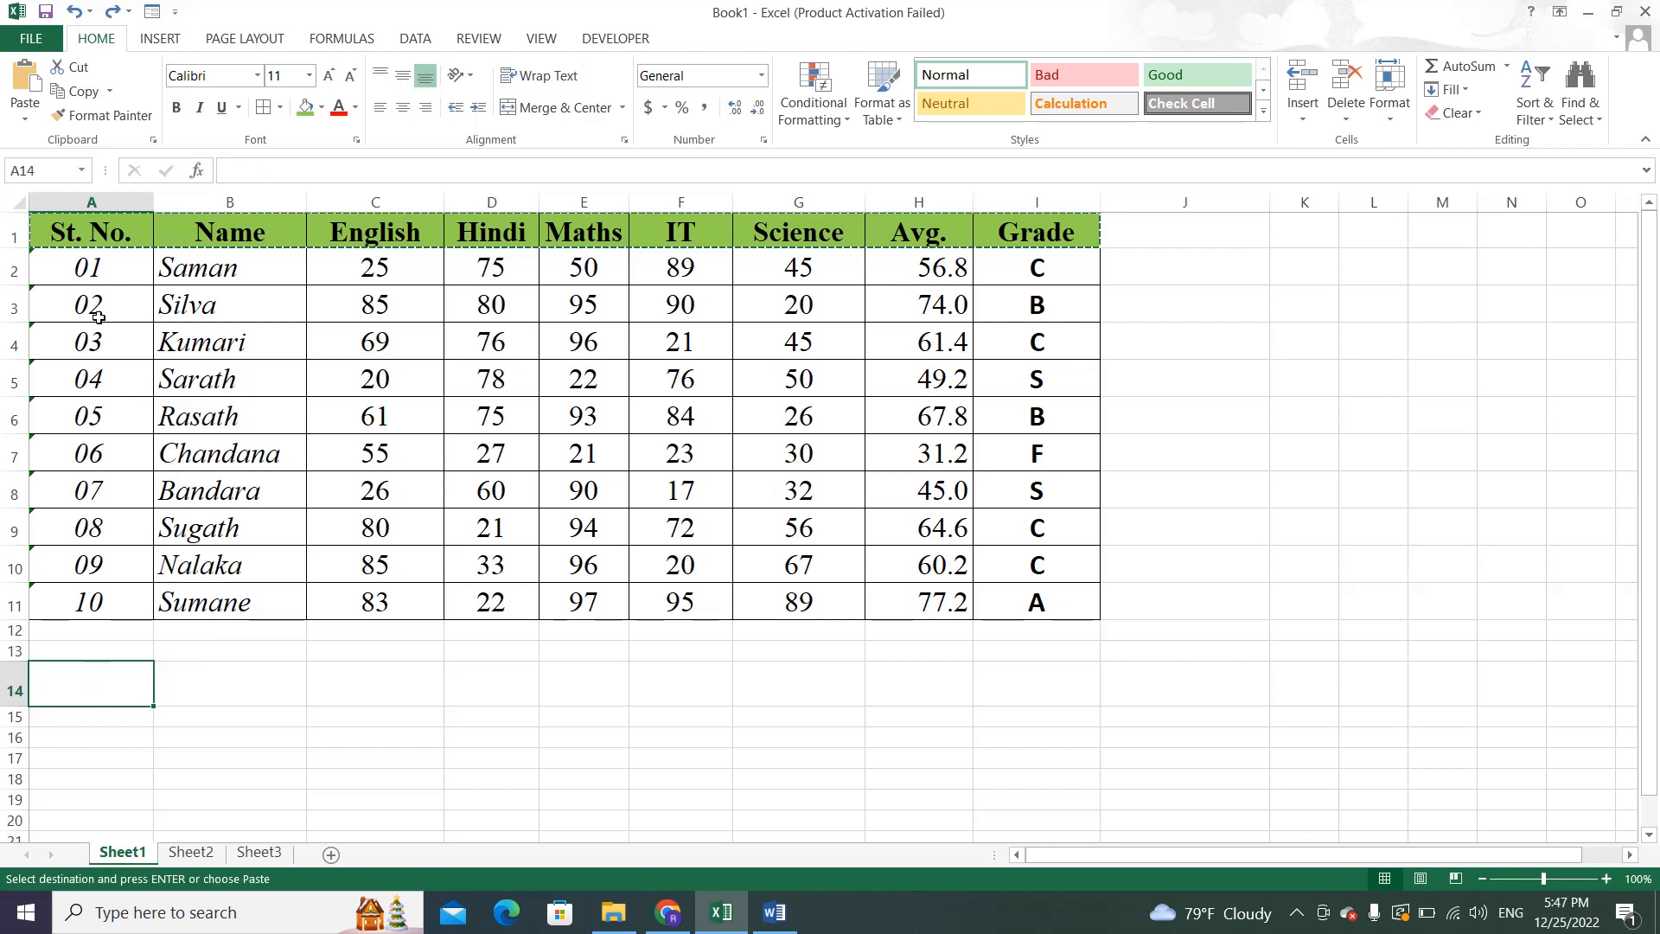
{"action": "left_click", "coordinate": [25, 84]}
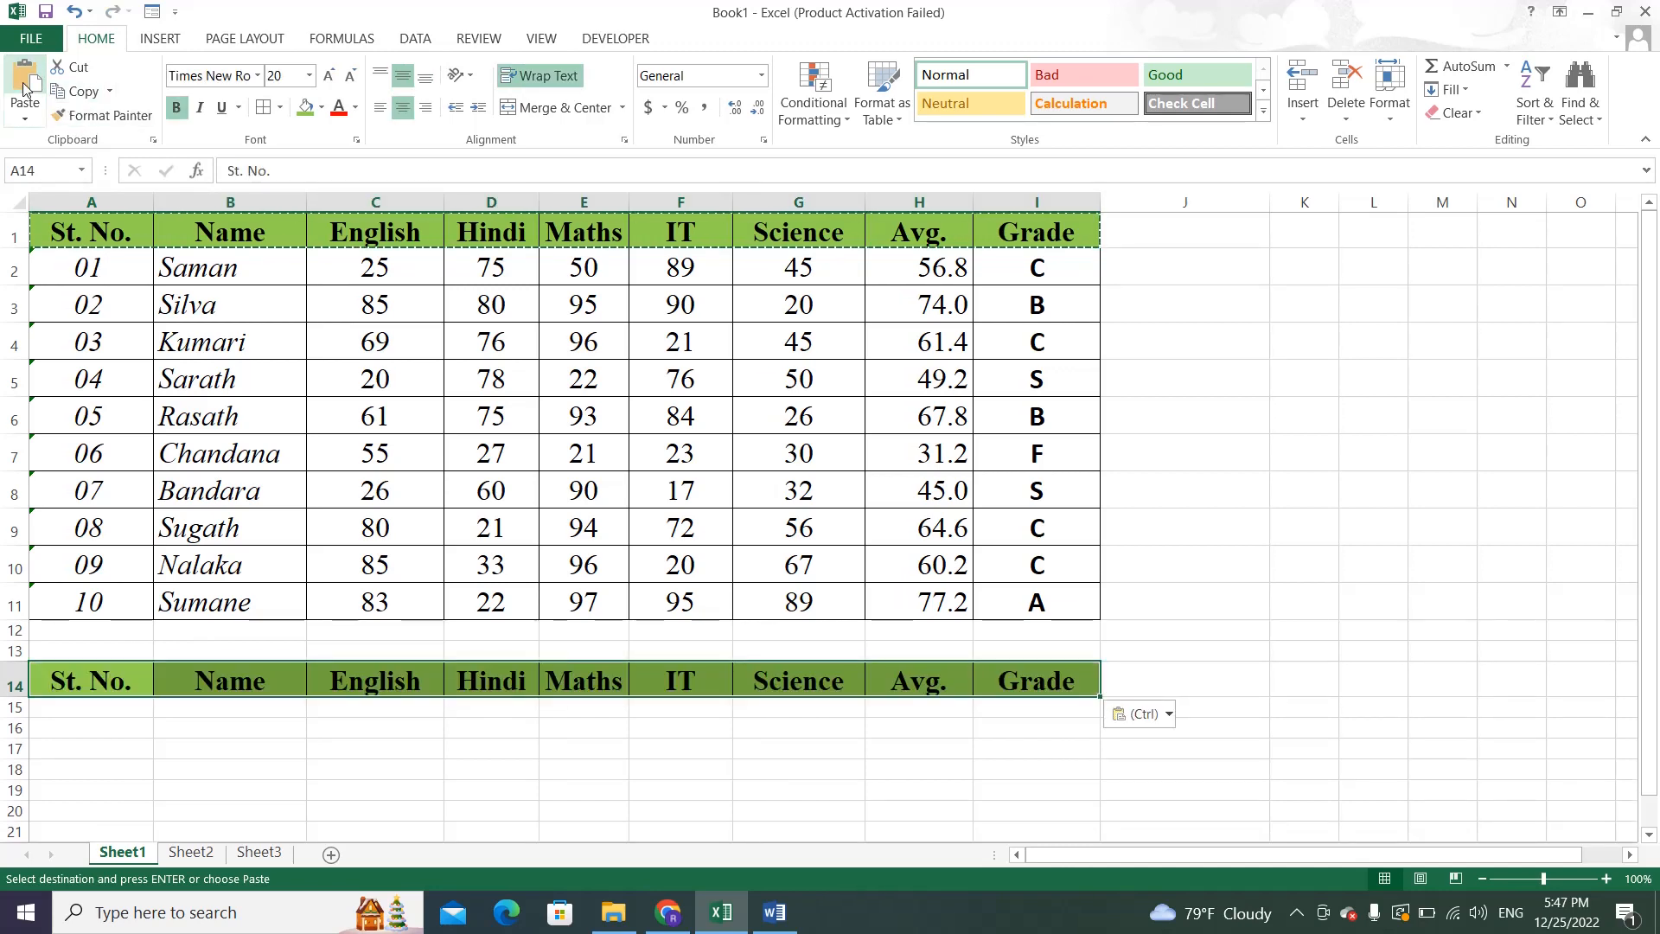
{"action": "key", "text": "Escape"}
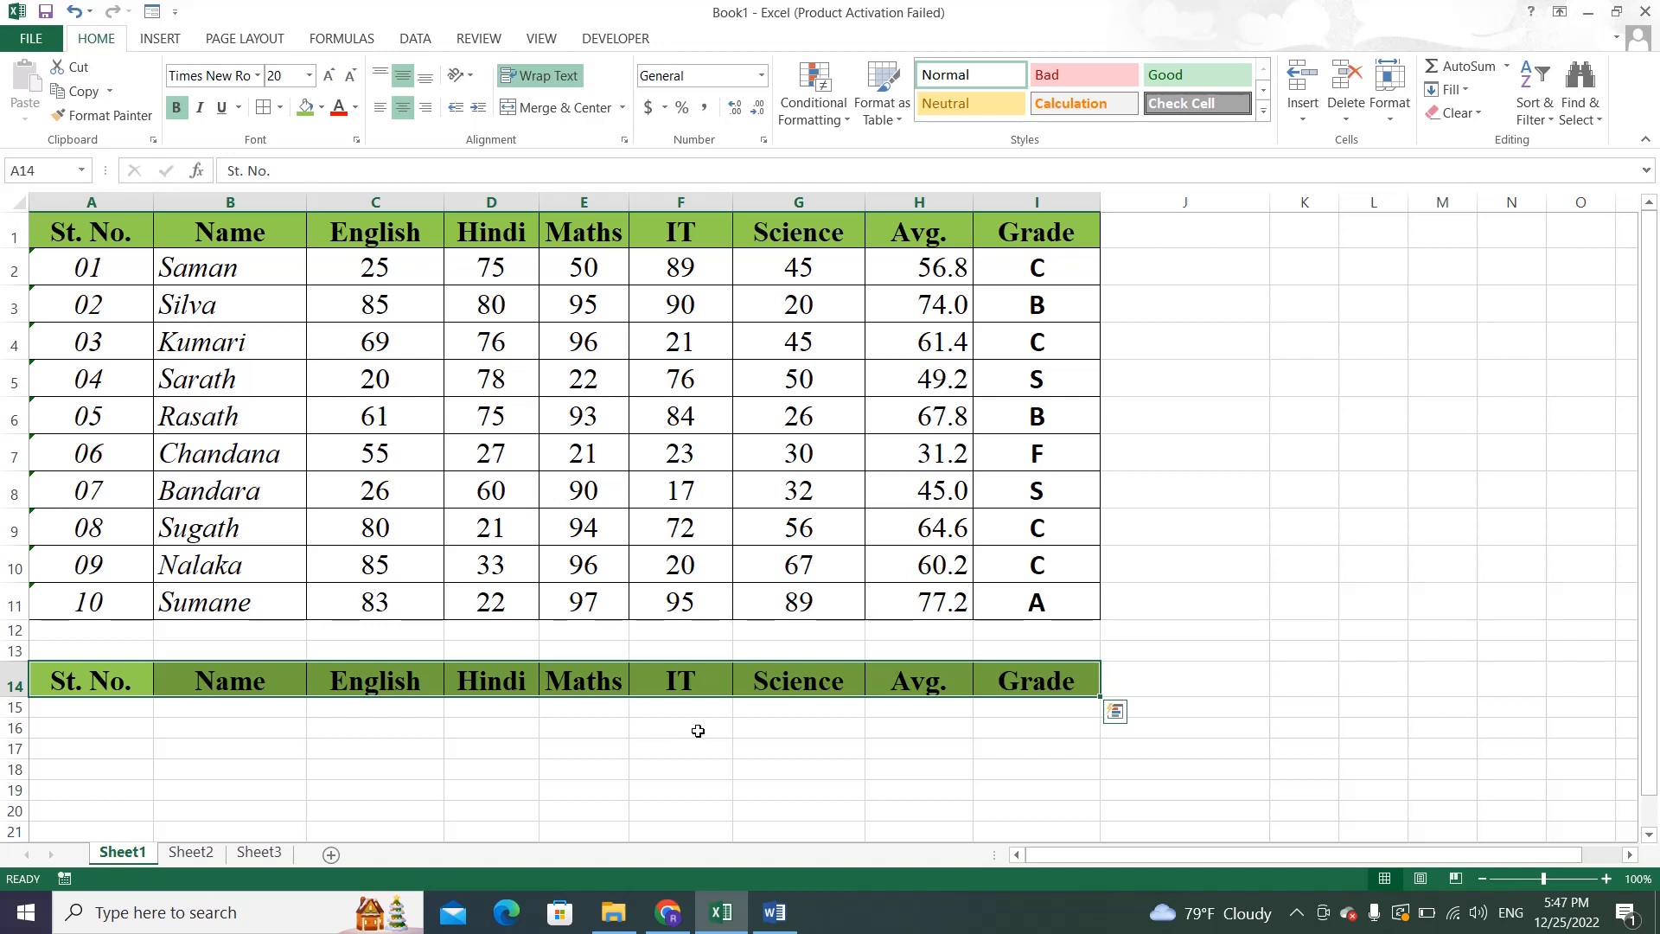
{"action": "key", "text": "Escape"}
Copy the Grade header from I1 to K3, widening column K and reducing row 3's height to fit it on one line.
{"action": "left_click", "coordinate": [1074, 240]}
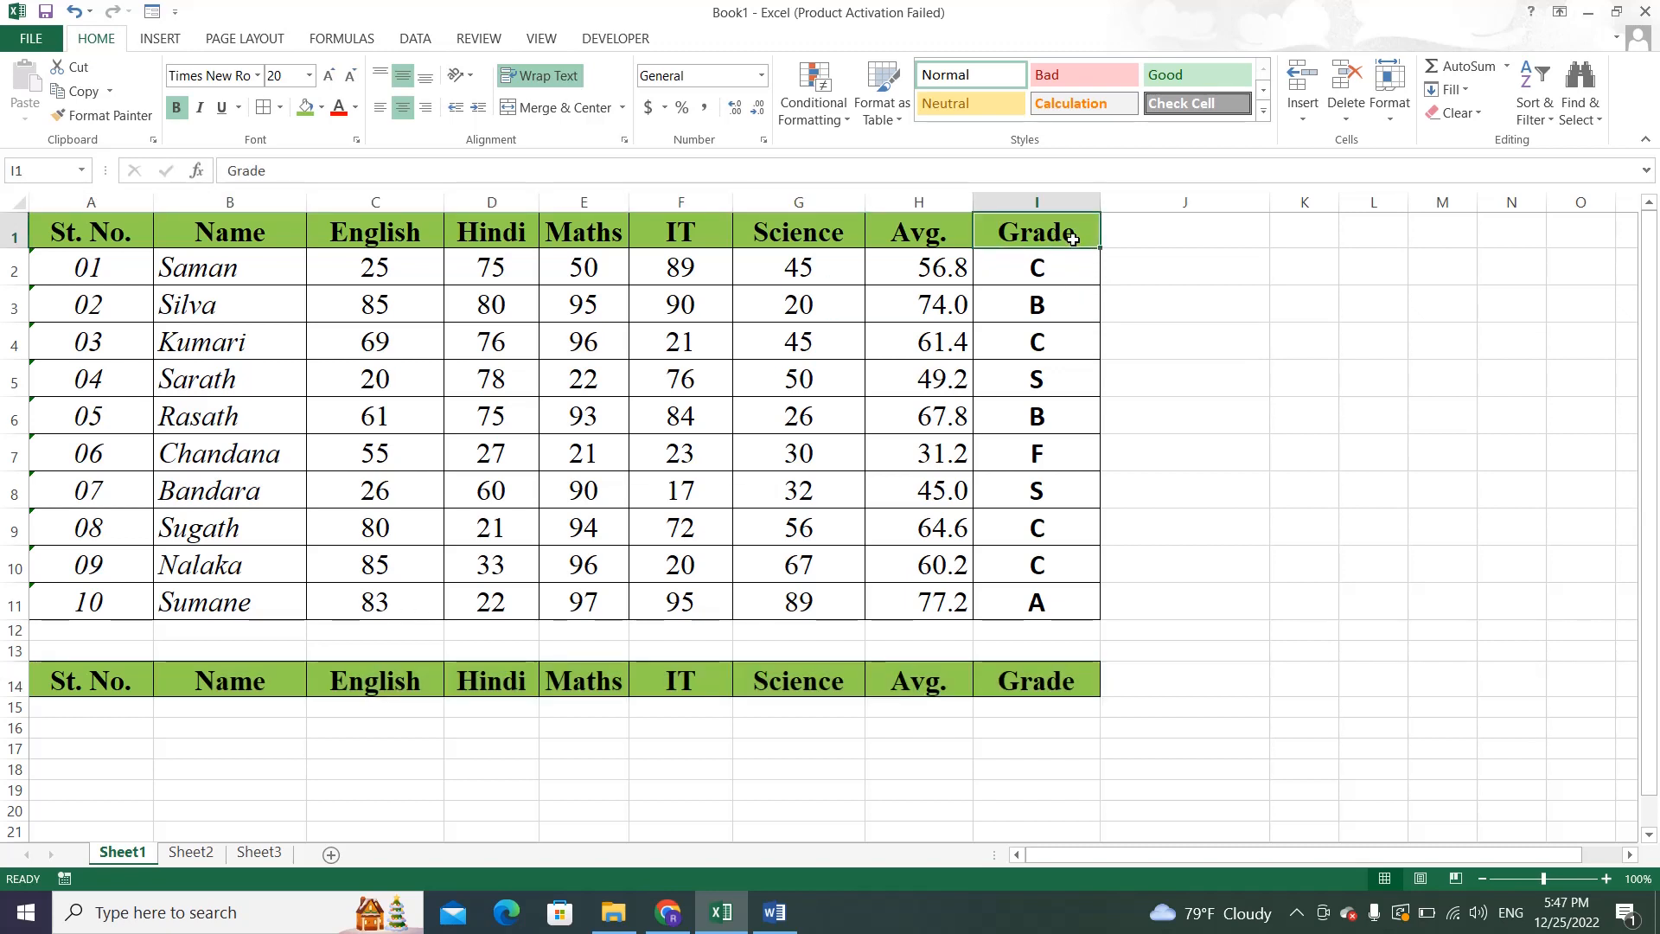
{"action": "left_click", "coordinate": [86, 93]}
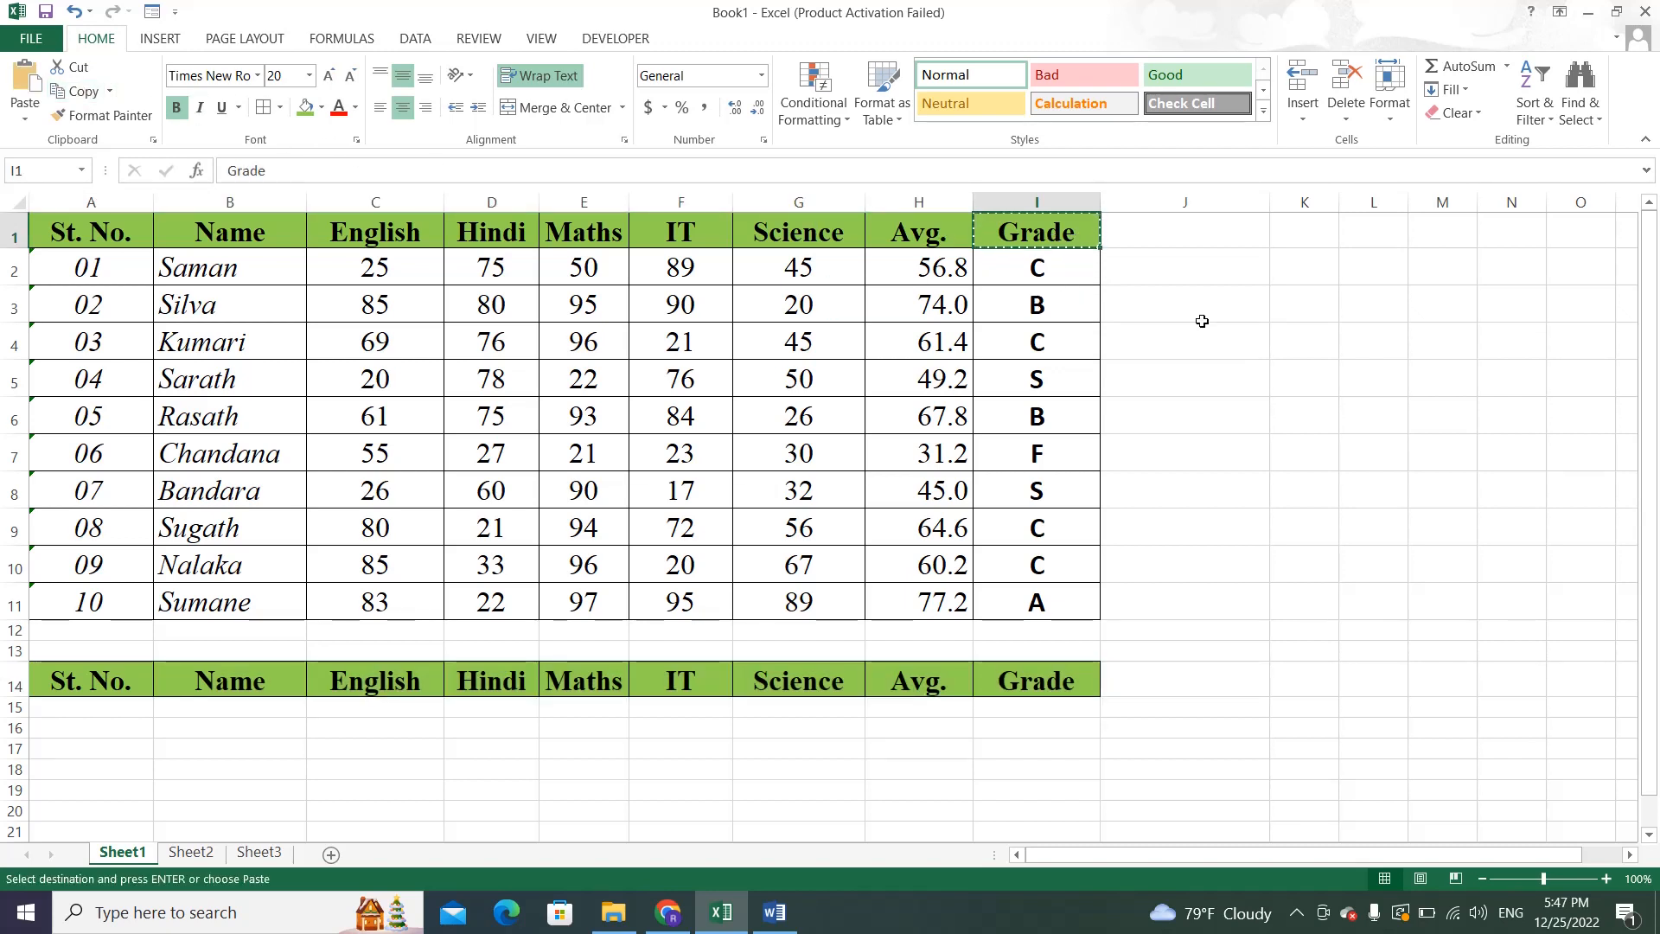
{"action": "left_click", "coordinate": [1291, 307]}
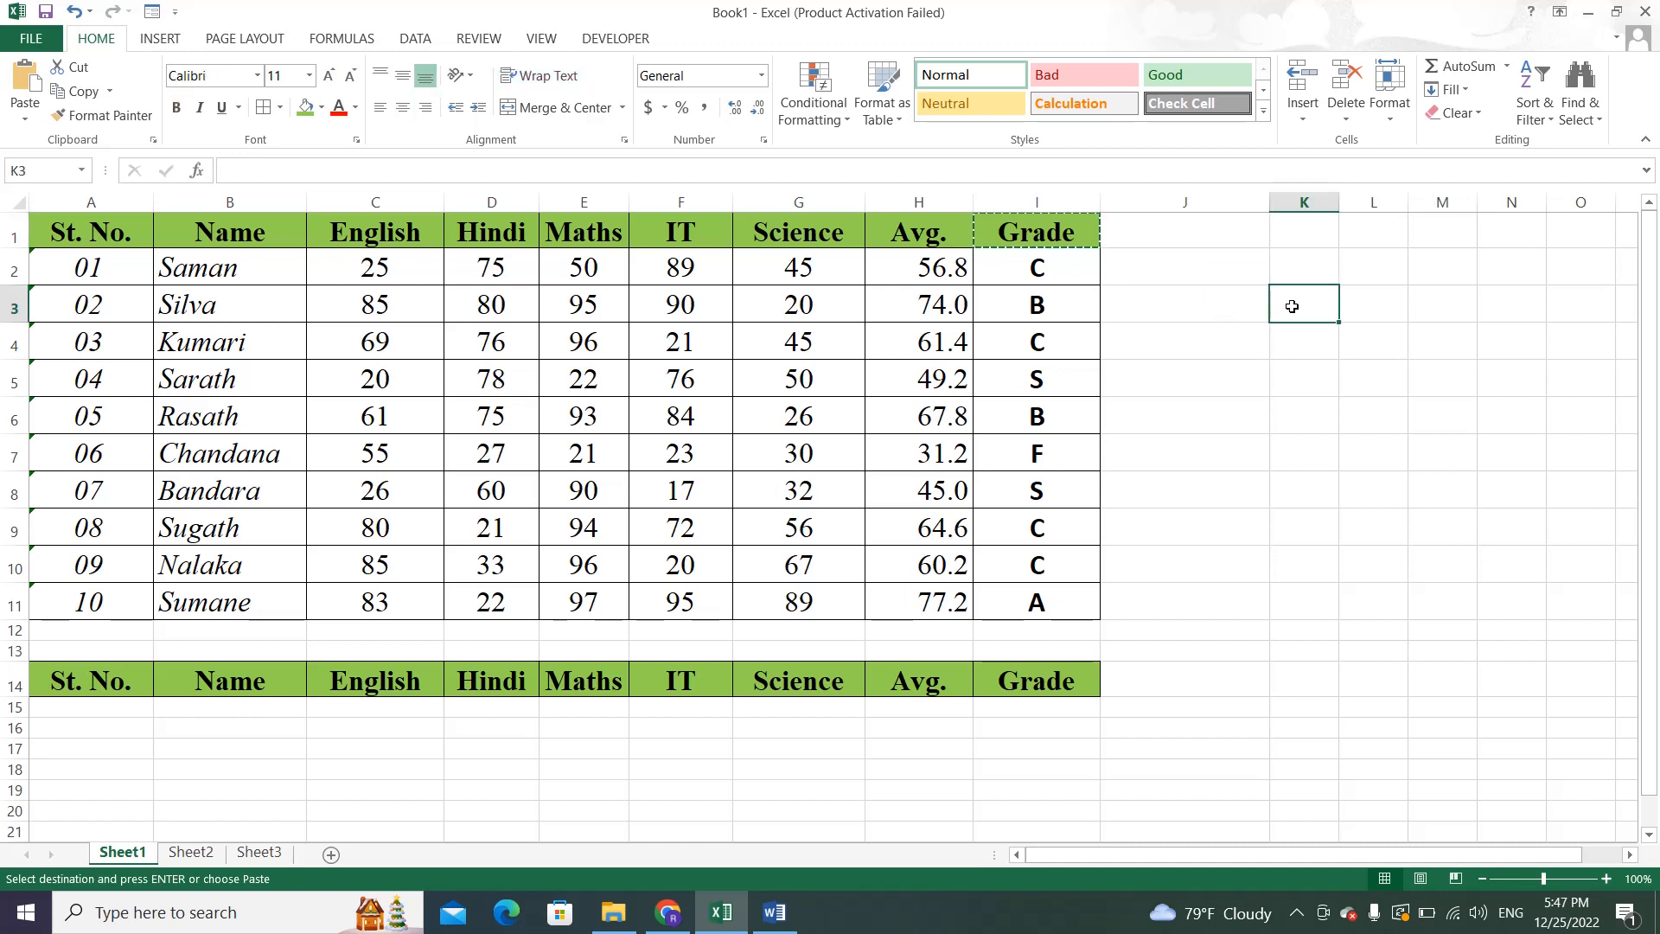
{"action": "left_click", "coordinate": [38, 87]}
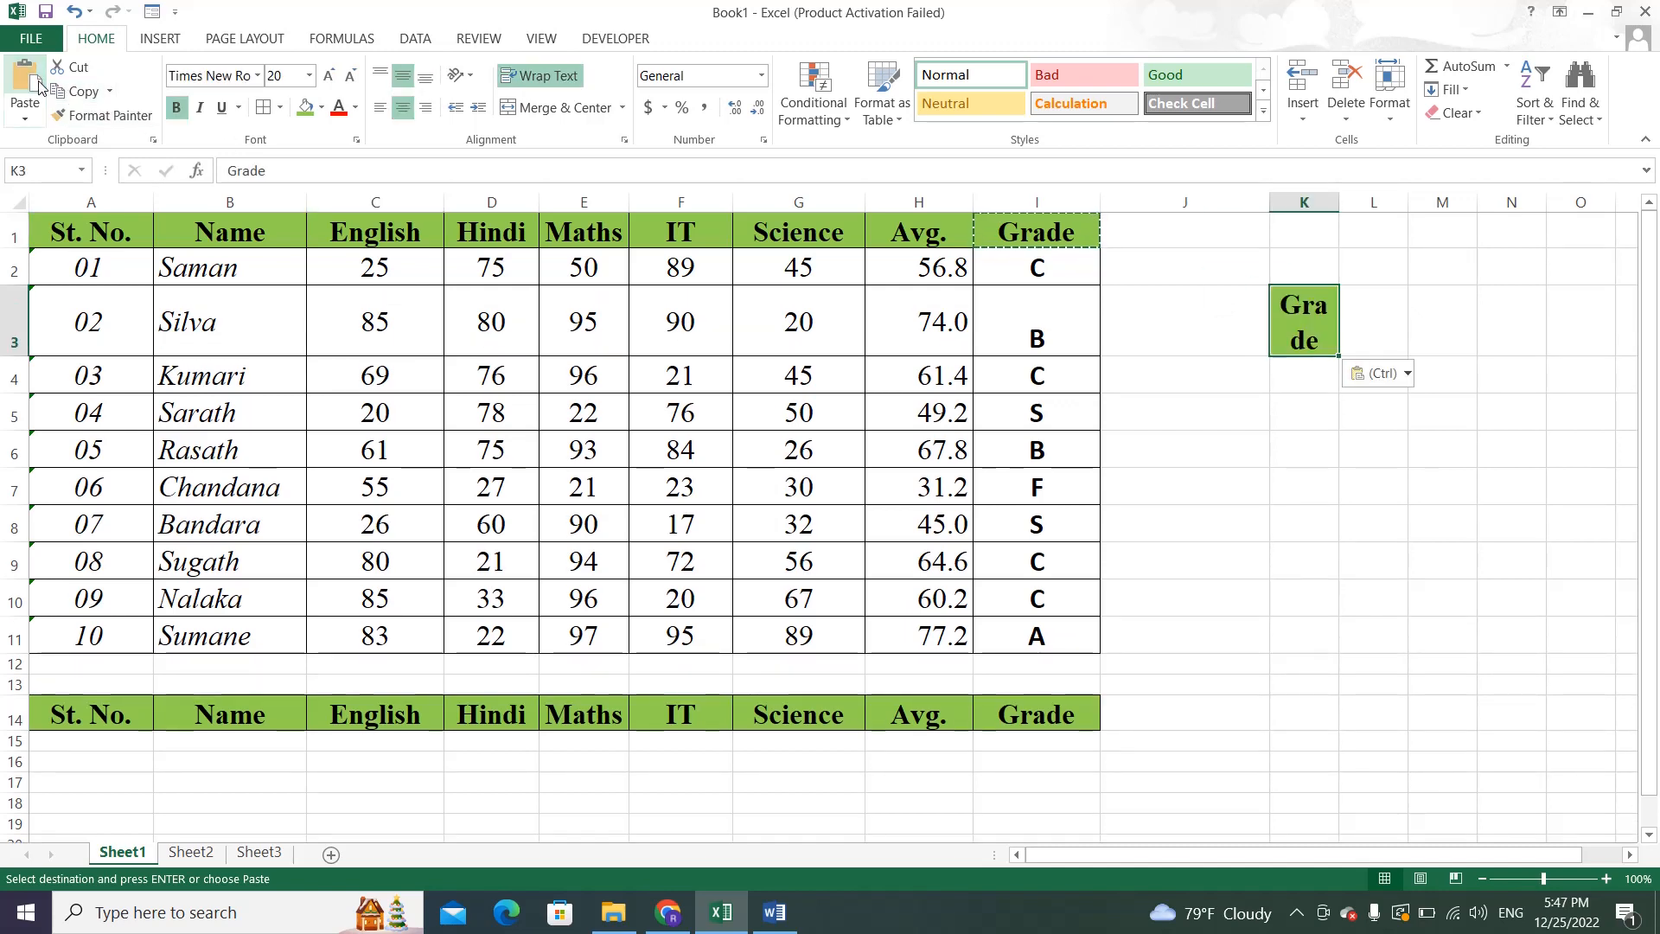
{"action": "key", "text": "Escape"}
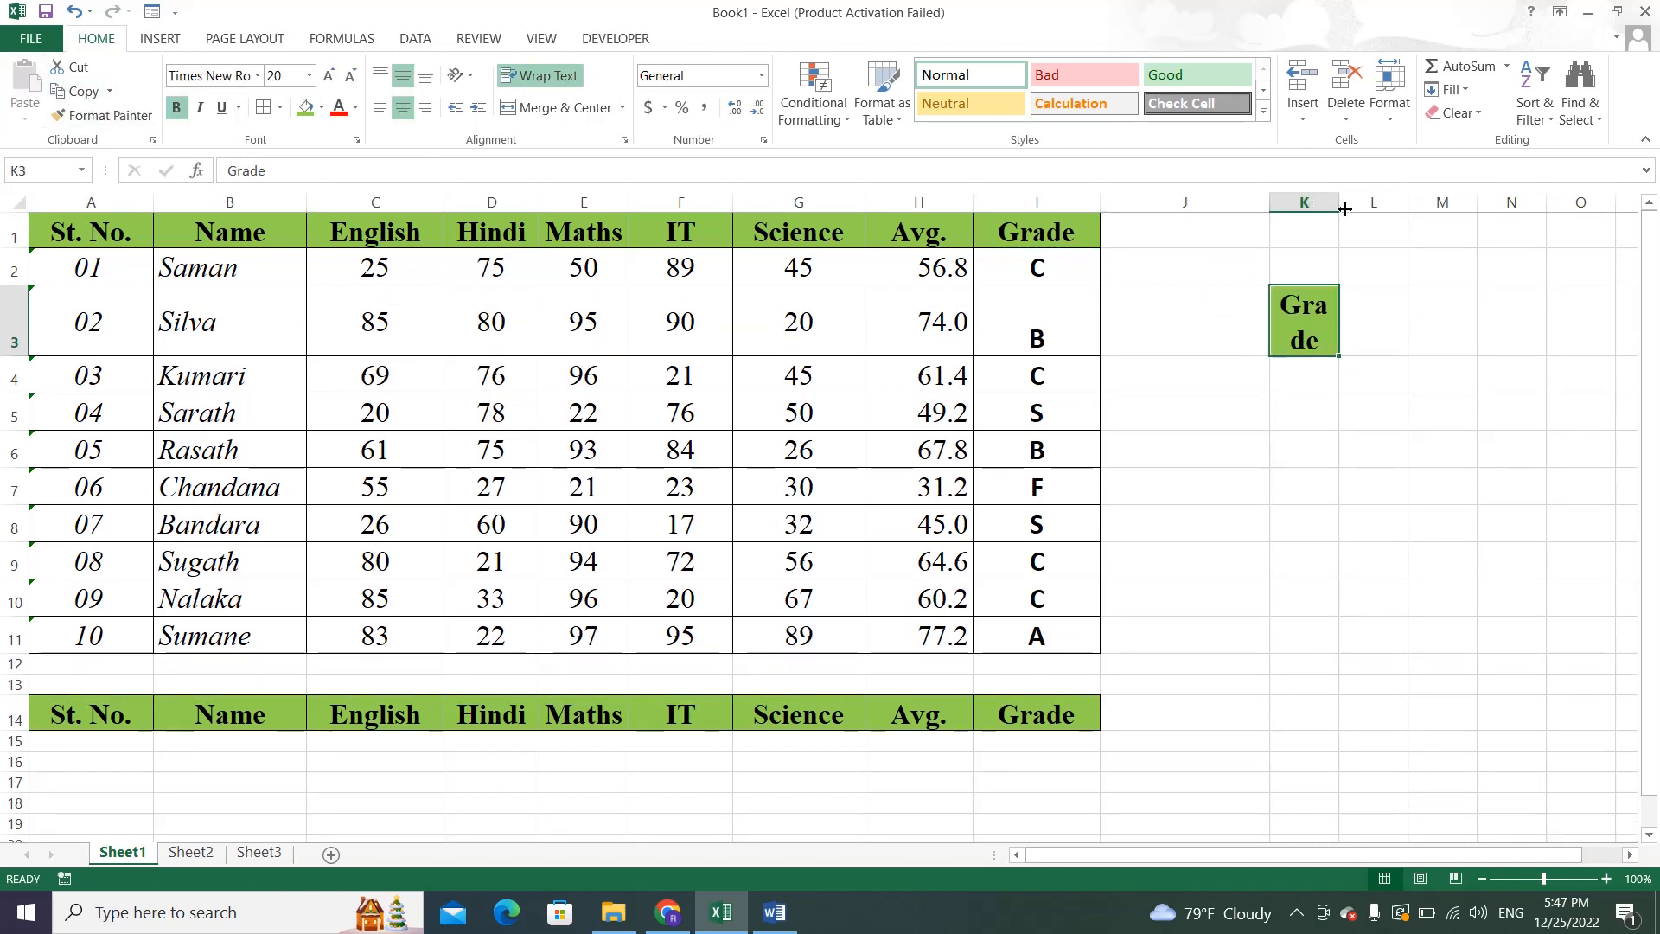
{"action": "left_click_drag", "start_coordinate": [1338, 202], "coordinate": [1389, 199]}
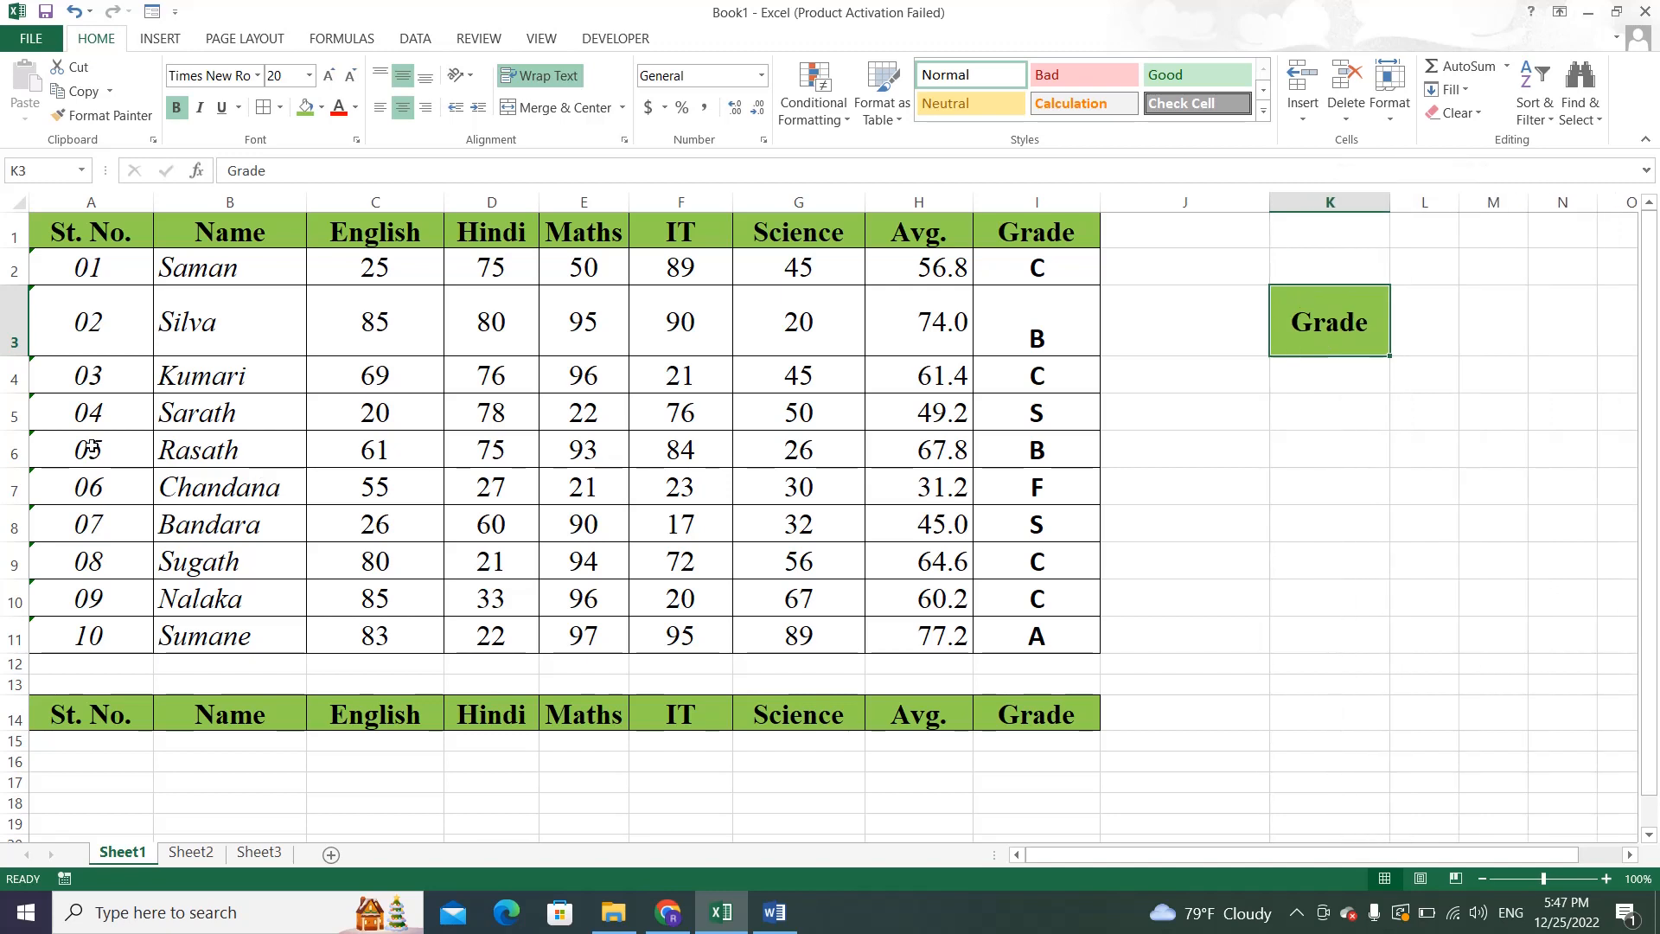
{"action": "left_click_drag", "start_coordinate": [16, 355], "coordinate": [24, 334]}
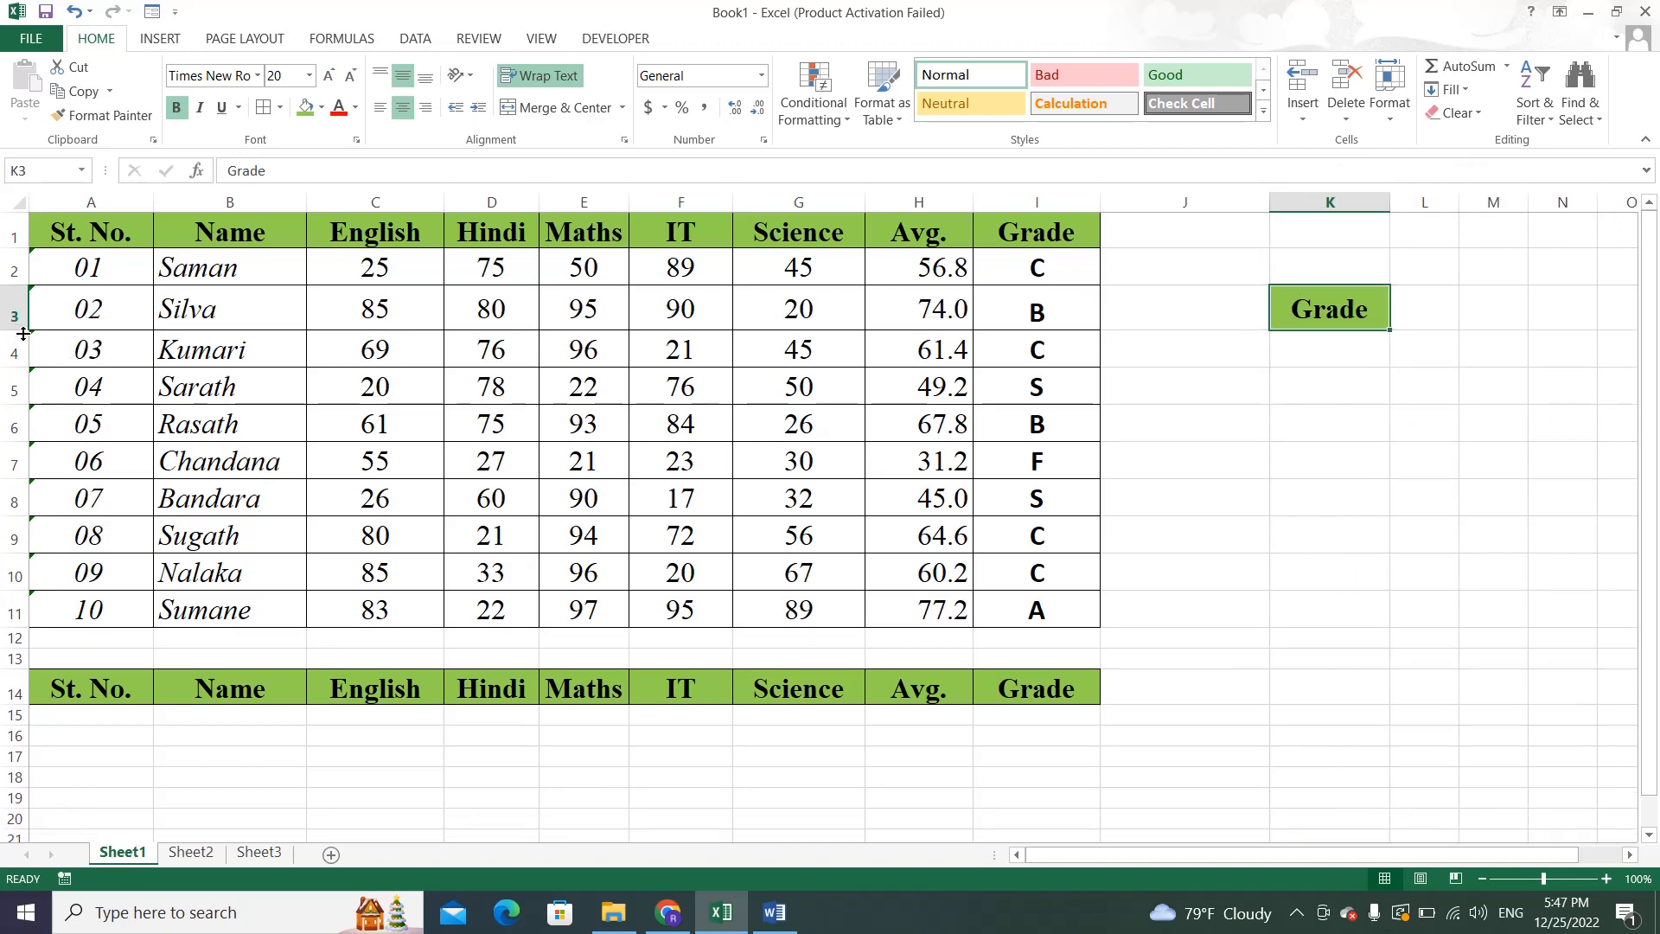
Enter the criterion "A" in K4 under the copied Grade header and set its font size to 20.
{"action": "left_click", "coordinate": [1310, 355]}
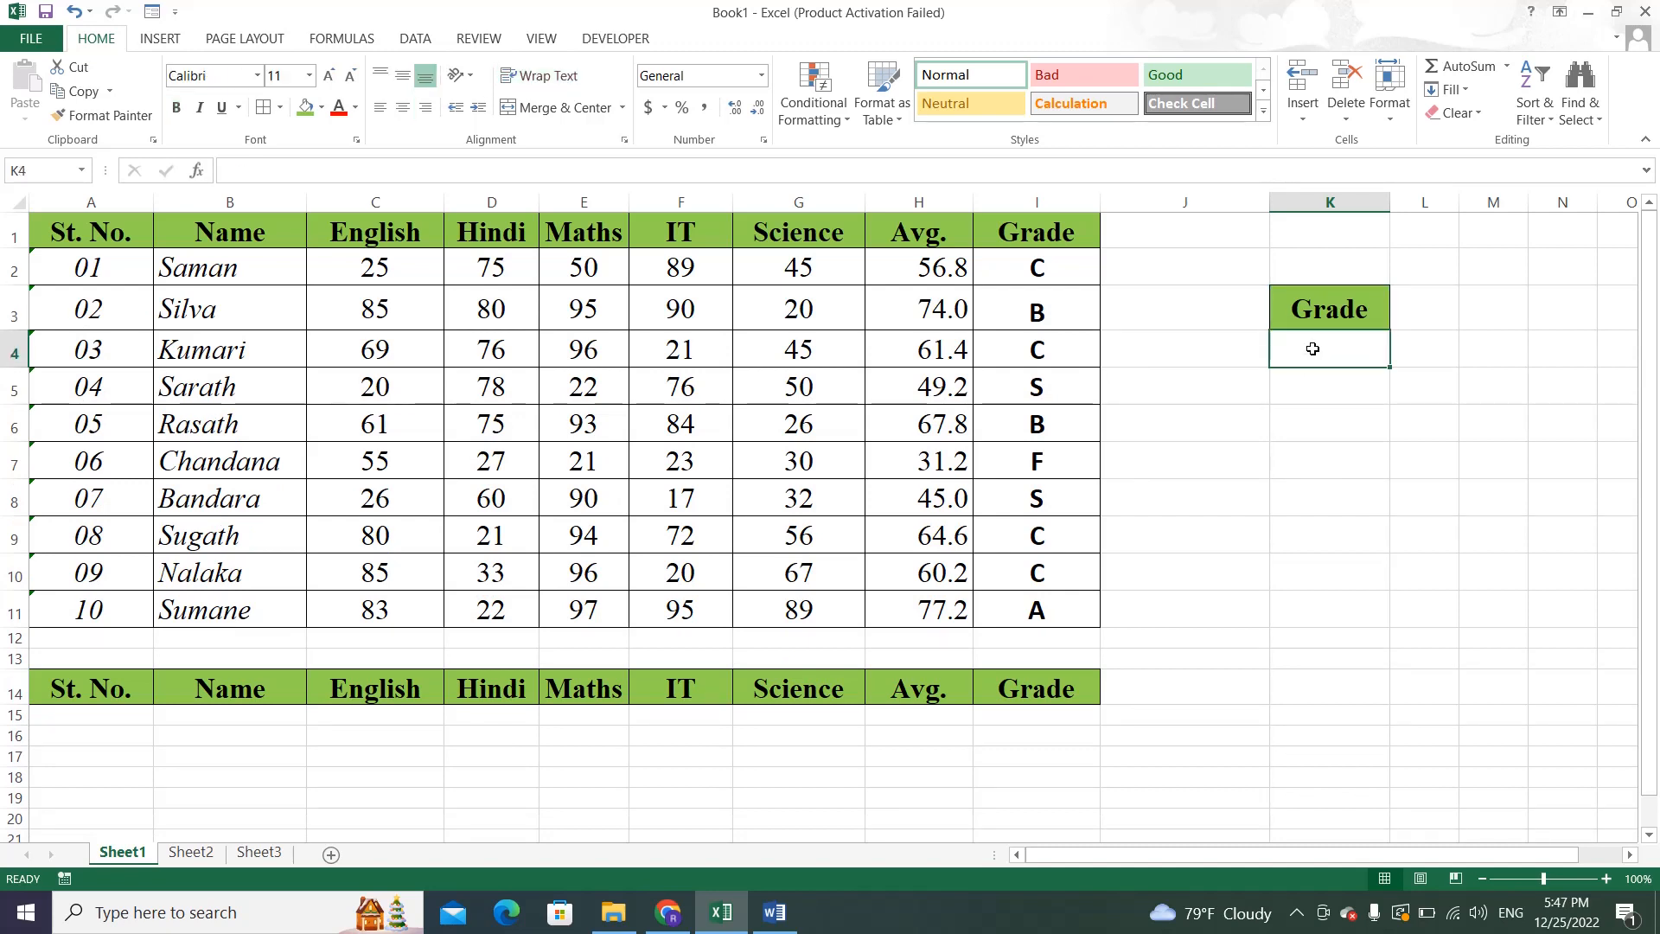
{"action": "type", "text": "A"}
{"action": "key", "text": "Return"}
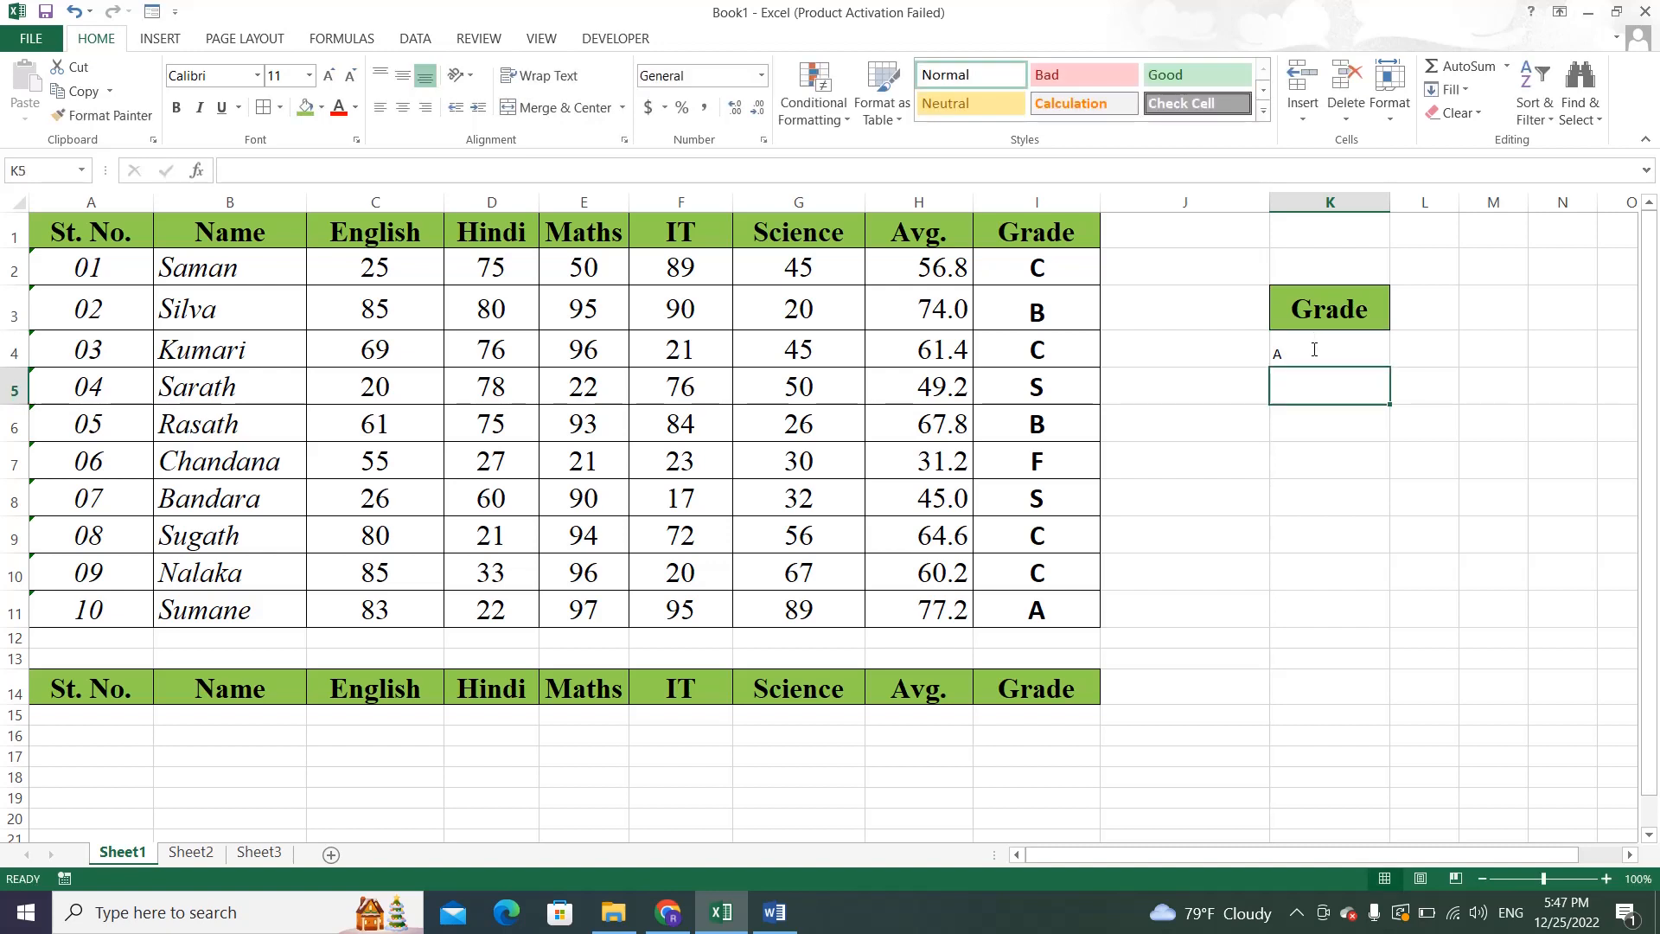
{"action": "left_click", "coordinate": [1304, 352]}
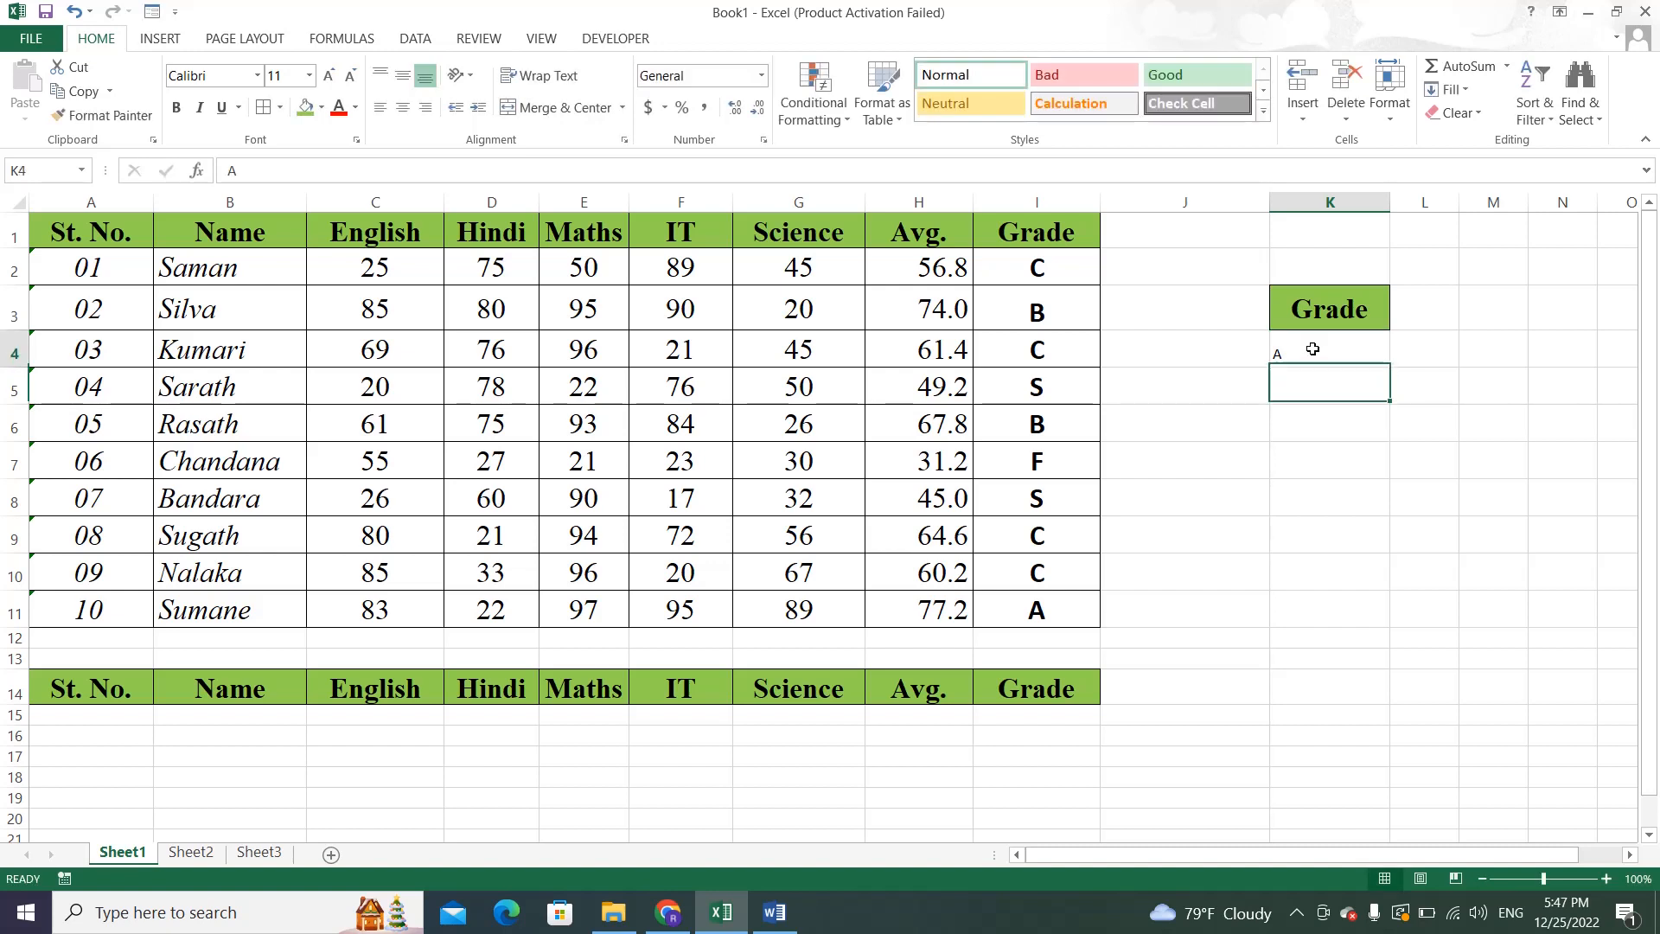
{"action": "left_click", "coordinate": [308, 76]}
{"action": "left_click", "coordinate": [277, 265]}
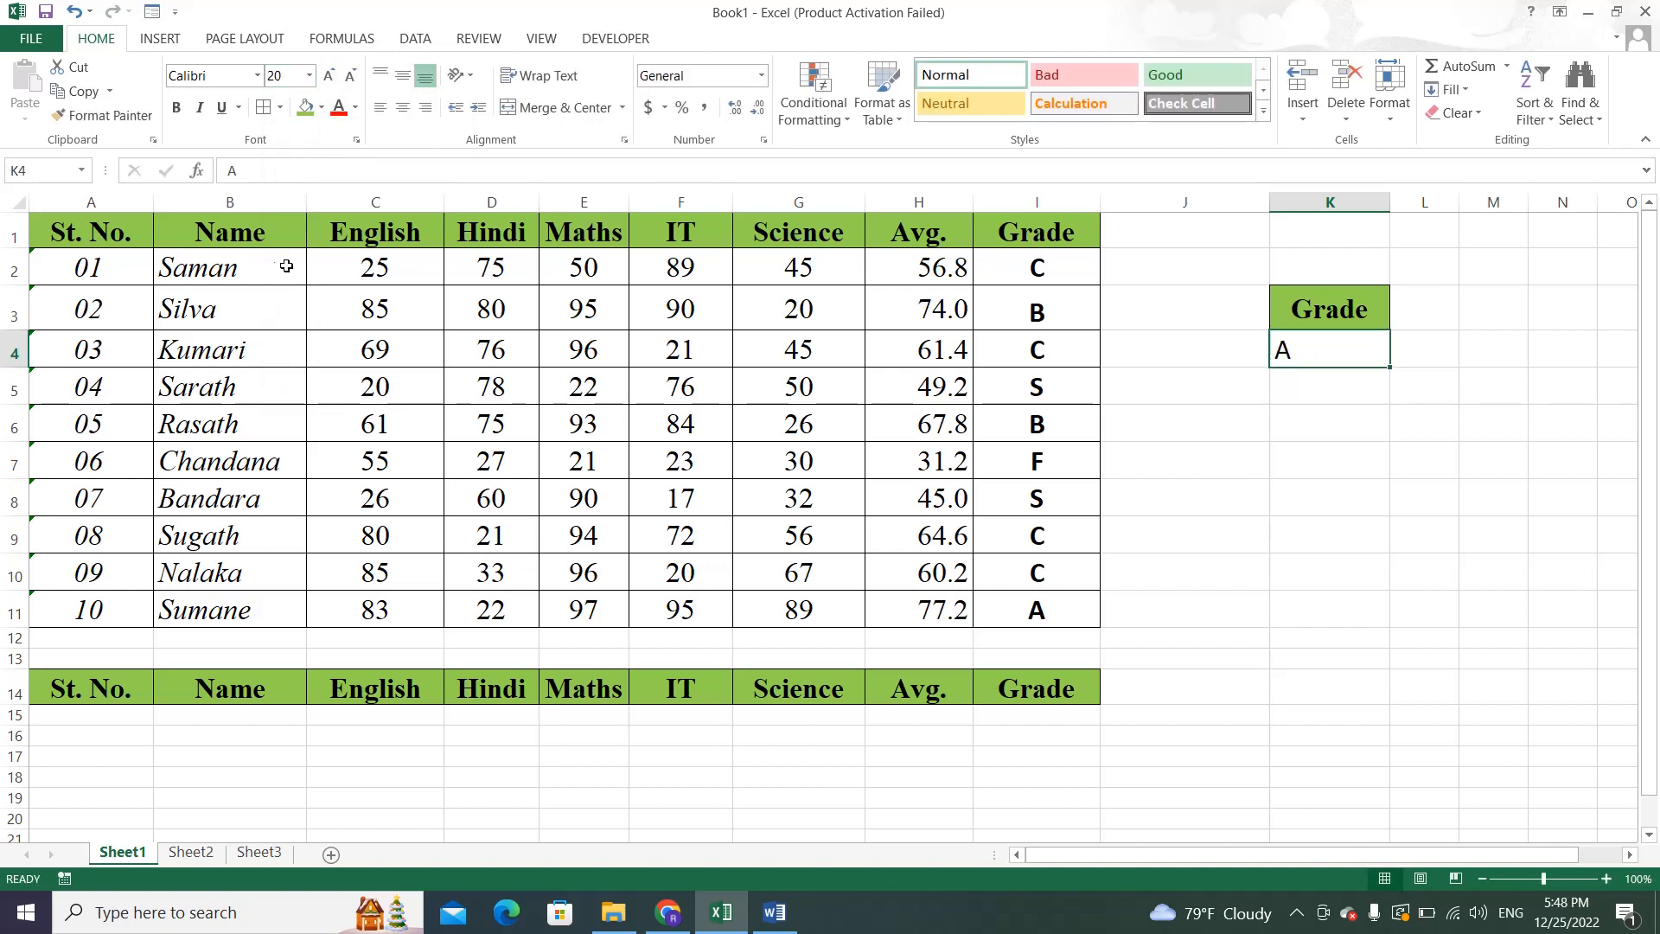
{"action": "left_click", "coordinate": [1296, 416]}
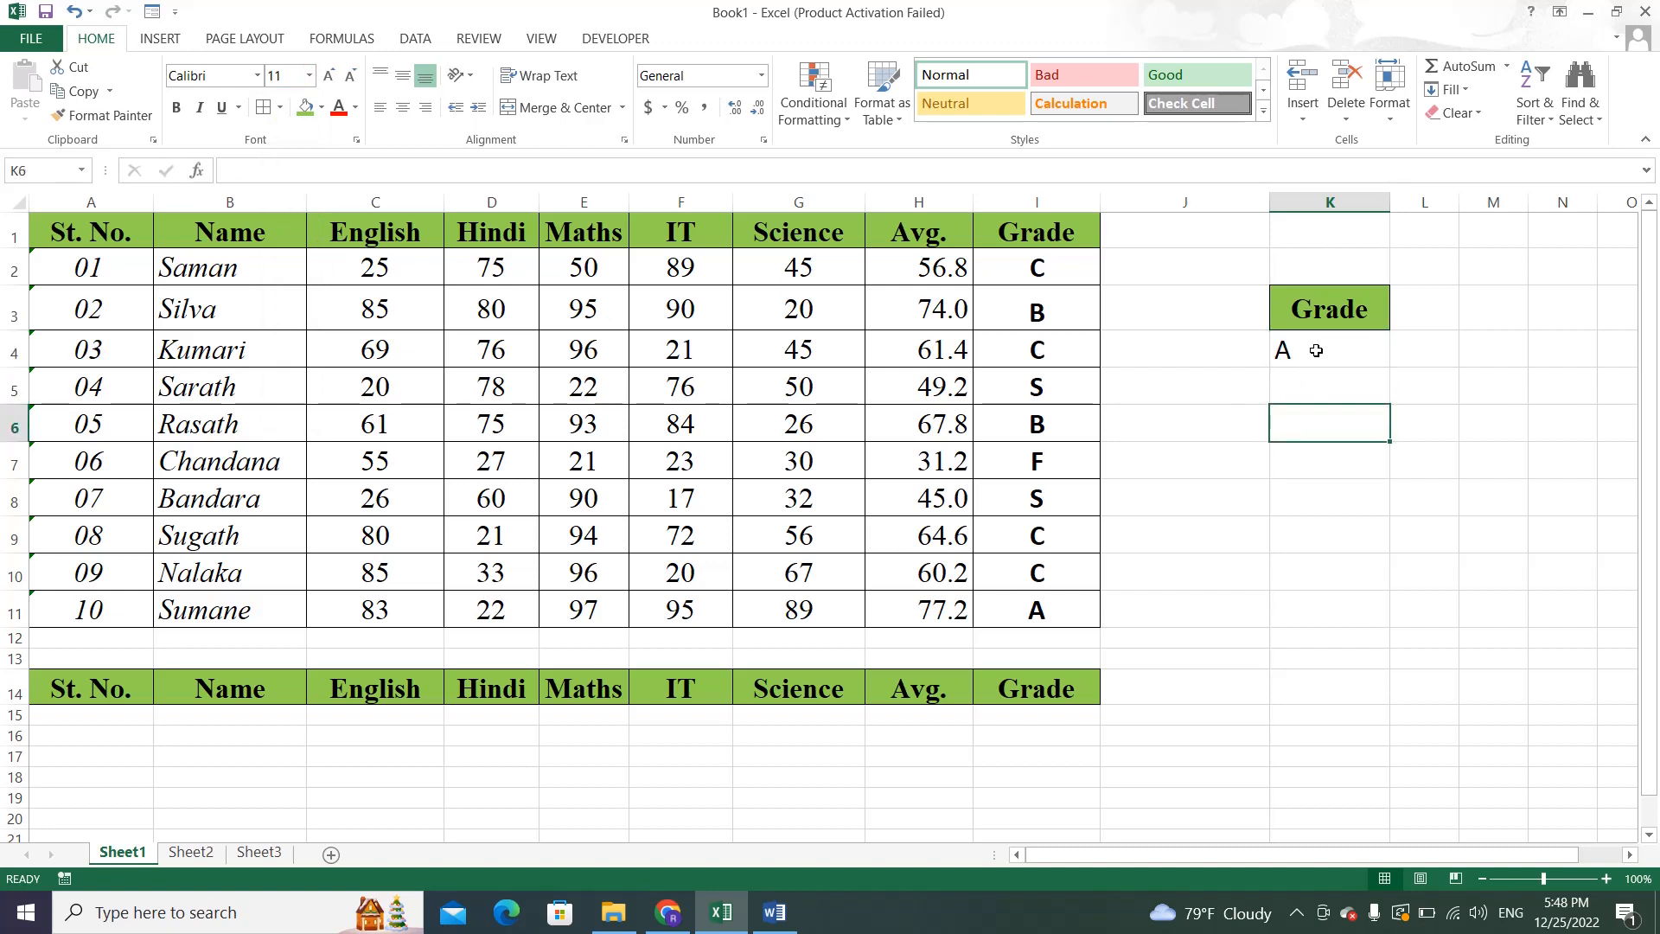
{"action": "left_click", "coordinate": [1316, 350]}
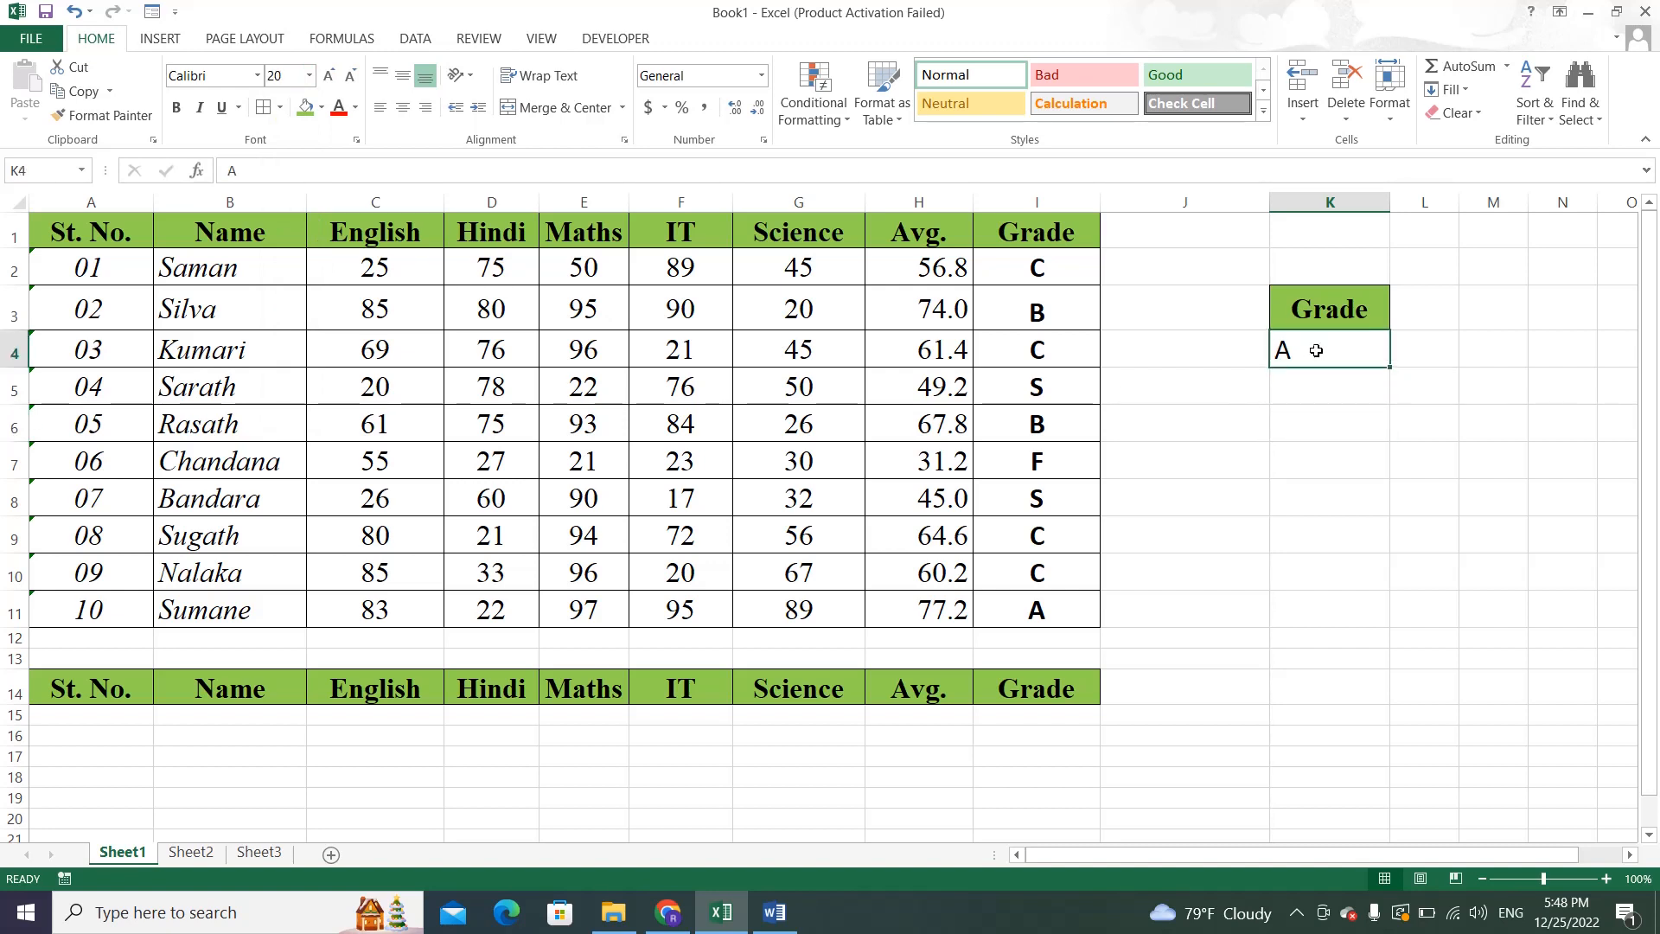
Enter the criterion "B" in K5 below the A criterion and set its font size to 20.
{"action": "left_click", "coordinate": [1314, 392]}
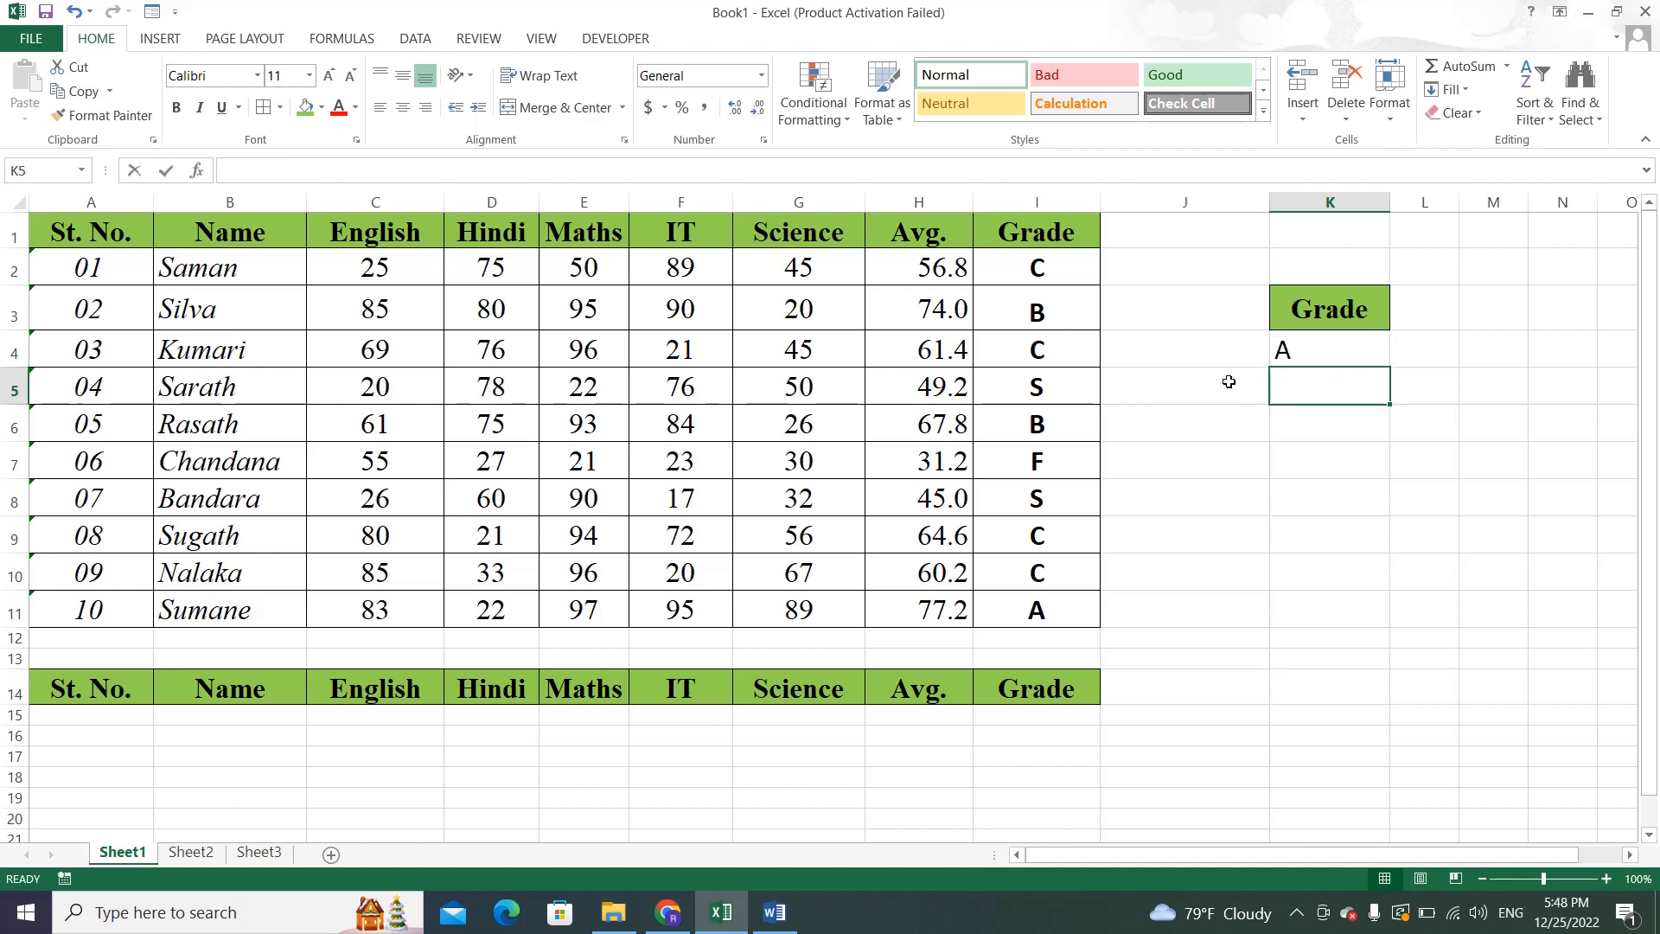
{"action": "type", "text": "B"}
{"action": "key", "text": "Return"}
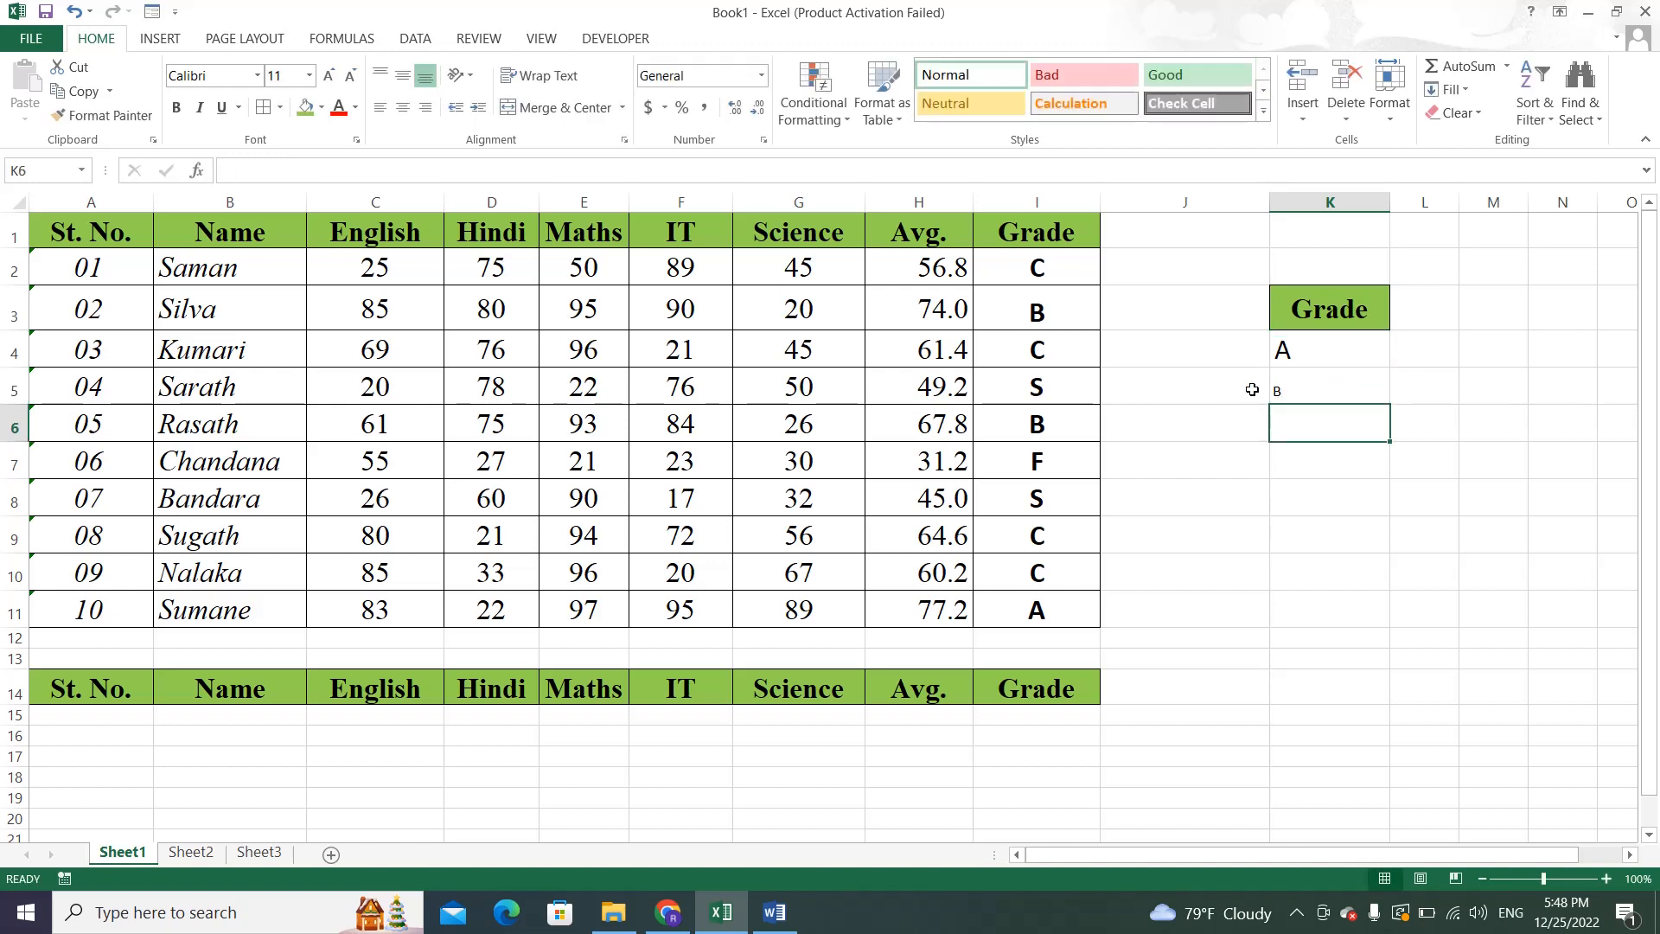
{"action": "left_click", "coordinate": [1326, 389]}
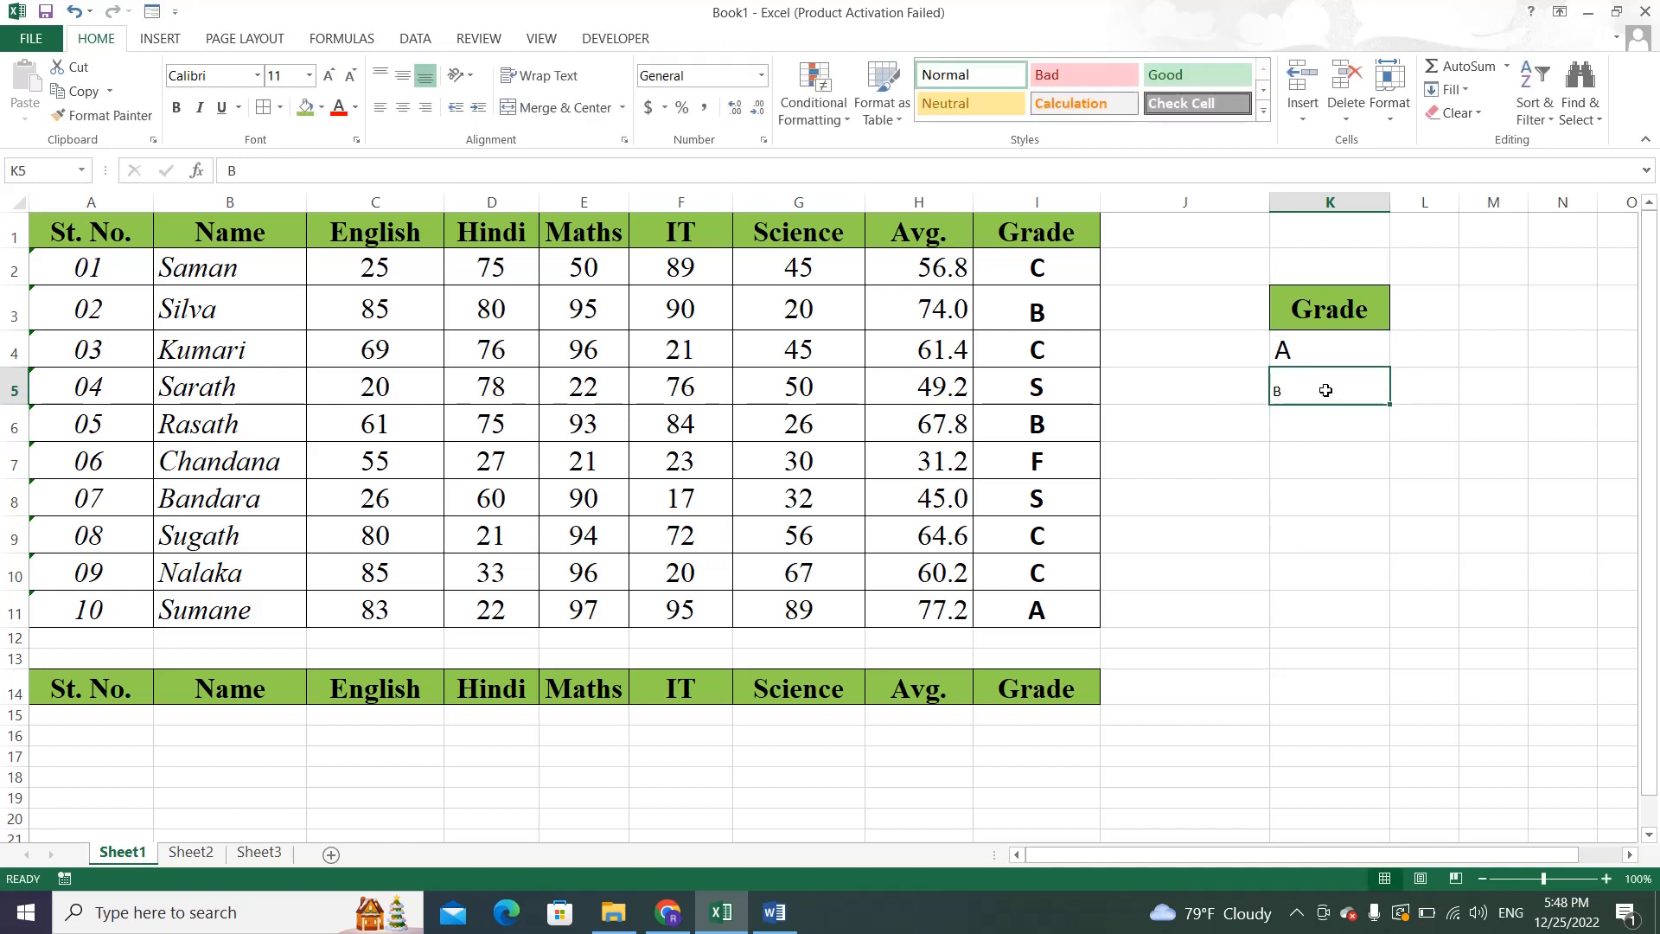
{"action": "left_click", "coordinate": [309, 76]}
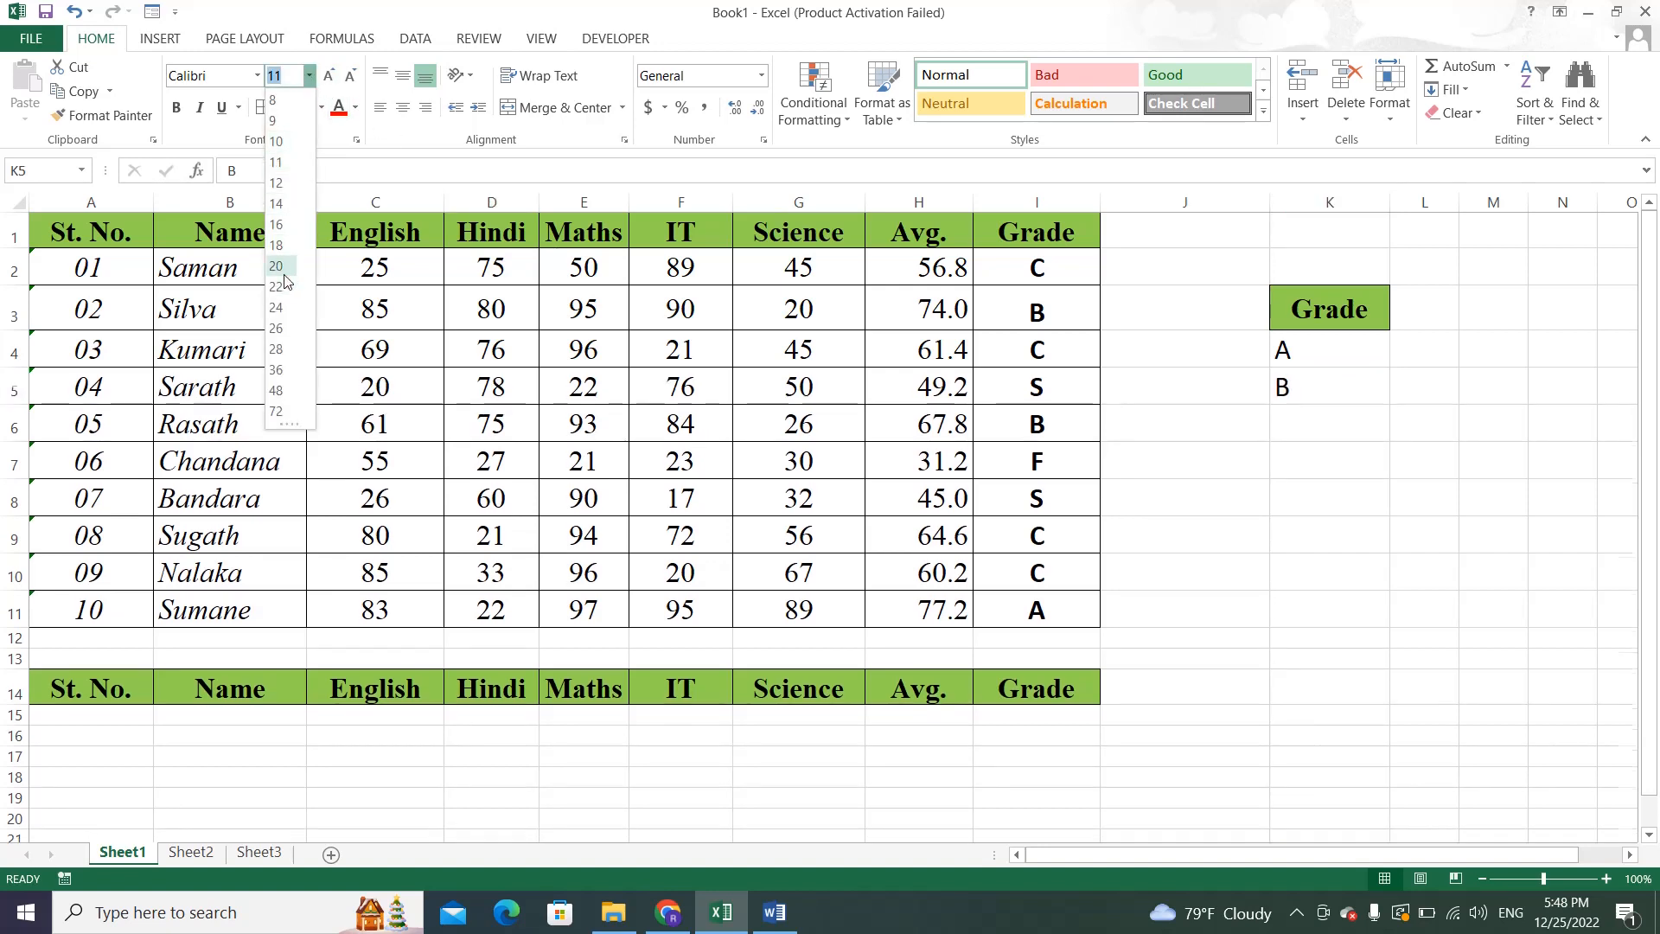
{"action": "left_click", "coordinate": [278, 266]}
{"action": "left_click", "coordinate": [1347, 534]}
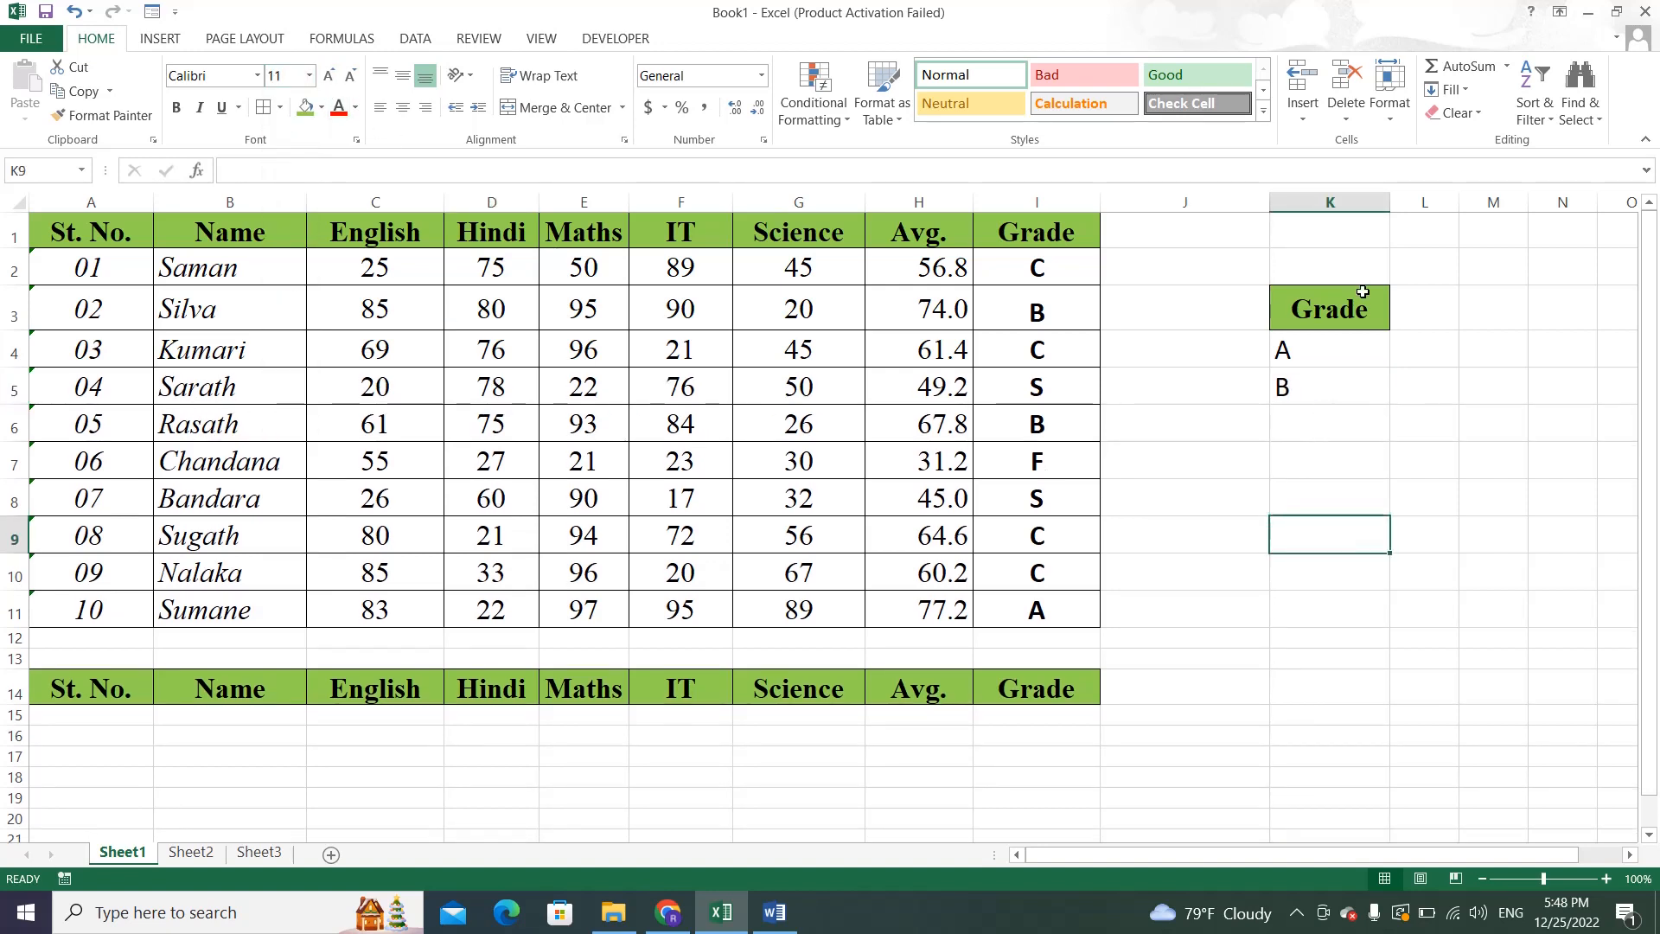
Review the Grade criteria range K3:K5 and the results header row A14:I14.
{"action": "left_click_drag", "start_coordinate": [1334, 307], "coordinate": [1341, 370]}
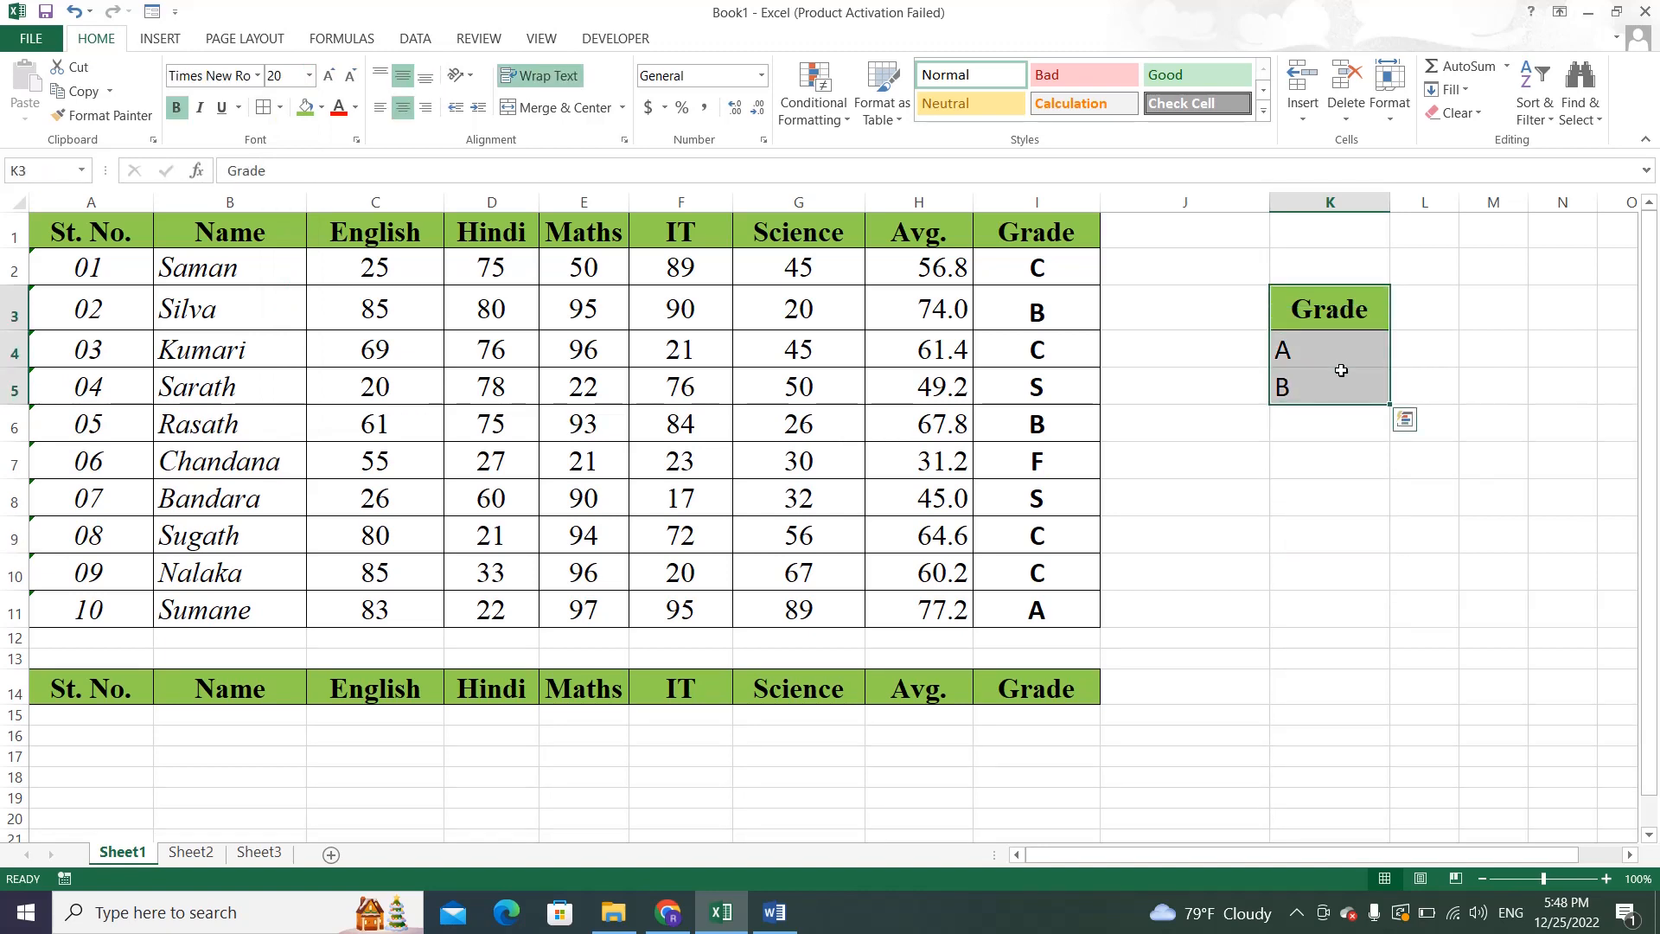
{"action": "left_click", "coordinate": [1309, 425]}
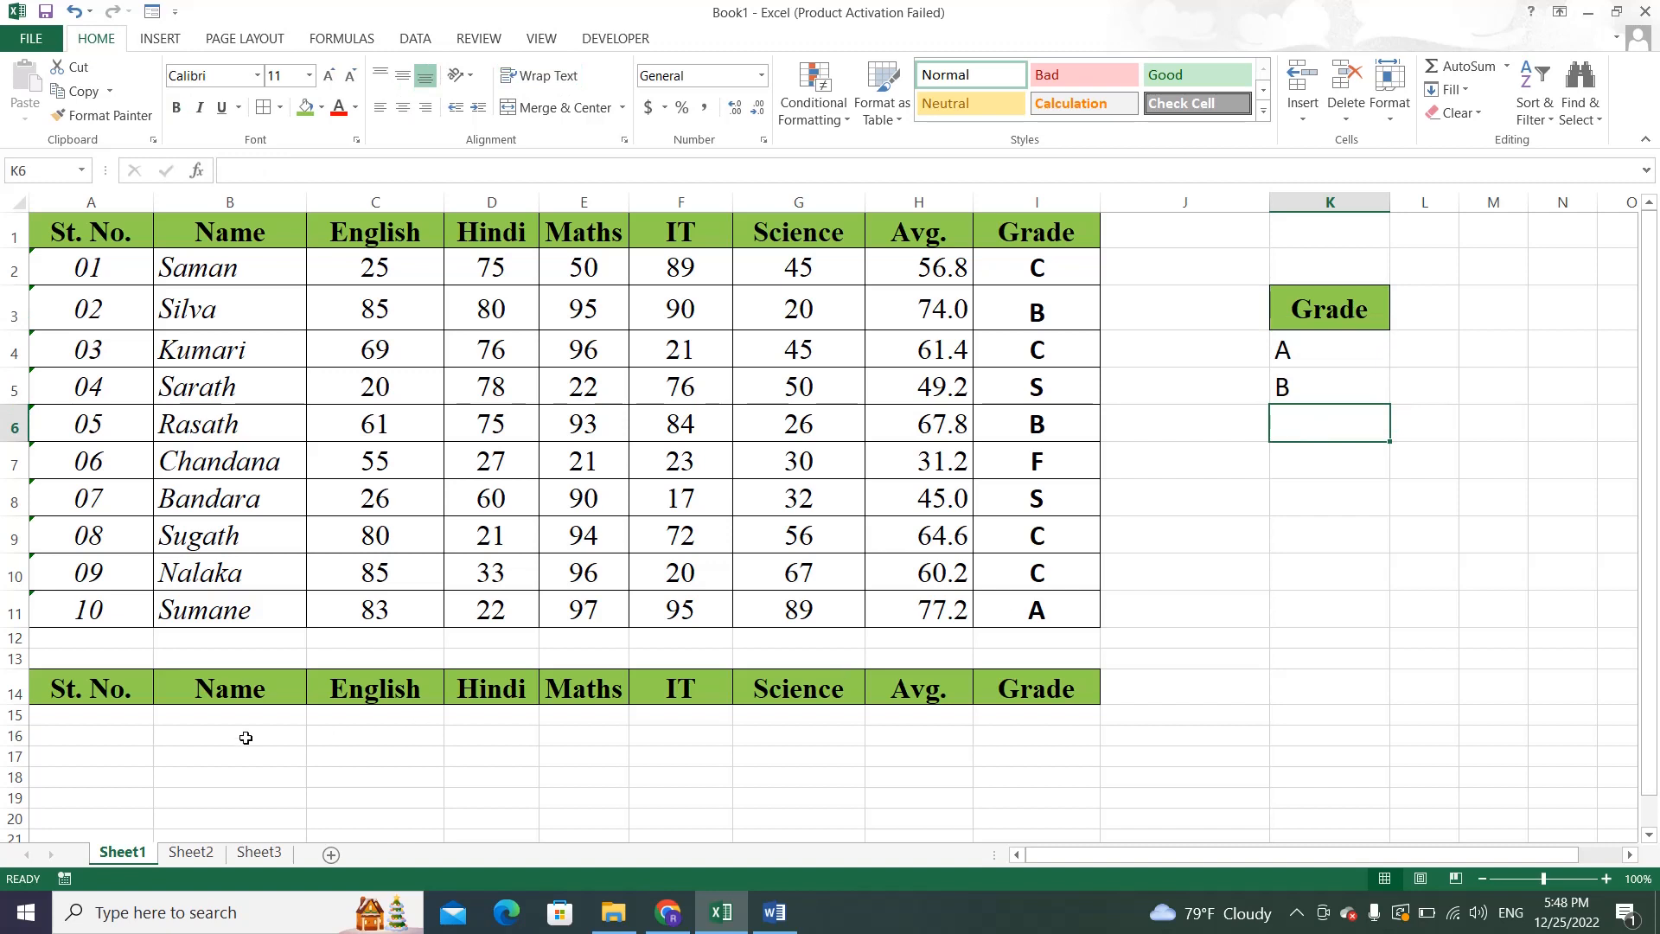
{"action": "left_click_drag", "start_coordinate": [130, 688], "coordinate": [986, 692]}
{"action": "left_click", "coordinate": [1300, 575]}
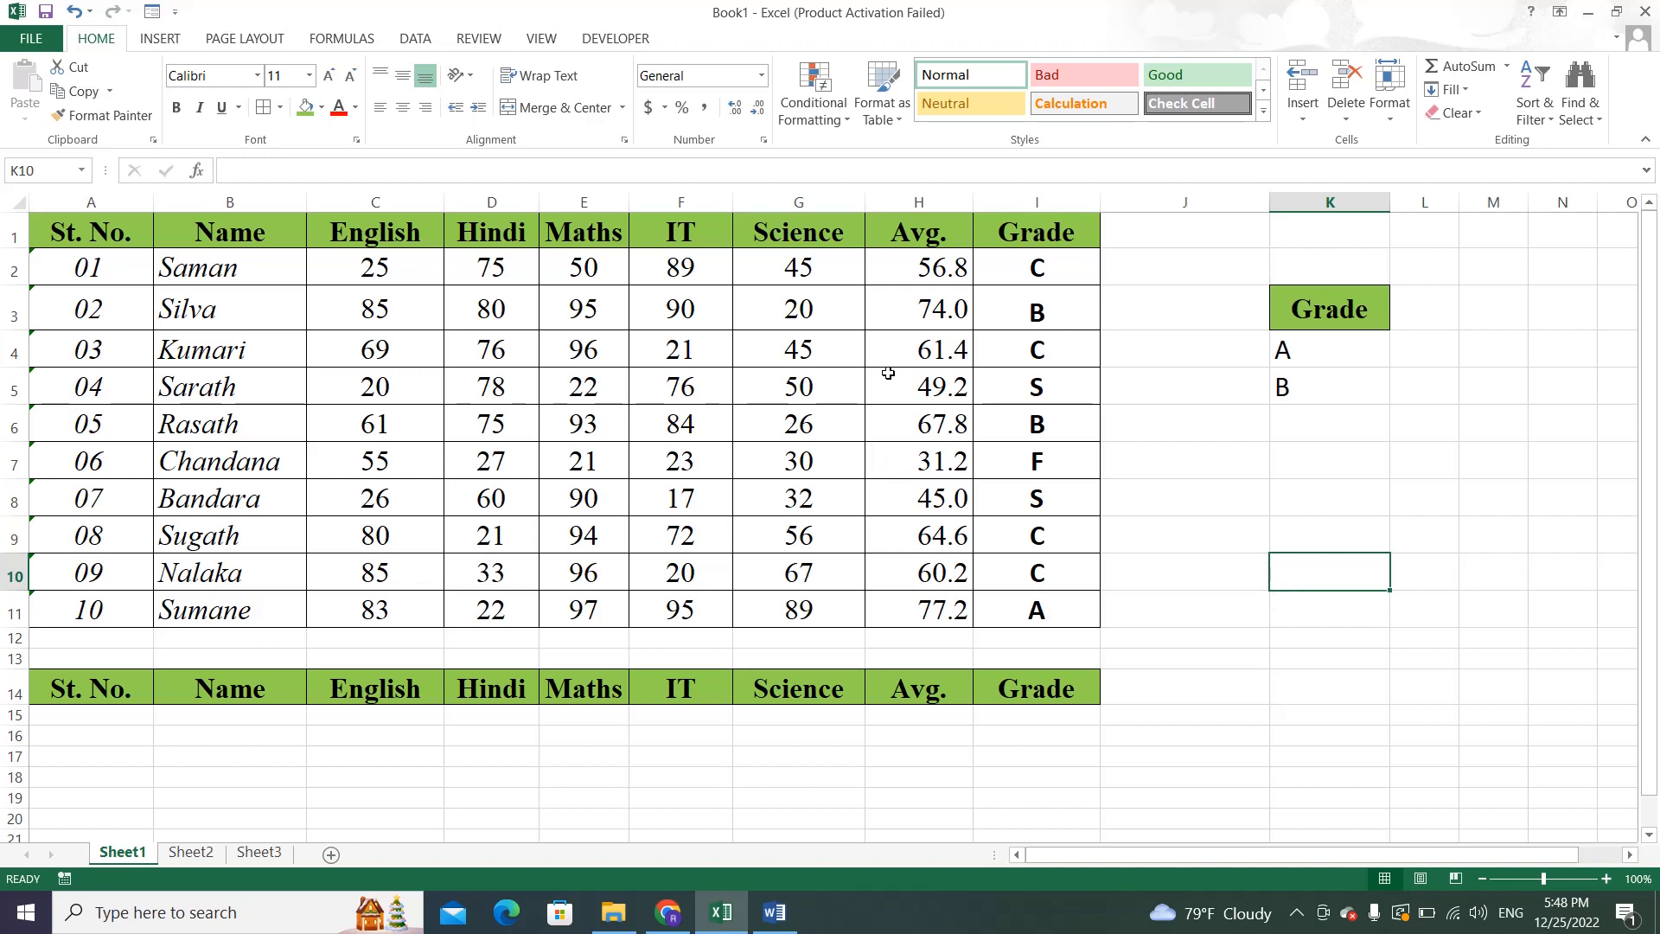
{"action": "left_click", "coordinate": [589, 697]}
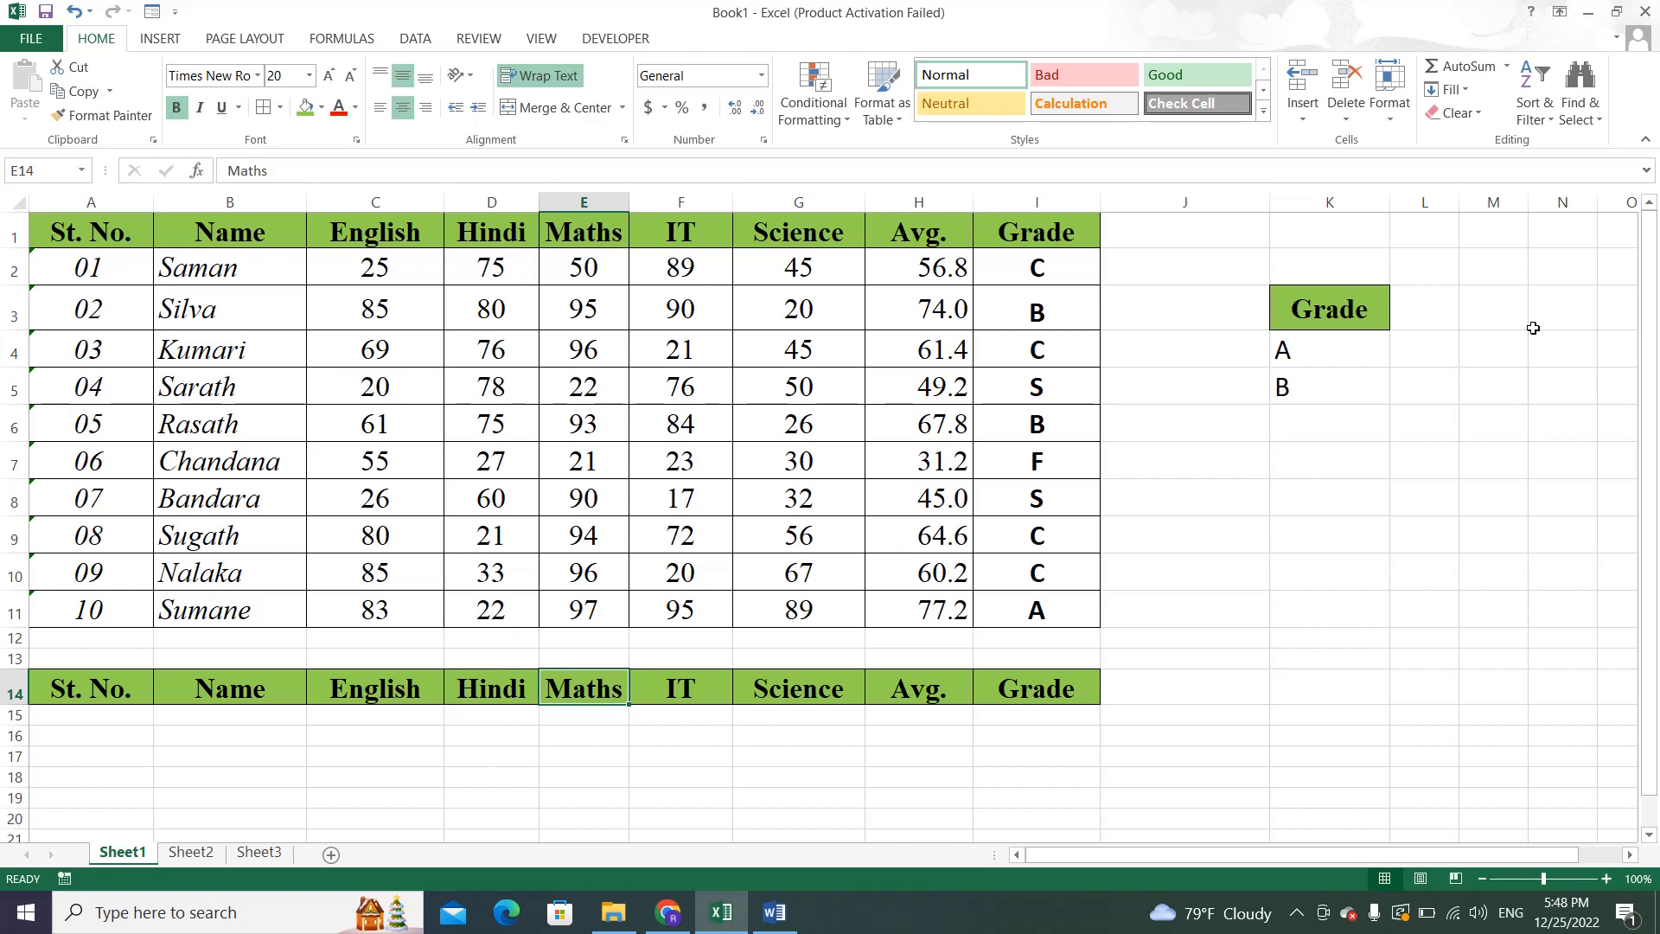
{"action": "left_click", "coordinate": [1370, 304]}
{"action": "left_click", "coordinate": [1323, 352]}
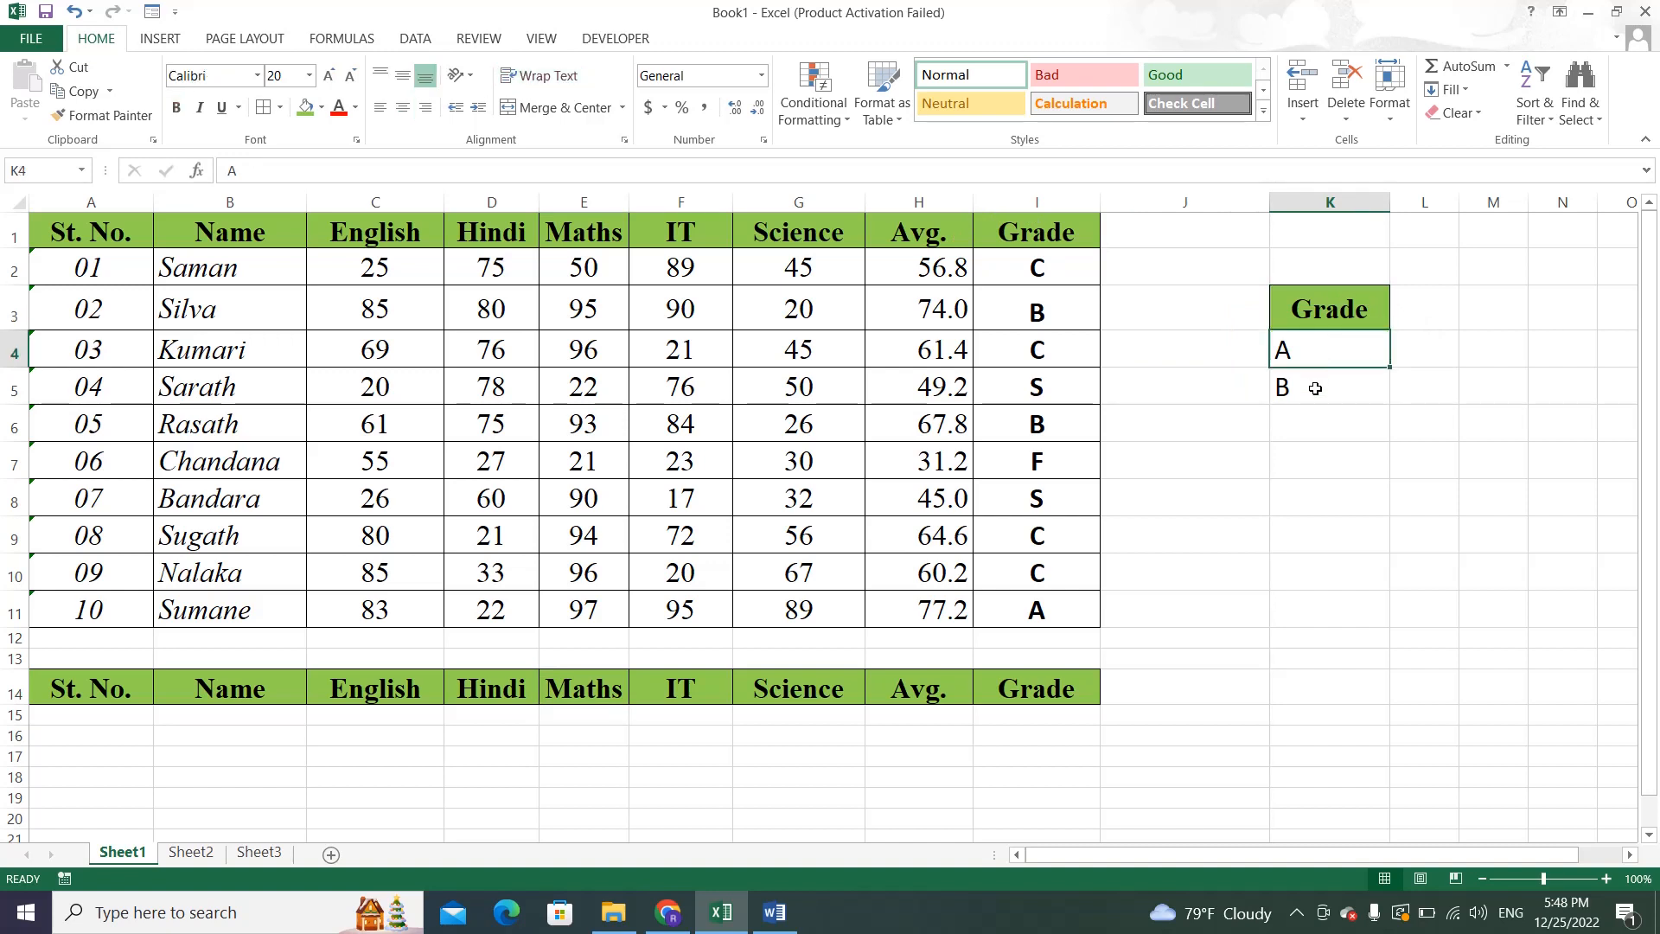
{"action": "left_click", "coordinate": [1316, 389]}
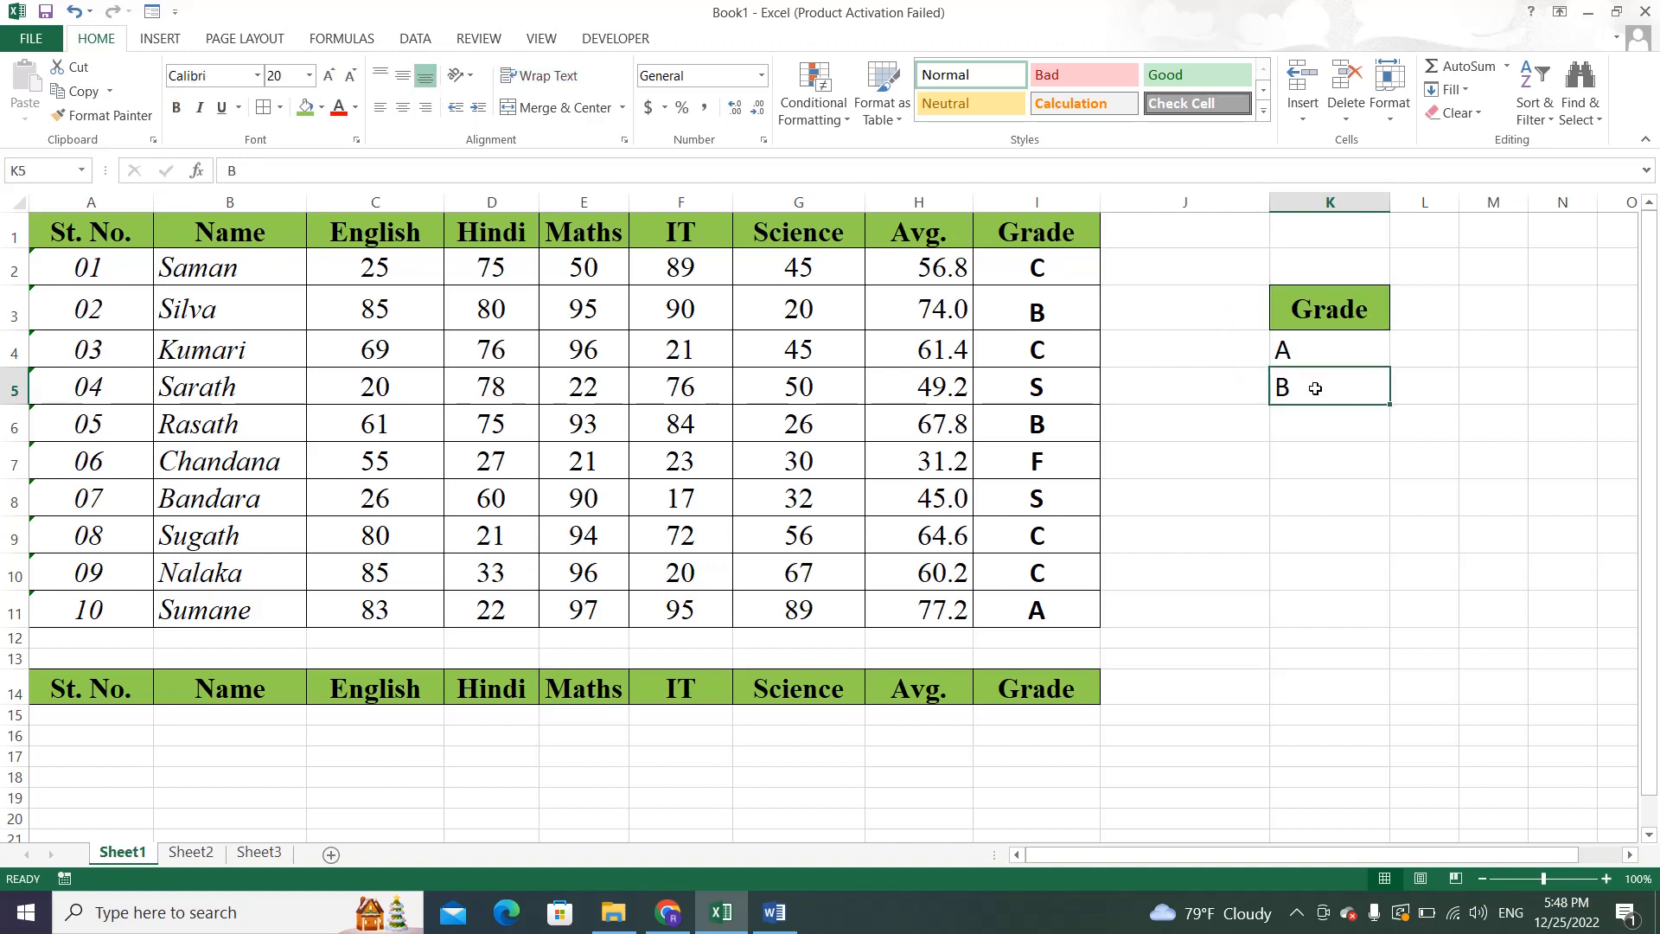
{"action": "left_click", "coordinate": [1242, 418]}
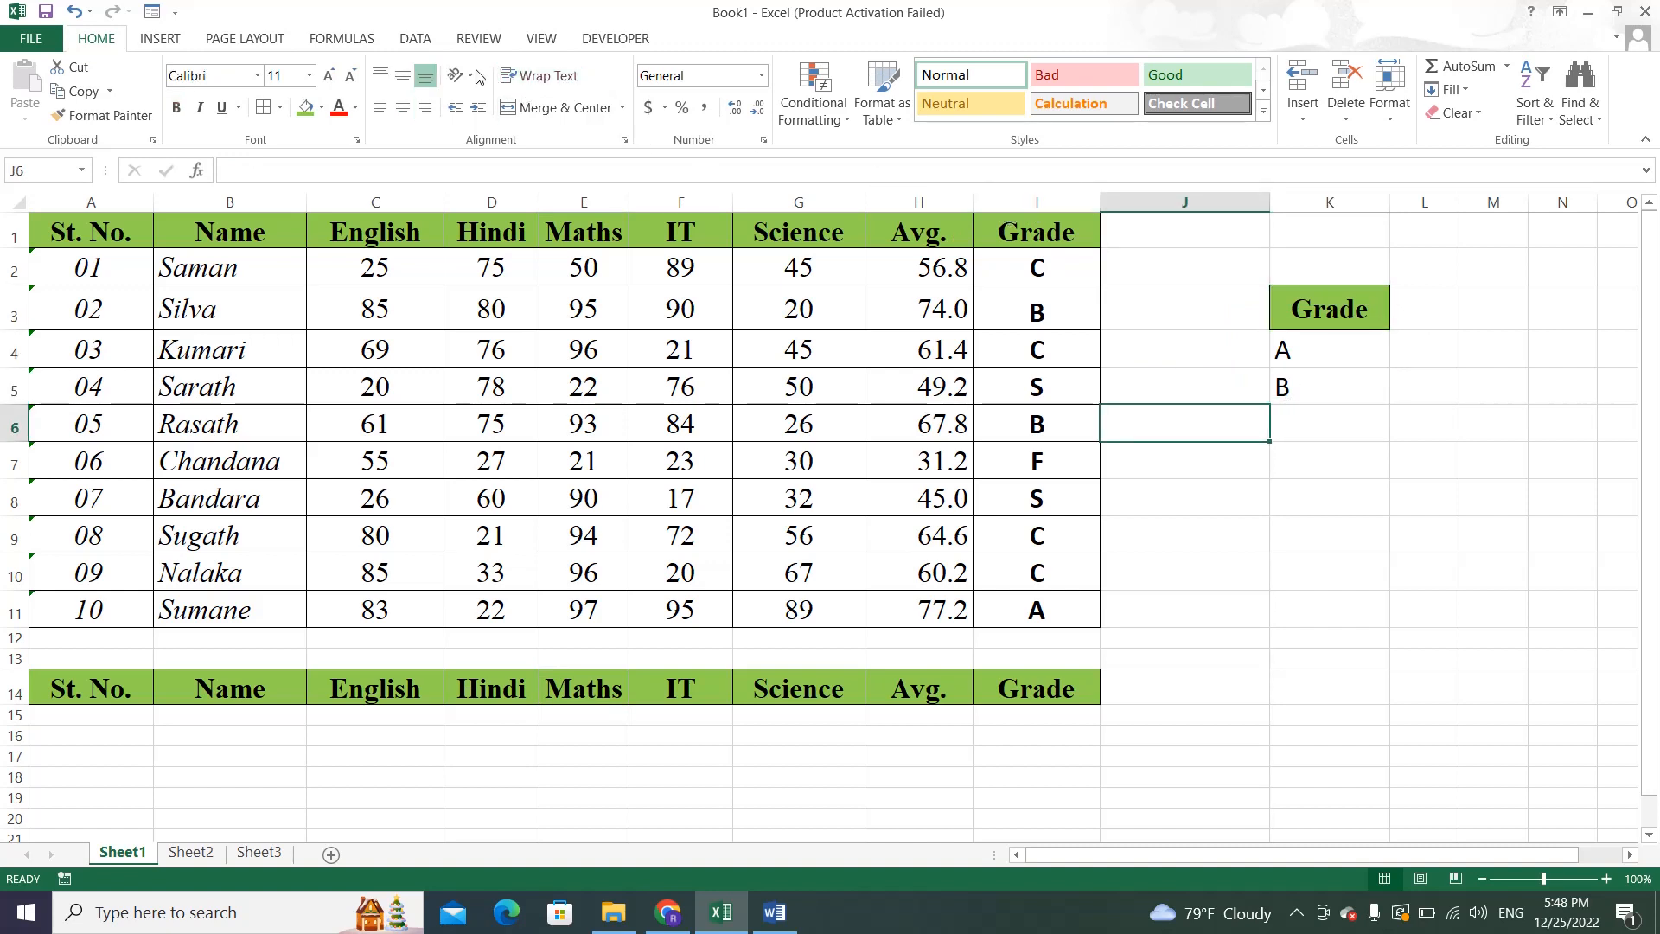
Check question 3 in the Chrome PDF, and open Advanced Filter in Excel, accepting the first row as column labels.
{"action": "left_click", "coordinate": [415, 43]}
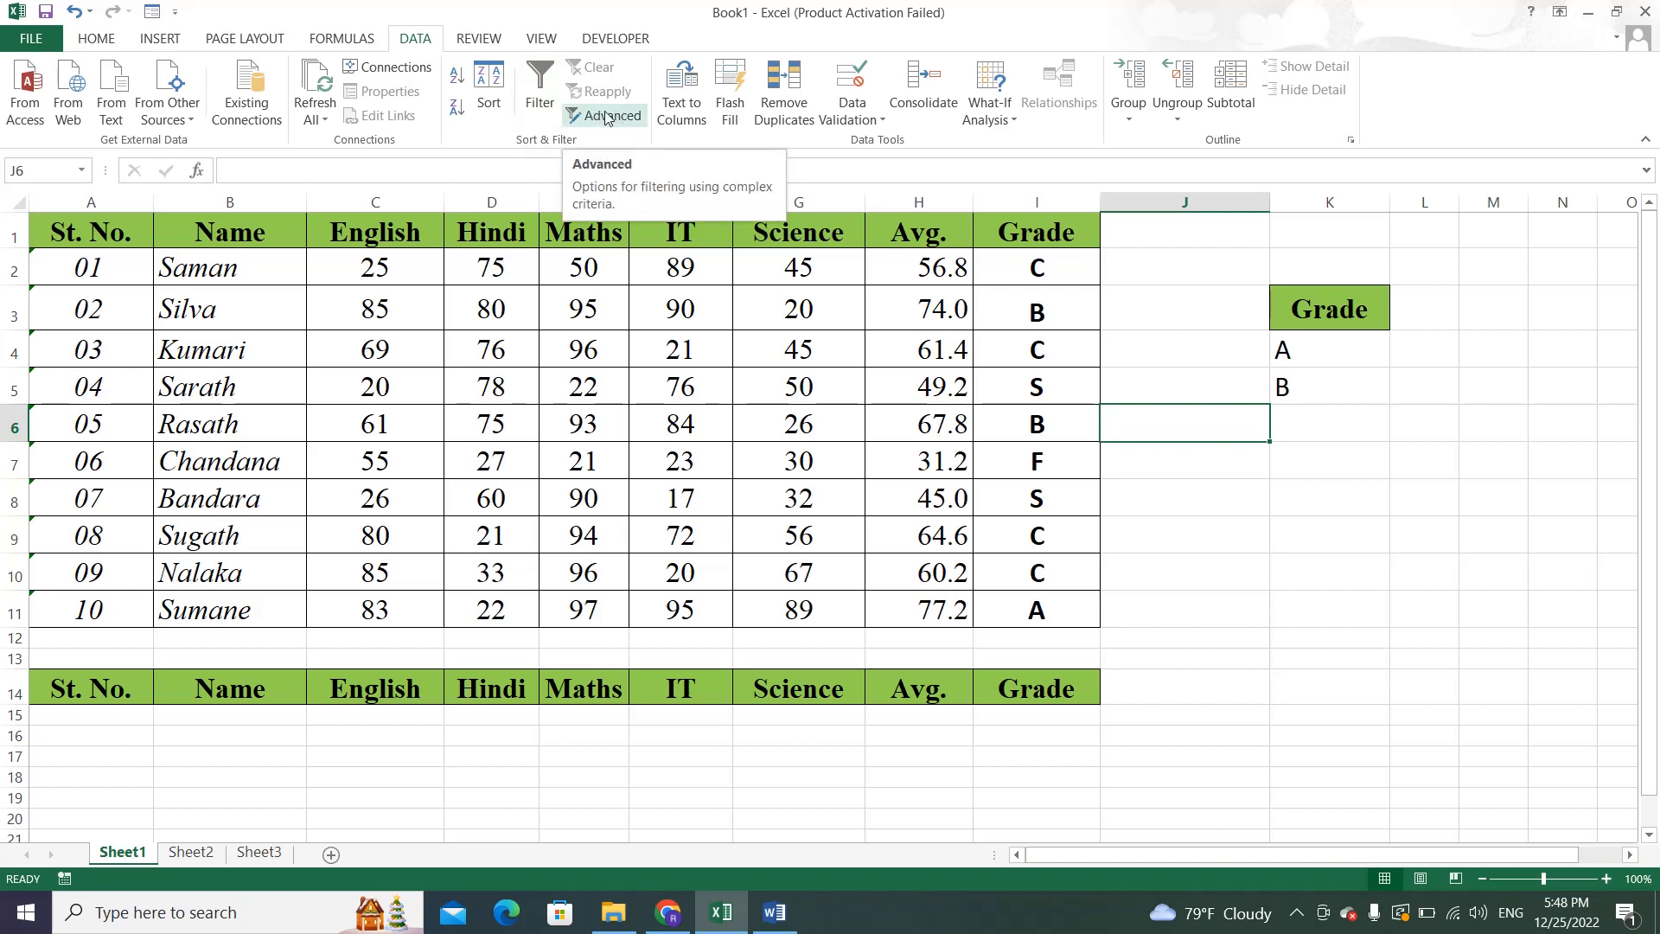
{"action": "left_click", "coordinate": [668, 912]}
{"action": "scroll", "coordinate": [590, 671], "scroll_direction": "down", "scroll_amount": 3}
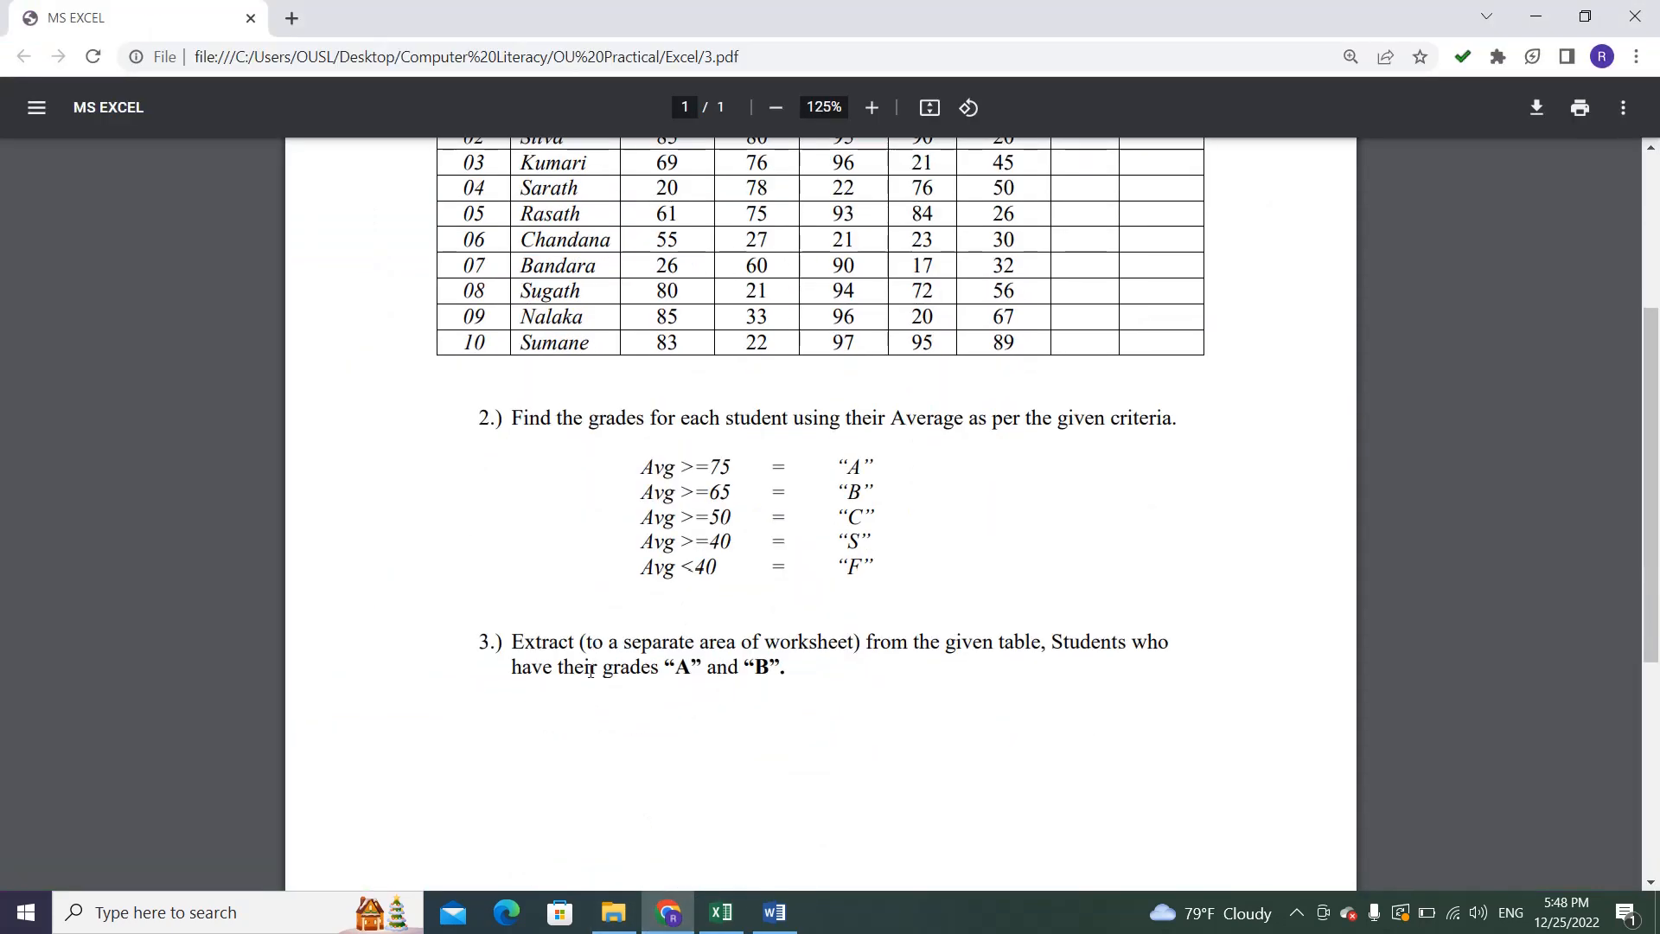
{"action": "left_click", "coordinate": [721, 912]}
{"action": "left_click", "coordinate": [616, 120]}
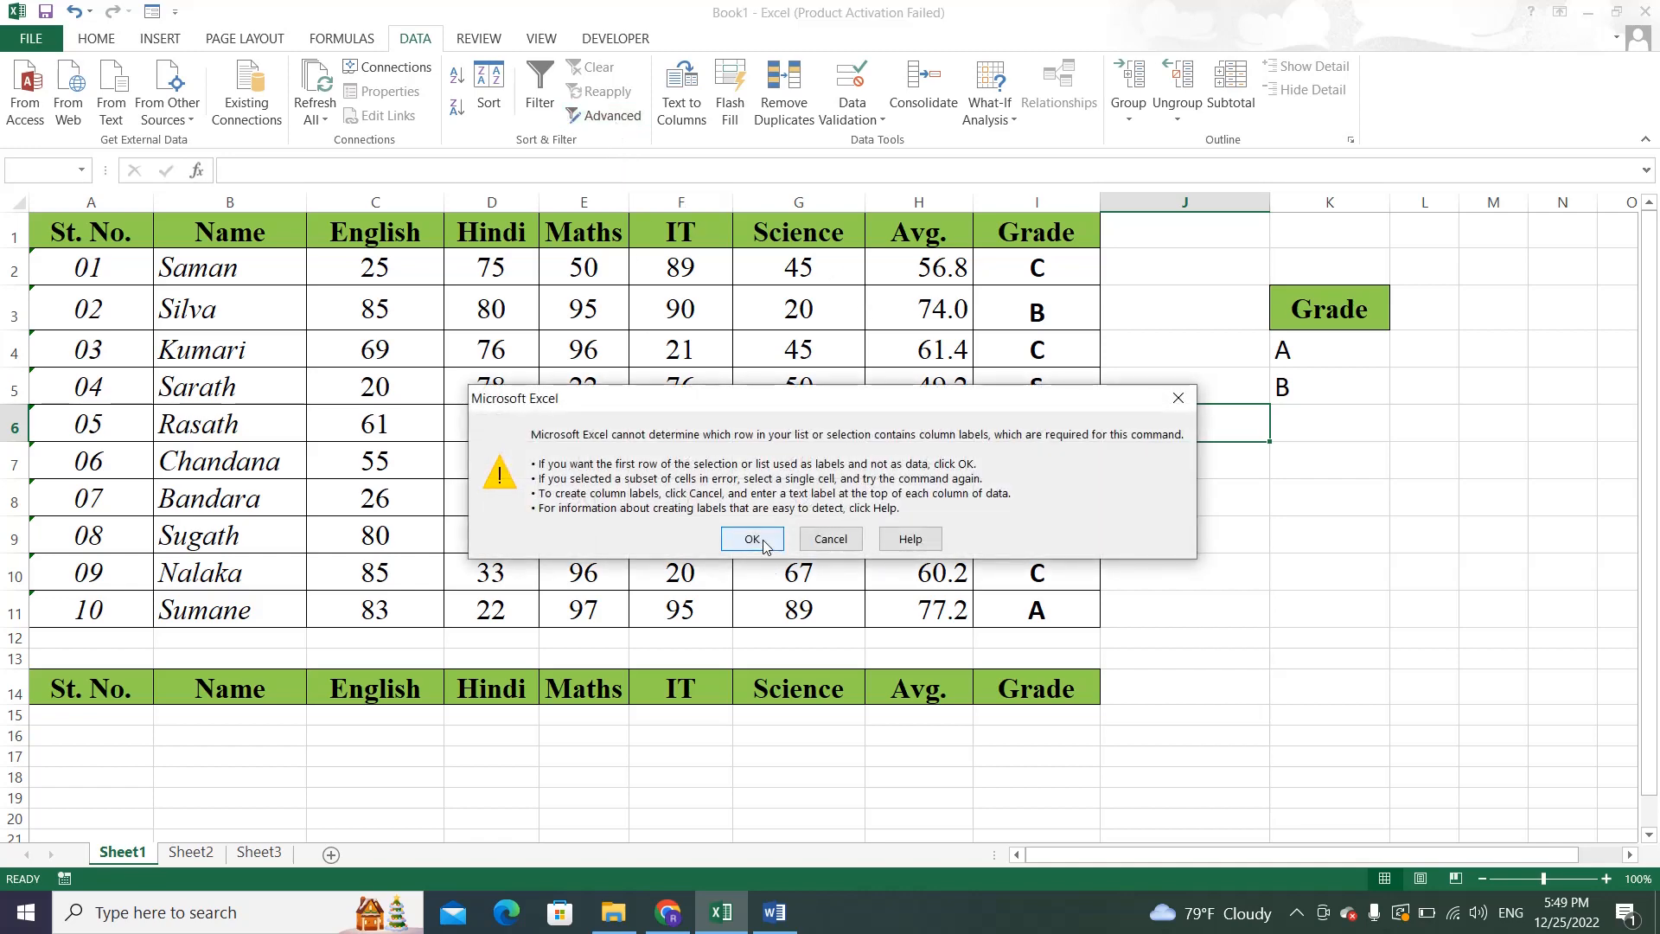
{"action": "left_click", "coordinate": [752, 537]}
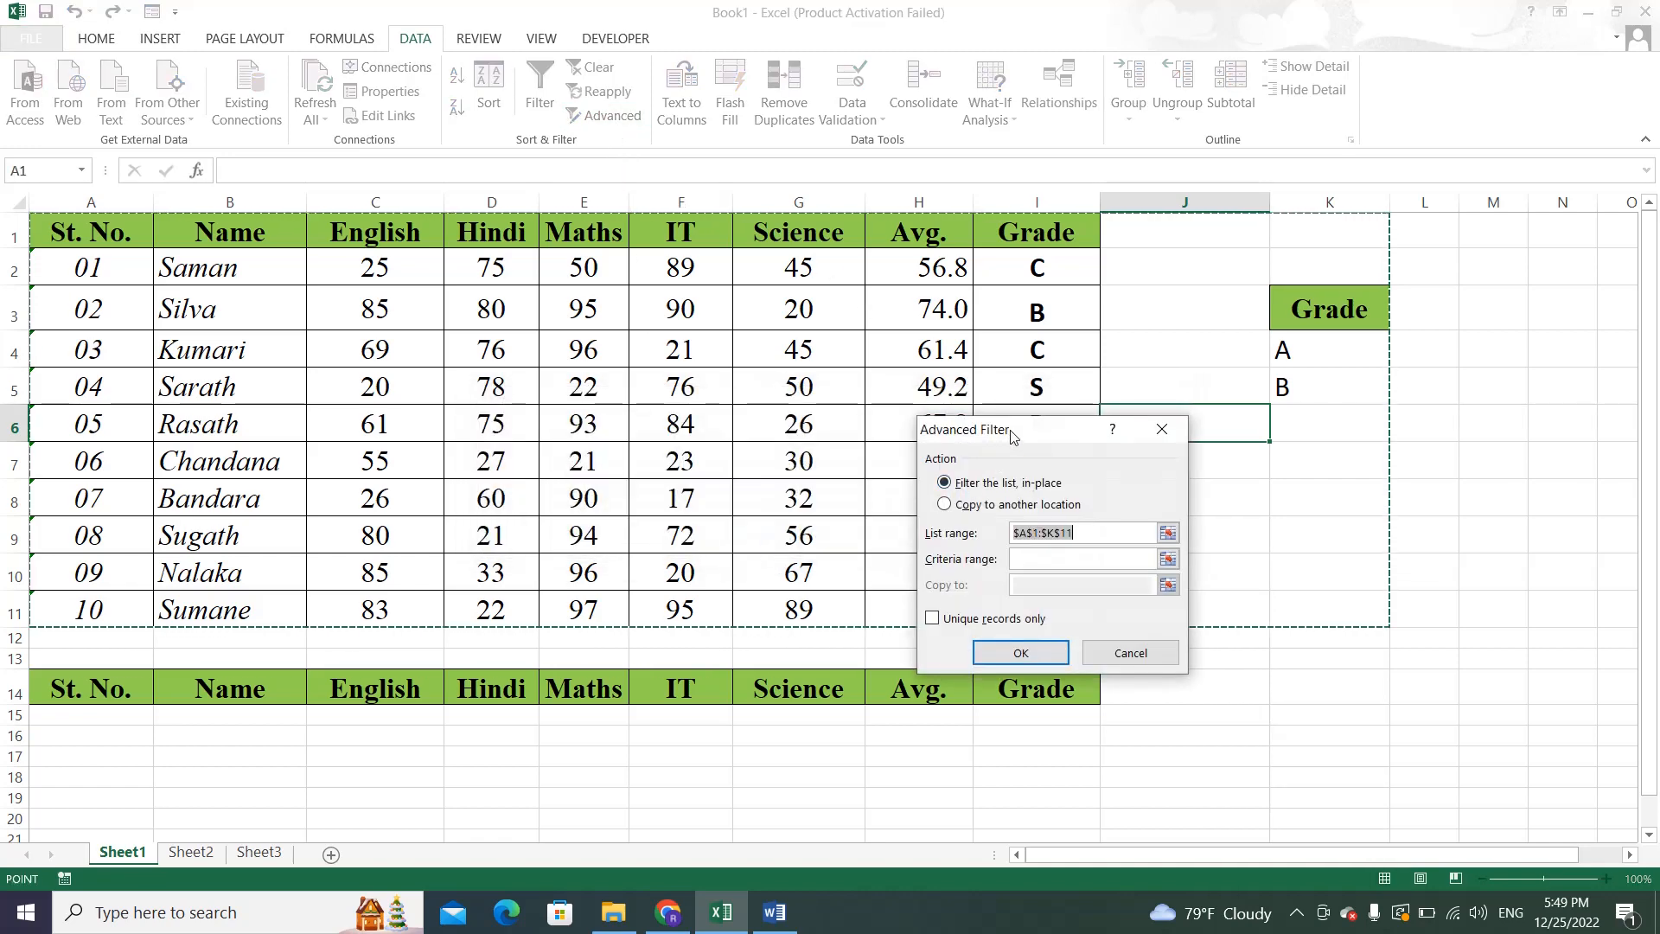
Set the Advanced Filter to copy to another location, with the marks table A1:I11 as the list range.
{"action": "left_click_drag", "start_coordinate": [1004, 443], "coordinate": [808, 335]}
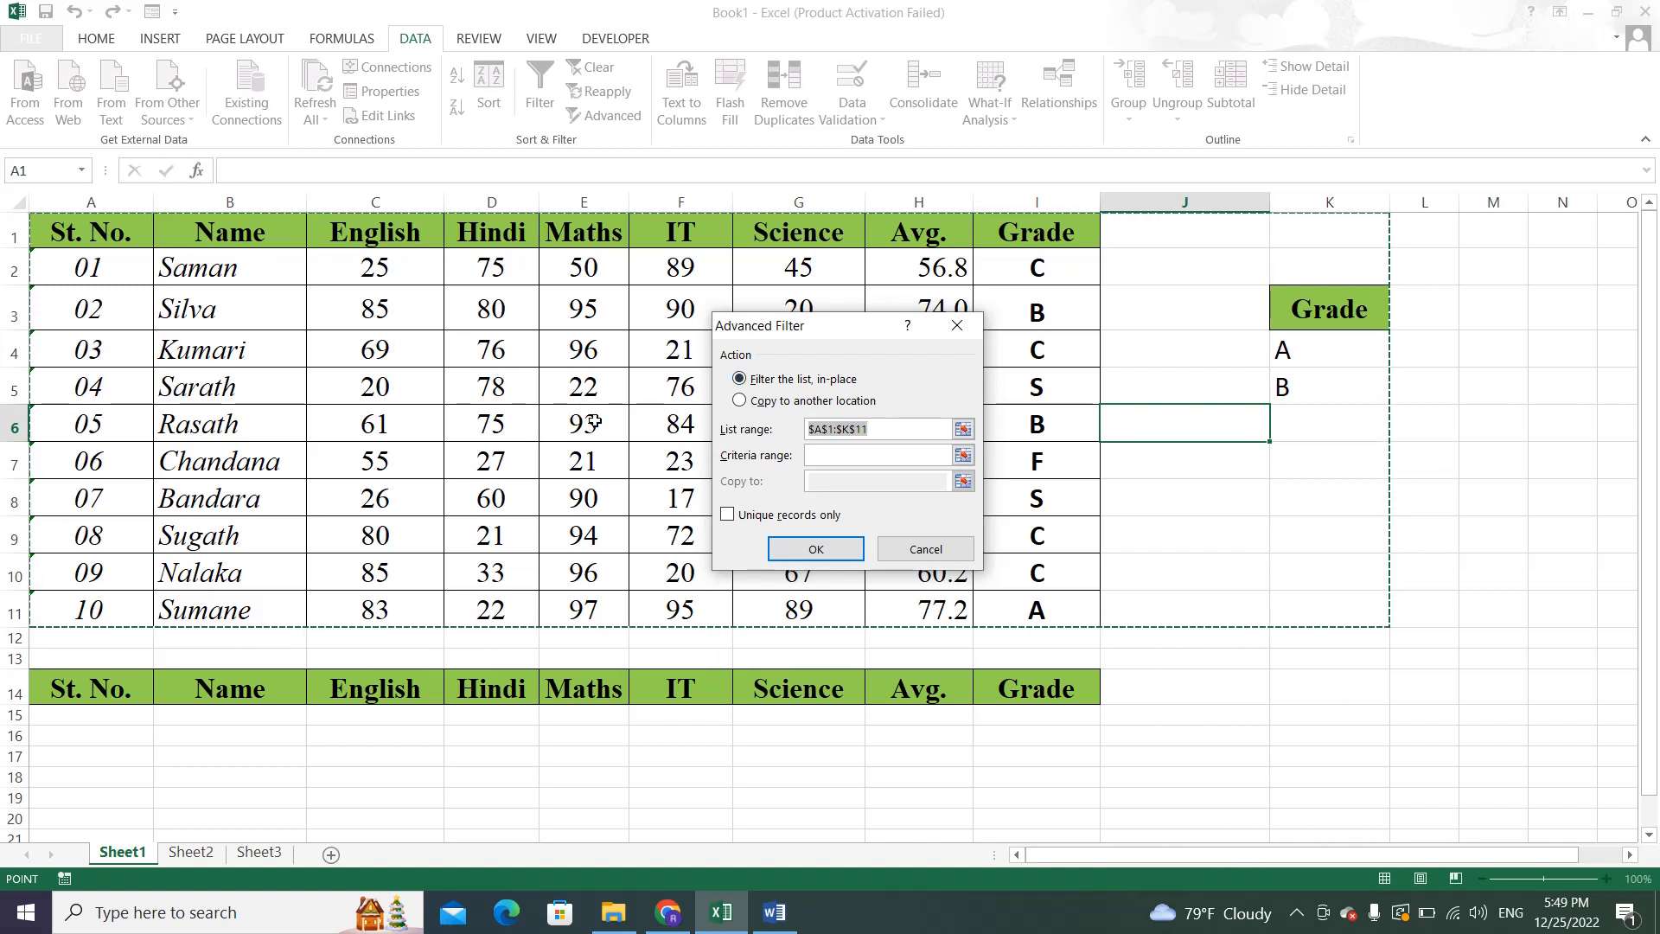
{"action": "left_click", "coordinate": [741, 402]}
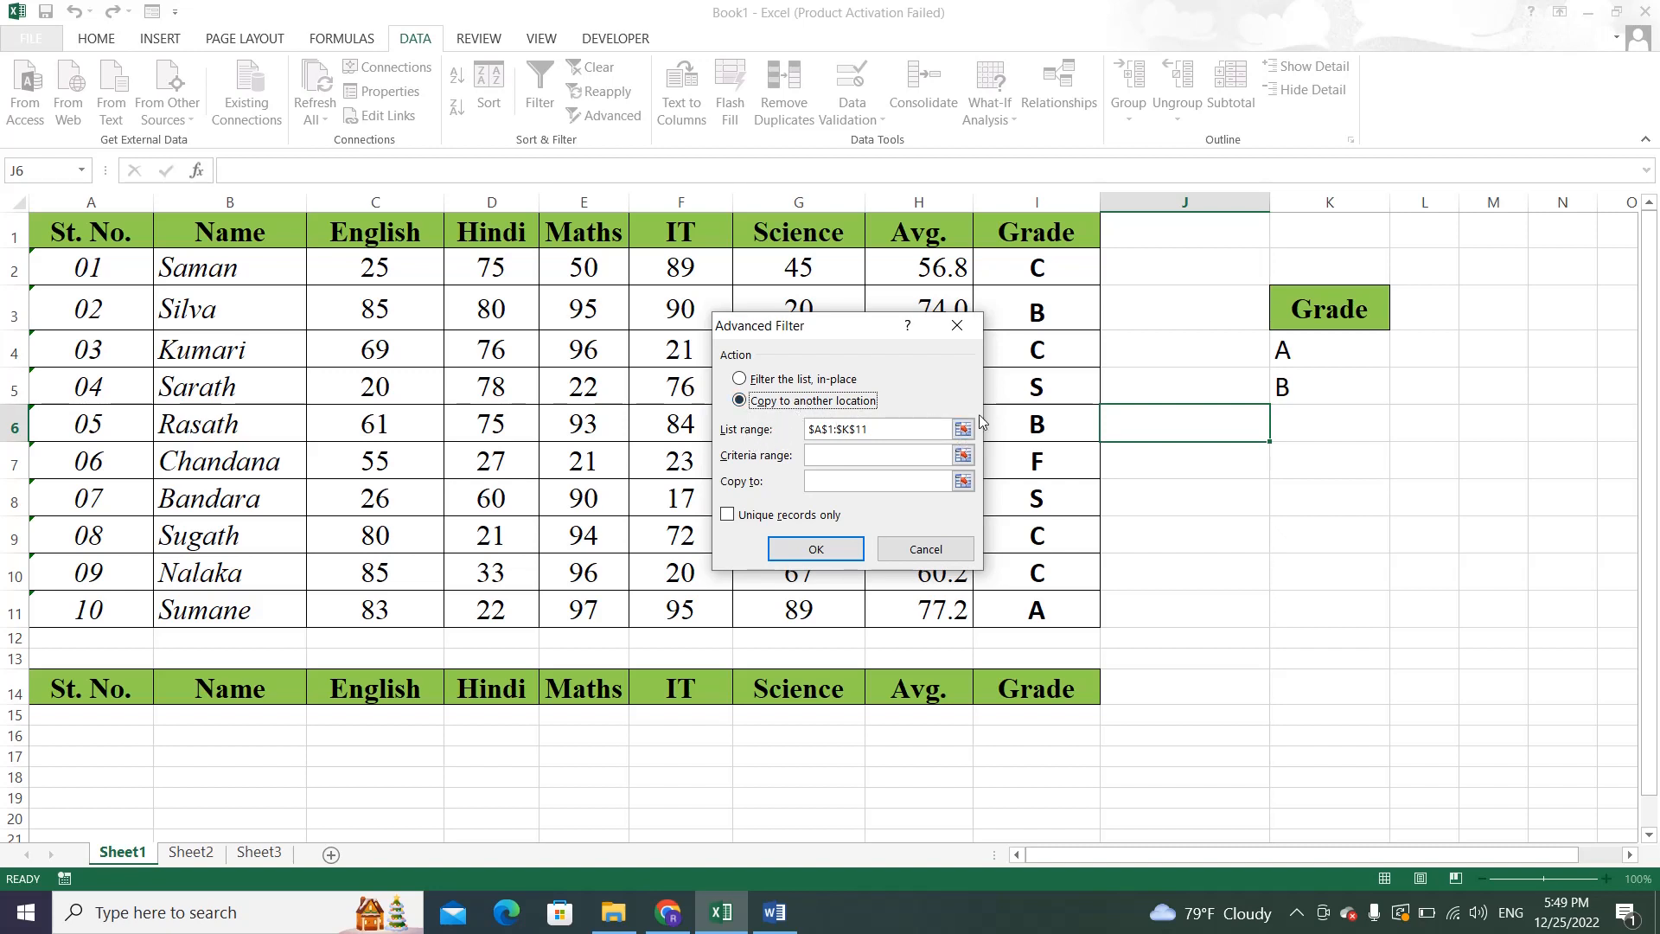
{"action": "left_click", "coordinate": [963, 430]}
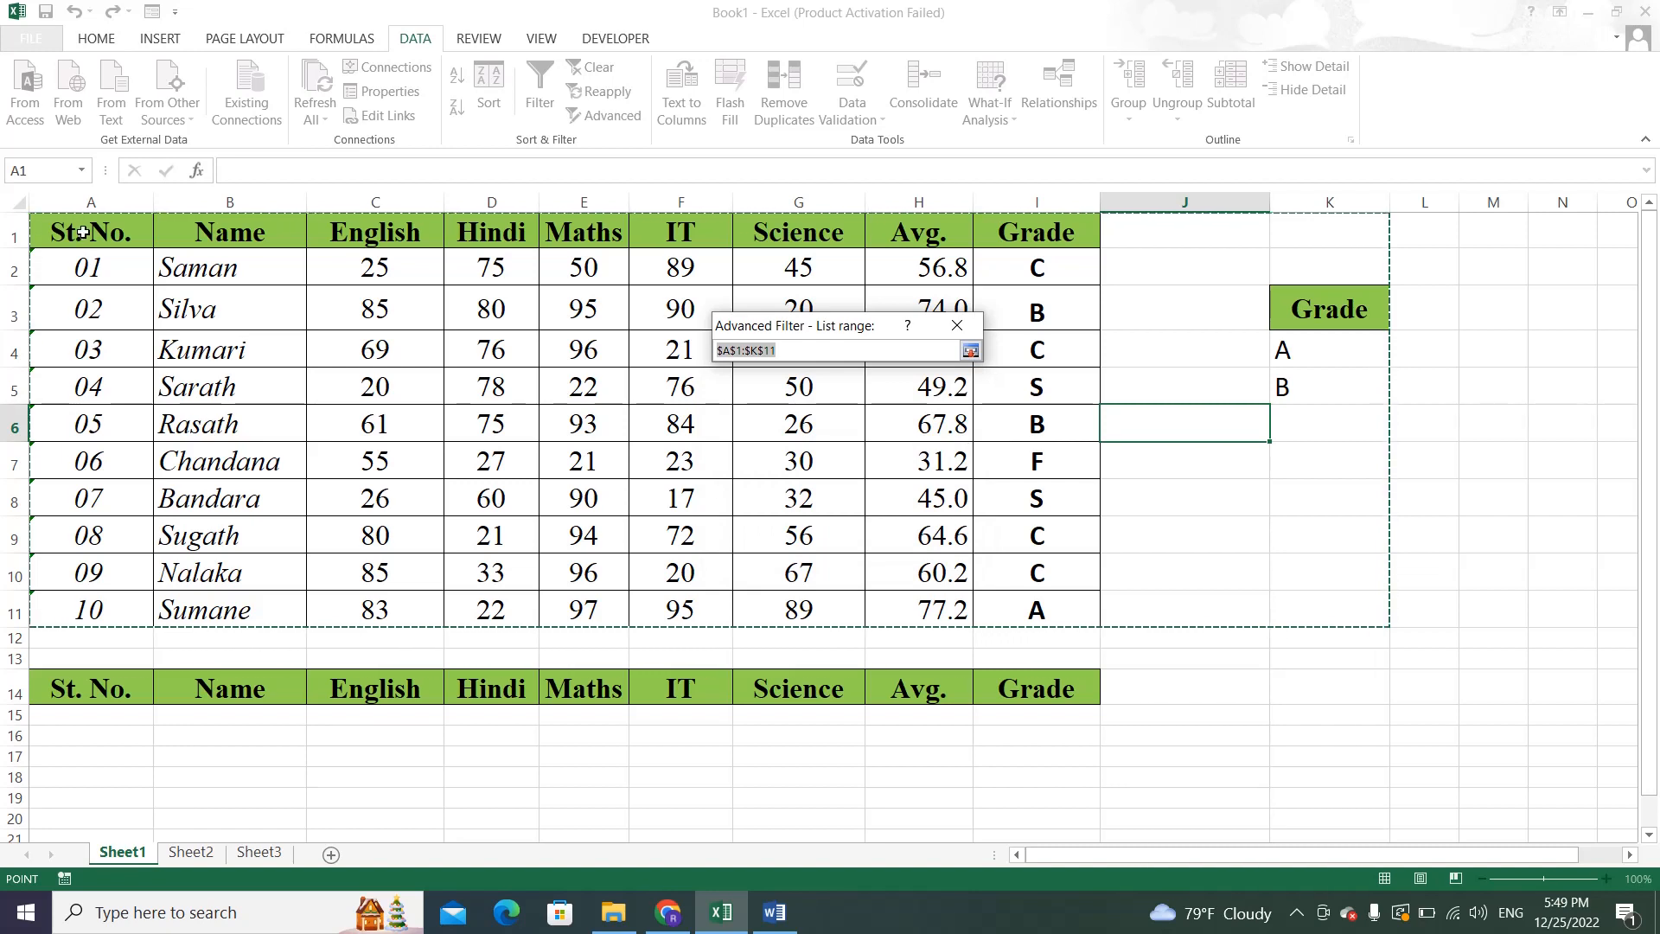
{"action": "left_click_drag", "start_coordinate": [83, 237], "coordinate": [1075, 622]}
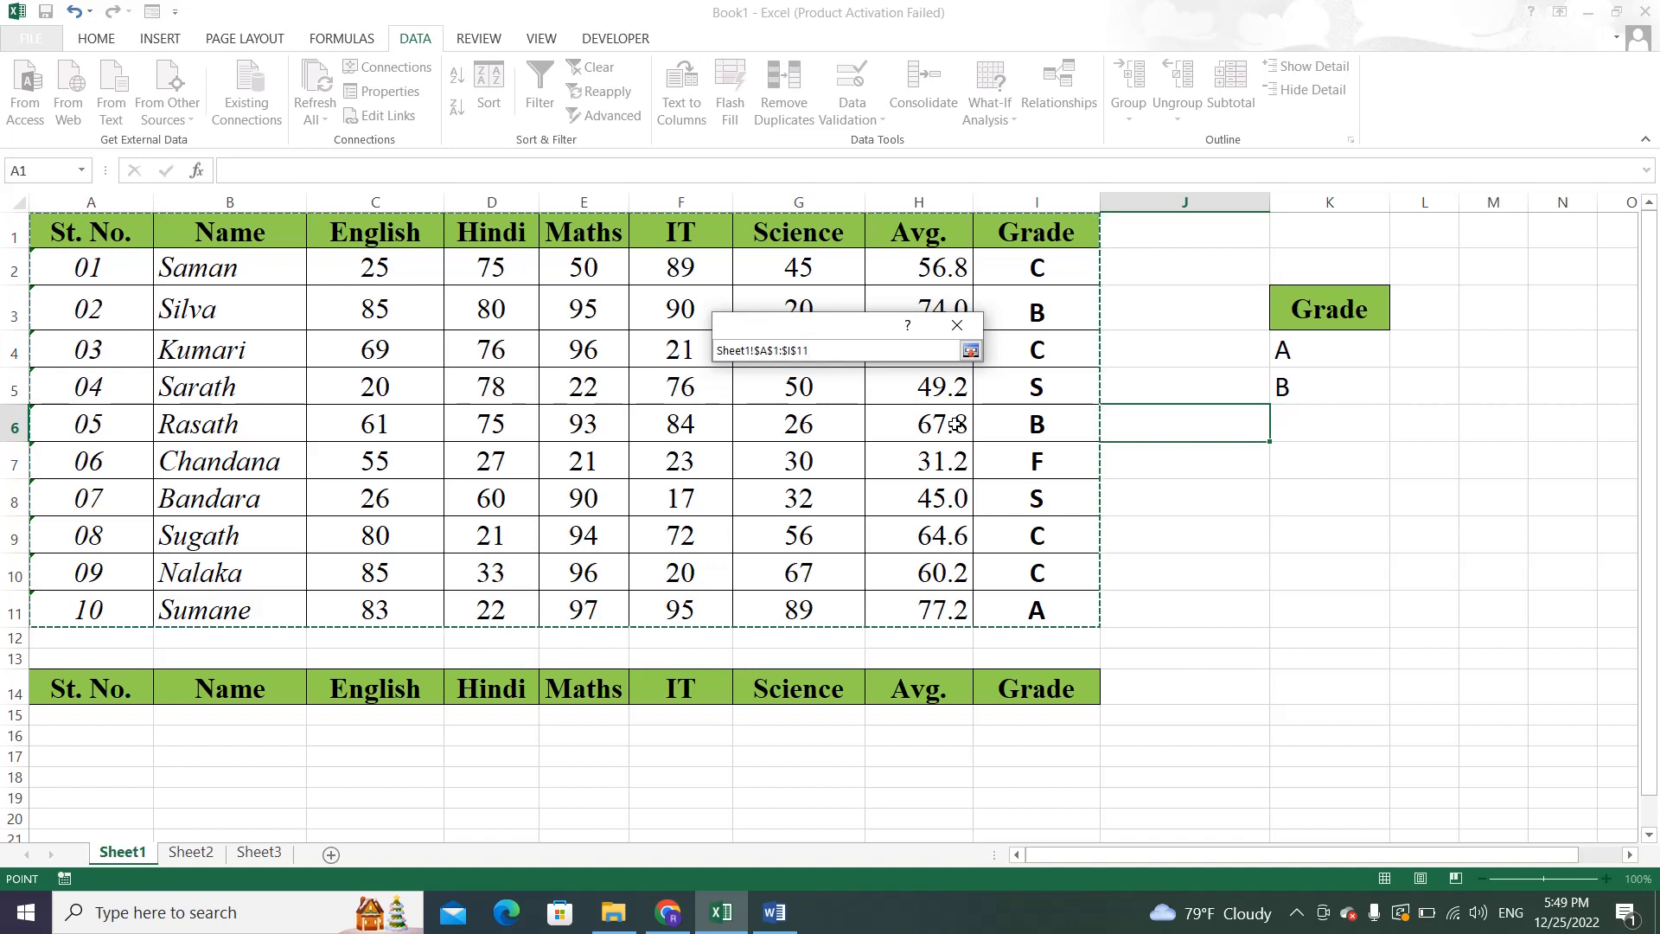
{"action": "key", "text": "Return"}
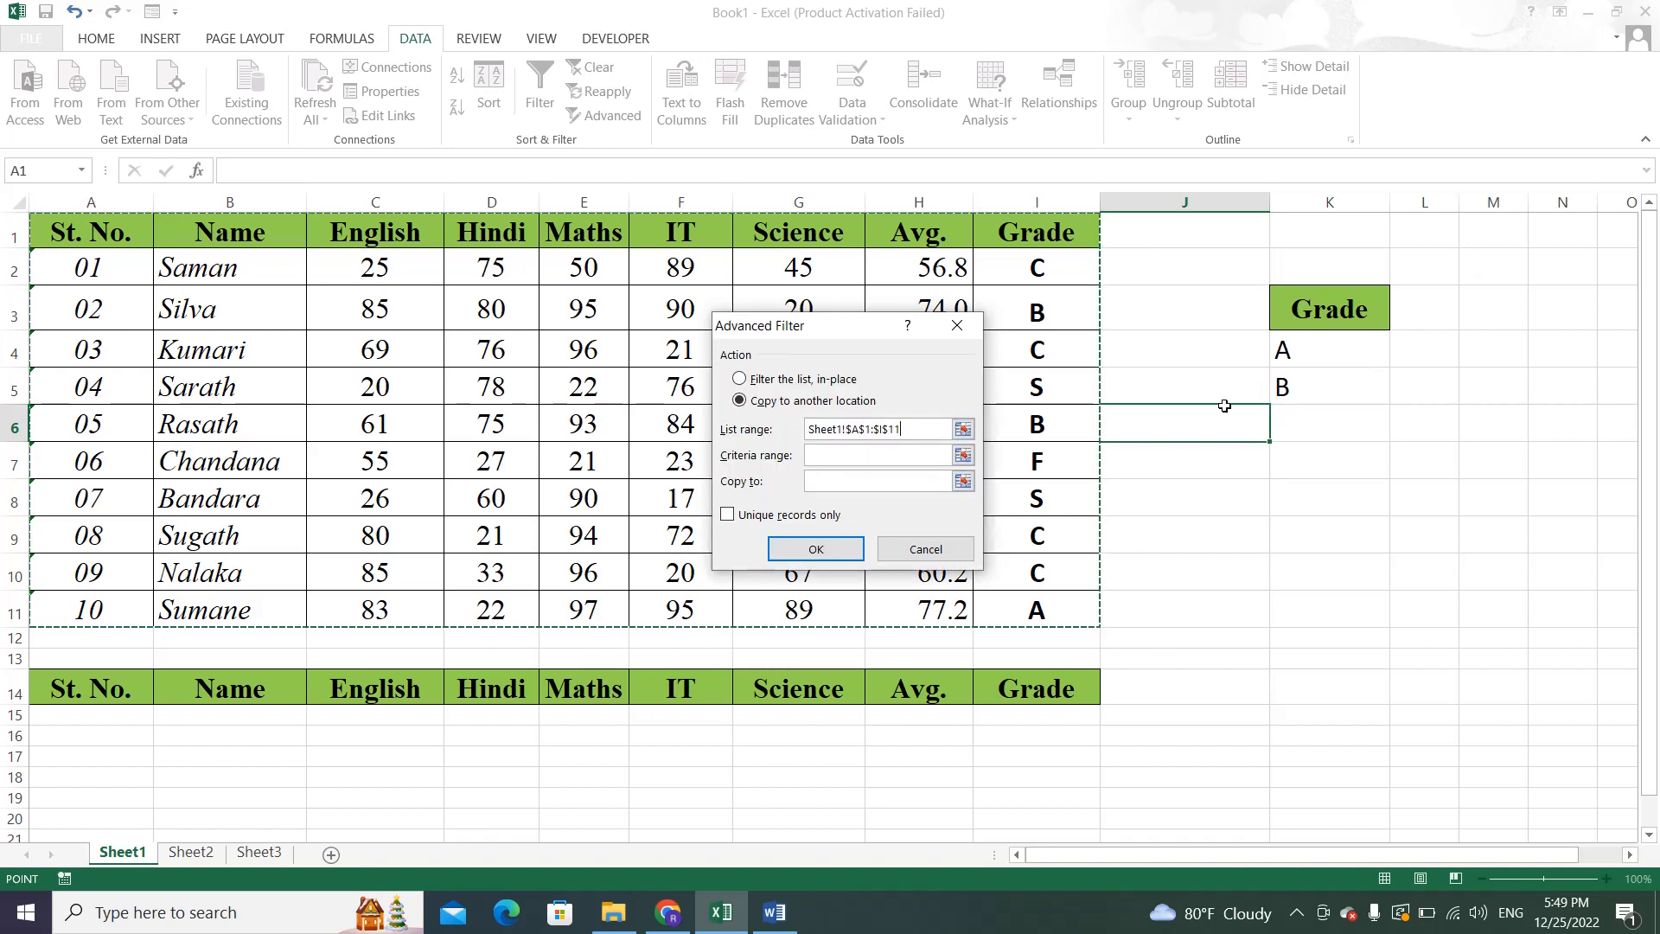
Set the filter's criteria range to K3:K5 and its copy-to range to the header row A14:I14.
{"action": "left_click", "coordinate": [962, 455]}
{"action": "left_click_drag", "start_coordinate": [1308, 313], "coordinate": [1320, 389]}
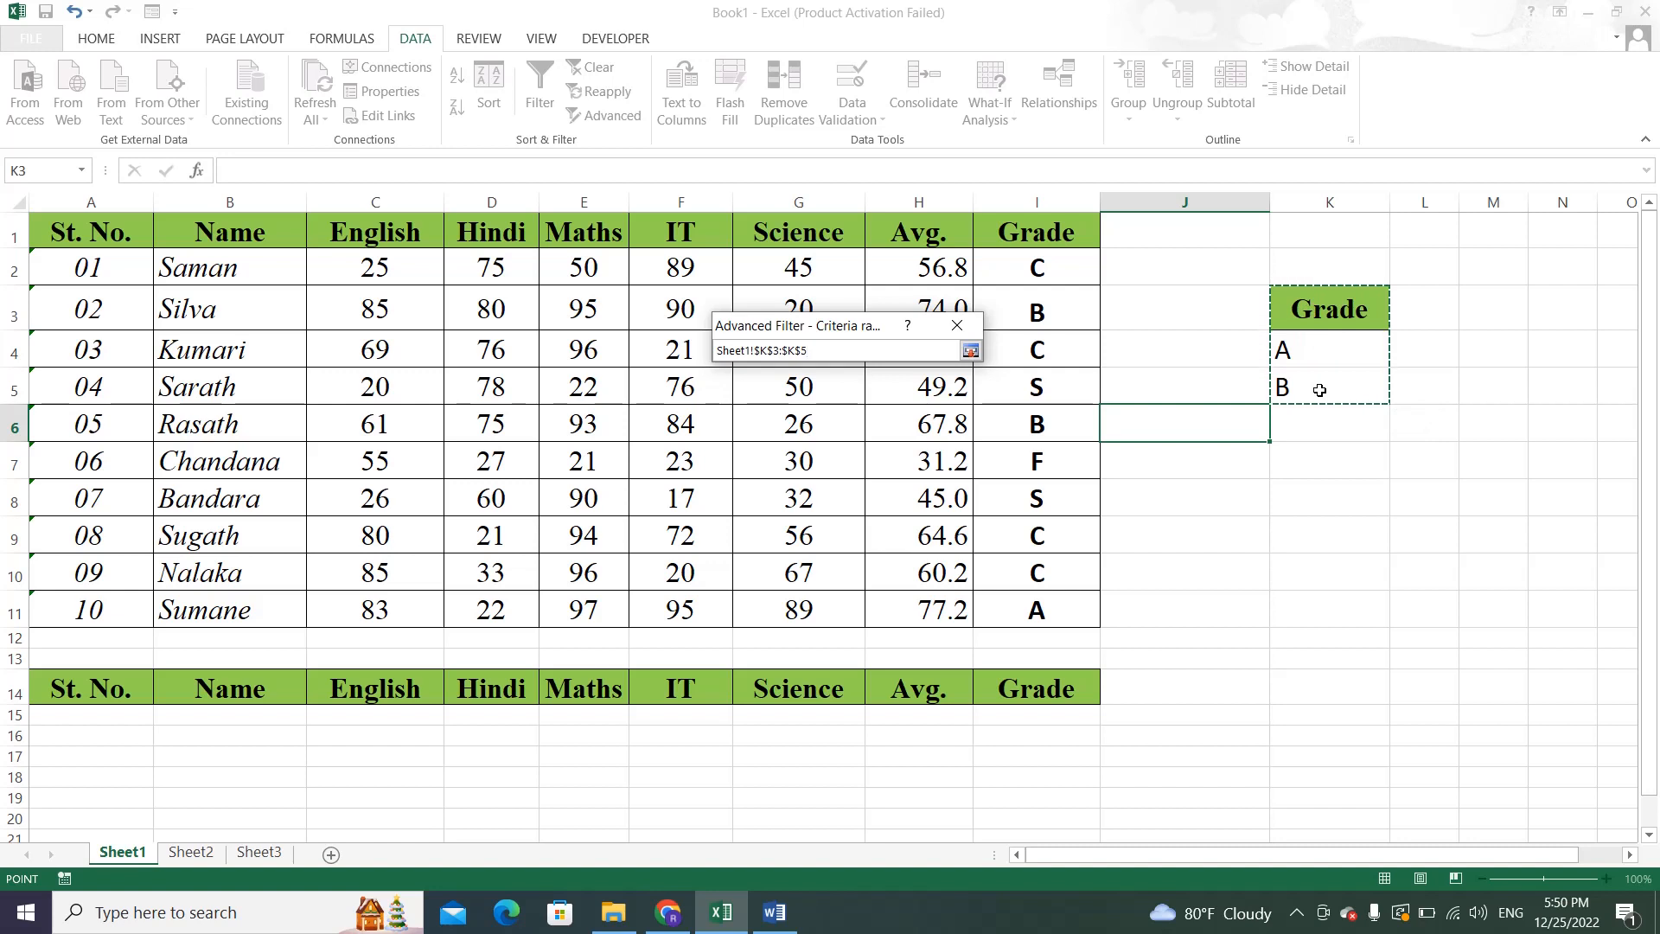
{"action": "key", "text": "Return"}
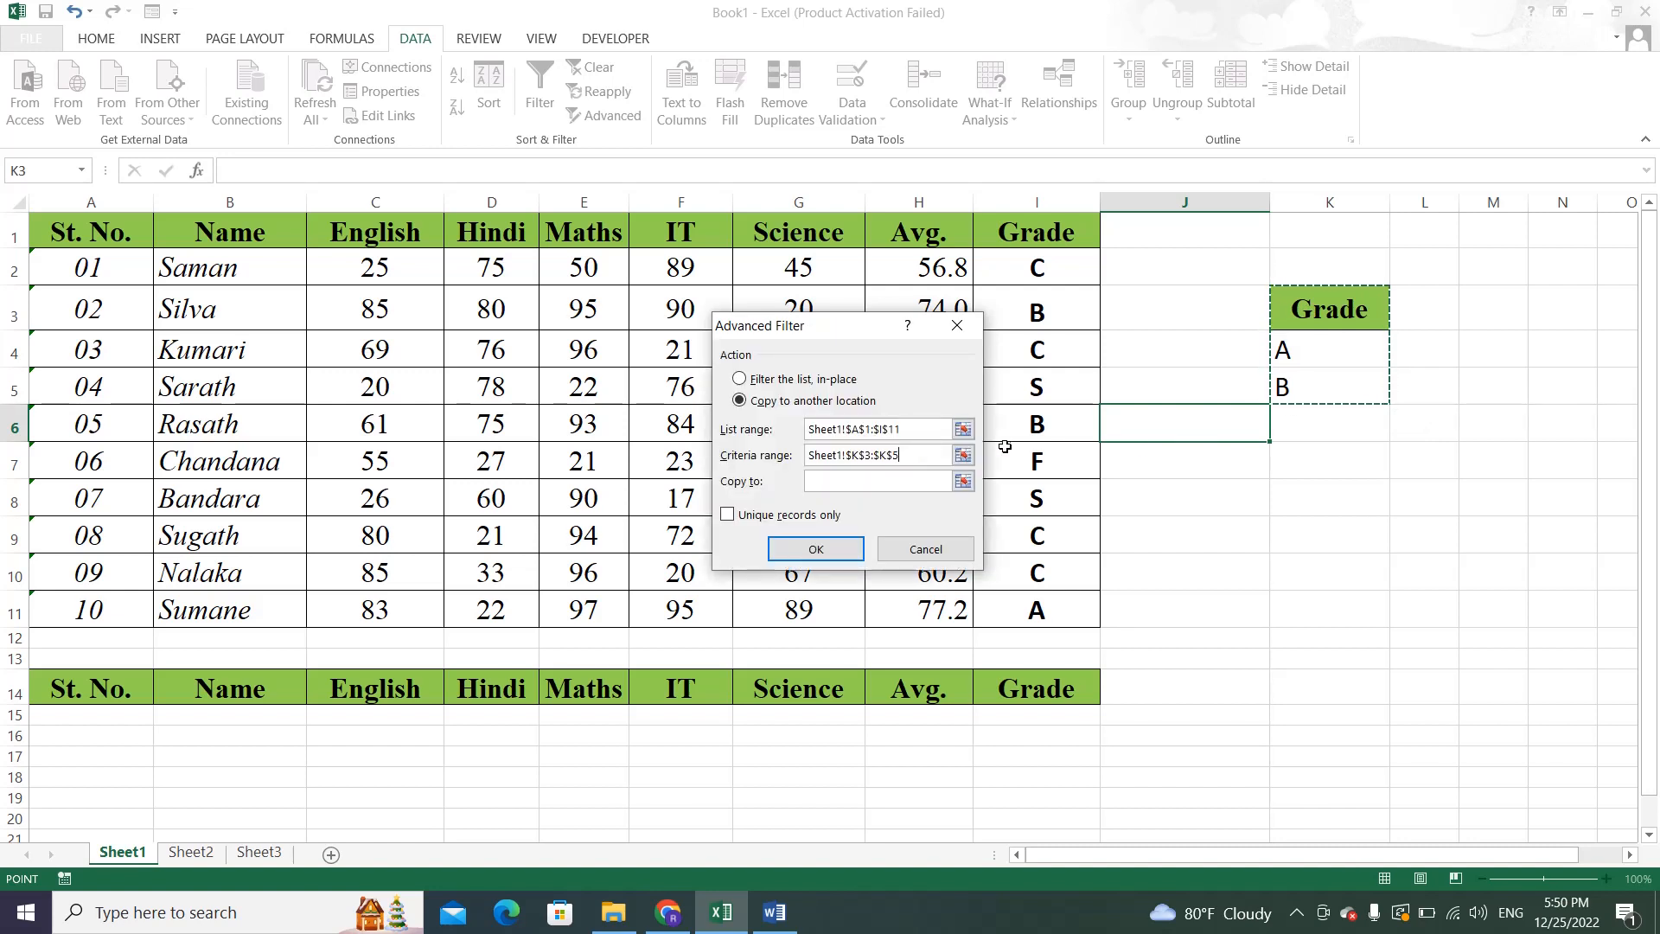
{"action": "left_click", "coordinate": [963, 481]}
{"action": "left_click_drag", "start_coordinate": [63, 697], "coordinate": [987, 670]}
{"action": "left_click", "coordinate": [971, 350]}
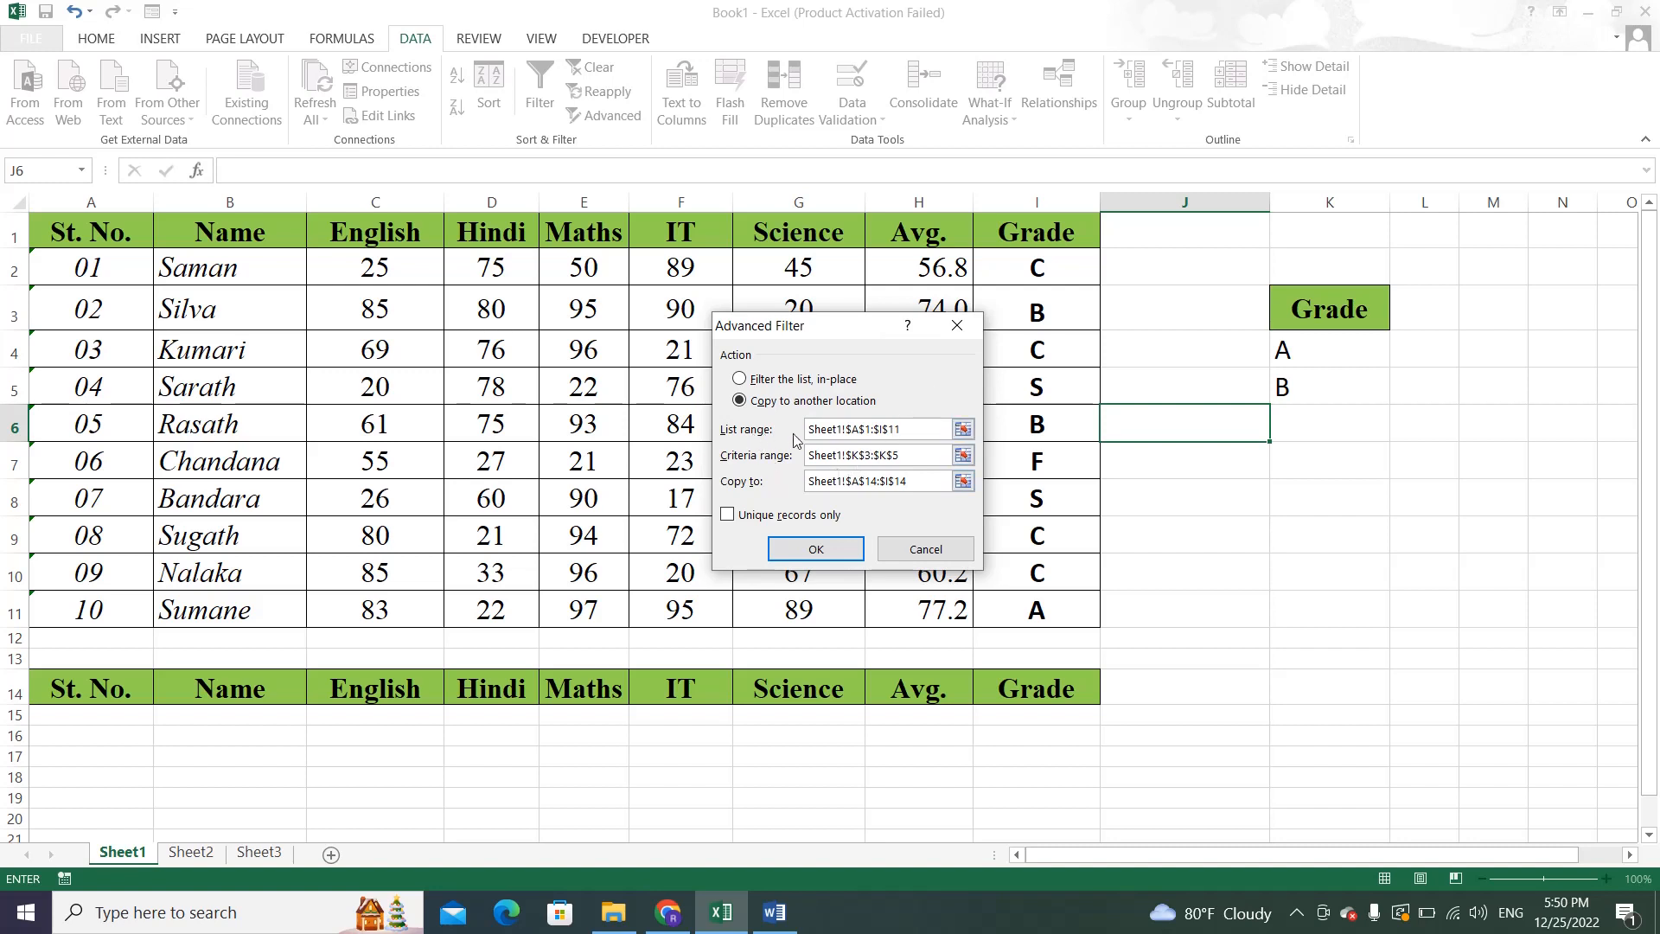
Reselect A1:I11, K3:K5 and A14:I14 as the list, criteria and copy-to ranges, and run the Advanced Filter.
{"action": "left_click", "coordinate": [962, 430]}
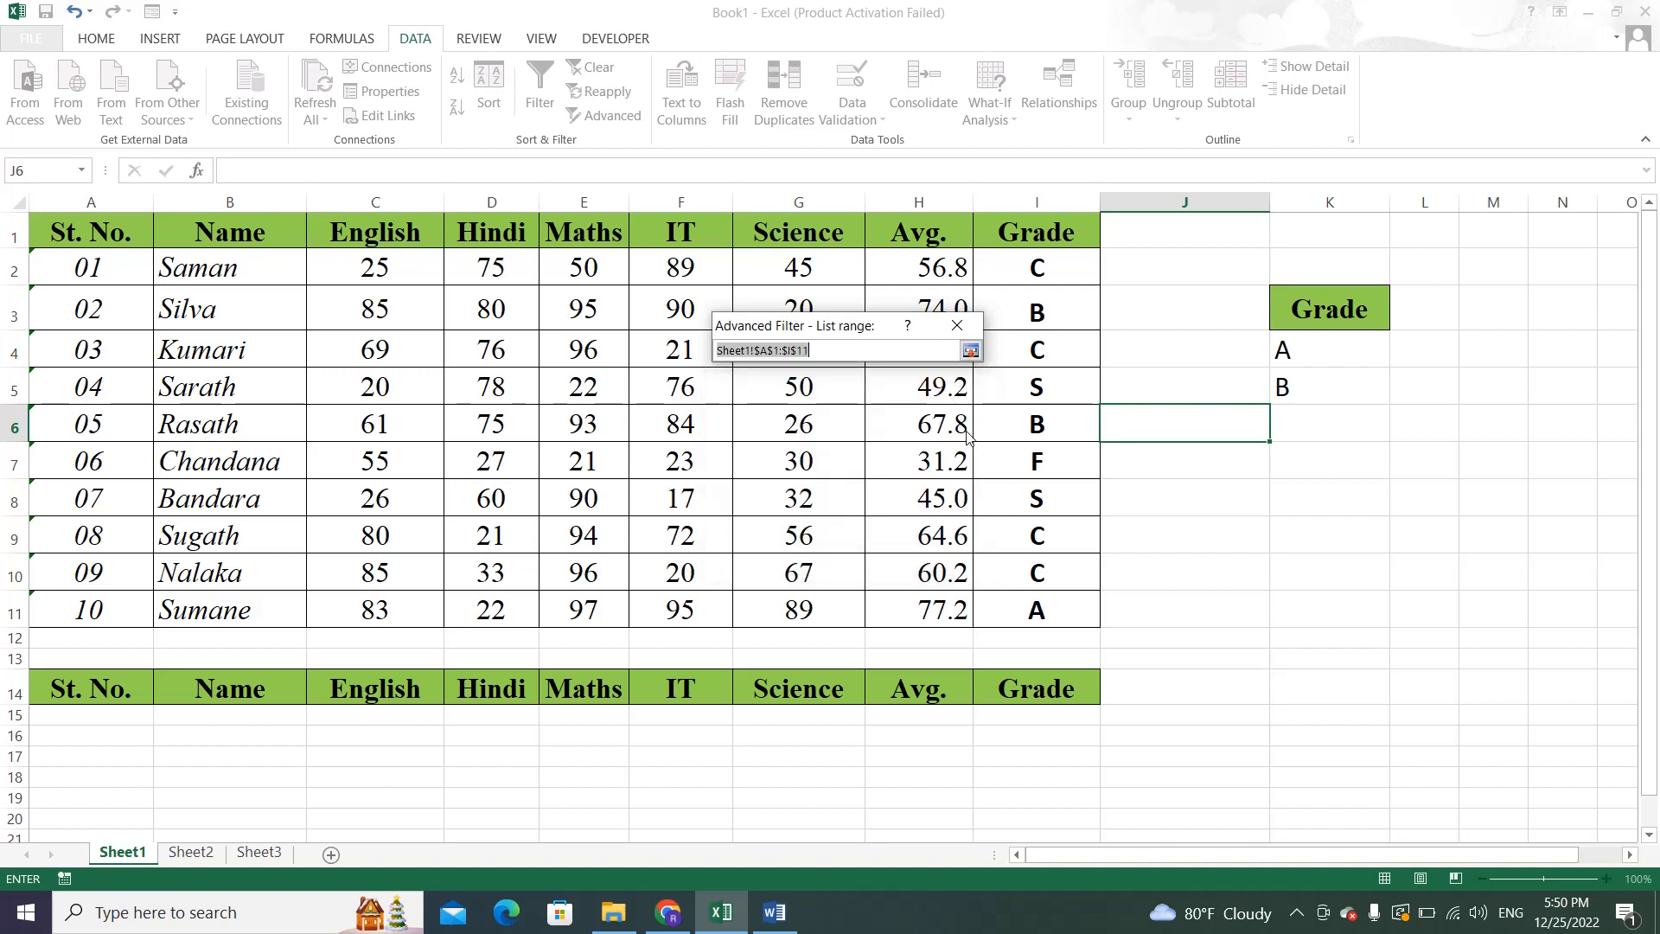
{"action": "left_click_drag", "start_coordinate": [127, 238], "coordinate": [1073, 623]}
{"action": "left_click", "coordinate": [971, 350]}
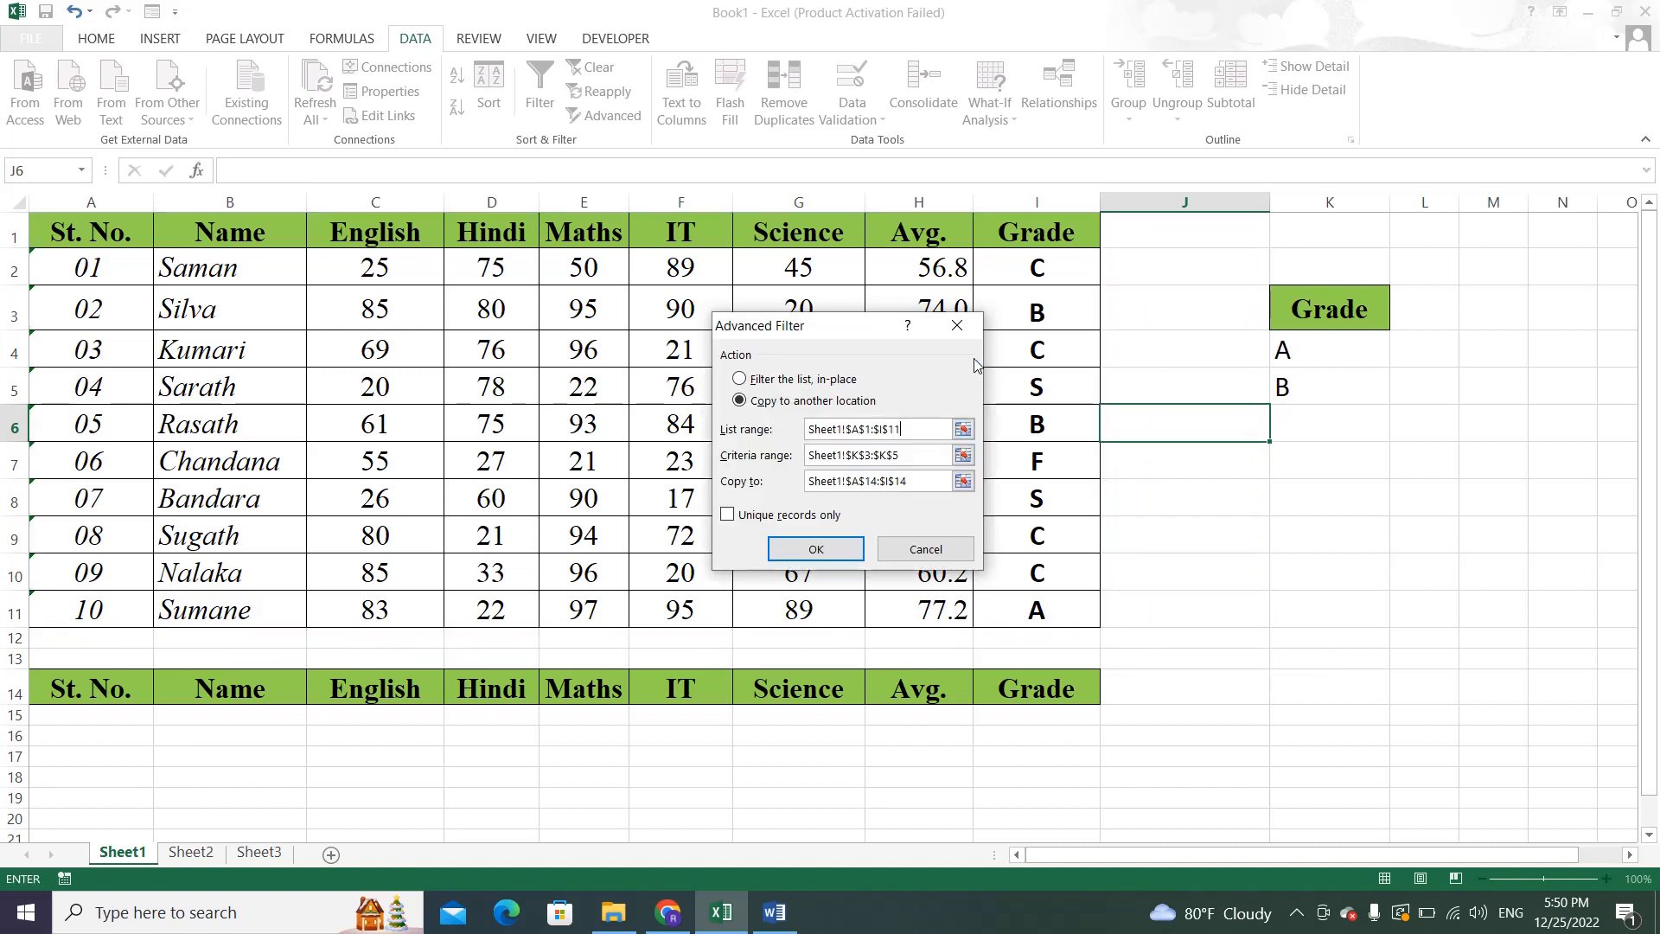
{"action": "left_click", "coordinate": [962, 456]}
{"action": "left_click_drag", "start_coordinate": [1327, 313], "coordinate": [1327, 378]}
{"action": "left_click", "coordinate": [970, 350]}
{"action": "left_click", "coordinate": [961, 481]}
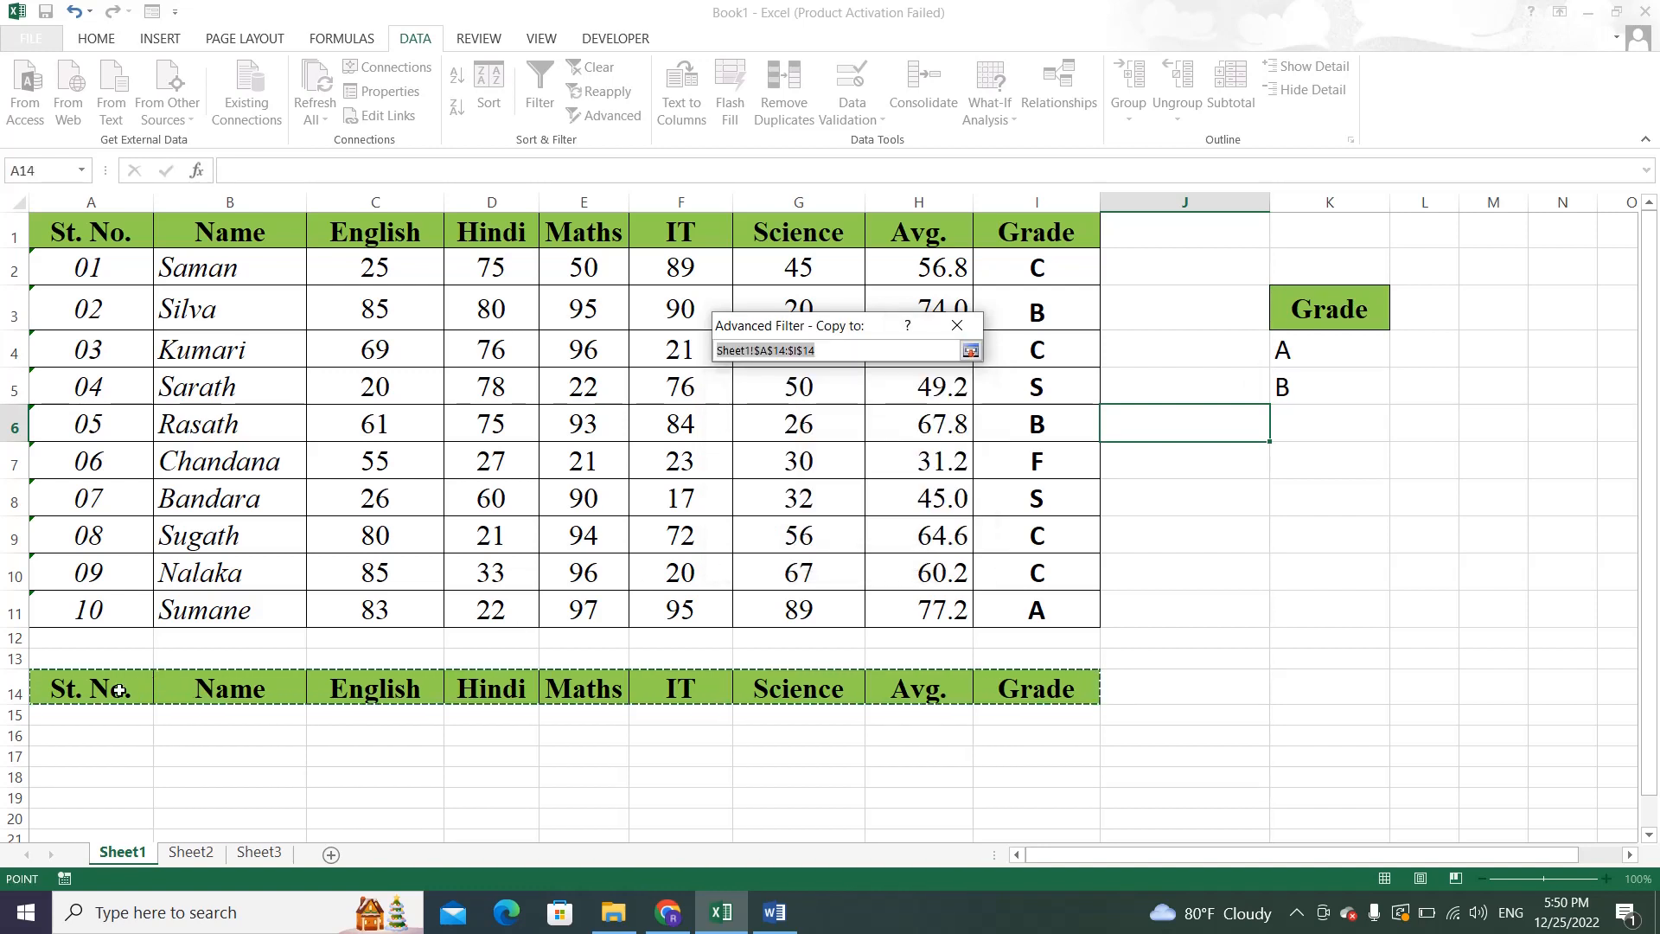
{"action": "left_click_drag", "start_coordinate": [117, 689], "coordinate": [1008, 689]}
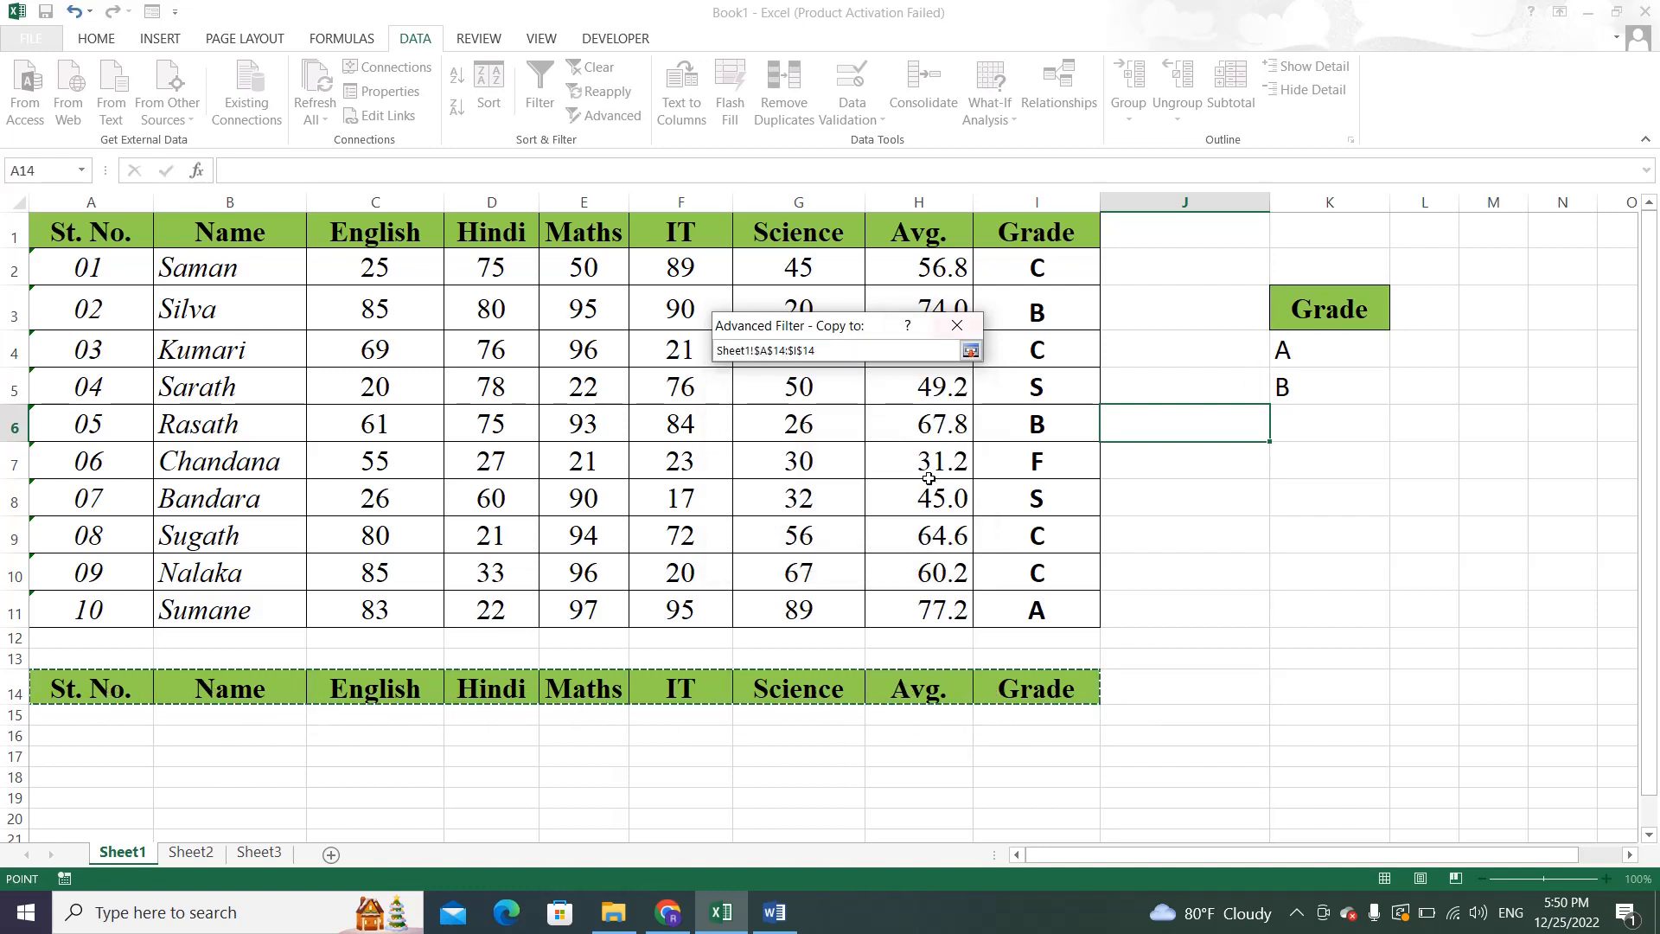
{"action": "left_click", "coordinate": [973, 353]}
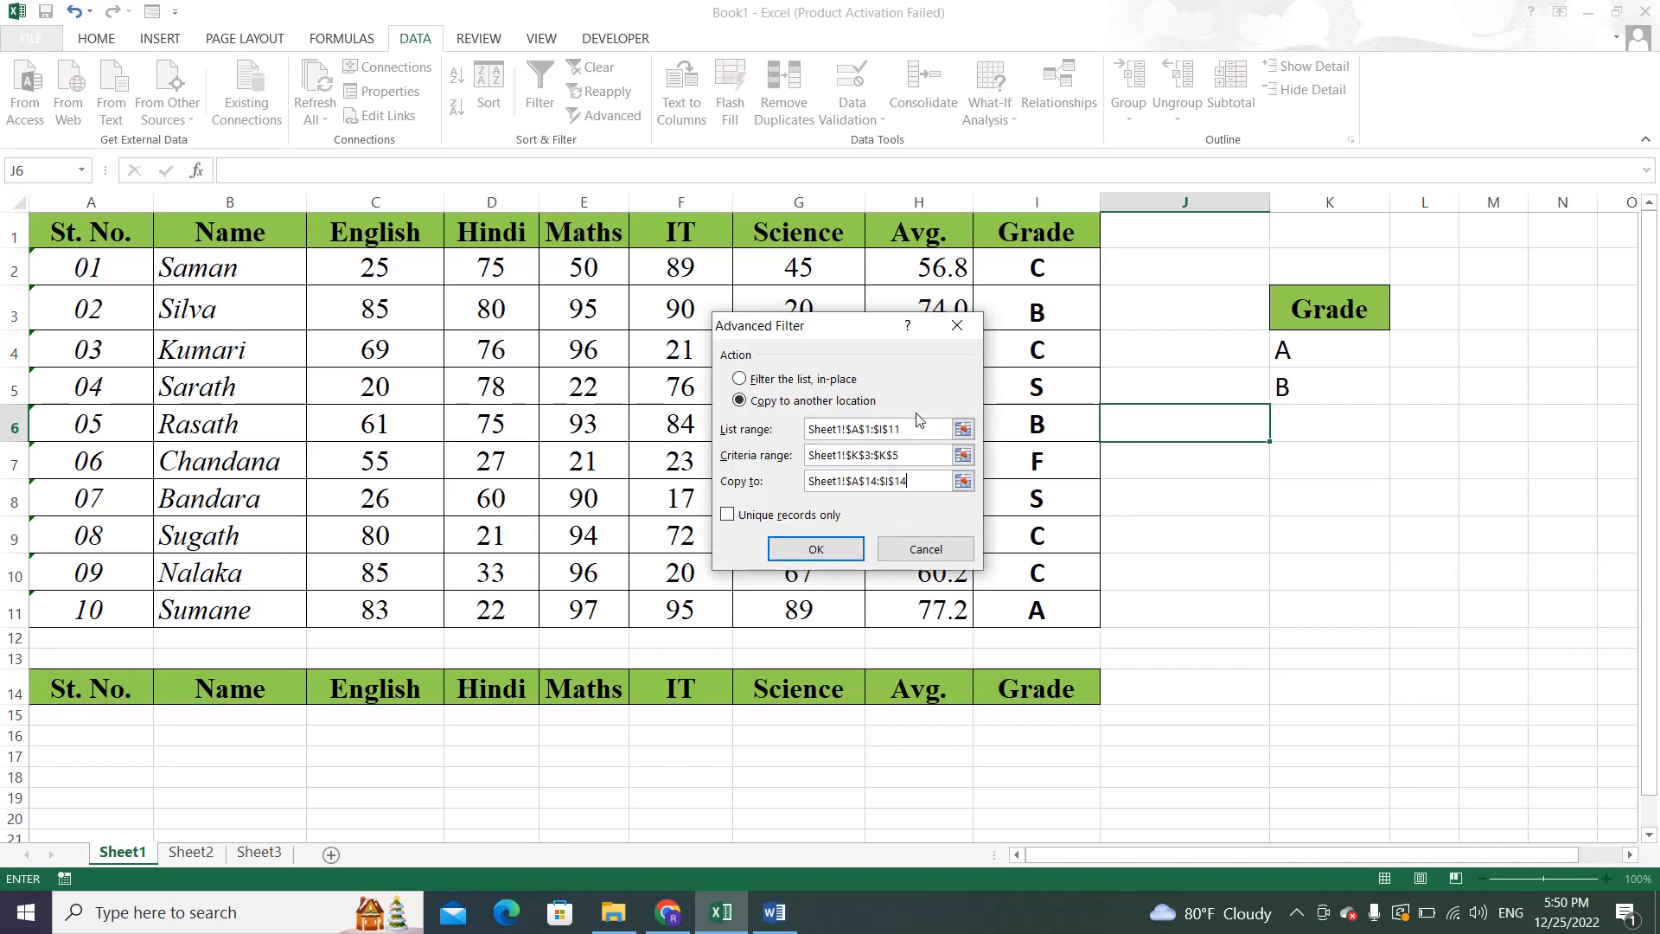
{"action": "left_click", "coordinate": [816, 552]}
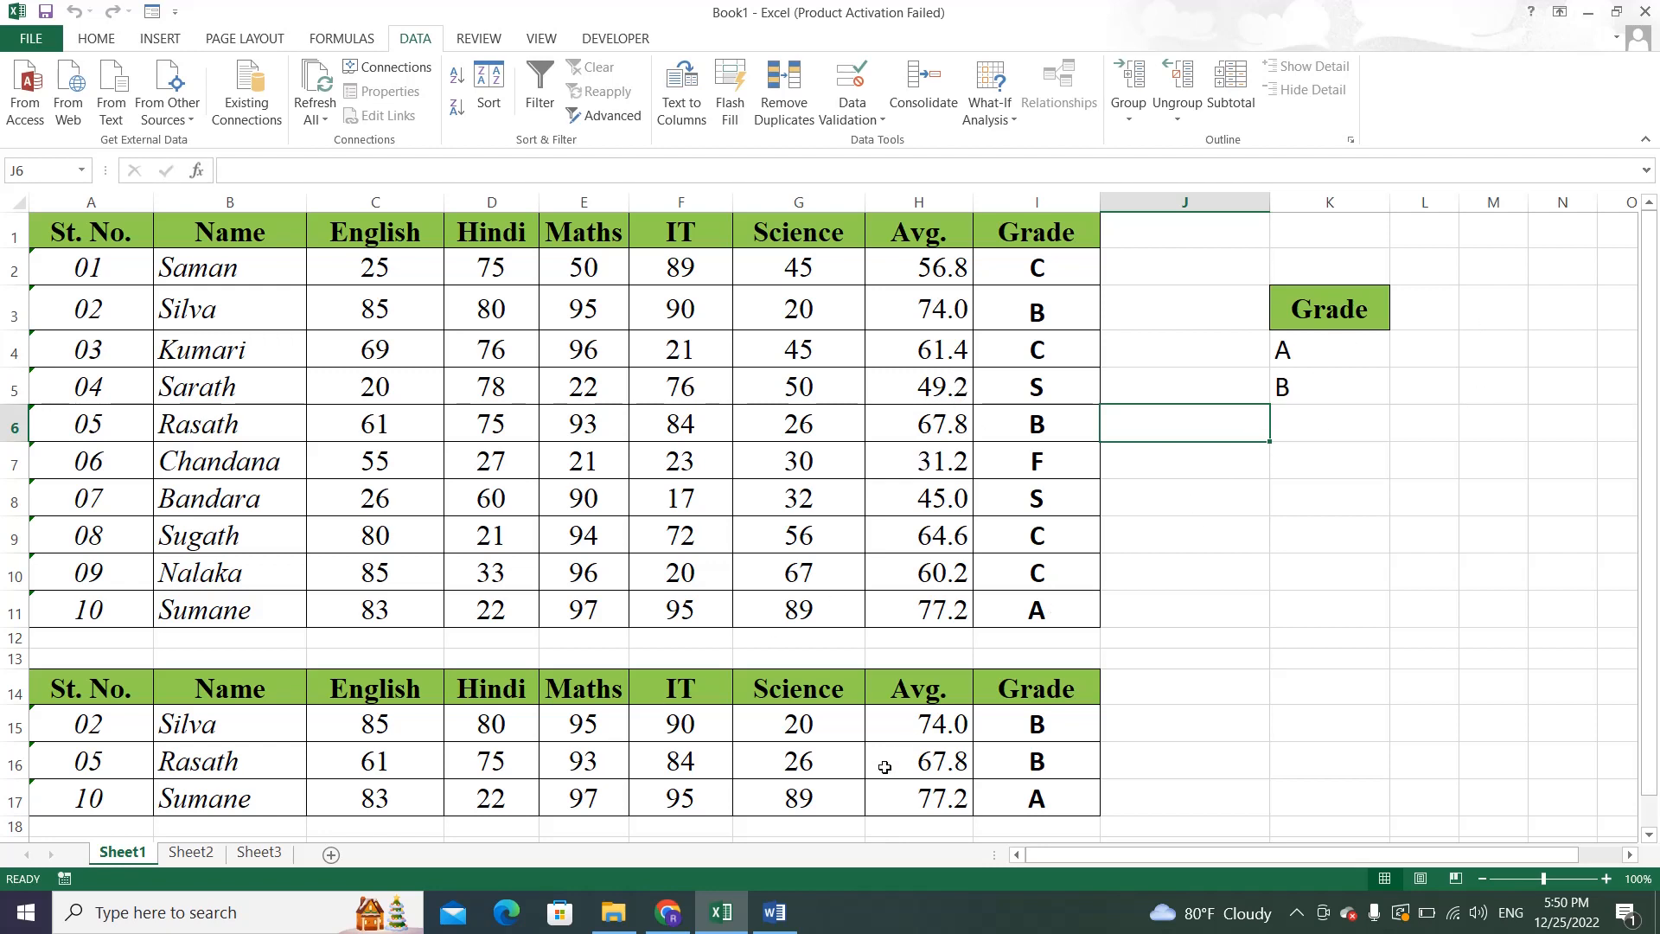
Check the source grades in I3, I6 and I11 against the extracted rows and question 3 in the Chrome PDF.
{"action": "left_click", "coordinate": [1001, 314]}
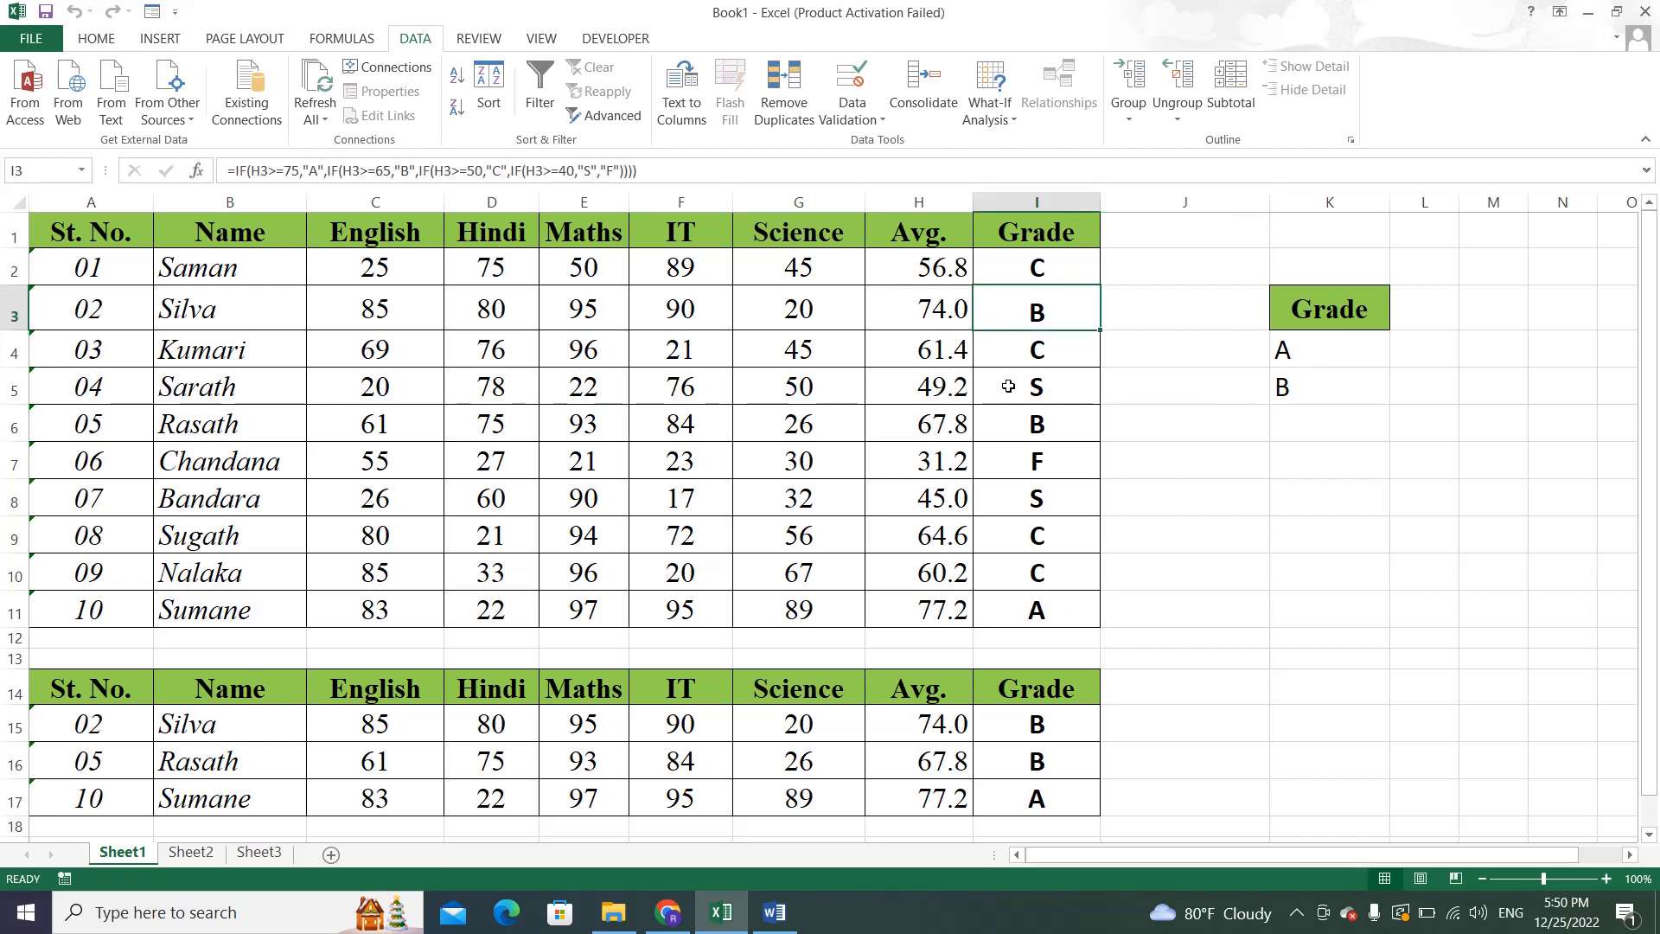
{"action": "left_click", "coordinate": [1027, 433]}
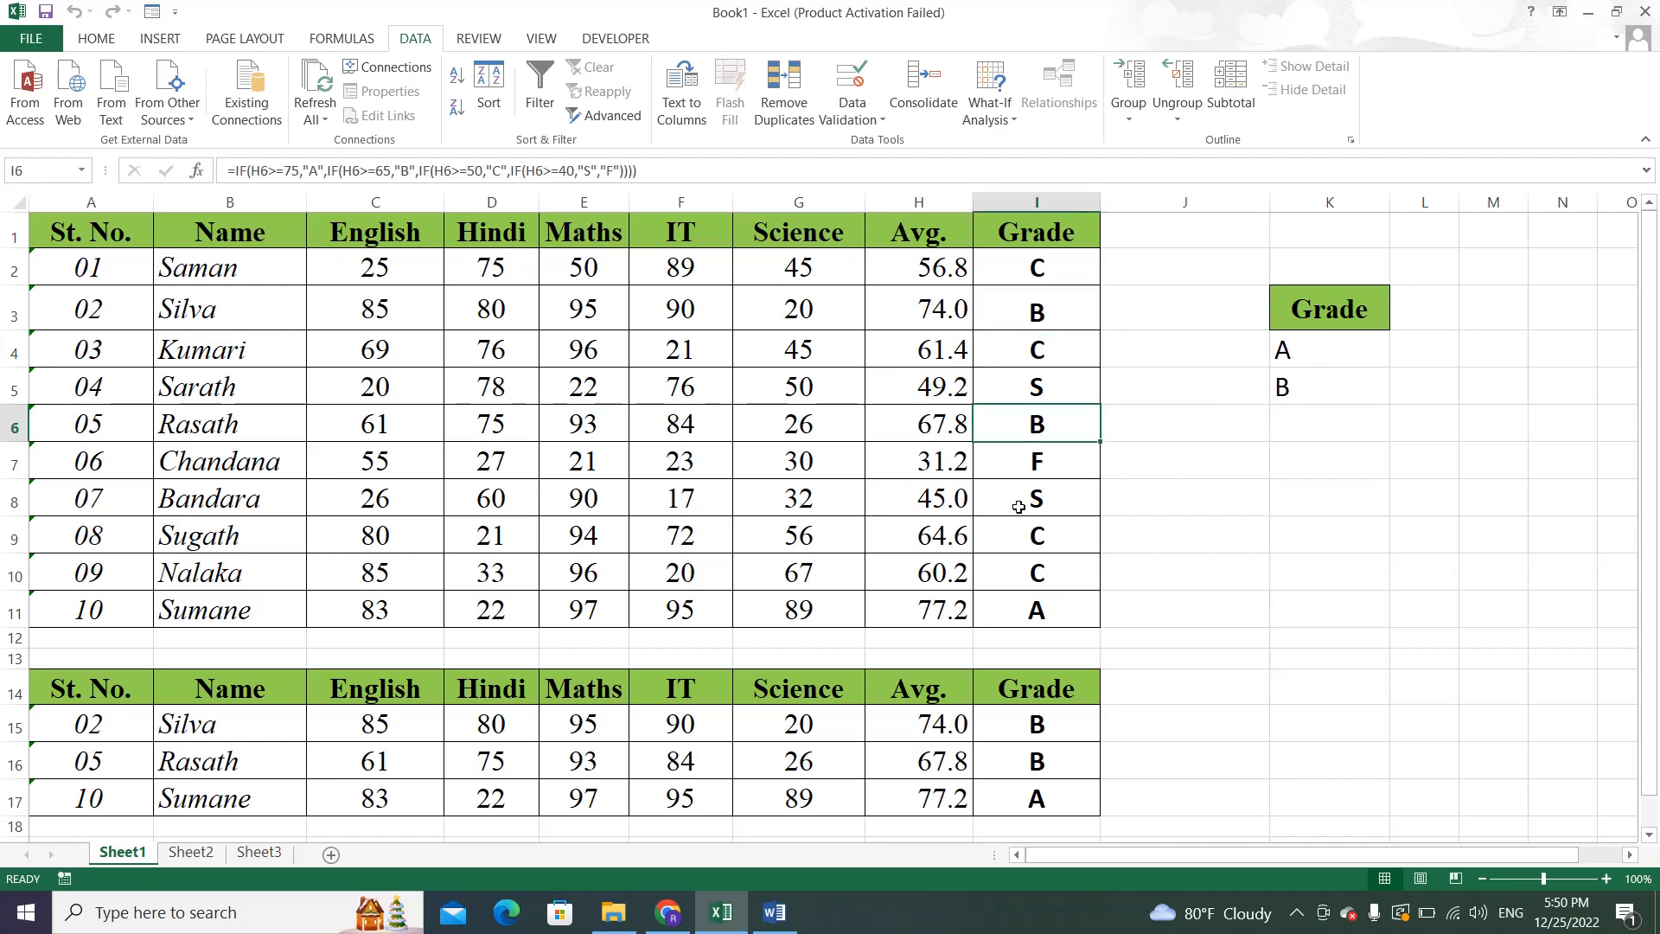
{"action": "left_click", "coordinate": [1016, 599]}
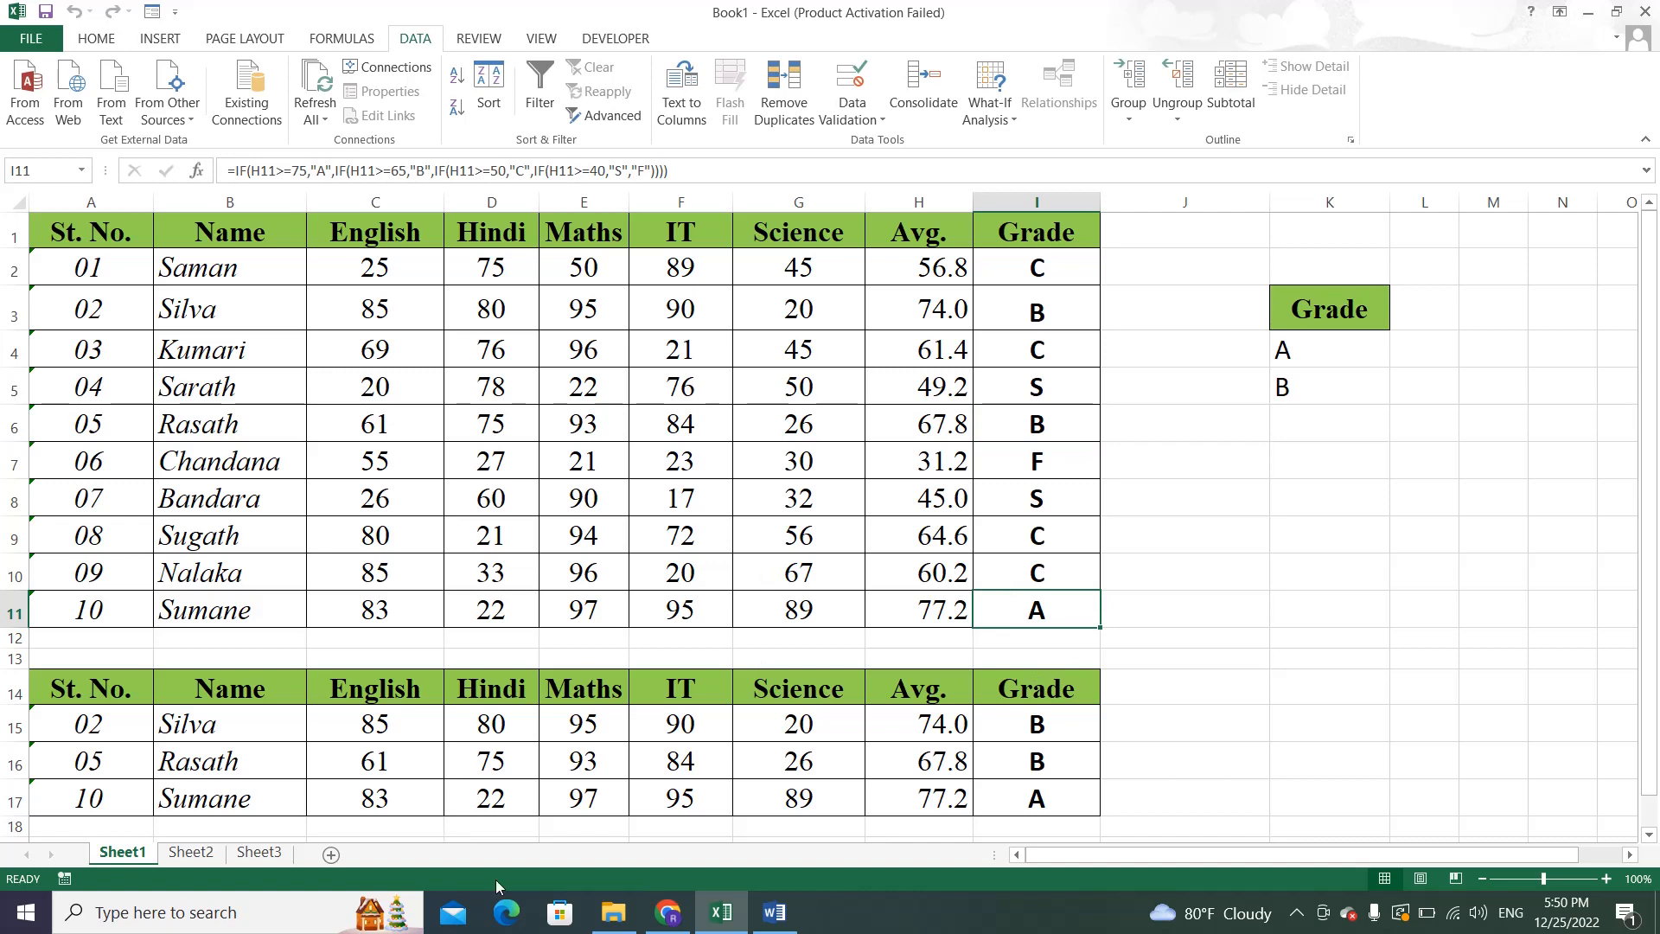
{"action": "left_click", "coordinate": [667, 914]}
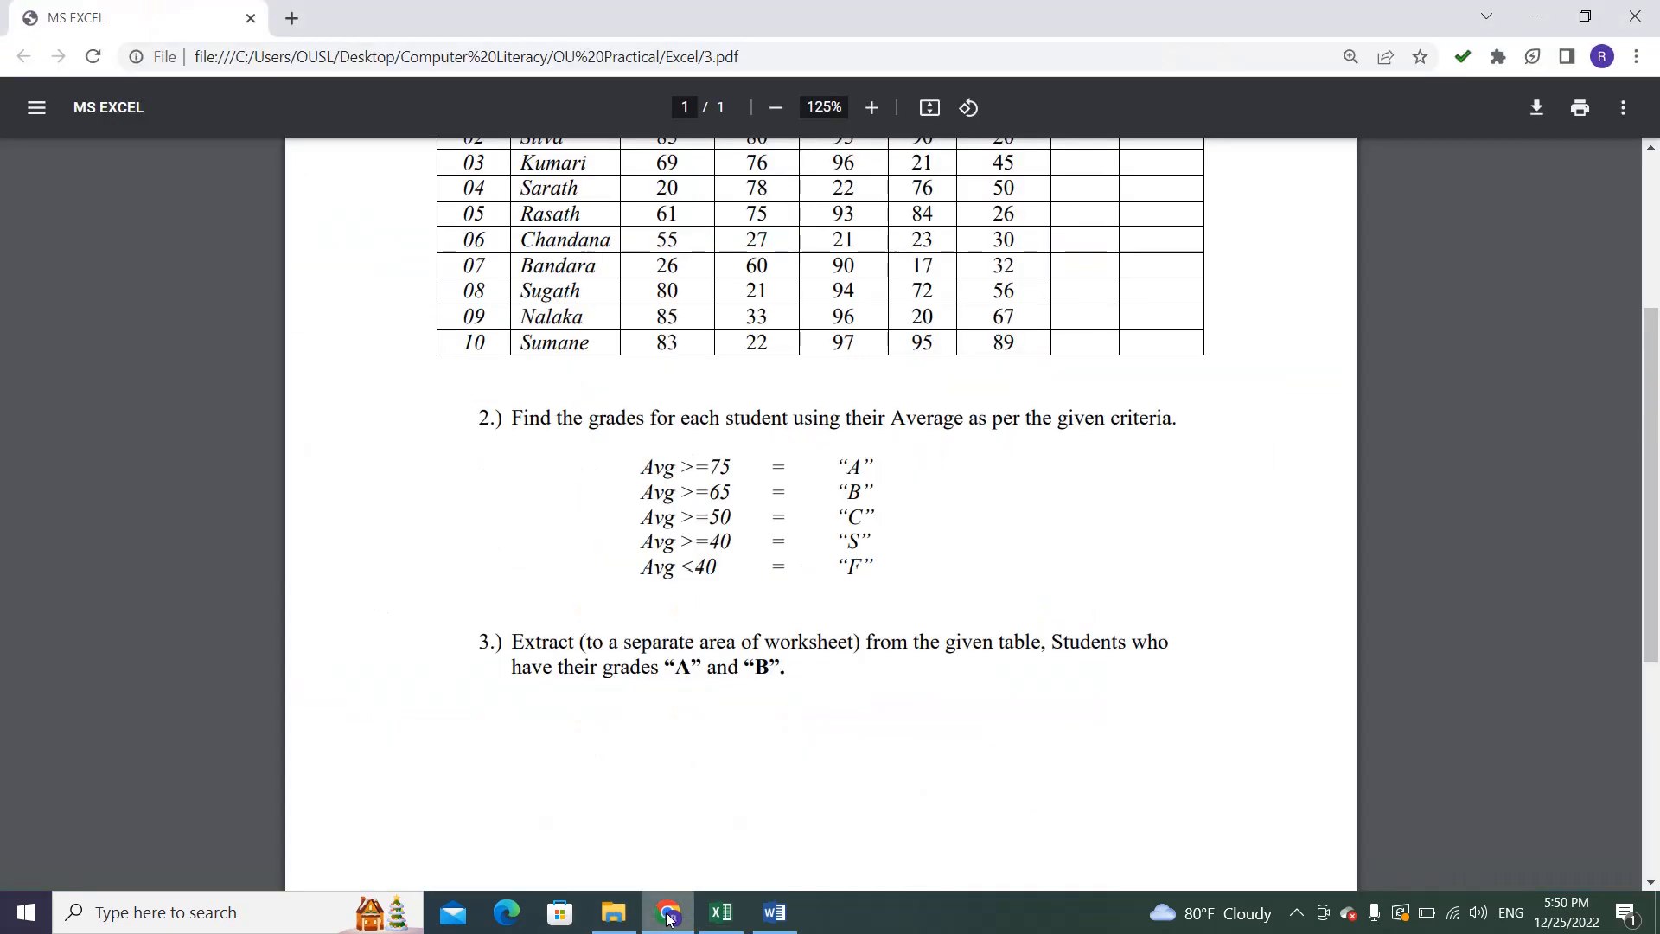
{"action": "left_click", "coordinate": [667, 913]}
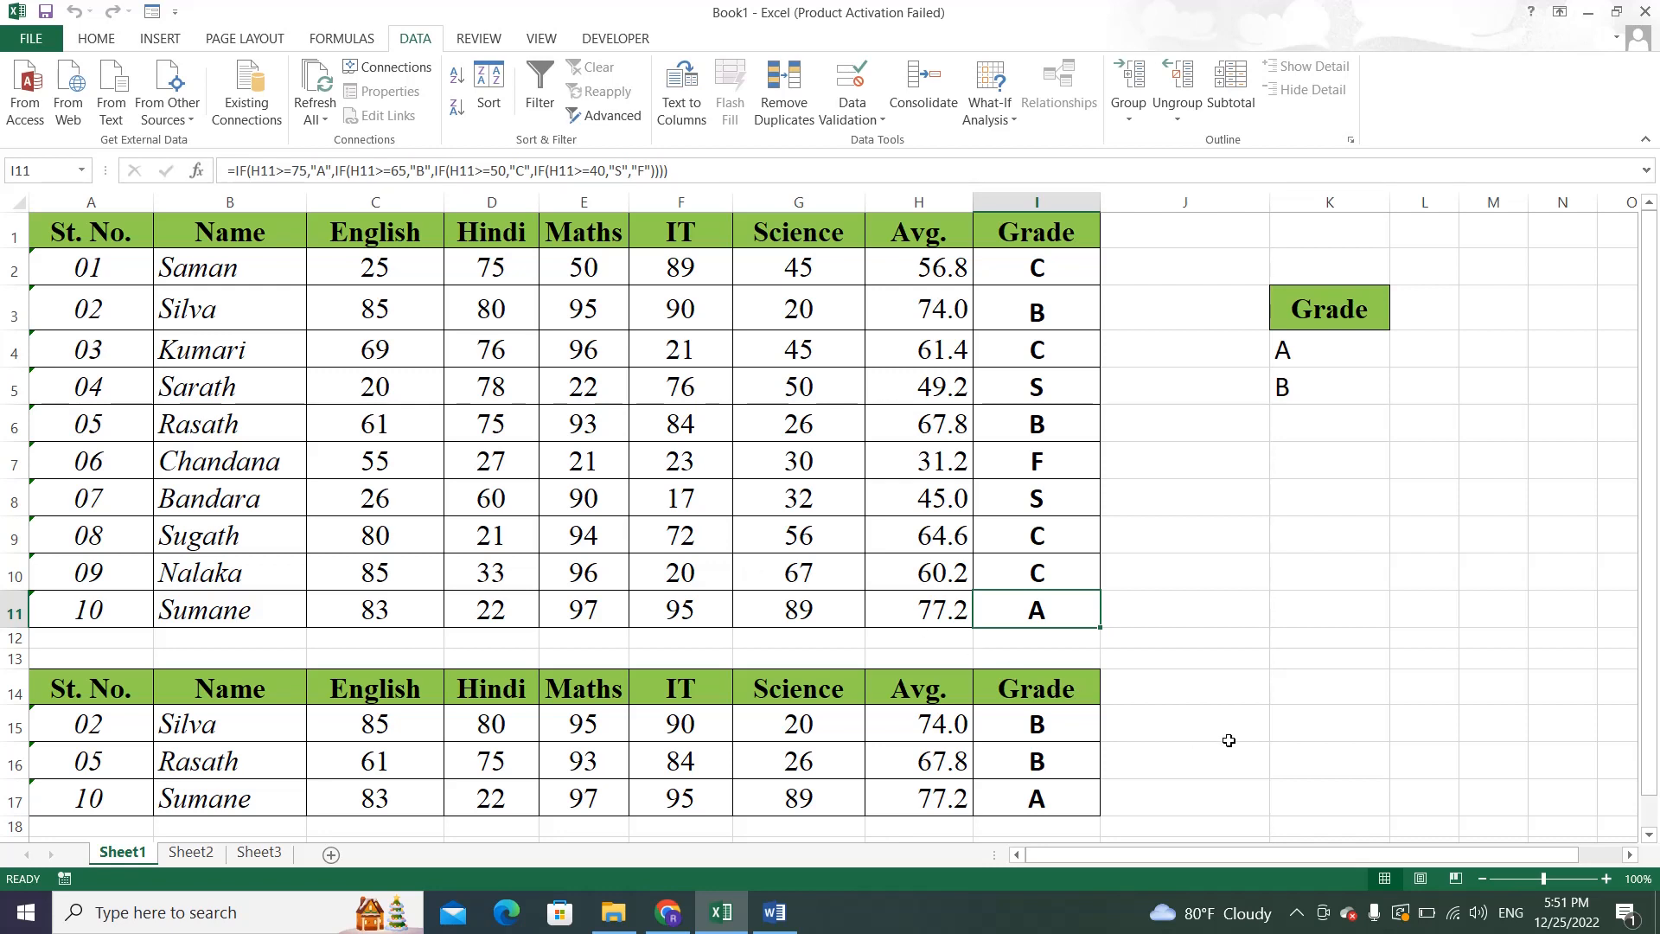
{"action": "left_click", "coordinate": [1299, 914]}
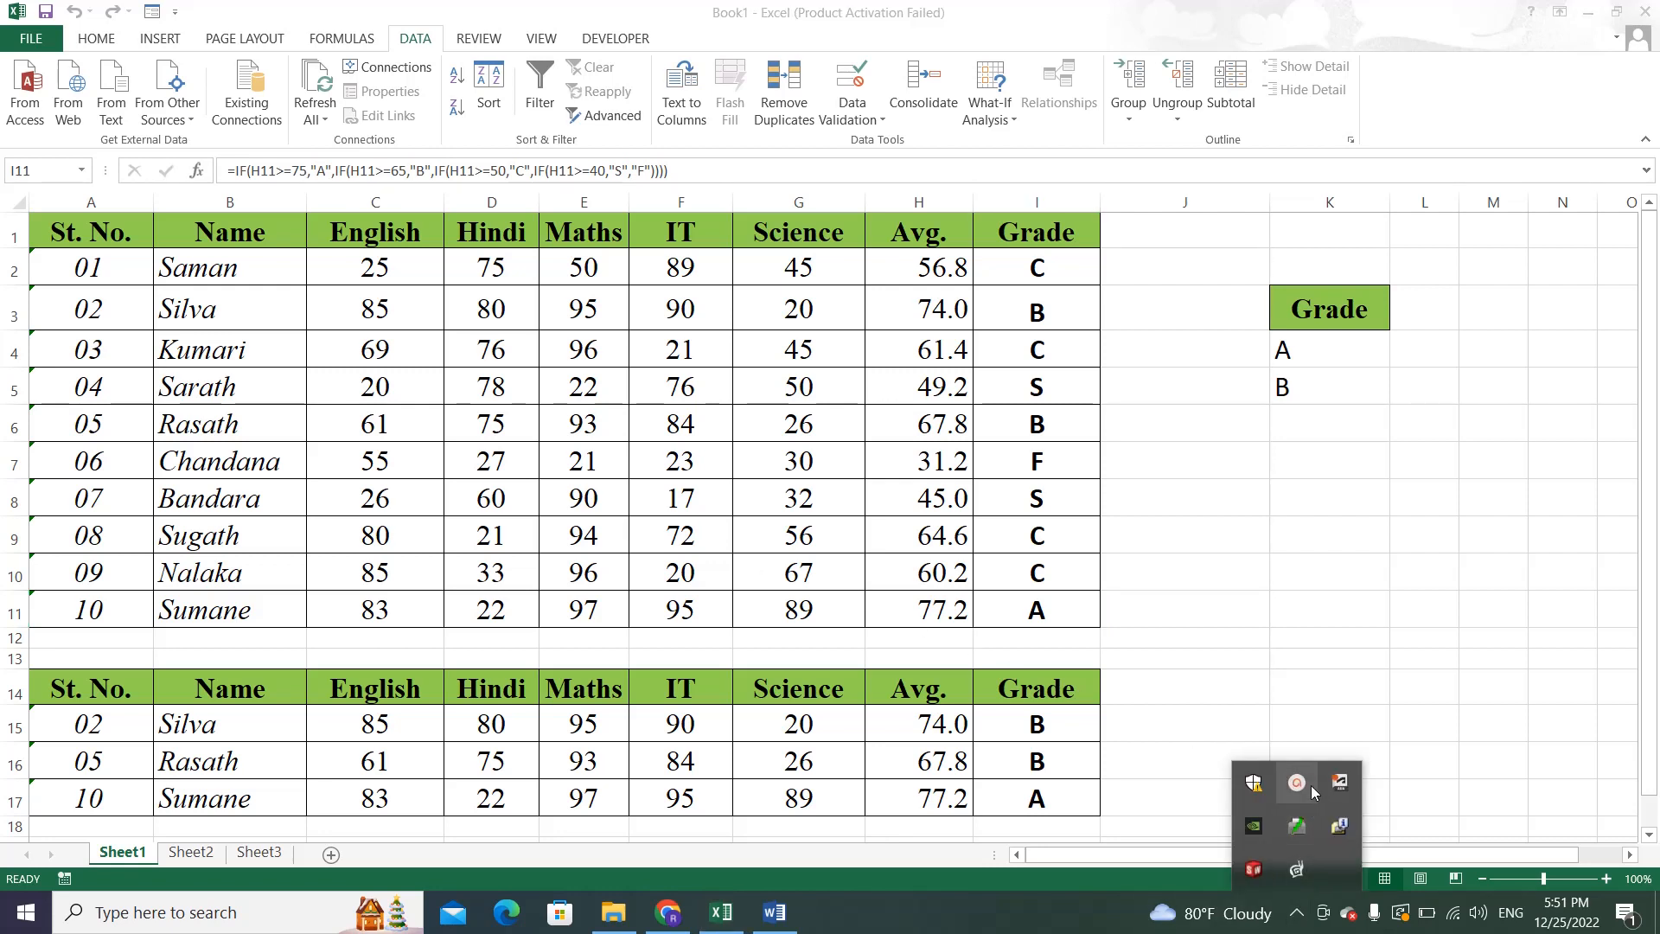